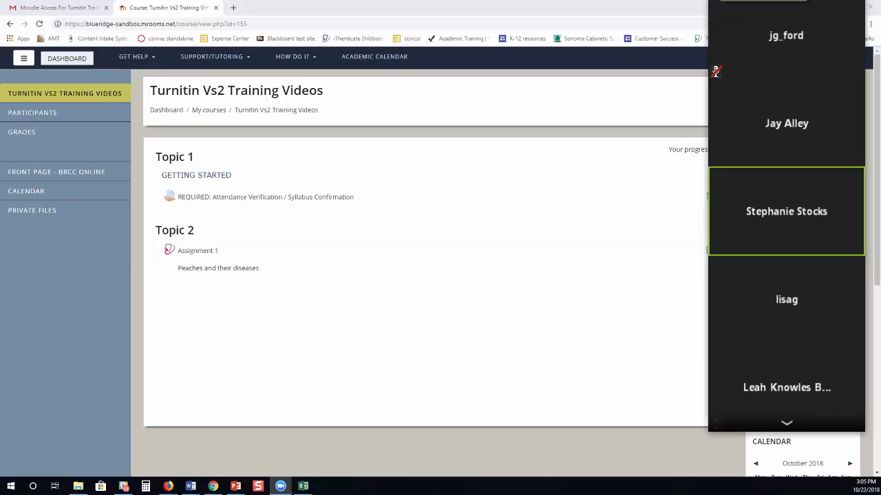
Turn on editing for the course from the course administration menu.
{"action": "left_click", "coordinate": [720, 2]}
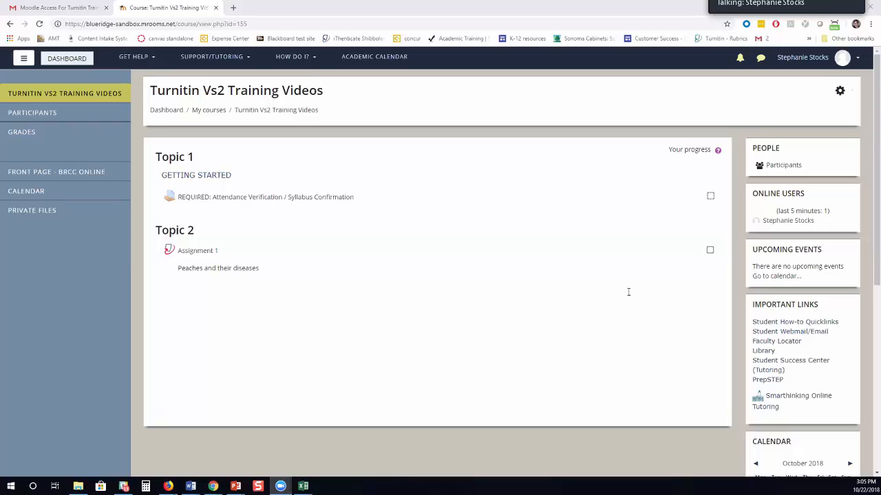
{"action": "left_click", "coordinate": [839, 91]}
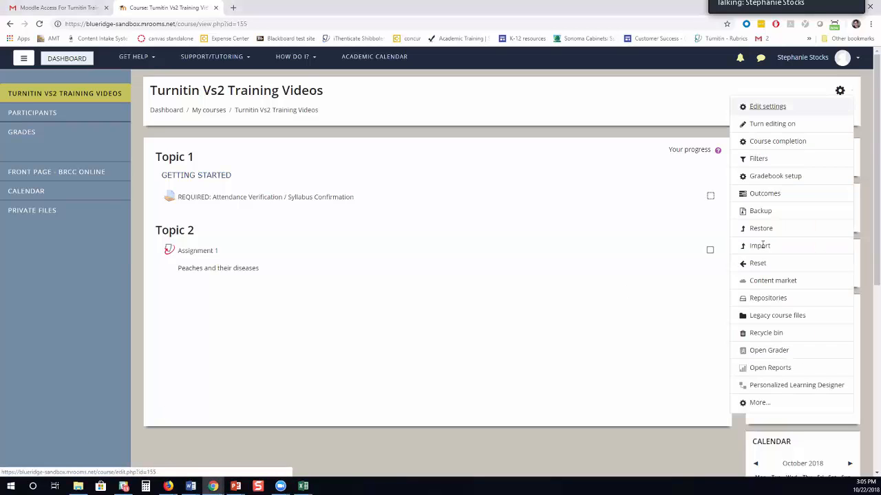
{"action": "left_click", "coordinate": [772, 124]}
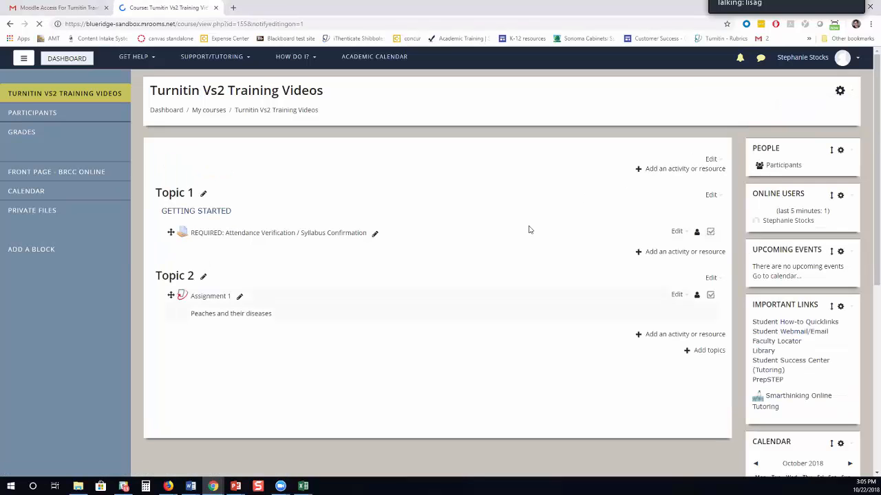
Add a Turnitin Assignment 2 activity to Topic 2.
{"action": "left_click", "coordinate": [687, 334]}
{"action": "scroll", "coordinate": [630, 319], "scroll_direction": "down", "scroll_amount": 3}
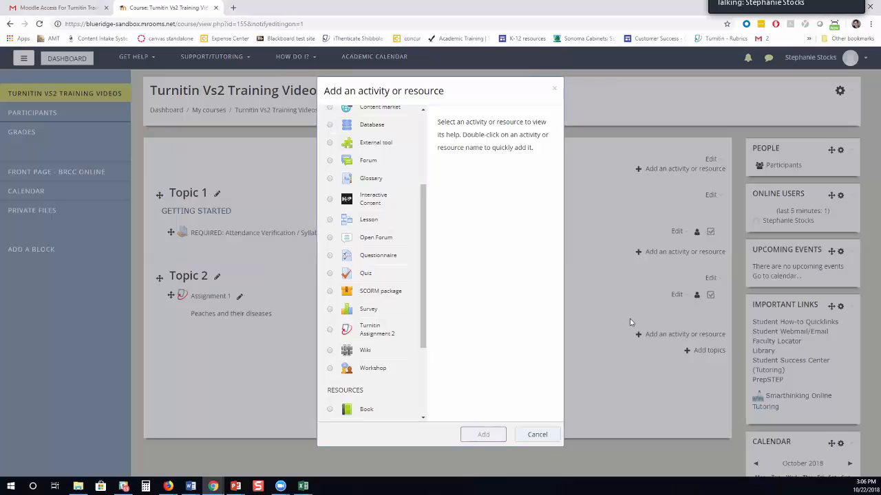
{"action": "left_click", "coordinate": [377, 329]}
{"action": "left_click", "coordinate": [491, 435]}
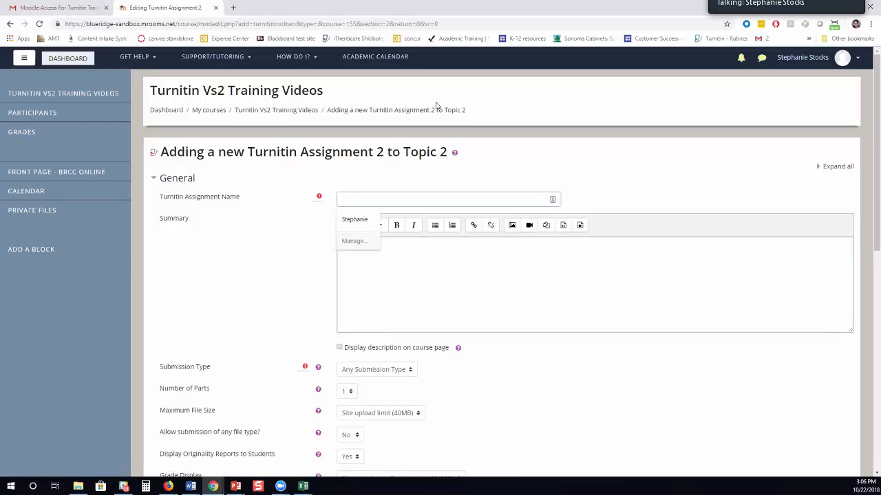
Name it 'Assignment 3', summary 'Please submit your assignment.', and display the description on the course page.
{"action": "type", "text": "Assignment 3"}
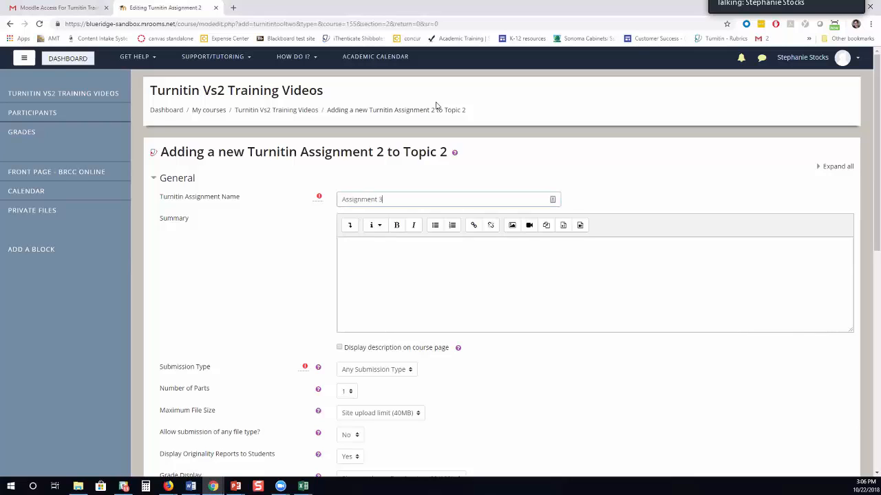
{"action": "key", "text": "Tab"}
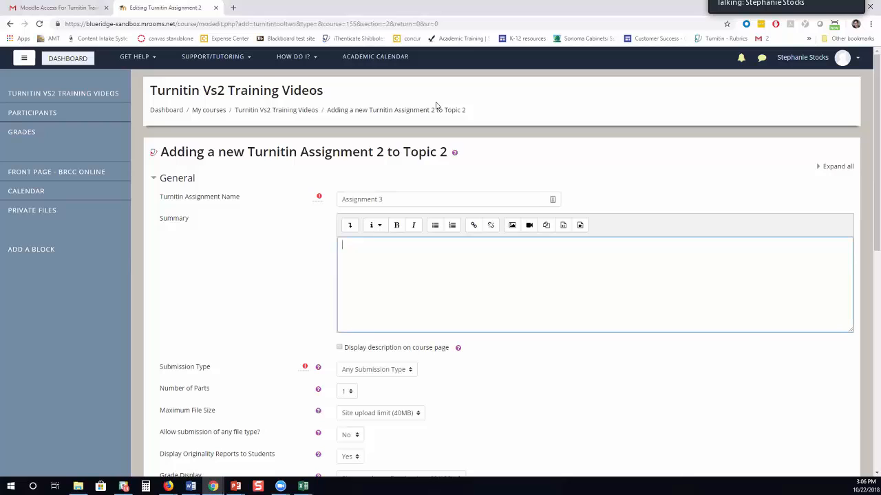
{"action": "type", "text": "Please submit your assignment."}
{"action": "scroll", "coordinate": [436, 105], "scroll_direction": "down", "scroll_amount": 2}
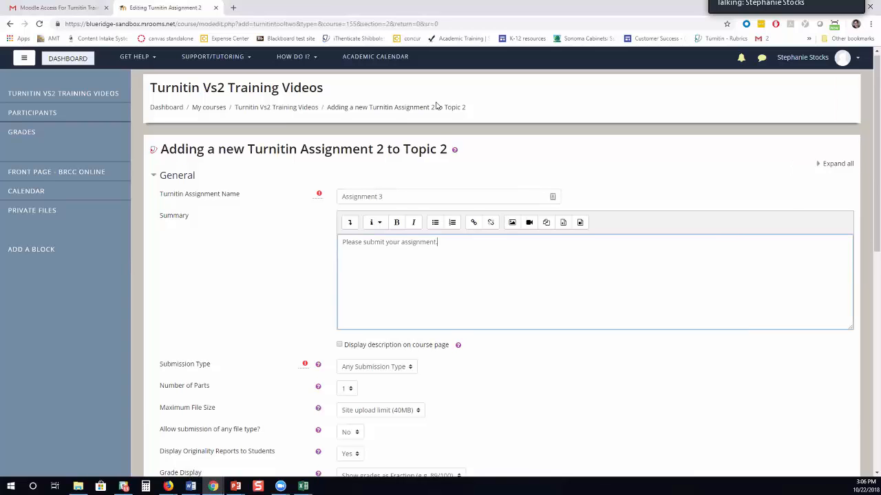
{"action": "scroll", "coordinate": [436, 106], "scroll_direction": "up", "scroll_amount": 1}
{"action": "left_click", "coordinate": [341, 300]}
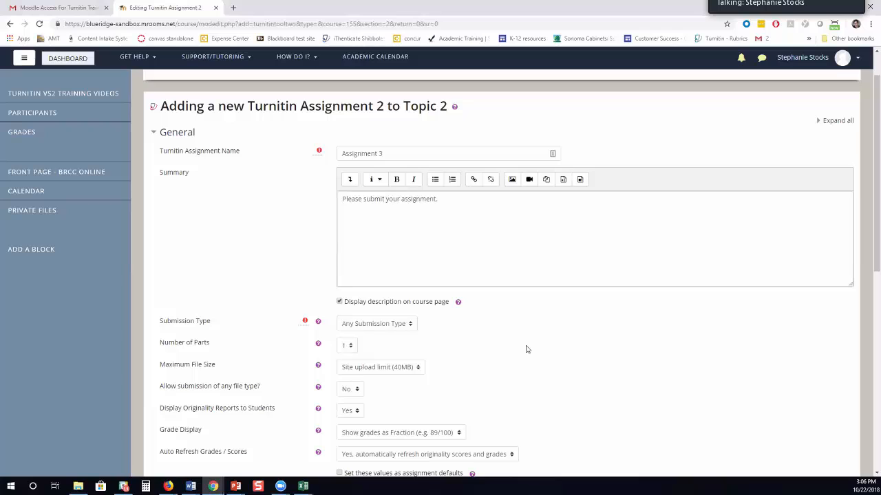
{"action": "key", "text": "space"}
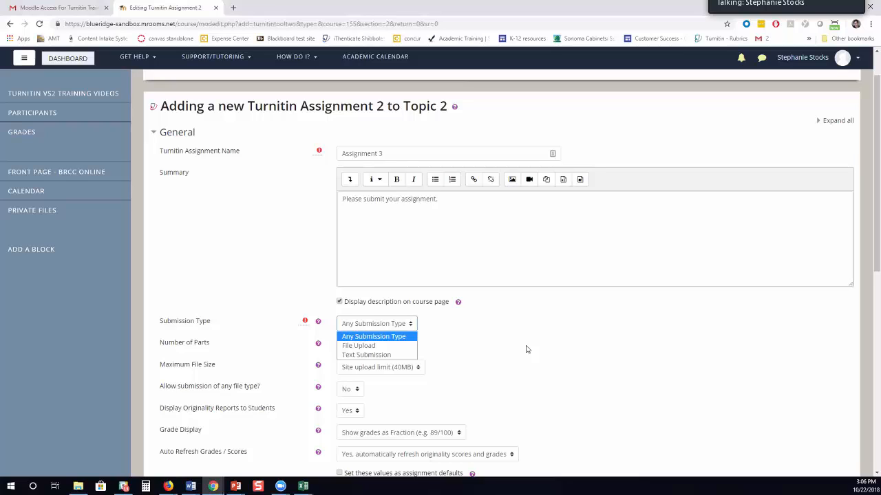
Set the submission type to File Upload and keep Number of Parts at 1.
{"action": "key", "text": "Down"}
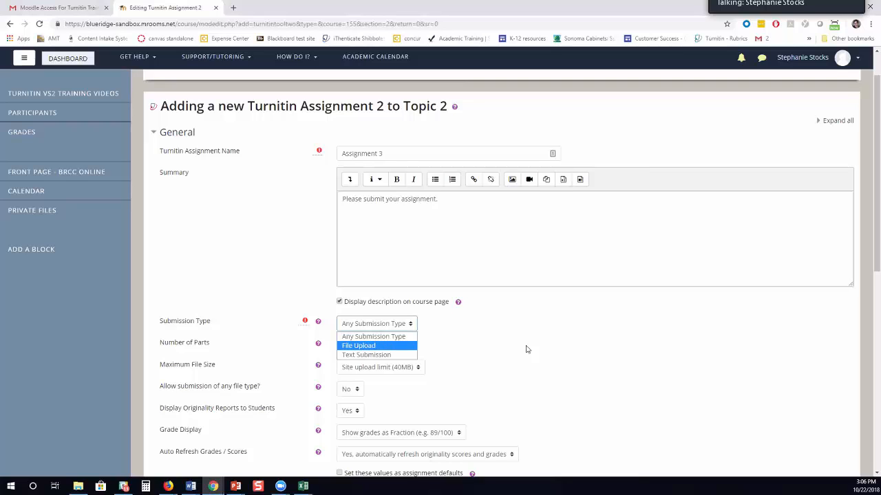
{"action": "key", "text": "Return"}
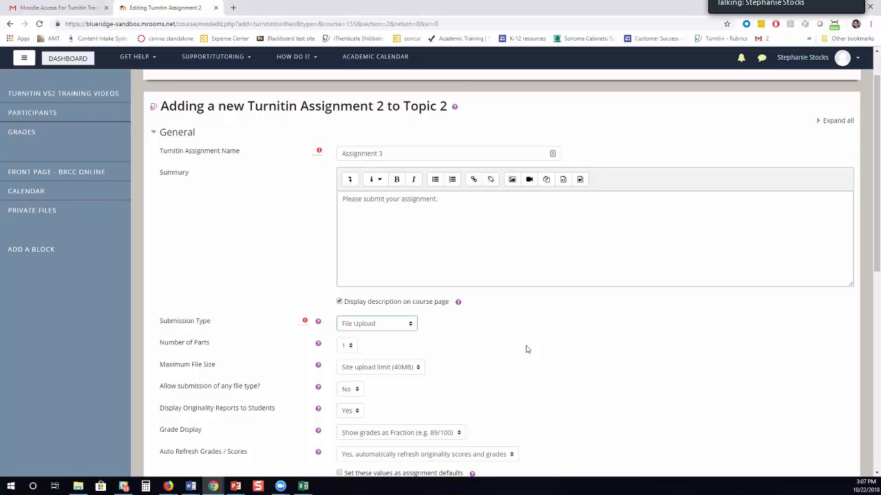
{"action": "left_click", "coordinate": [346, 346]}
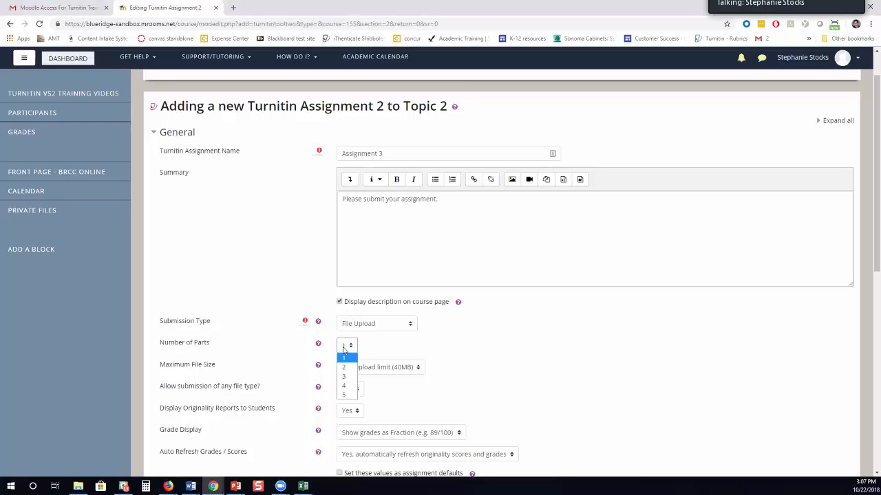
{"action": "left_click", "coordinate": [344, 350]}
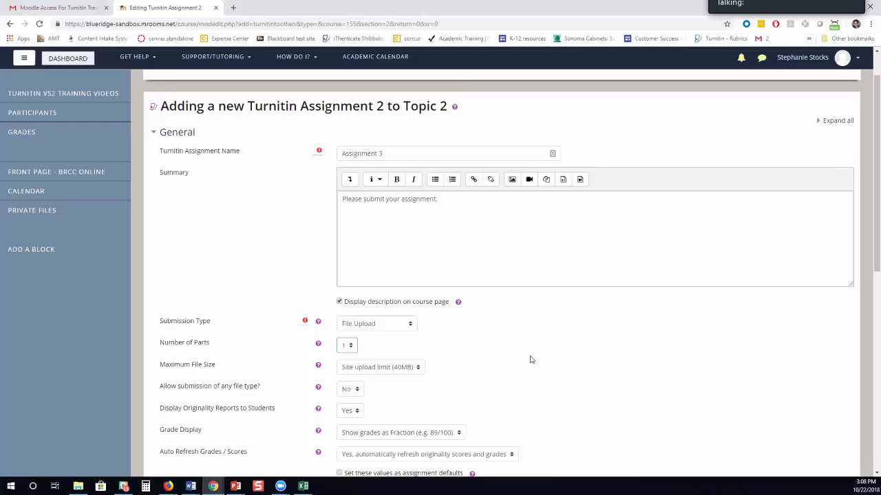
Keep Grade Display as Fraction and Auto Refresh of scores and grades at Yes.
{"action": "scroll", "coordinate": [527, 358], "scroll_direction": "down", "scroll_amount": 4}
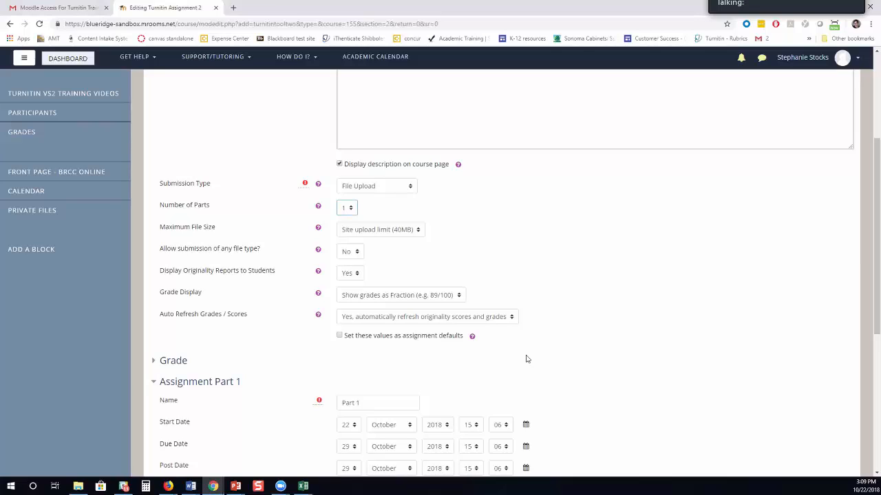
{"action": "left_click", "coordinate": [402, 295]}
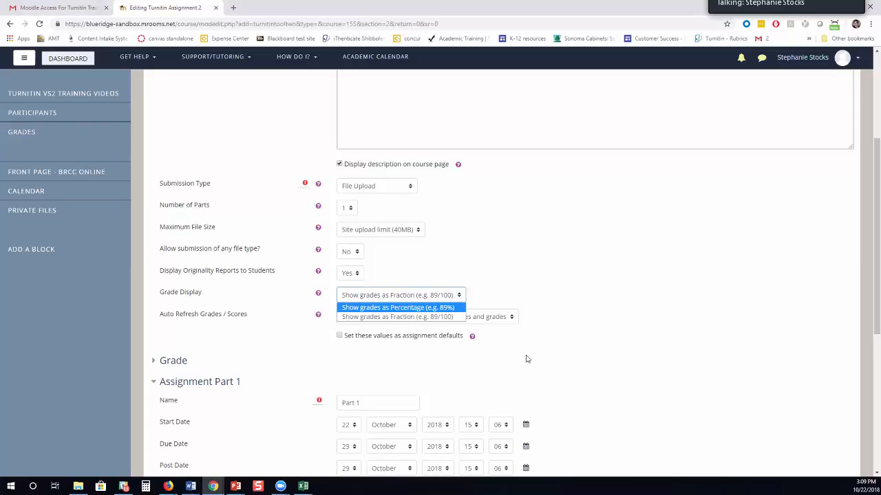
{"action": "left_click", "coordinate": [398, 317]}
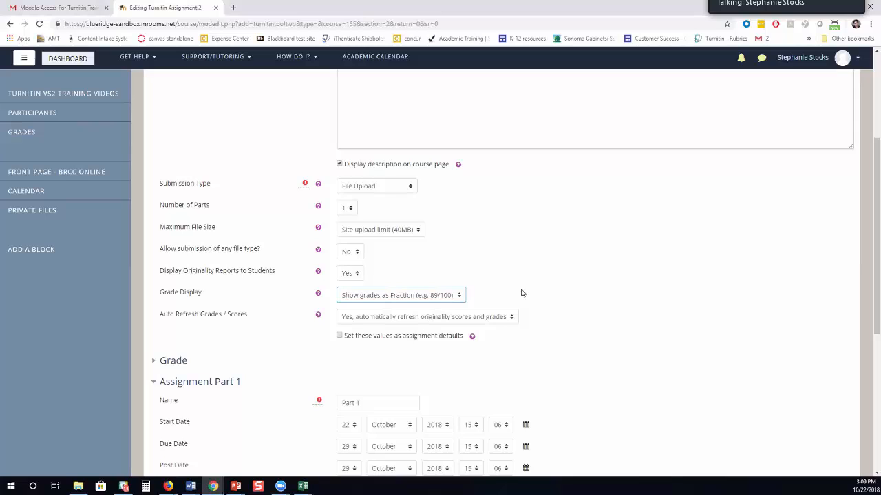
{"action": "left_click", "coordinate": [511, 317]}
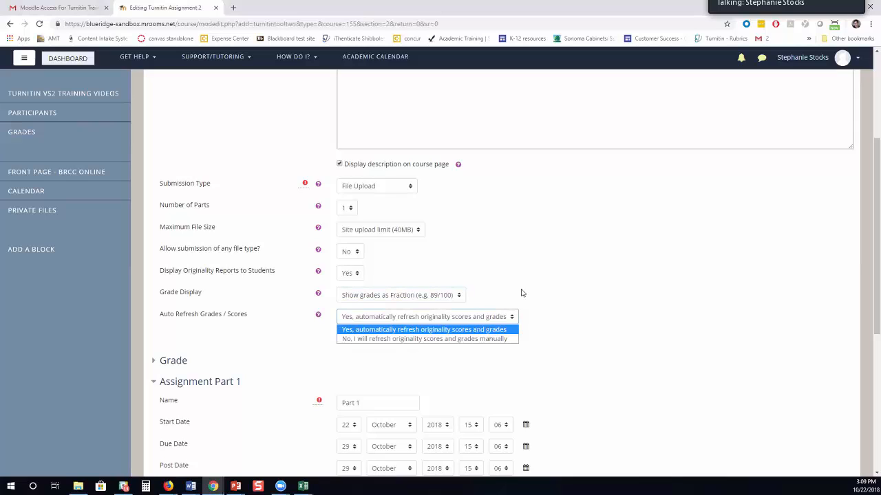
{"action": "left_click", "coordinate": [485, 330]}
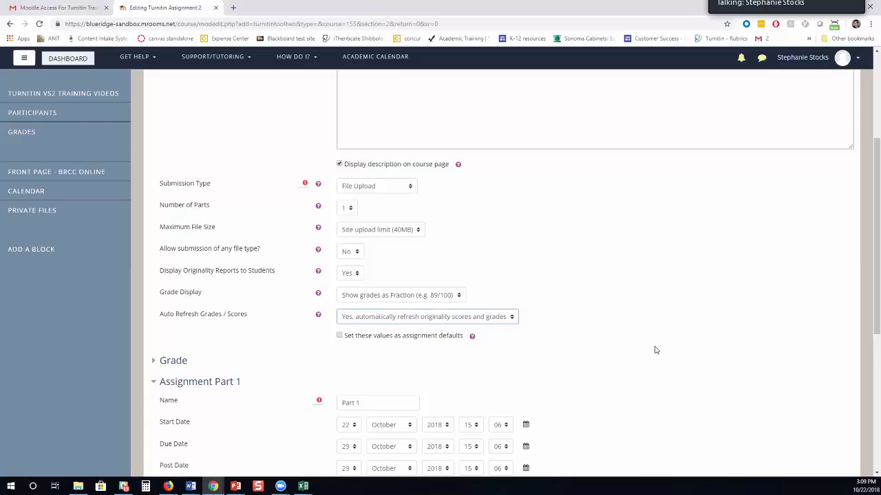
Keep grade type Point and category Not categorized, then collapse the Grade section.
{"action": "left_click", "coordinate": [153, 367]}
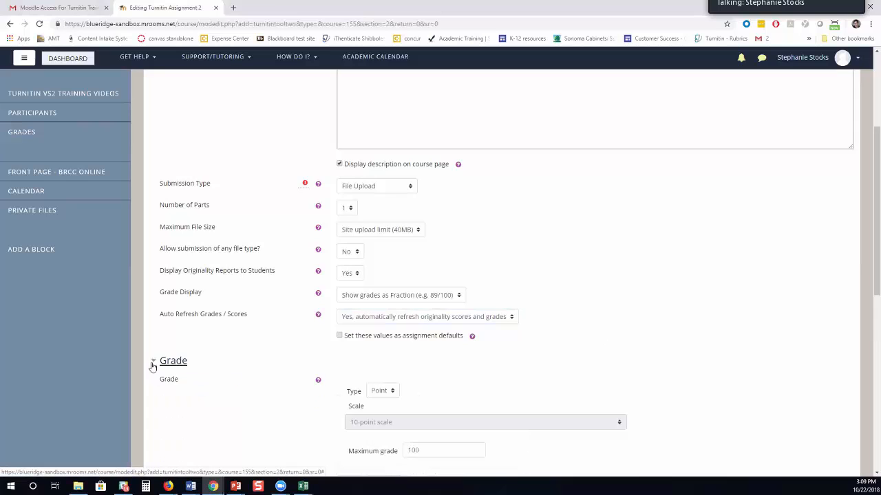
{"action": "scroll", "coordinate": [153, 367], "scroll_direction": "down", "scroll_amount": 3}
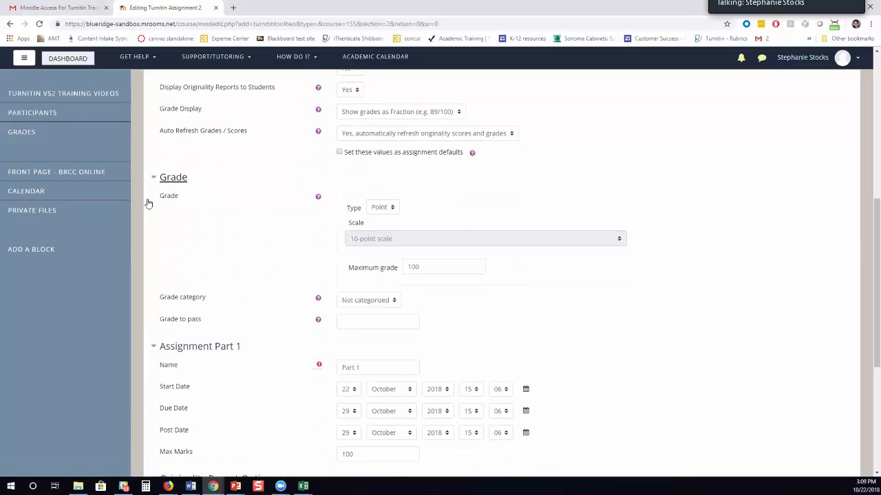
{"action": "left_click", "coordinate": [382, 208]}
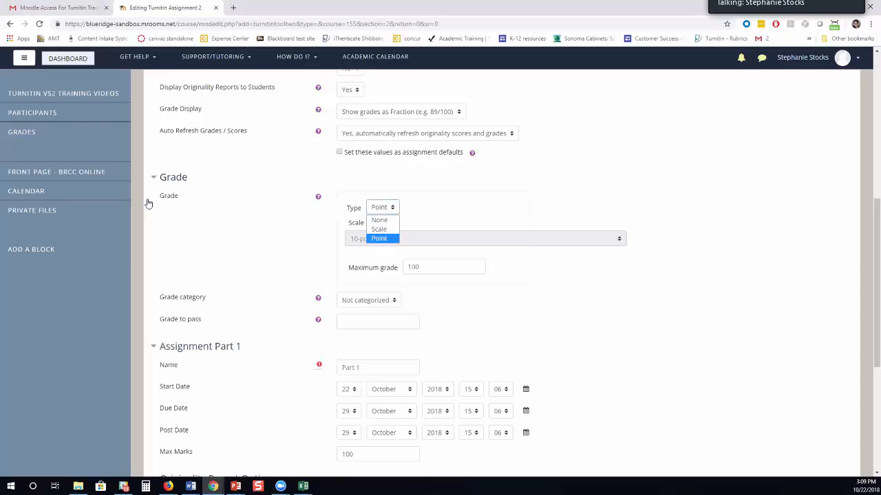
{"action": "left_click", "coordinate": [383, 207]}
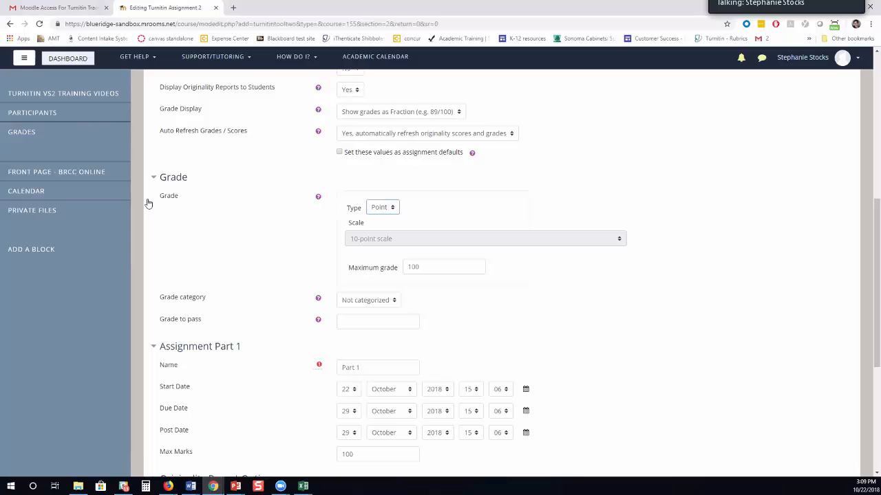
{"action": "left_click", "coordinate": [369, 300]}
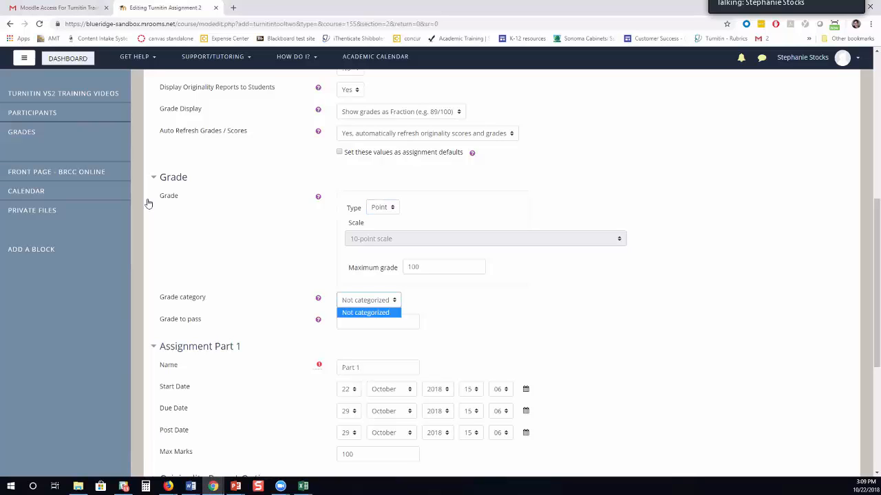
{"action": "left_click", "coordinate": [368, 301]}
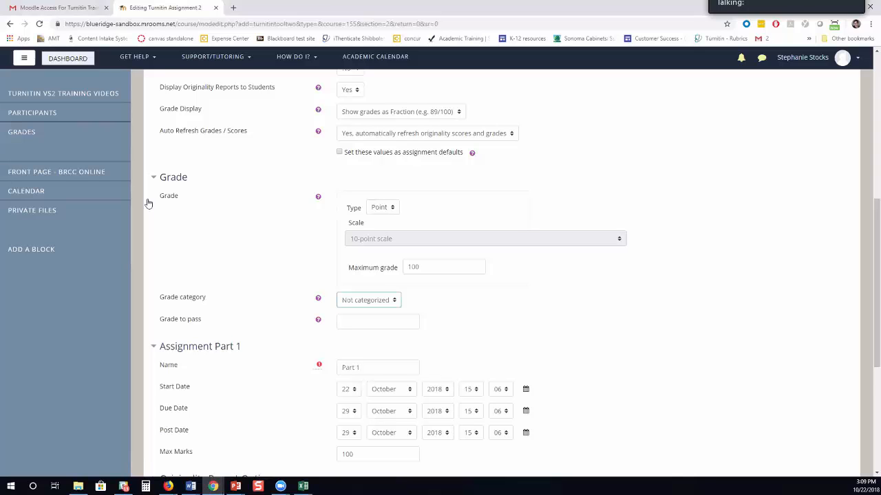
{"action": "scroll", "coordinate": [148, 203], "scroll_direction": "down", "scroll_amount": 1}
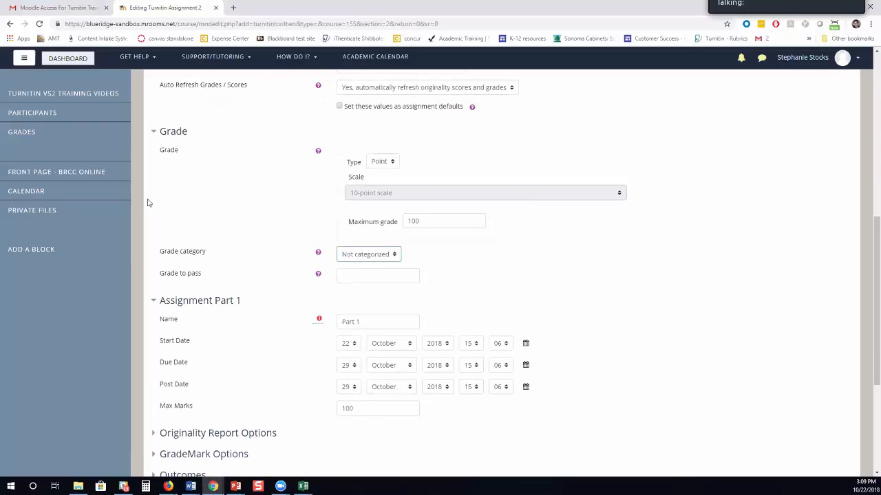
{"action": "left_click", "coordinate": [153, 132]}
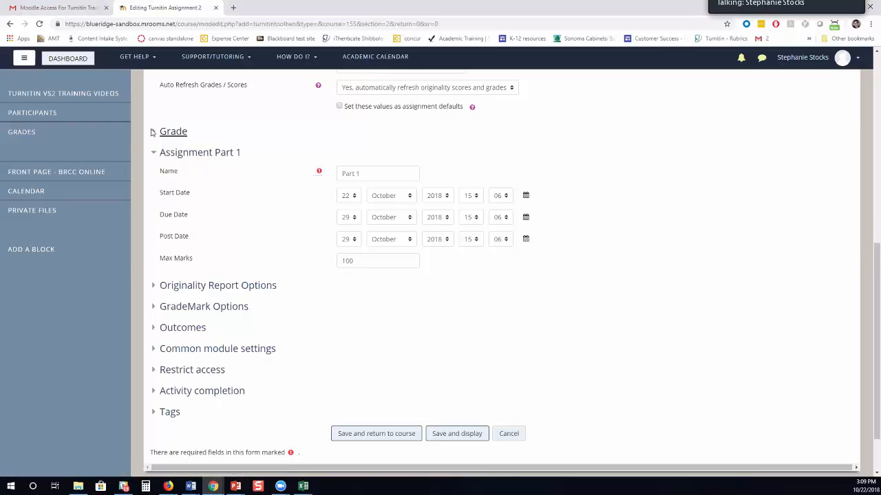
Rename Assignment Part 1 to 'Rough draft'.
{"action": "triple_click", "coordinate": [343, 180]}
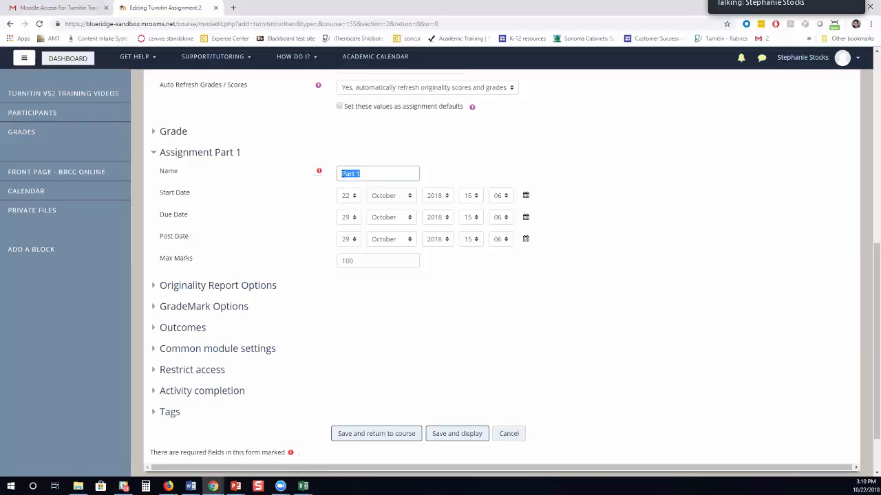
{"action": "key", "text": "BackSpace"}
{"action": "type", "text": "Rough draft"}
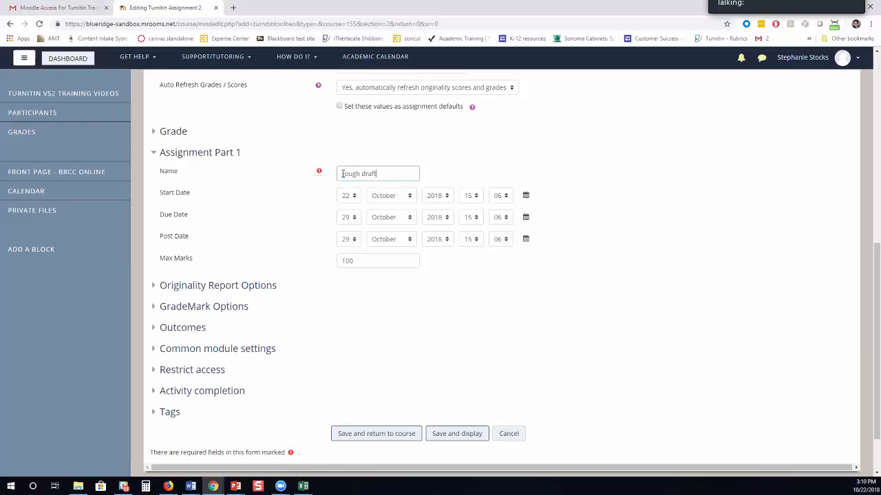
{"action": "key", "text": "Tab"}
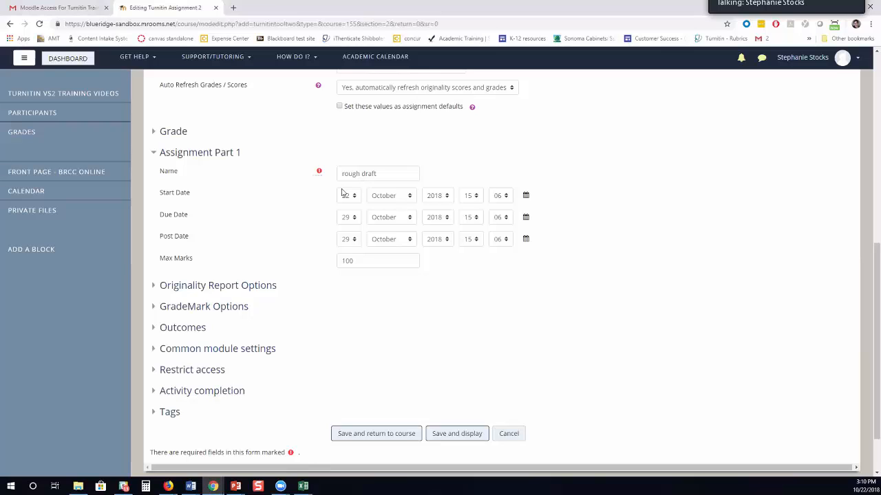
Set the part's post date to 5 November 2018.
{"action": "left_click", "coordinate": [526, 241]}
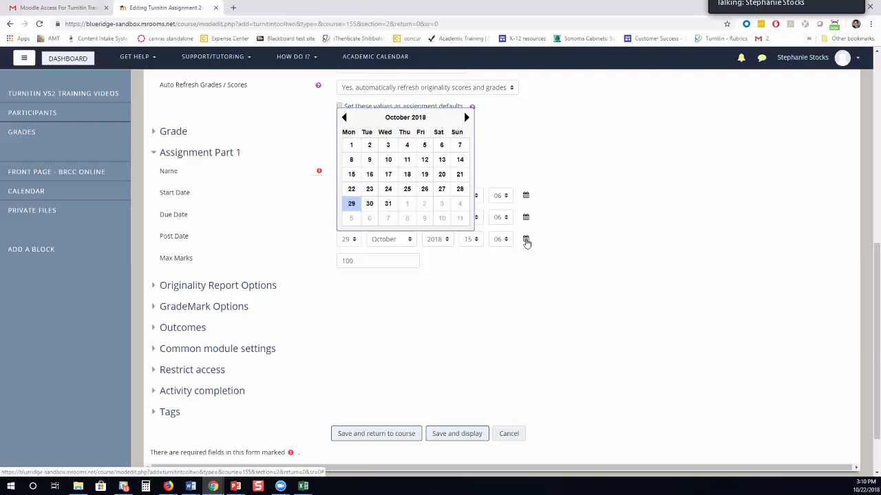
{"action": "left_click", "coordinate": [466, 117]}
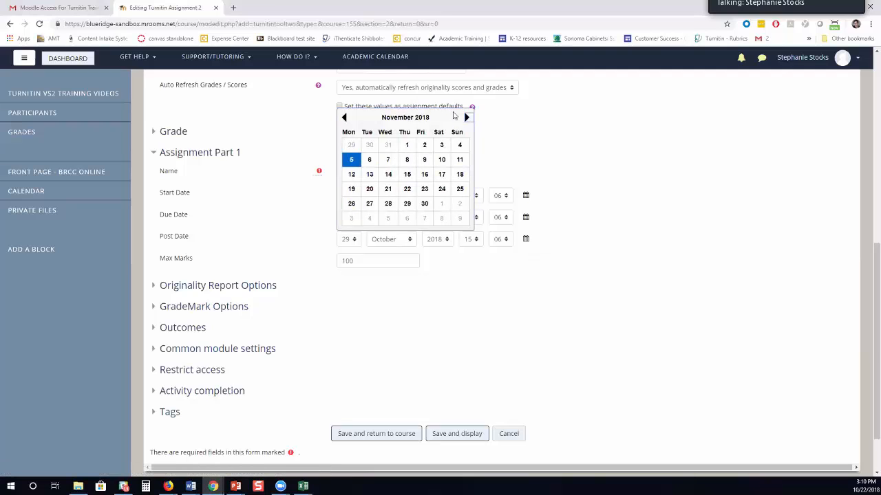
{"action": "left_click", "coordinate": [352, 159]}
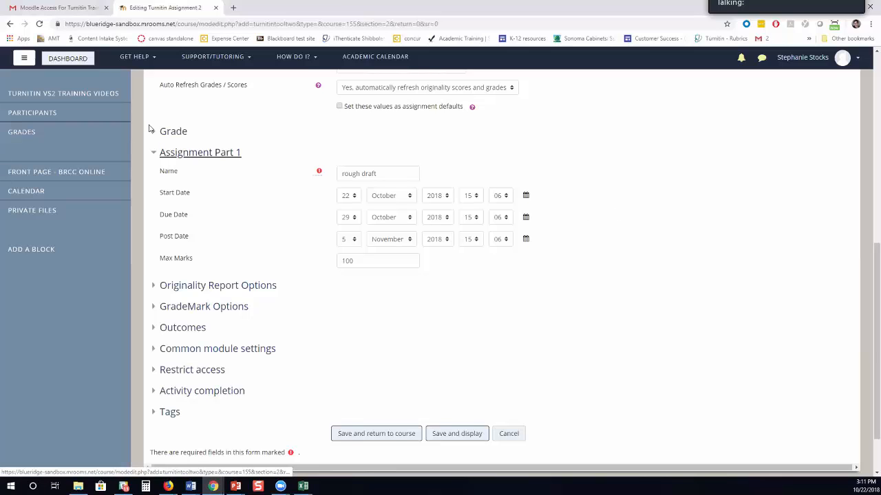
Collapse Assignment Part 1 and keep late submissions disallowed.
{"action": "left_click", "coordinate": [156, 152]}
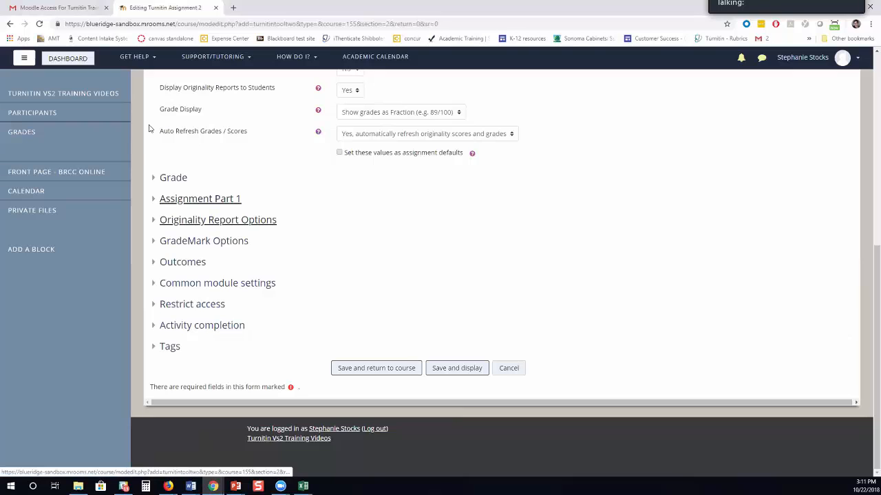
{"action": "scroll", "coordinate": [151, 129], "scroll_direction": "down", "scroll_amount": 1}
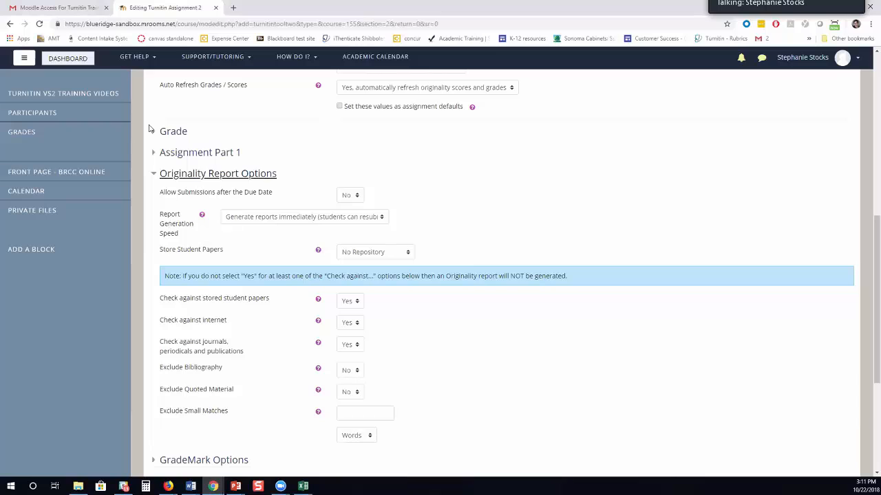
{"action": "left_click", "coordinate": [350, 196]}
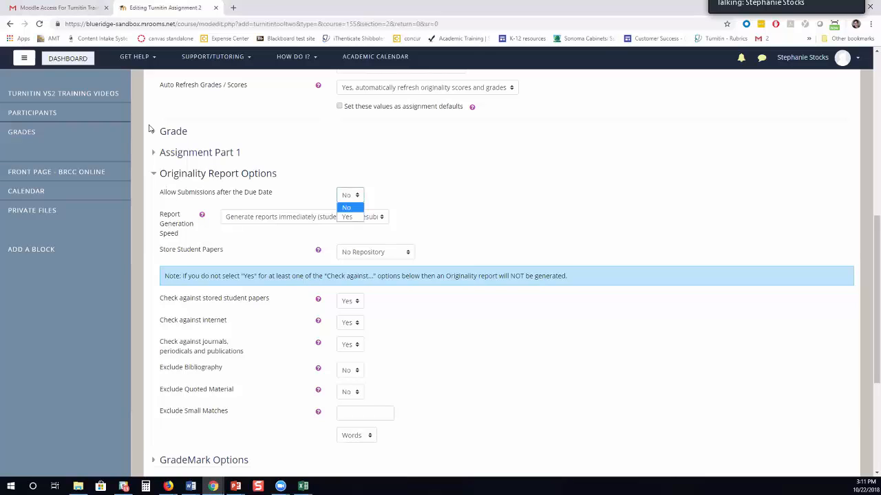
{"action": "left_click", "coordinate": [149, 129]}
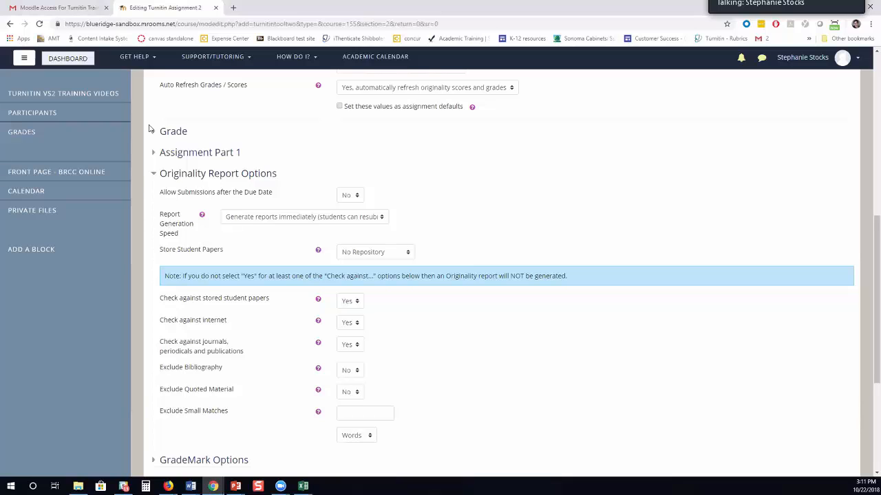
Leave report generation speed unchanged and keep papers in No Repository.
{"action": "left_click", "coordinate": [305, 217]}
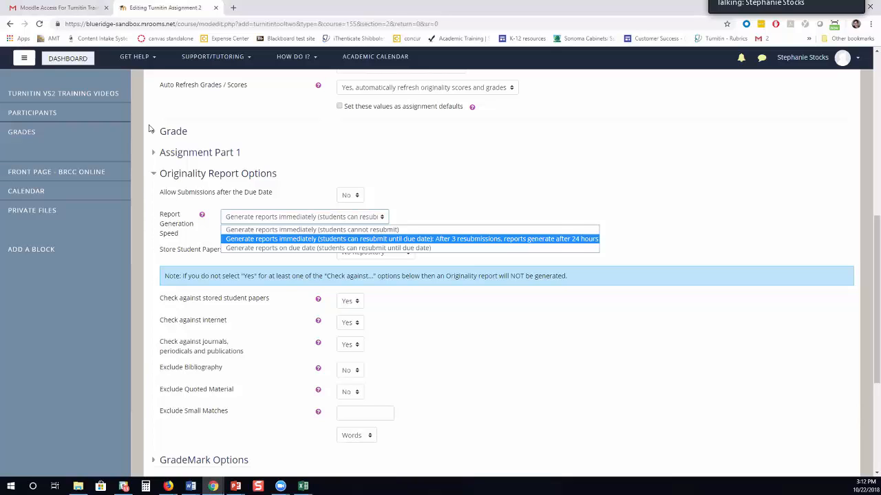
{"action": "left_click", "coordinate": [151, 130]}
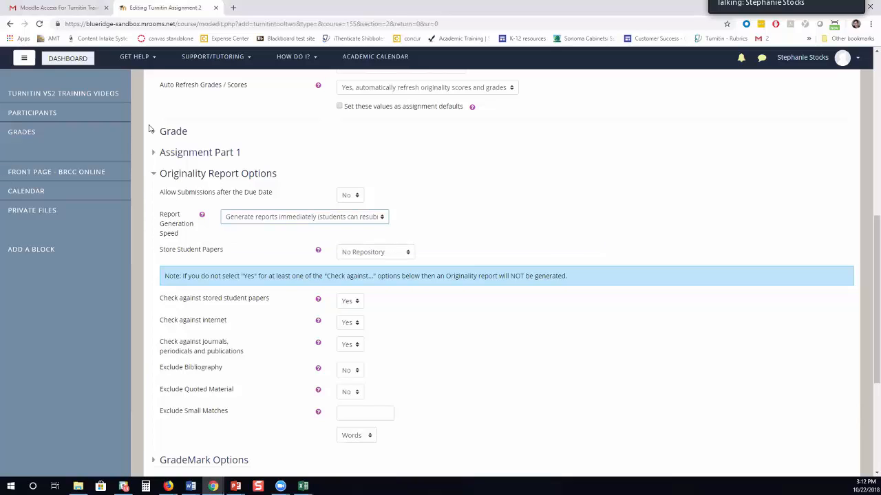
{"action": "left_click", "coordinate": [343, 249]}
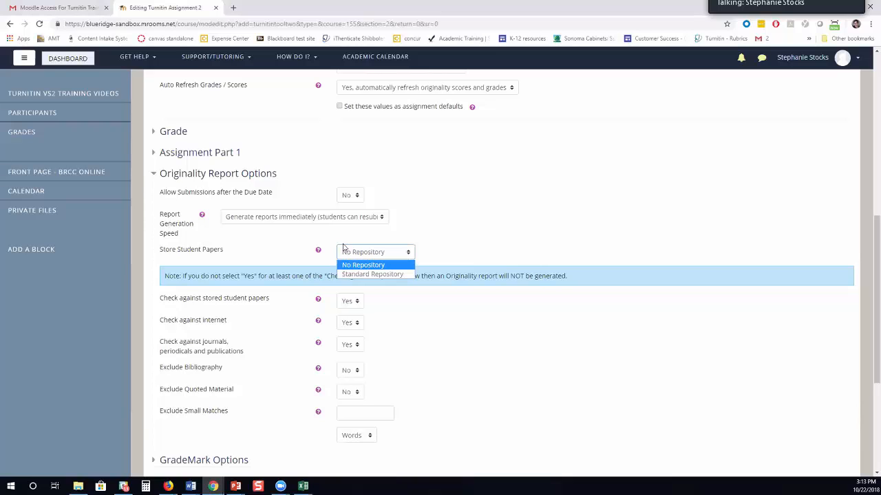
{"action": "left_click", "coordinate": [344, 247]}
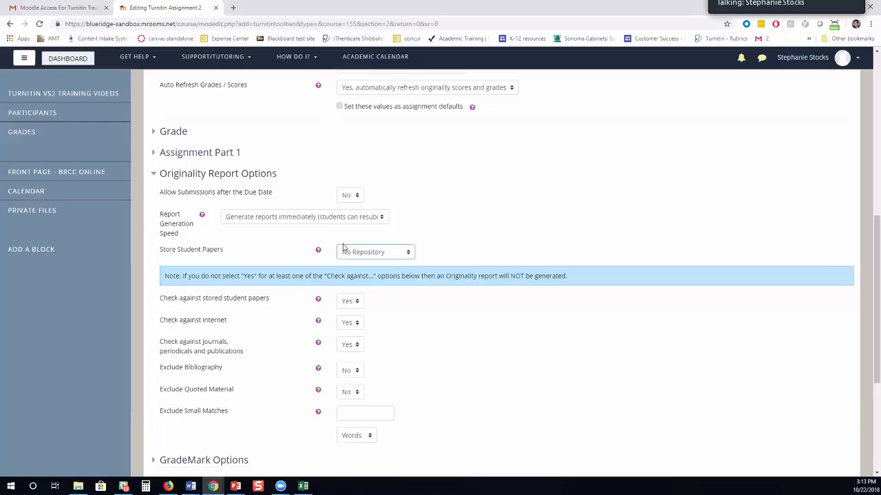
{"action": "scroll", "coordinate": [343, 247], "scroll_direction": "down", "scroll_amount": 2}
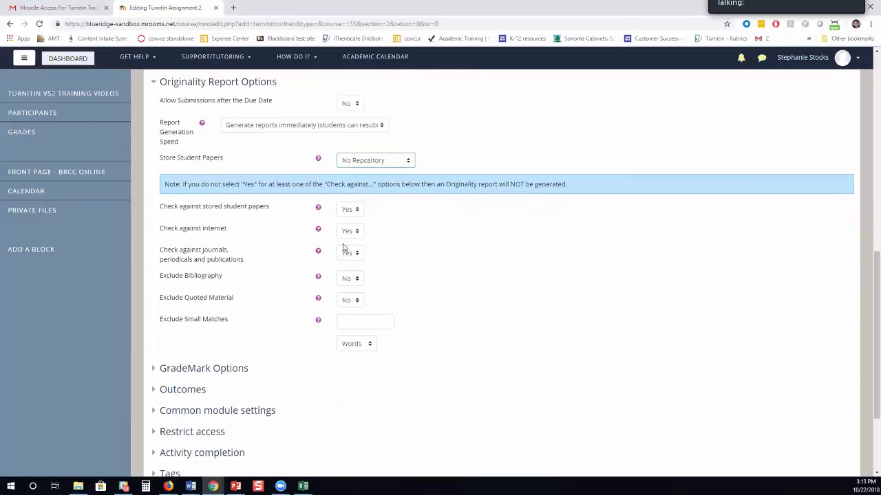
{"action": "scroll", "coordinate": [344, 247], "scroll_direction": "down", "scroll_amount": 1}
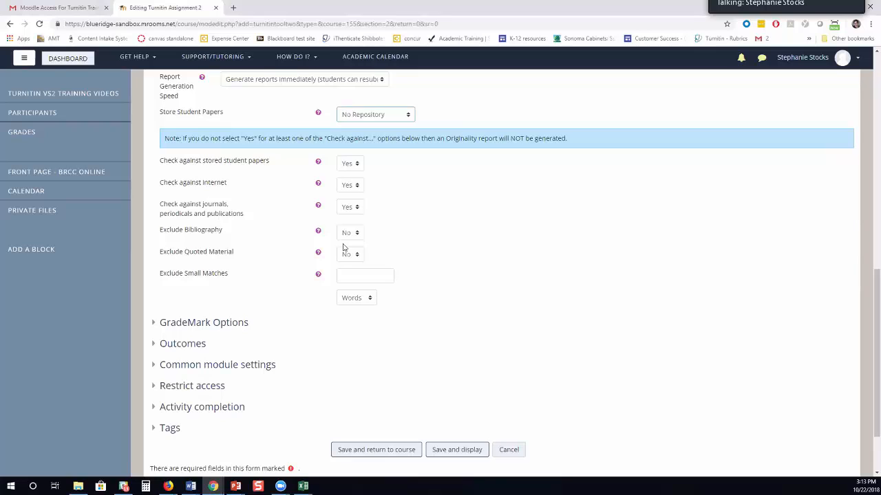
{"action": "left_click", "coordinate": [350, 185]}
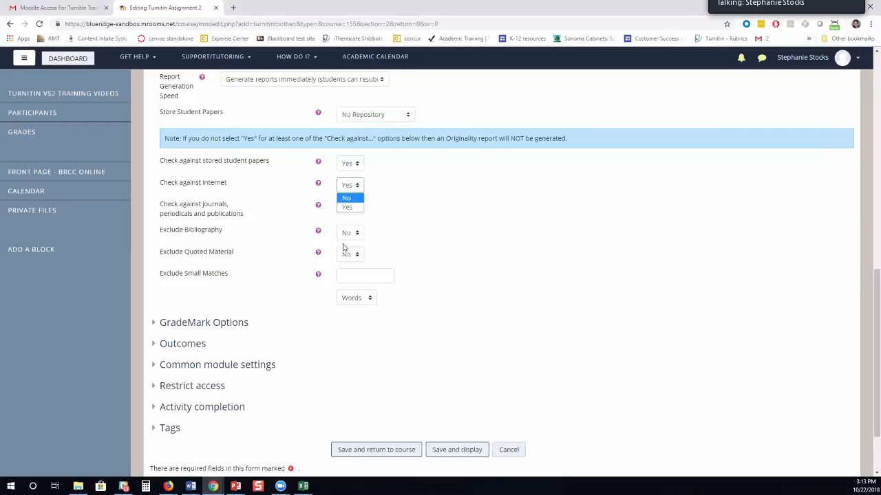
{"action": "left_click", "coordinate": [346, 198]}
{"action": "left_click", "coordinate": [350, 207]}
{"action": "left_click", "coordinate": [344, 220]}
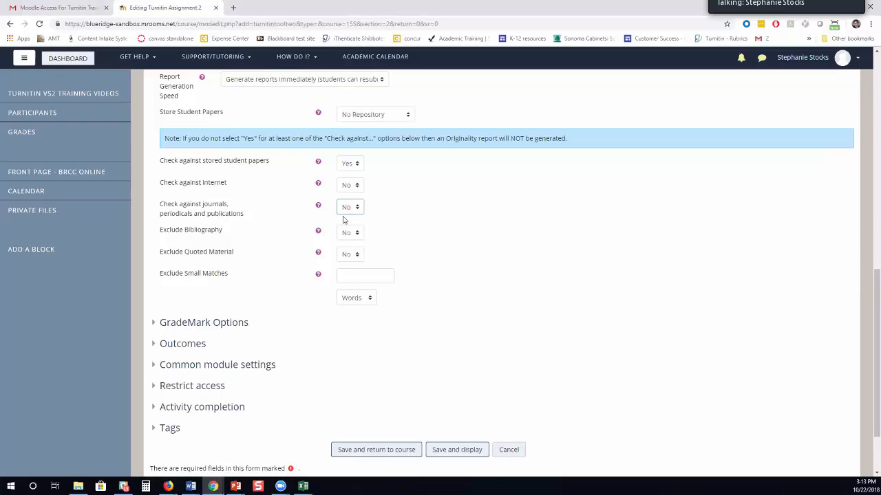
{"action": "left_click", "coordinate": [350, 185]}
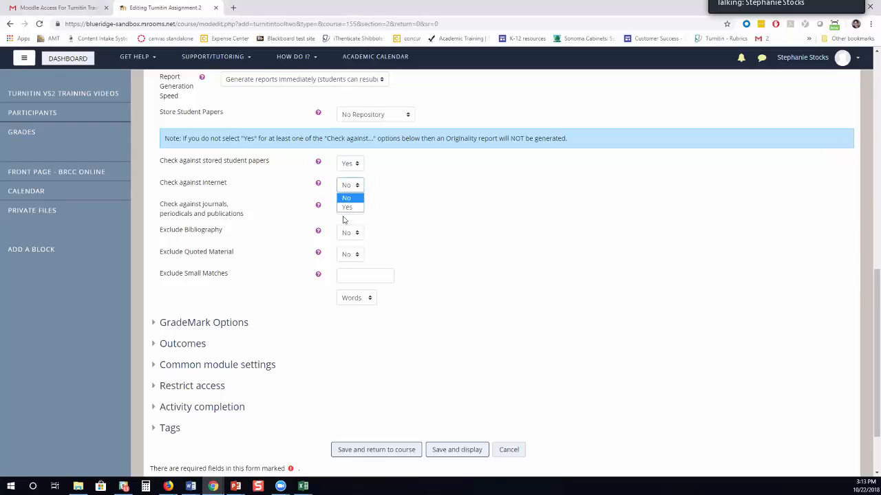
{"action": "left_click", "coordinate": [347, 206]}
{"action": "left_click", "coordinate": [350, 207]}
{"action": "left_click", "coordinate": [346, 228]}
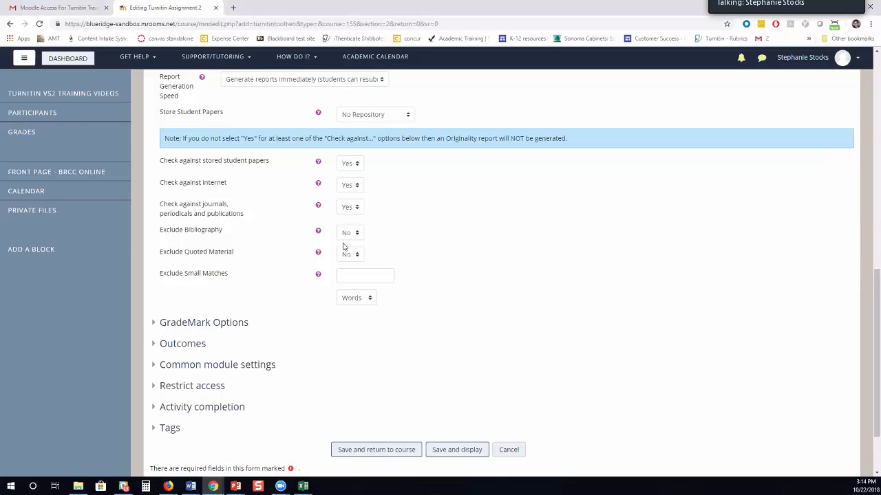
{"action": "scroll", "coordinate": [344, 247], "scroll_direction": "down", "scroll_amount": 3}
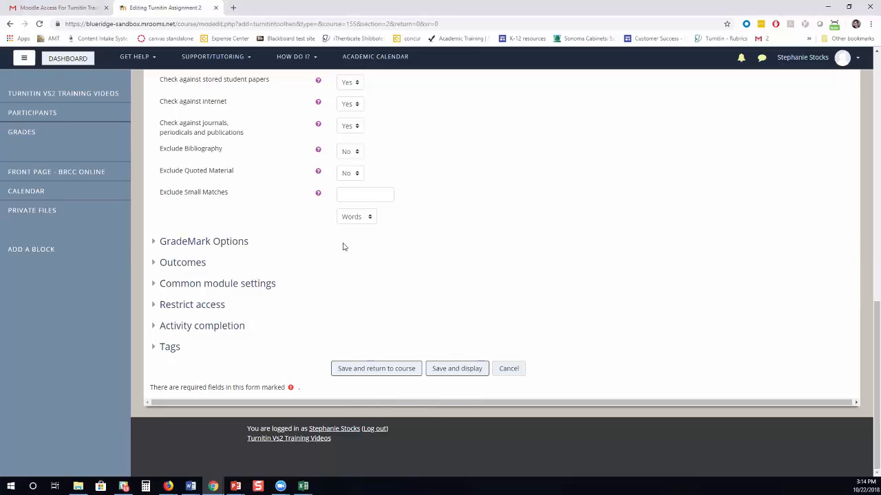
{"action": "key", "text": "Tab"}
{"action": "left_click", "coordinate": [356, 217]}
{"action": "left_click", "coordinate": [343, 242]}
{"action": "key", "text": "shift+Tab"}
{"action": "left_click", "coordinate": [355, 217]}
{"action": "left_click", "coordinate": [344, 239]}
{"action": "left_click", "coordinate": [152, 246]}
{"action": "scroll", "coordinate": [152, 248], "scroll_direction": "down", "scroll_amount": 2}
{"action": "scroll", "coordinate": [152, 248], "scroll_direction": "up", "scroll_amount": 5}
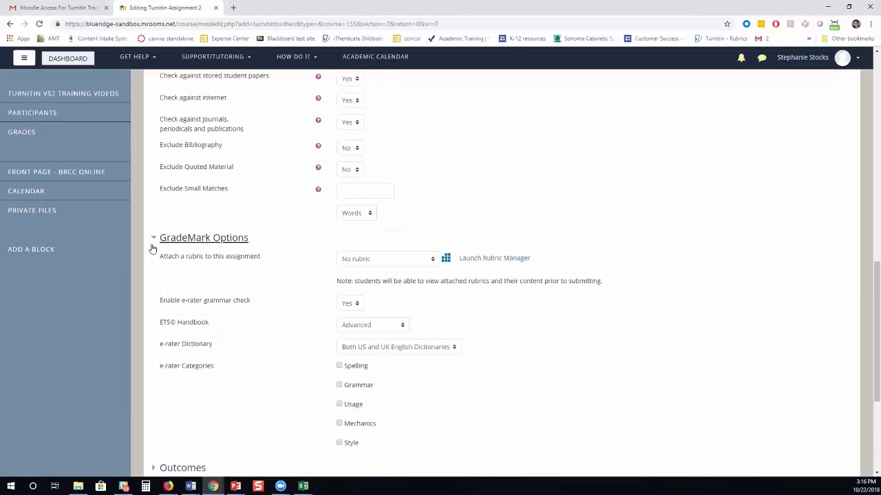
{"action": "left_click", "coordinate": [153, 138]}
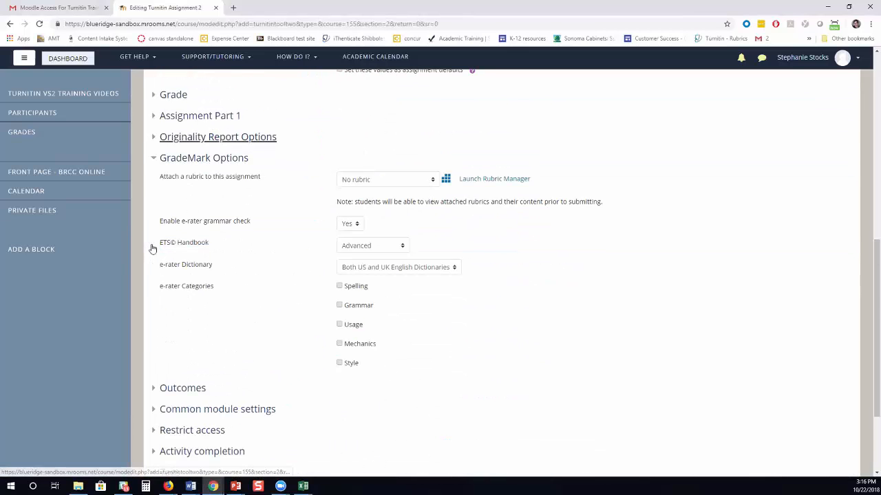
{"action": "scroll", "coordinate": [152, 249], "scroll_direction": "down", "scroll_amount": 2}
{"action": "scroll", "coordinate": [153, 249], "scroll_direction": "up", "scroll_amount": 1}
{"action": "scroll", "coordinate": [153, 249], "scroll_direction": "up", "scroll_amount": 1}
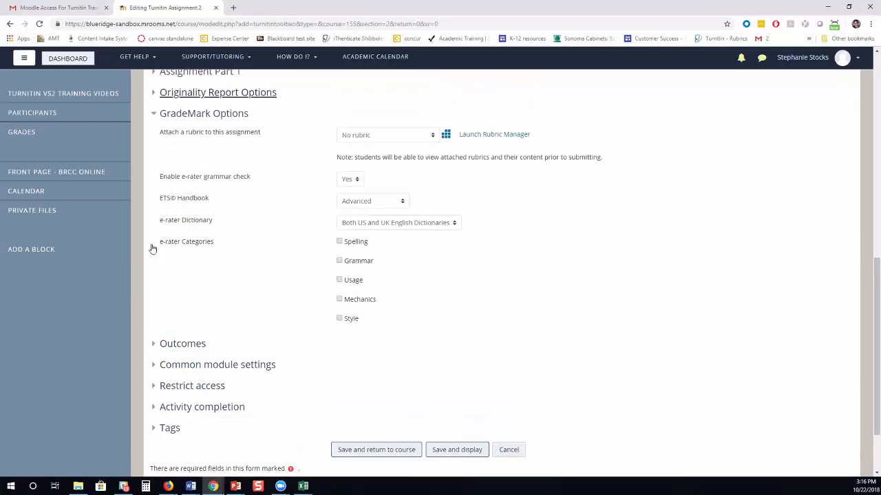
{"action": "left_click", "coordinate": [343, 141]}
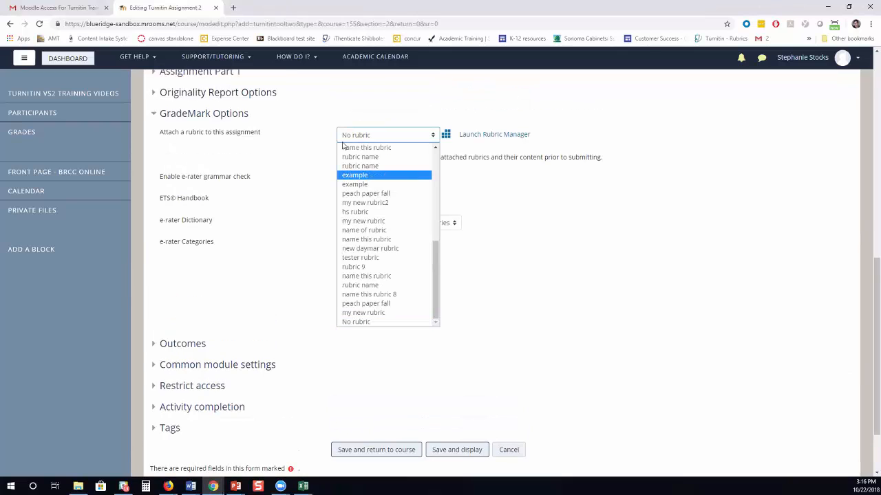
{"action": "scroll", "coordinate": [343, 144], "scroll_direction": "up", "scroll_amount": 10}
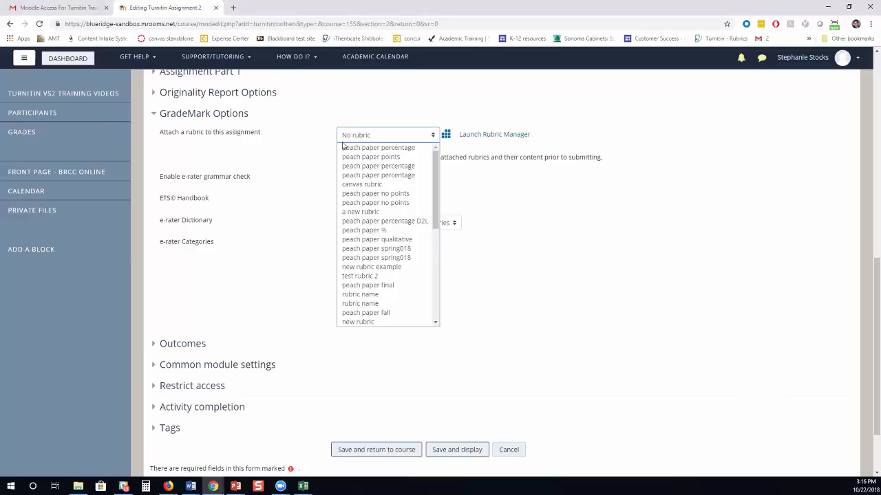
{"action": "scroll", "coordinate": [342, 144], "scroll_direction": "down", "scroll_amount": 10}
{"action": "left_click", "coordinate": [543, 182]}
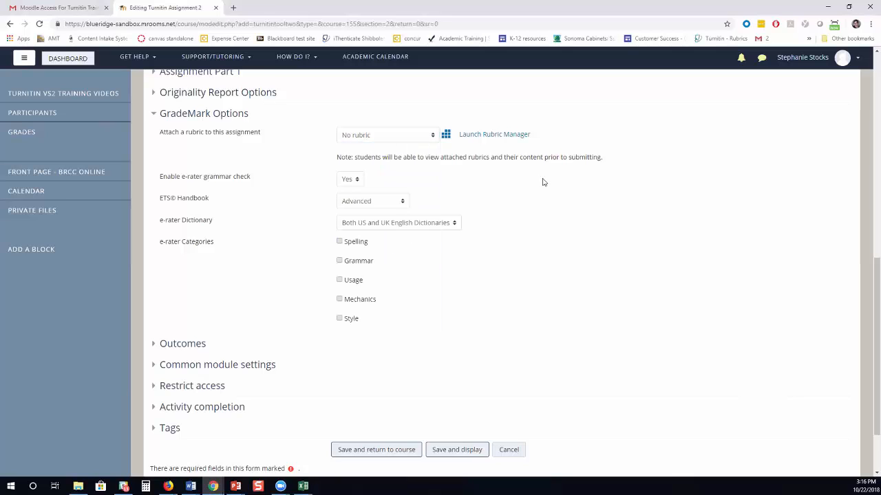
Launch the rubric manager and browse the list of available rubrics.
{"action": "left_click", "coordinate": [522, 147]}
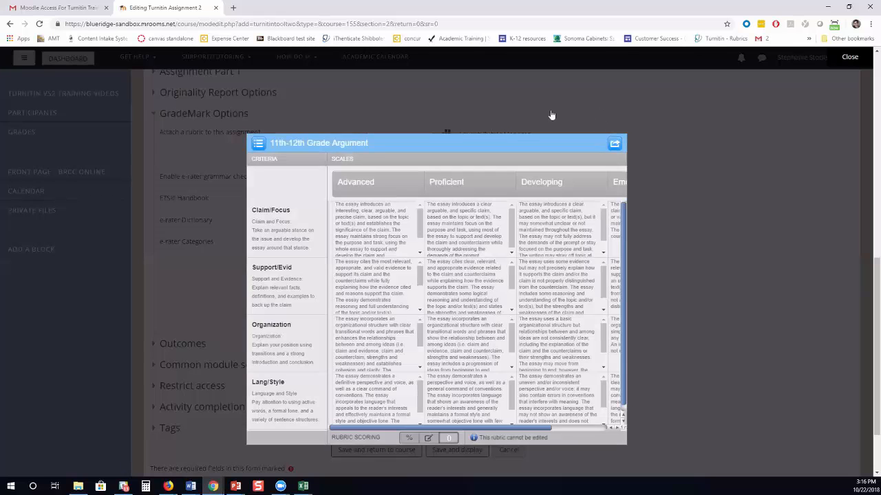
{"action": "left_click", "coordinate": [258, 144]}
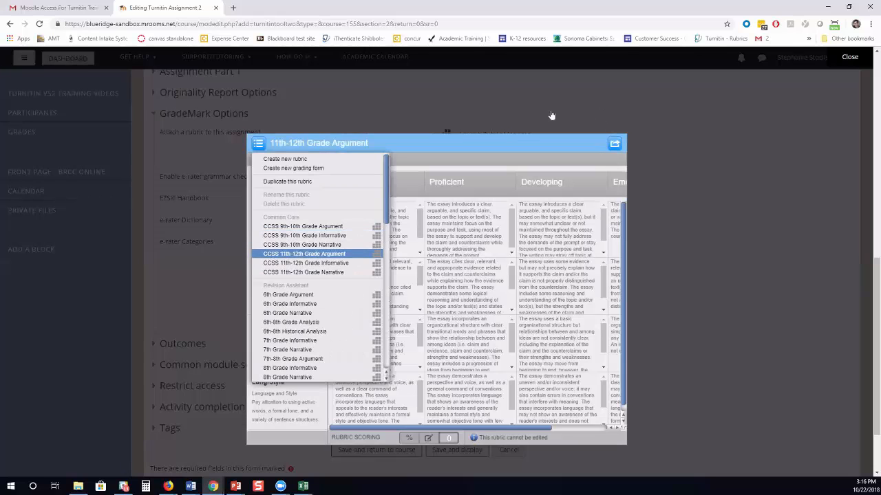
{"action": "scroll", "coordinate": [318, 267], "scroll_direction": "down", "scroll_amount": 5}
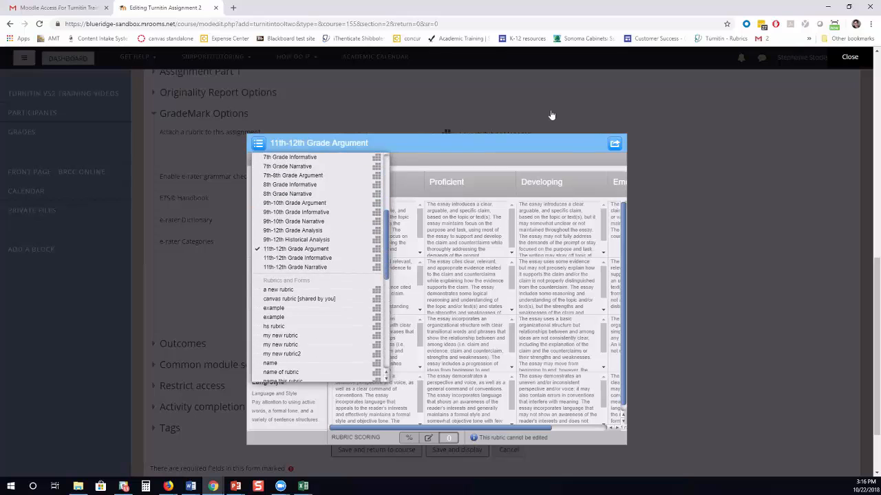
{"action": "scroll", "coordinate": [318, 267], "scroll_direction": "down", "scroll_amount": 6}
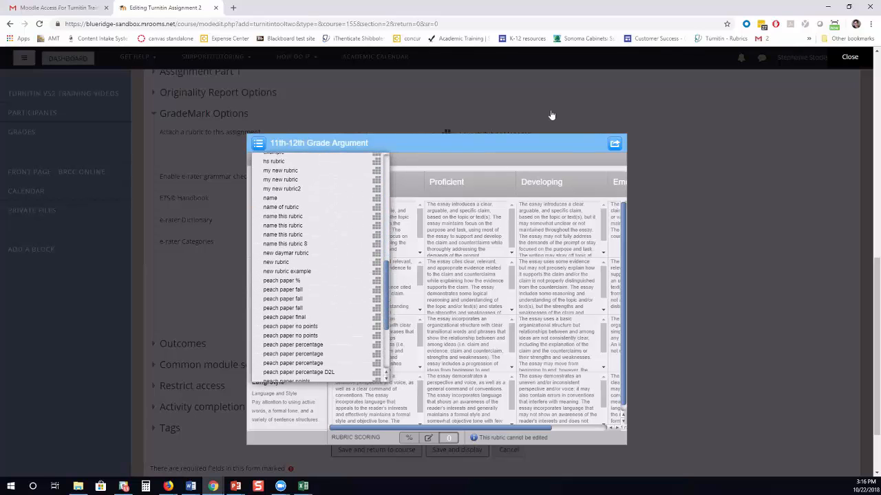
{"action": "scroll", "coordinate": [318, 308], "scroll_direction": "down", "scroll_amount": 3}
{"action": "left_click", "coordinate": [258, 144]}
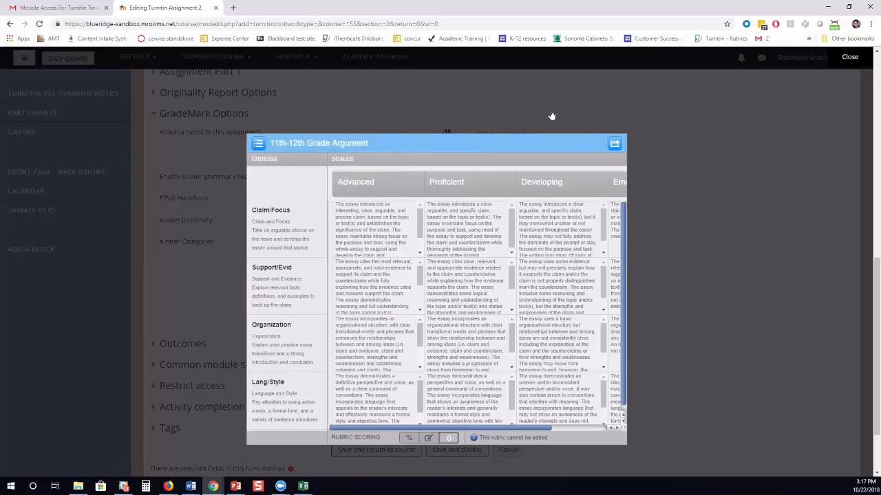
{"action": "left_click", "coordinate": [258, 144]}
{"action": "scroll", "coordinate": [318, 262], "scroll_direction": "up", "scroll_amount": 3}
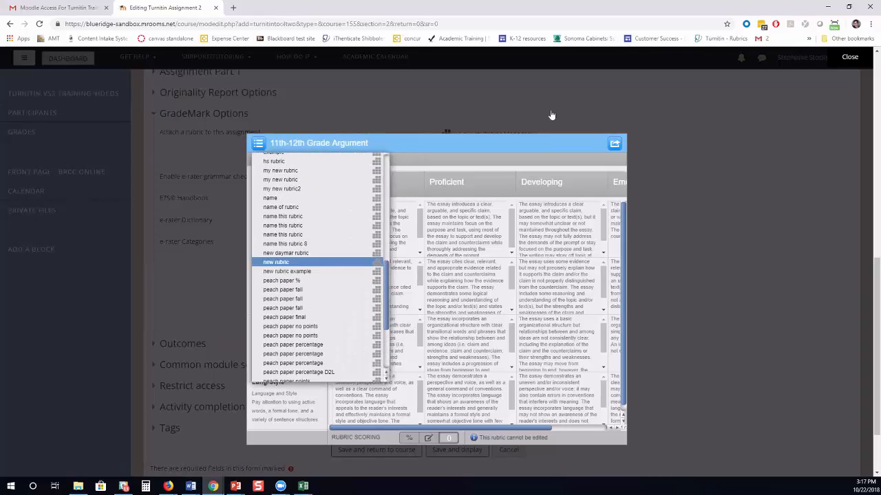
{"action": "scroll", "coordinate": [318, 267], "scroll_direction": "up", "scroll_amount": 10}
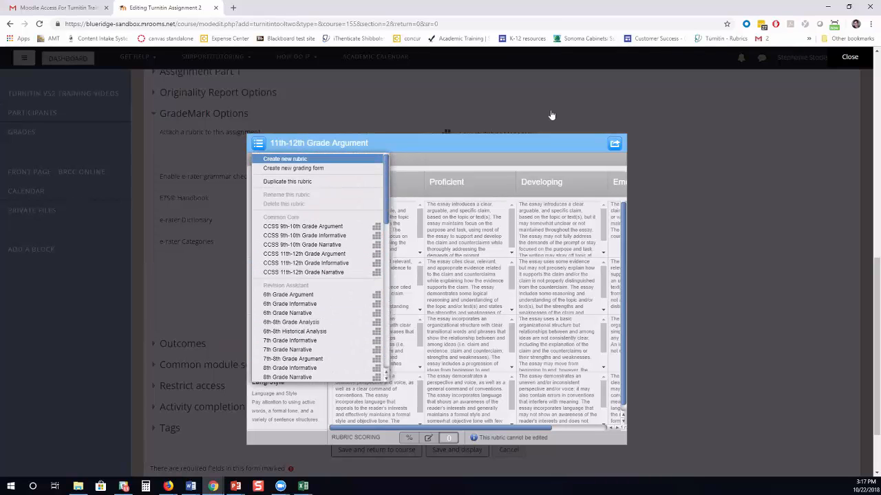
Start a new blank rubric using custom value scoring.
{"action": "left_click", "coordinate": [285, 159]}
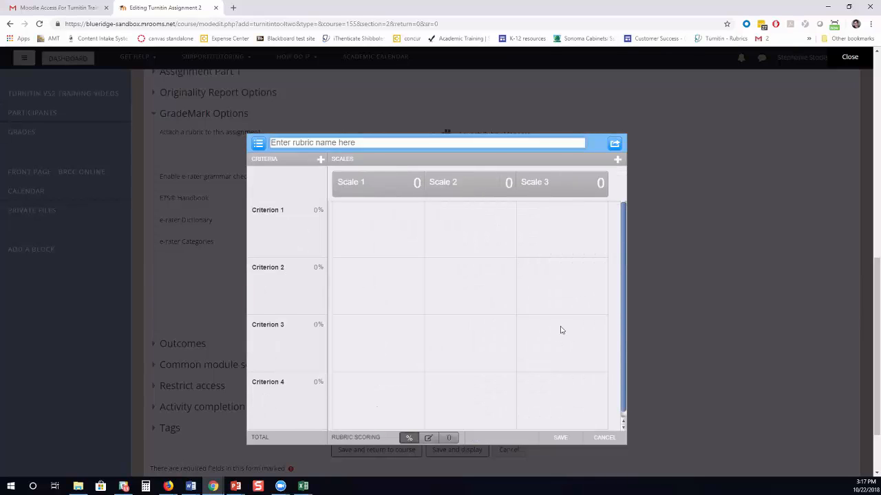
{"action": "left_click", "coordinate": [429, 441]}
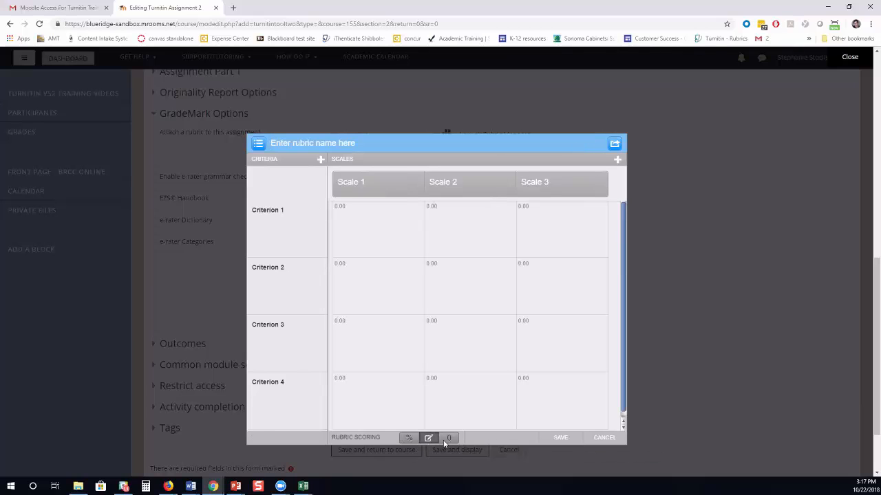
{"action": "left_click", "coordinate": [448, 439]}
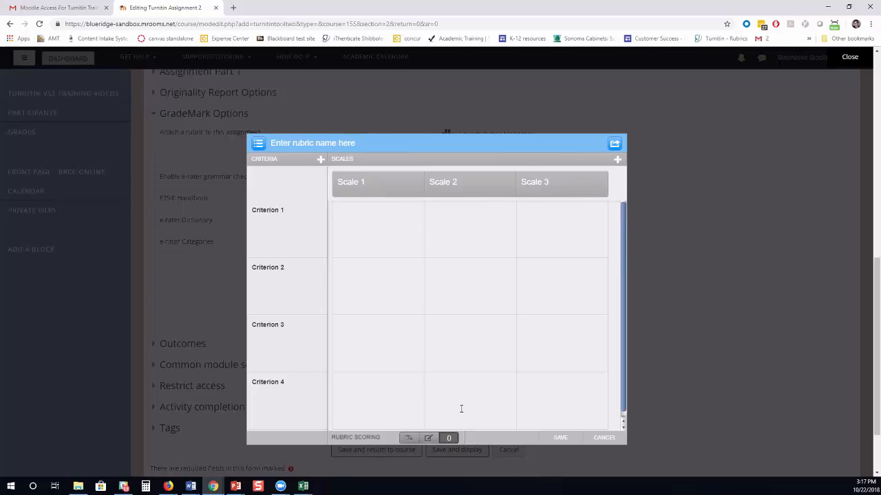
{"action": "left_click", "coordinate": [428, 438]}
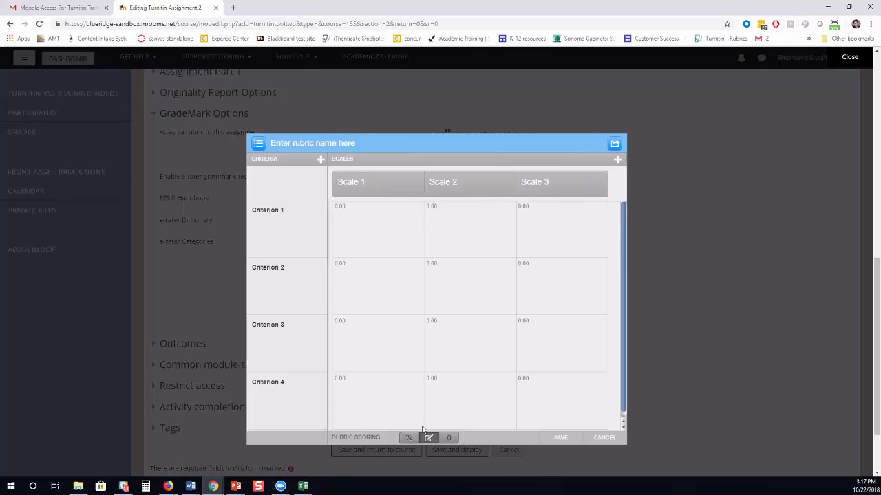
Step through the criterion scale values, then switch the rubric to percentage scoring.
{"action": "left_click", "coordinate": [343, 208]}
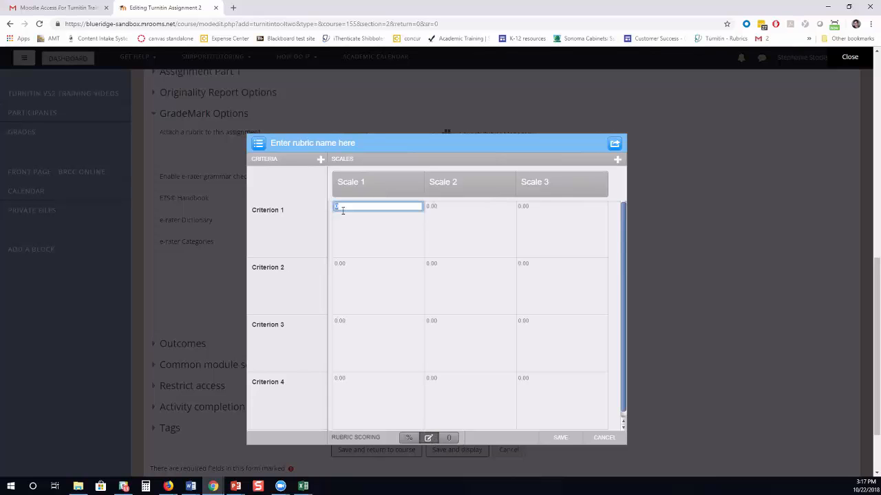
{"action": "key", "text": "Tab"}
{"action": "left_click", "coordinate": [525, 206]}
{"action": "left_click", "coordinate": [524, 266]}
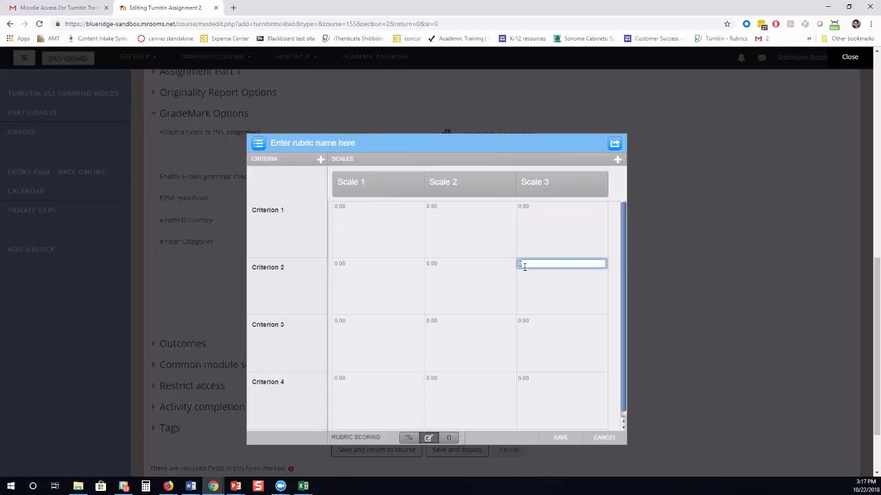
{"action": "key", "text": "shift+Tab"}
{"action": "left_click", "coordinate": [340, 262]}
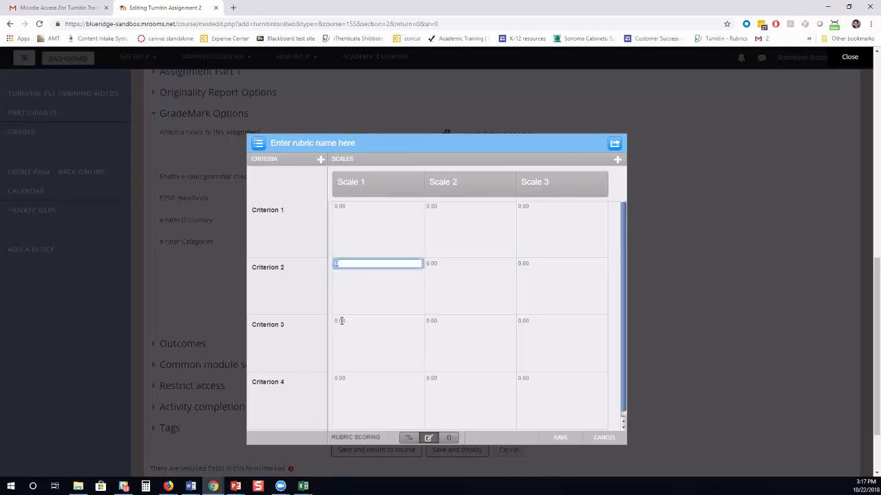
{"action": "left_click", "coordinate": [341, 321]}
{"action": "key", "text": "Tab"}
{"action": "left_click", "coordinate": [523, 348]}
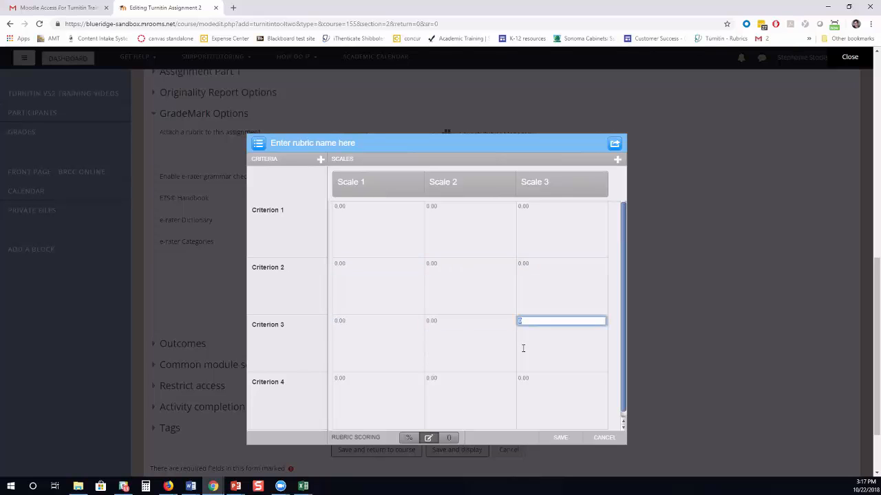
{"action": "left_click", "coordinate": [521, 377]}
{"action": "key", "text": "shift+Tab"}
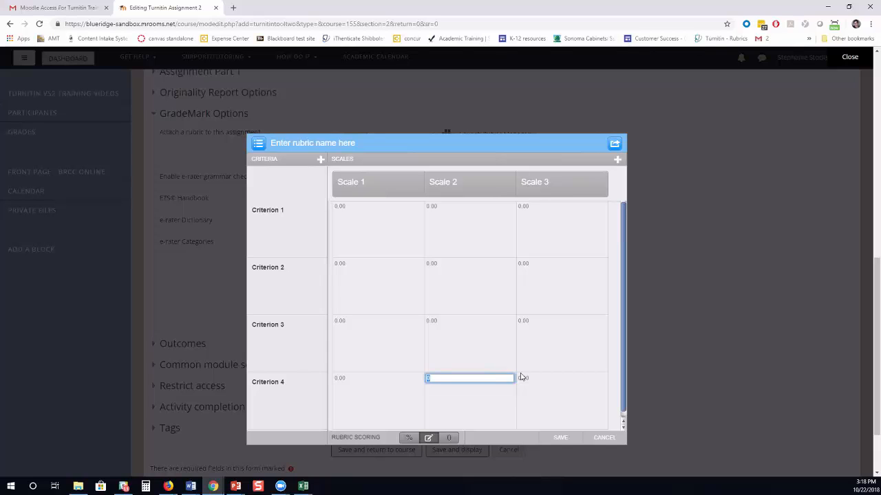
{"action": "left_click", "coordinate": [409, 439]}
{"action": "left_click", "coordinate": [409, 439]}
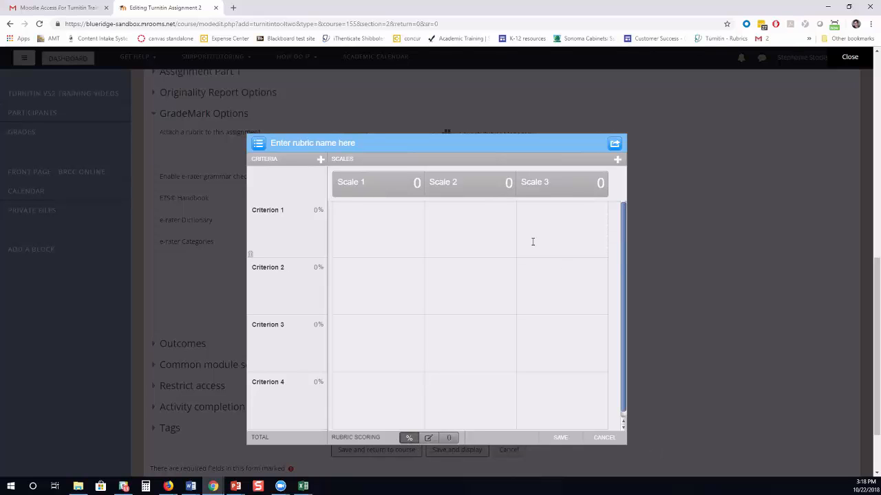
Name the four criteria evidence, argument, grammar and citations.
{"action": "key", "text": "Tab"}
{"action": "key", "text": "Tab"}
{"action": "key", "text": "Tab"}
{"action": "key", "text": "Tab"}
{"action": "key", "text": "Tab"}
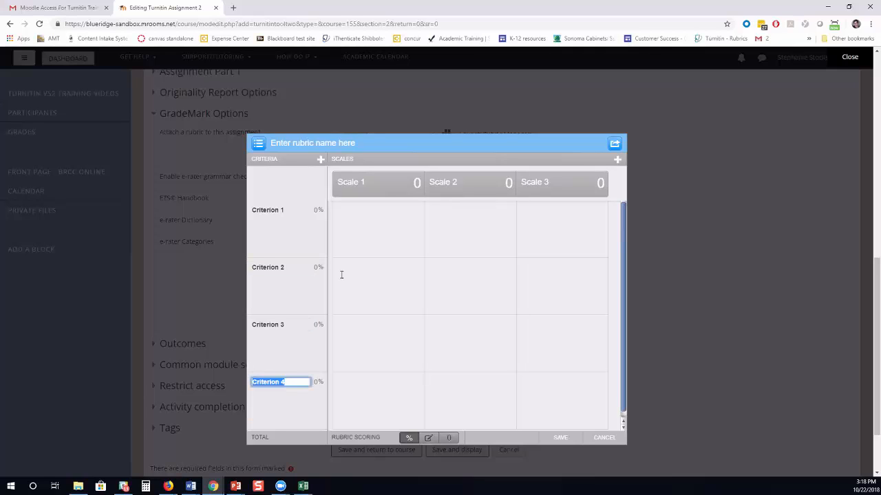
{"action": "key", "text": "Tab"}
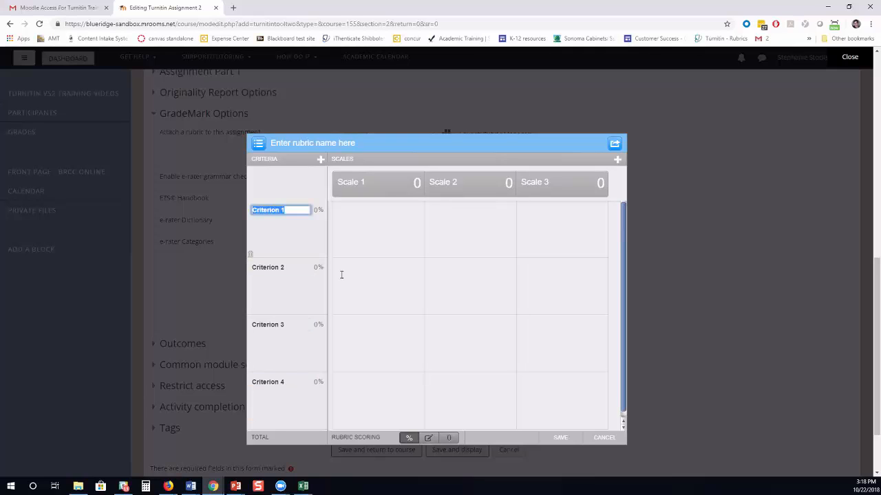
{"action": "type", "text": "evidence"}
{"action": "key", "text": "Tab"}
{"action": "type", "text": "aur"}
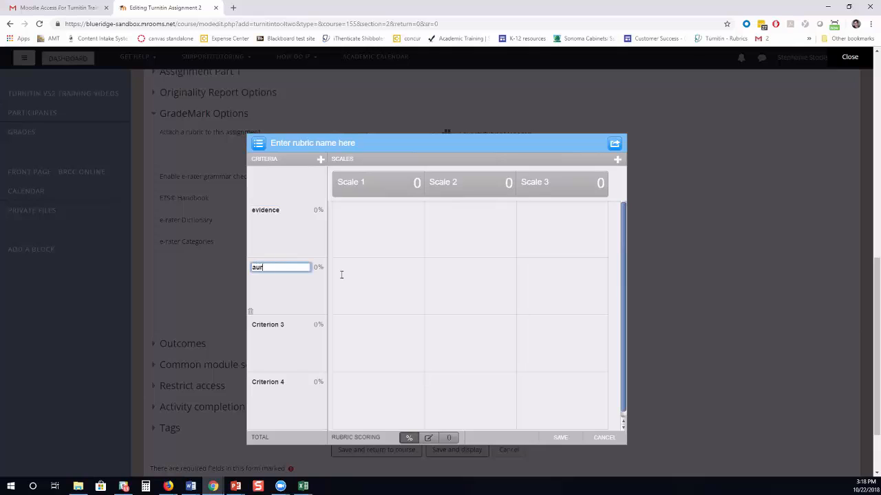
{"action": "type", "text": "gument"}
{"action": "key", "text": "Left"}
{"action": "key", "text": "Left"}
{"action": "key", "text": "Left"}
{"action": "key", "text": "Left"}
{"action": "key", "text": "Left"}
{"action": "key", "text": "Left"}
{"action": "key", "text": "Left"}
{"action": "key", "text": "BackSpace"}
{"action": "key", "text": "Tab"}
{"action": "type", "text": "gamm"}
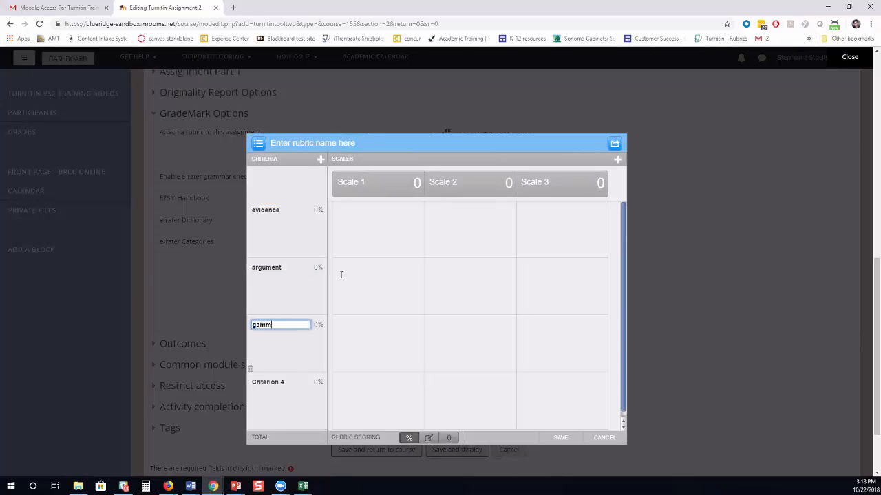
{"action": "type", "text": "ar"}
{"action": "type", "text": "r"}
{"action": "key", "text": "Tab"}
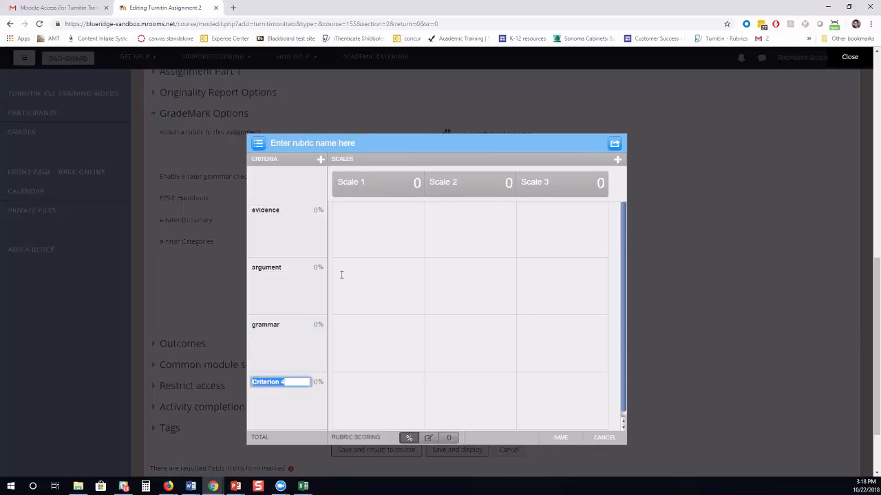
{"action": "type", "text": "citations"}
Give each of the four criteria the description text 'description'.
{"action": "key", "text": "Tab"}
{"action": "type", "text": "description"}
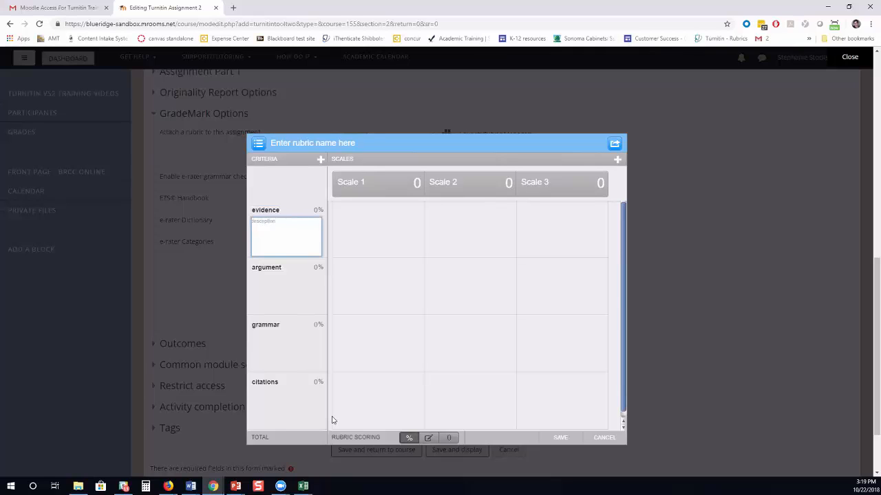
{"action": "key", "text": "ctrl+a"}
{"action": "key", "text": "ctrl+c"}
{"action": "key", "text": "Tab"}
{"action": "key", "text": "ctrl+v"}
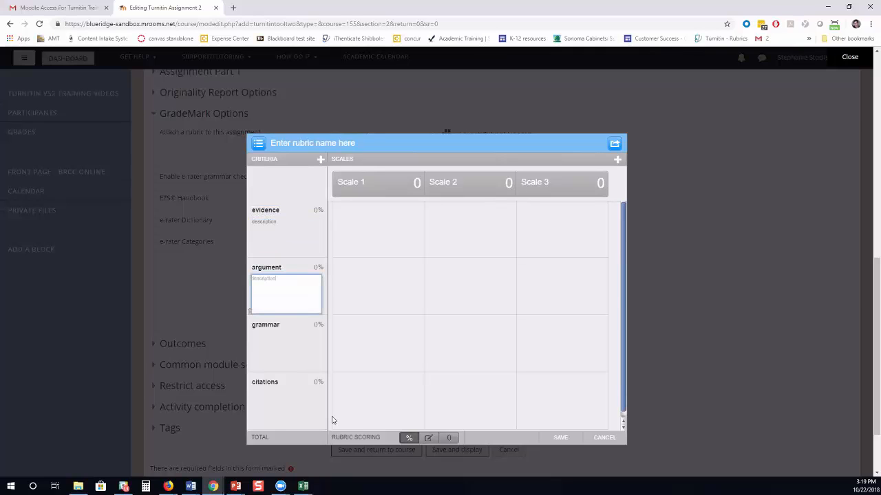
{"action": "key", "text": "Tab"}
{"action": "key", "text": "ctrl+v"}
{"action": "left_click", "coordinate": [285, 406]}
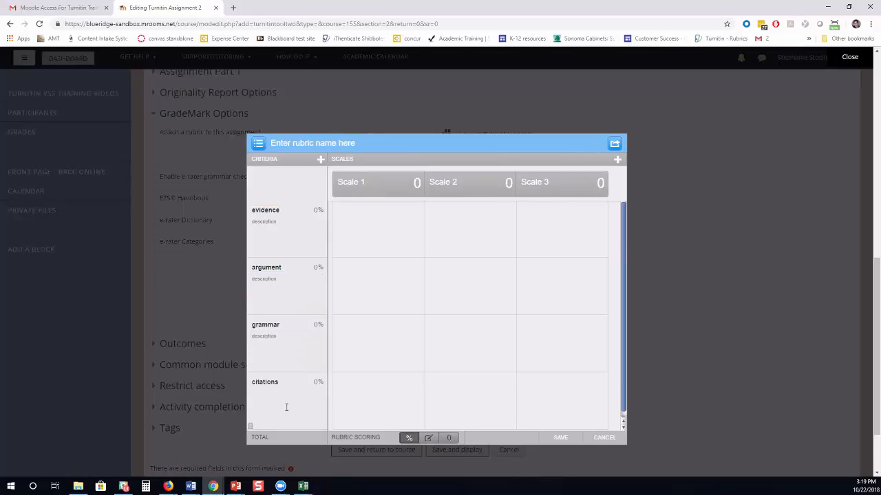
{"action": "key", "text": "ctrl+v"}
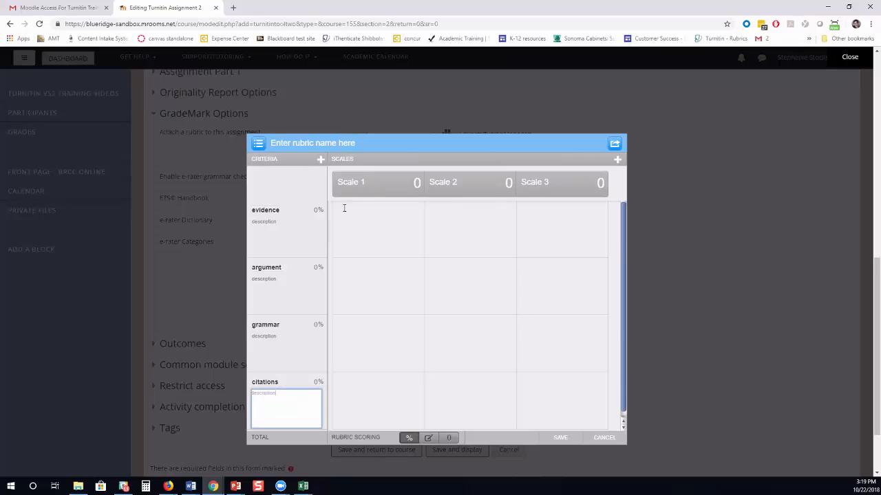
Remove an added Criterion 5 and weight the criteria 40%, 40%, 5% and 15%.
{"action": "left_click", "coordinate": [320, 159]}
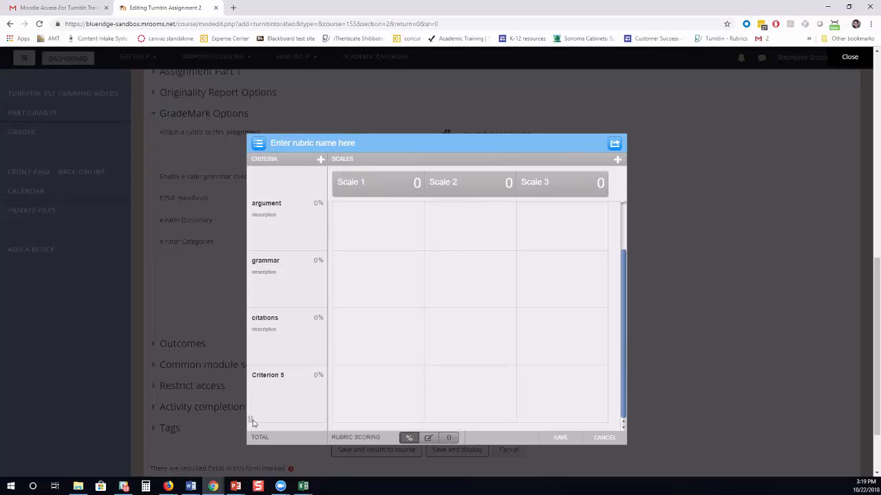
{"action": "left_click", "coordinate": [252, 421]}
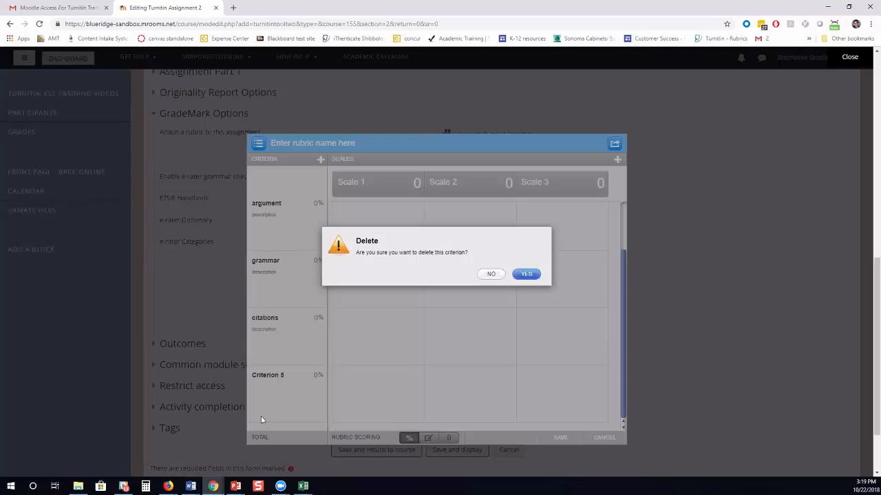
{"action": "left_click", "coordinate": [526, 274]}
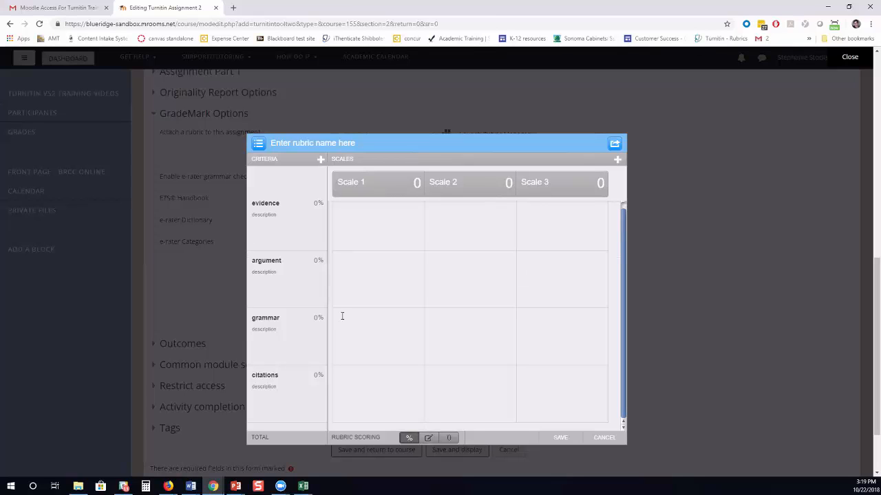
{"action": "left_click", "coordinate": [317, 203]}
{"action": "type", "text": "40"}
{"action": "key", "text": "Tab"}
{"action": "type", "text": "40"}
{"action": "key", "text": "Tab"}
{"action": "type", "text": "5"}
{"action": "key", "text": "Tab"}
{"action": "type", "text": "15"}
{"action": "key", "text": "Tab"}
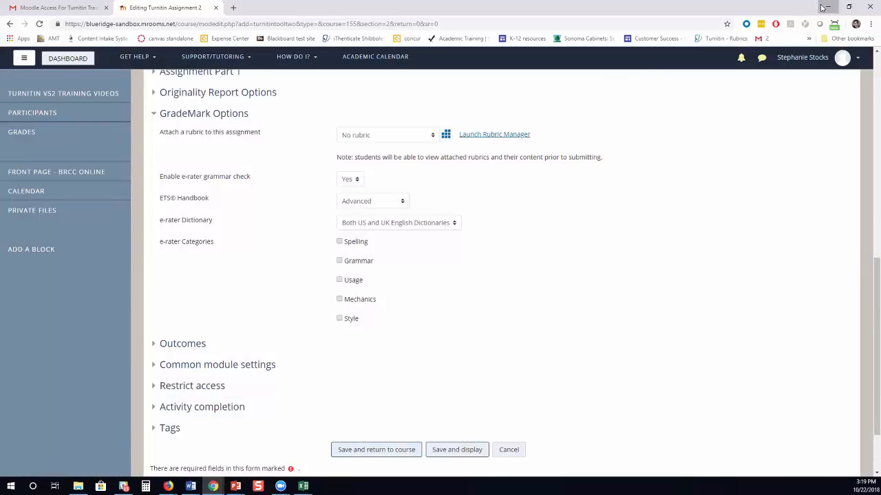
Return to the Editing Turnitin Assignment 2 window and launch its rubric manager.
{"action": "left_click", "coordinate": [823, 7]}
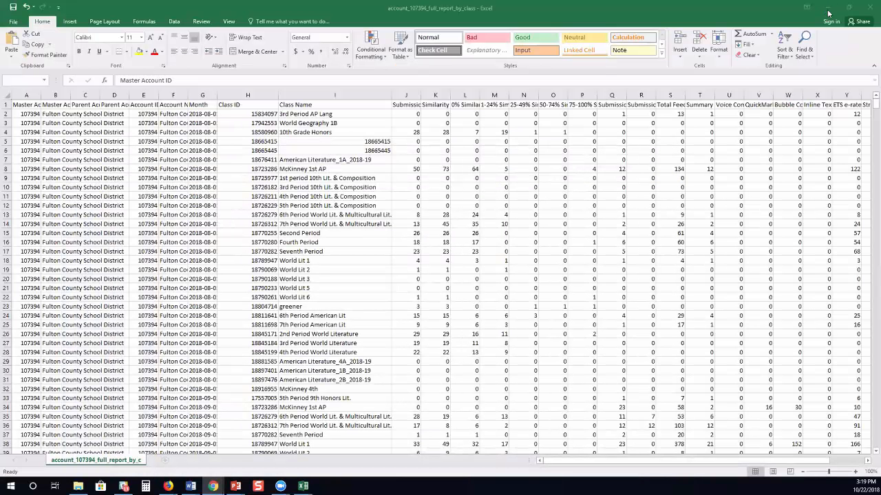
{"action": "left_click", "coordinate": [829, 12]}
{"action": "left_click", "coordinate": [829, 11]}
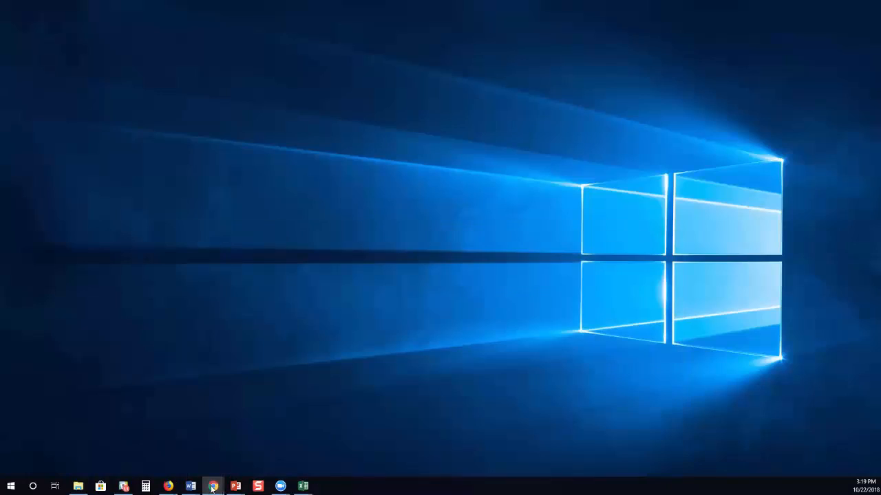
{"action": "mouse_move", "coordinate": [213, 485]}
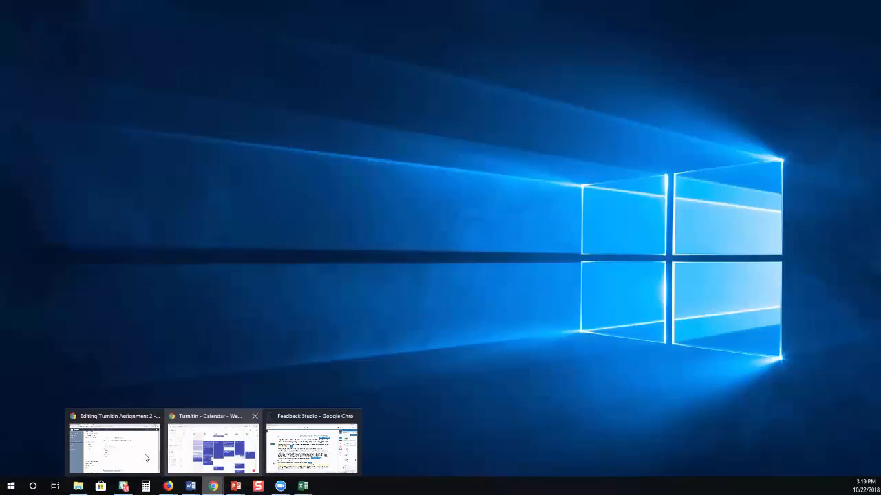
{"action": "left_click", "coordinate": [143, 455]}
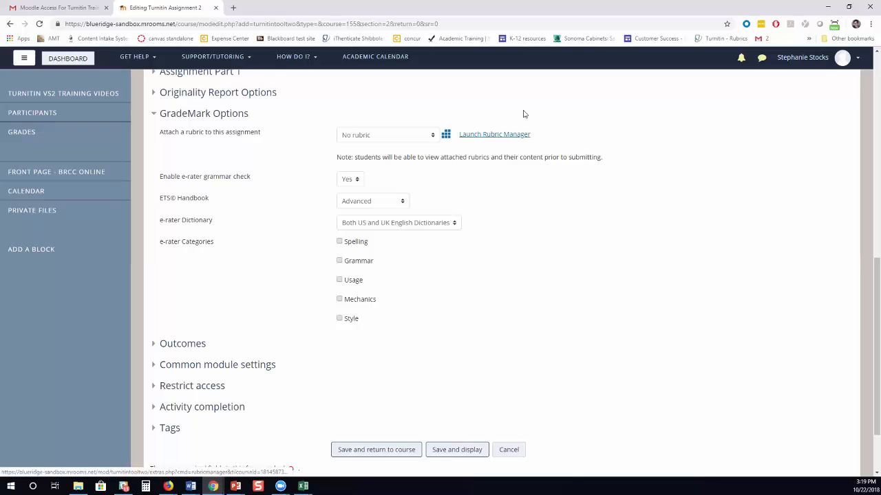
{"action": "left_click", "coordinate": [520, 134]}
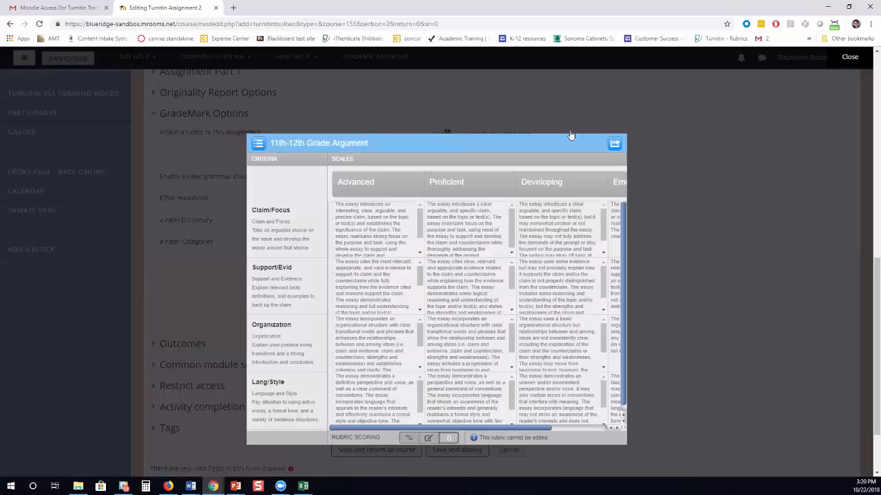
Create a new blank rubric and name its first two scales 'advanced' and 'proficient'.
{"action": "left_click", "coordinate": [258, 144]}
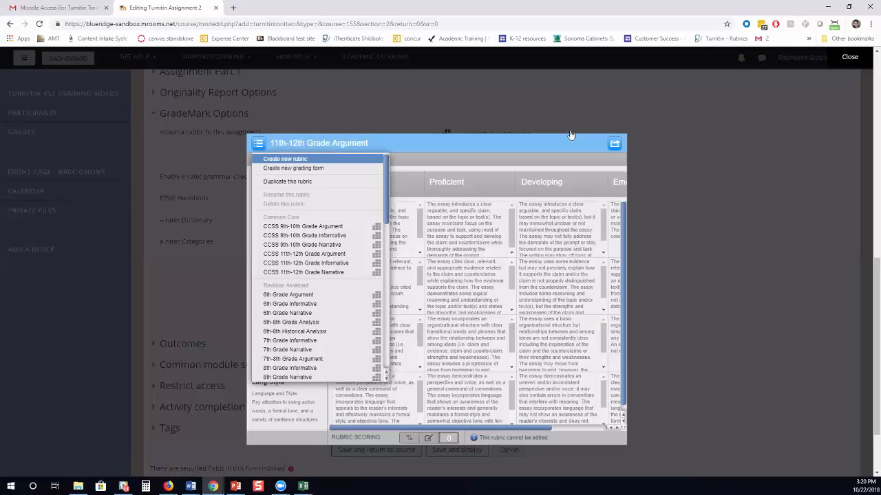
{"action": "left_click", "coordinate": [285, 159]}
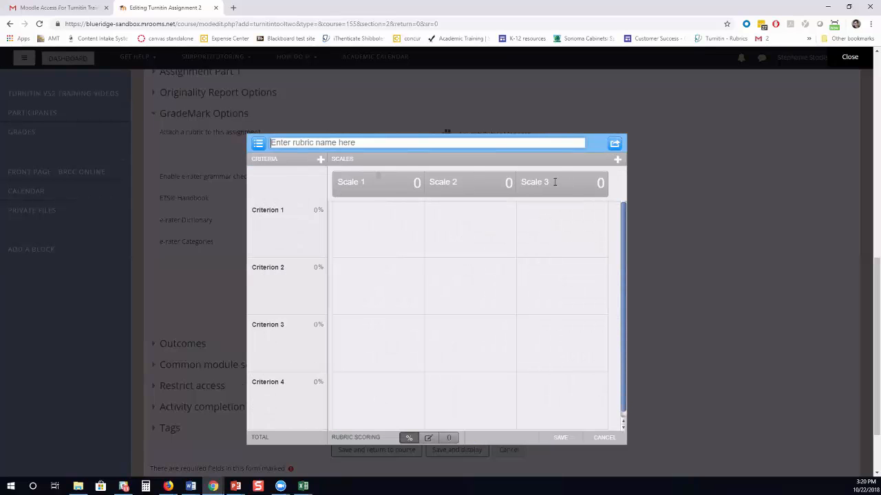
{"action": "key", "text": "Tab"}
{"action": "type", "text": "advanced"}
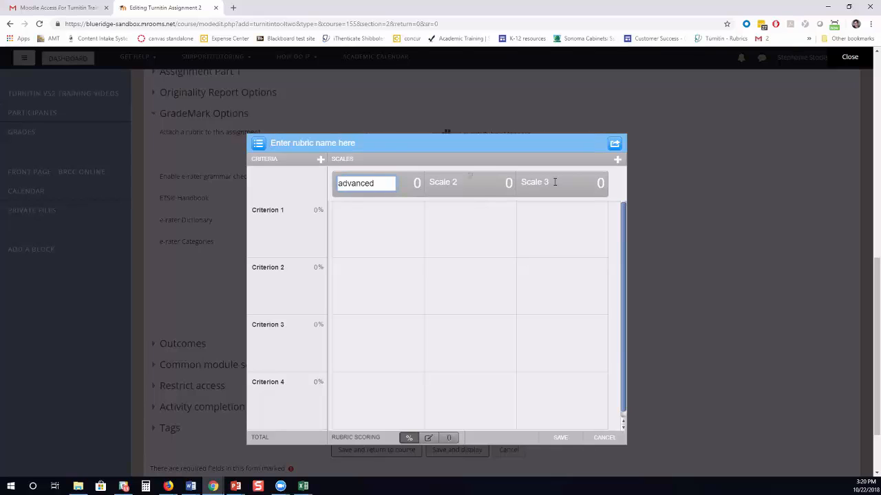
{"action": "key", "text": "Tab"}
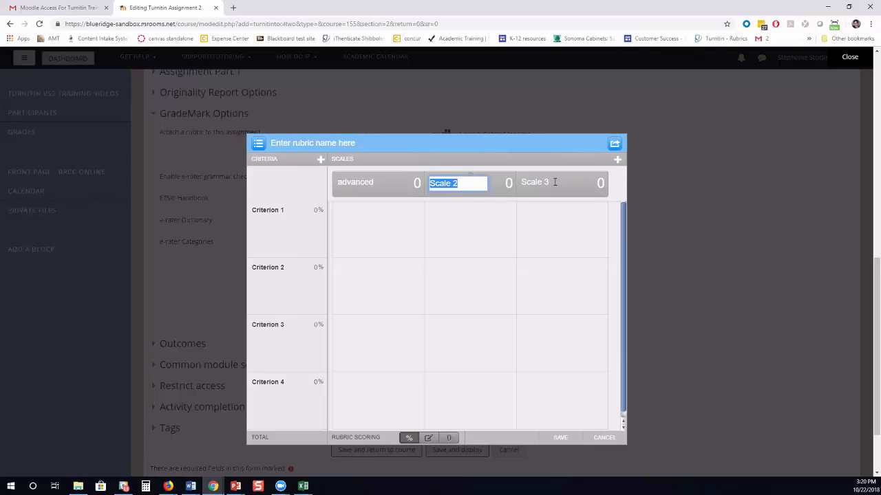
{"action": "type", "text": "proficient"}
Name Scale 3 'average', add a fourth scale named 'needs improvement', and close the editor.
{"action": "left_click", "coordinate": [539, 179]}
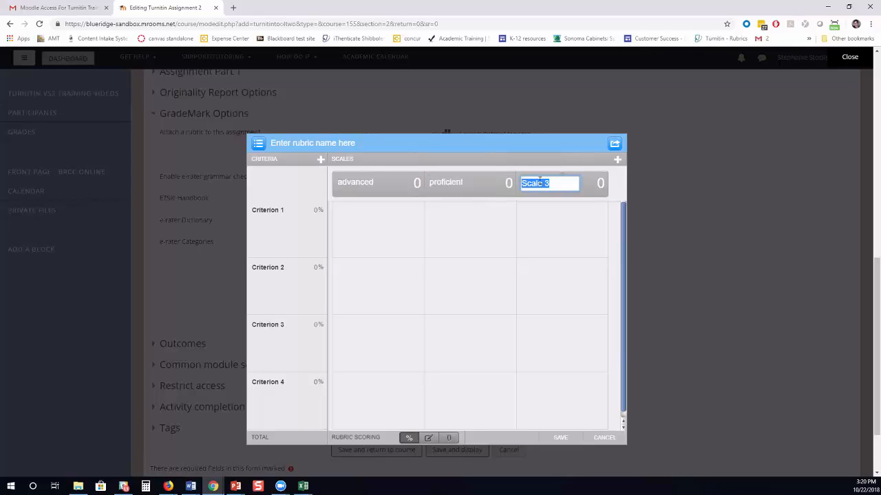
{"action": "type", "text": "average"}
{"action": "left_click", "coordinate": [618, 160]}
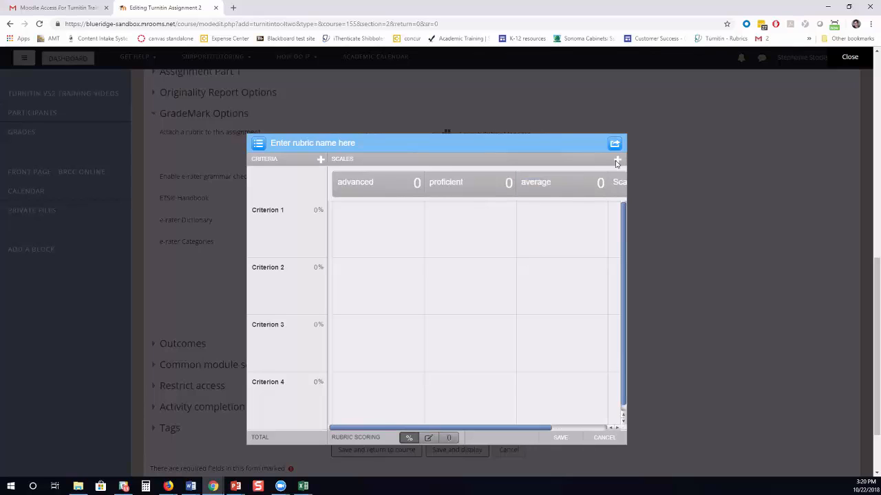
{"action": "left_click", "coordinate": [563, 183]}
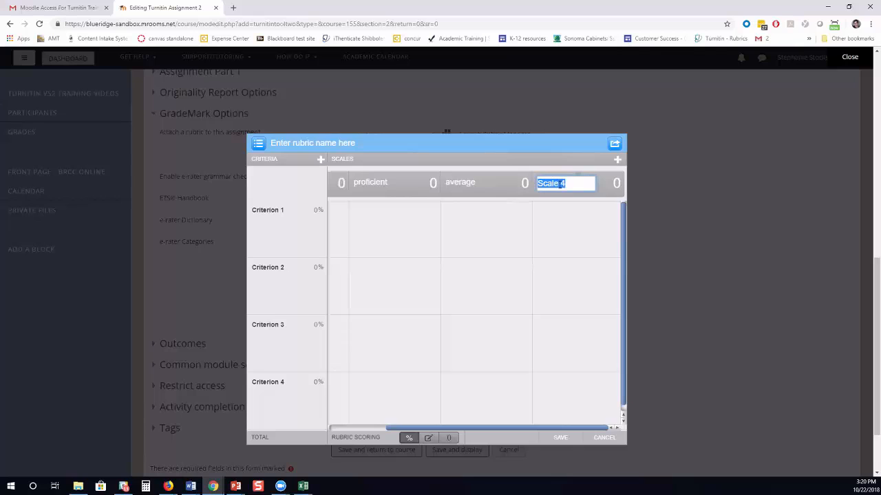
{"action": "type", "text": "needs "}
{"action": "type", "text": "imp"}
{"action": "type", "text": "rovement"}
{"action": "left_click", "coordinate": [657, 195]}
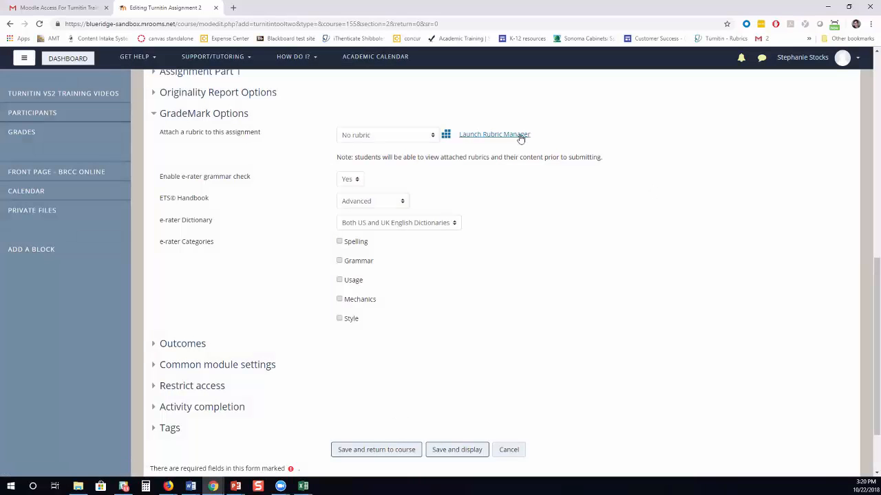
Relaunch the rubric manager and start a fresh blank rubric.
{"action": "left_click", "coordinate": [509, 135]}
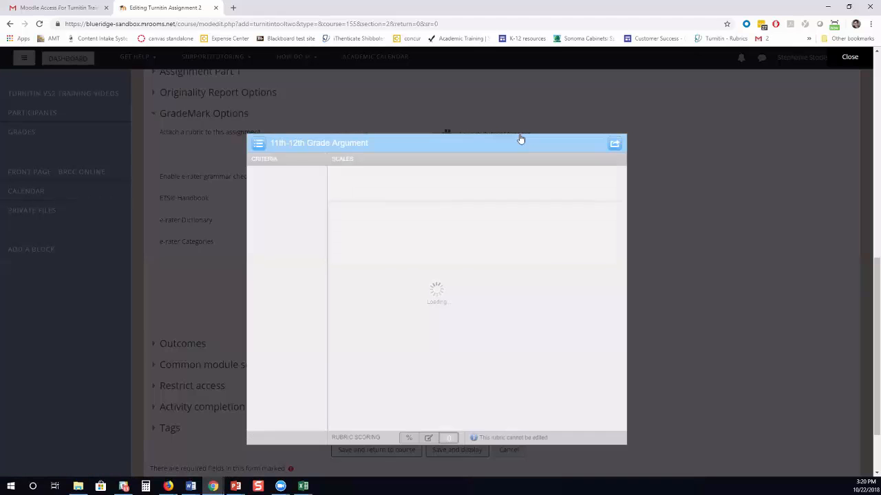
{"action": "left_click", "coordinate": [258, 144]}
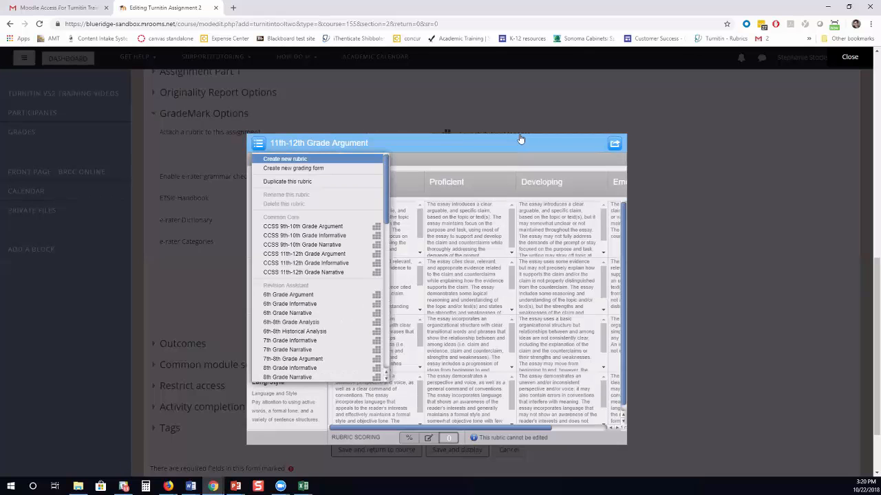
{"action": "left_click", "coordinate": [285, 159]}
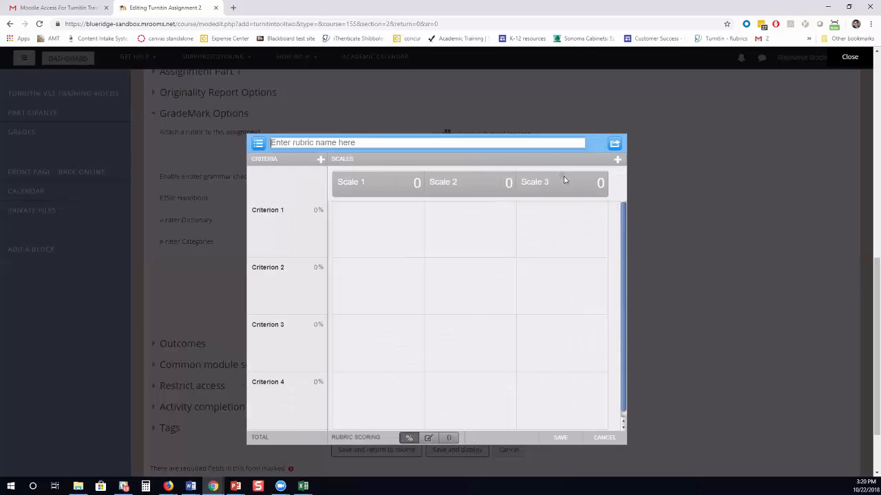
{"action": "left_click", "coordinate": [616, 161]}
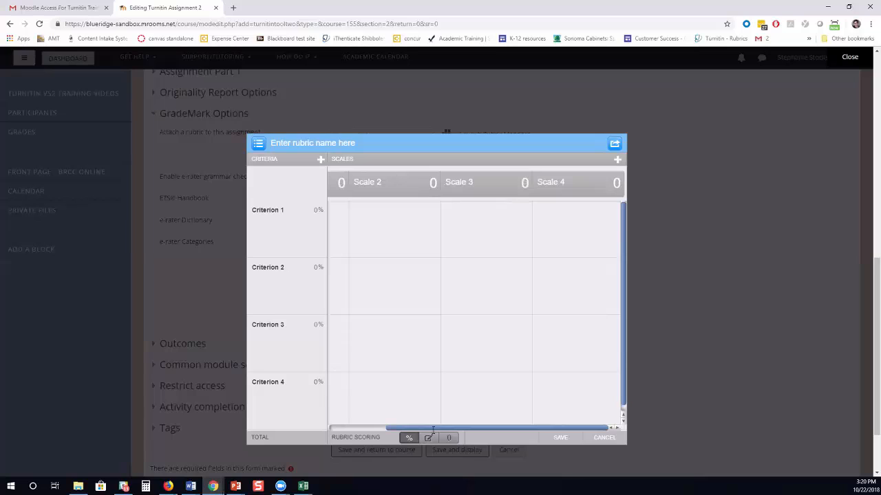
{"action": "left_click_drag", "start_coordinate": [436, 431], "coordinate": [370, 436]}
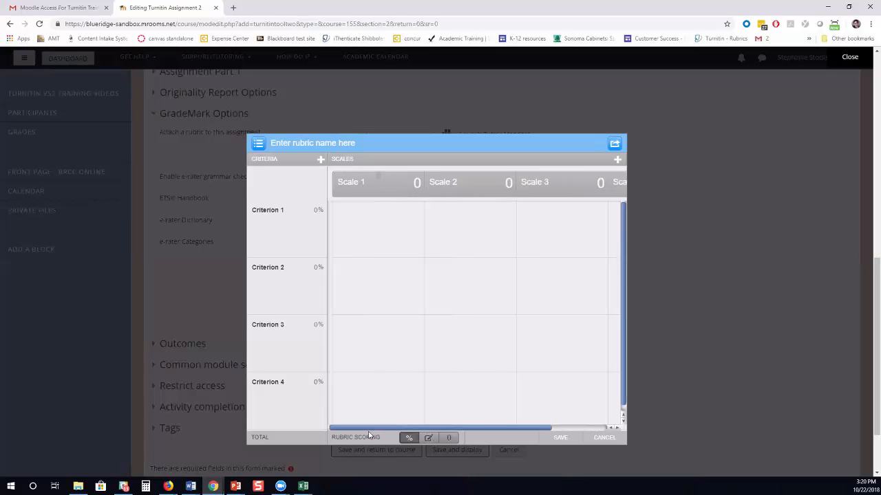
Enter point values 4, 3, 2 and 1 for Scales 1 through 4.
{"action": "left_click", "coordinate": [344, 182]}
{"action": "key", "text": "Tab"}
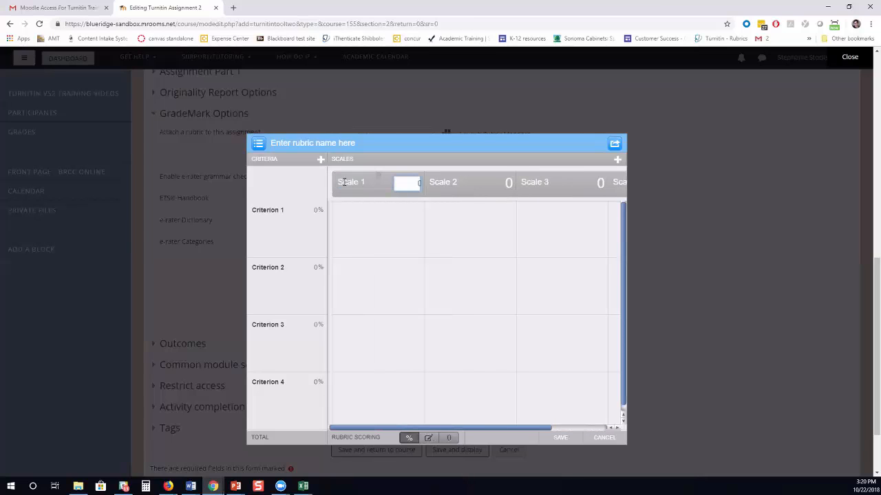
{"action": "type", "text": "4"}
{"action": "key", "text": "Tab"}
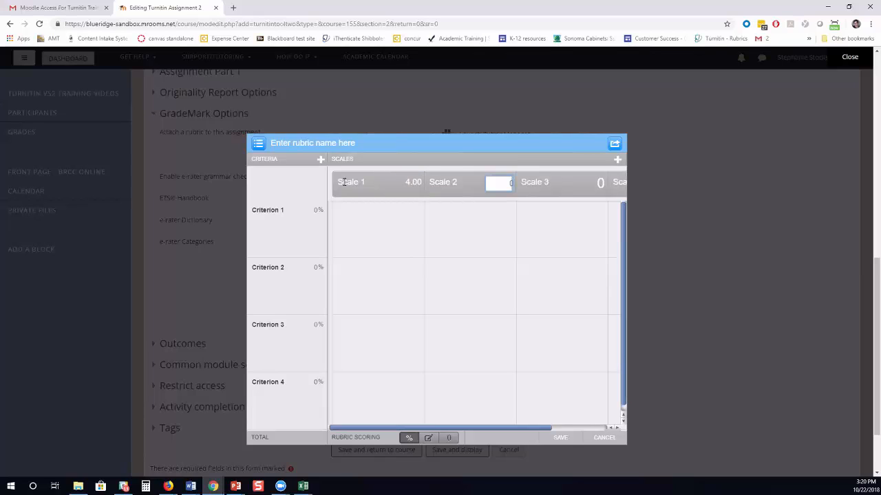
{"action": "type", "text": "3"}
{"action": "left_click", "coordinate": [601, 183]}
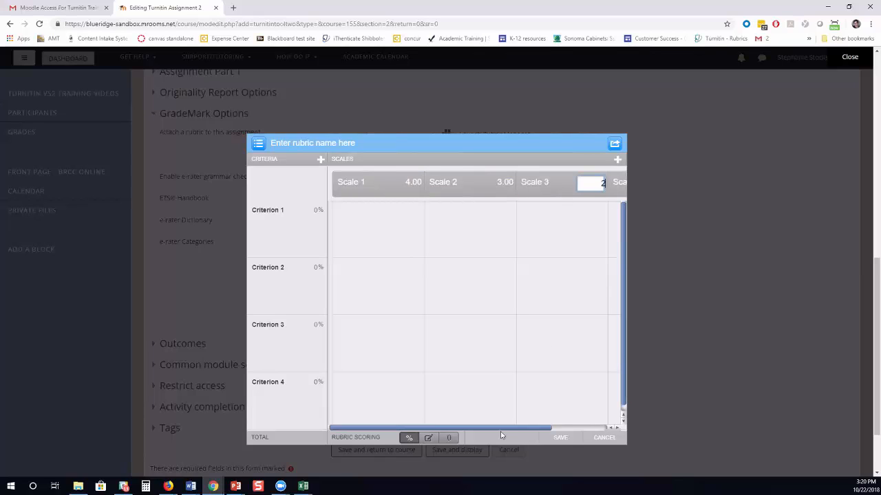
{"action": "key", "text": "Tab"}
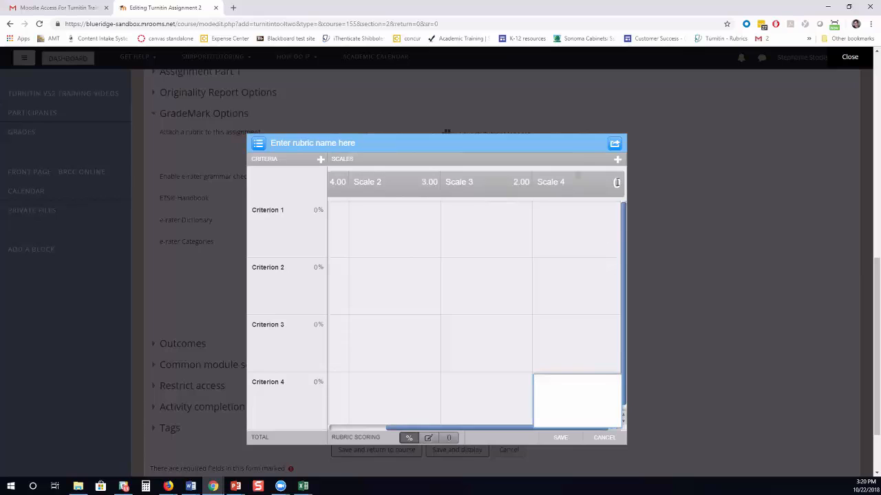
{"action": "type", "text": "1"}
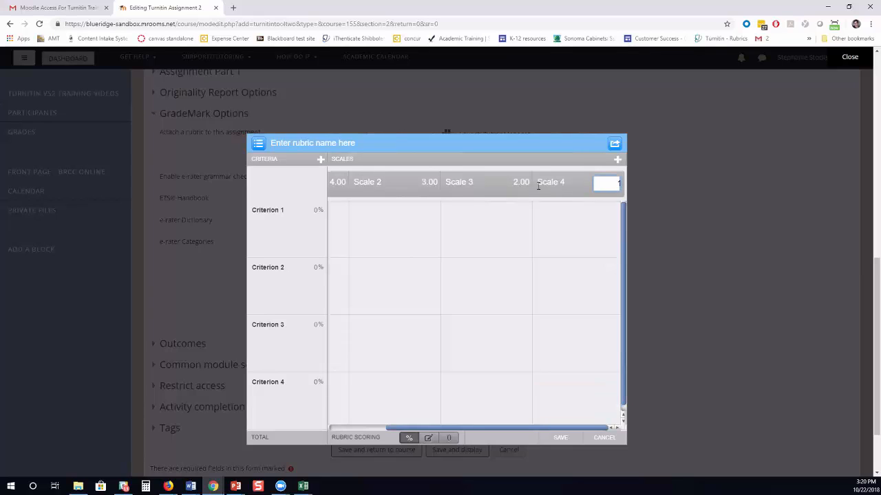
{"action": "left_click_drag", "start_coordinate": [538, 431], "coordinate": [430, 433]}
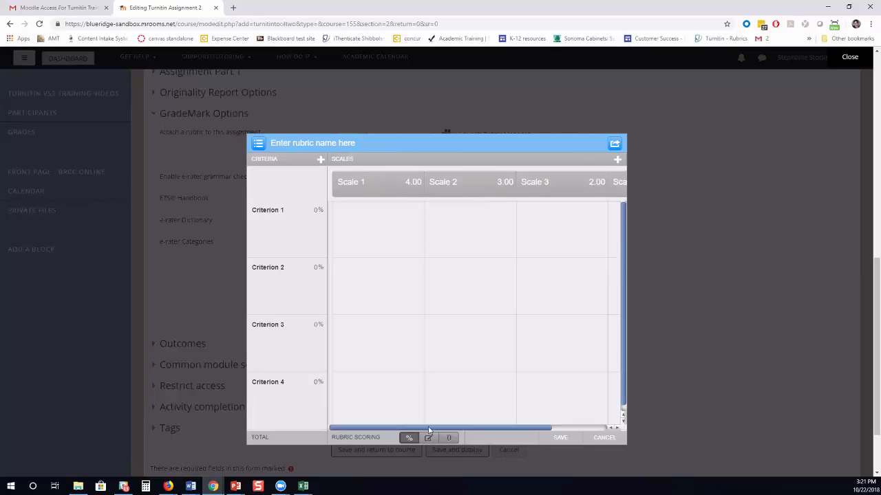
Fill the description cells for Criteria 1–4 under Scales 1, 2 and 3.
{"action": "key", "text": "Tab"}
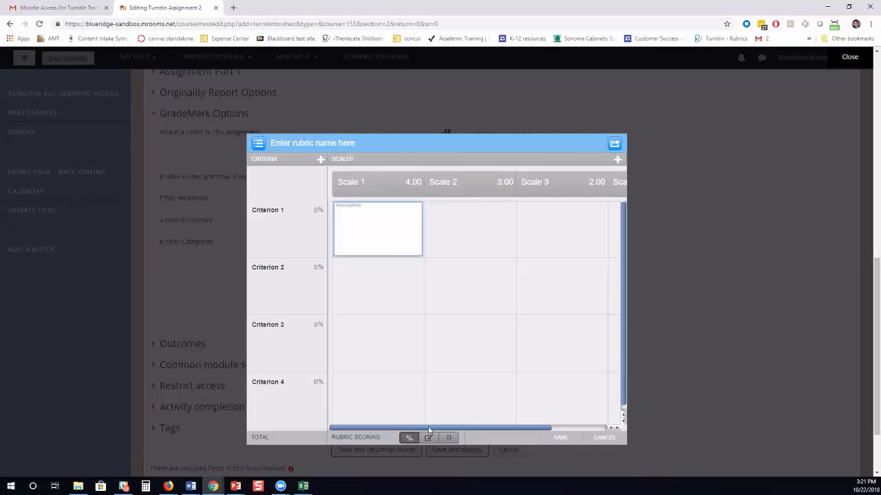
{"action": "key", "text": "Tab"}
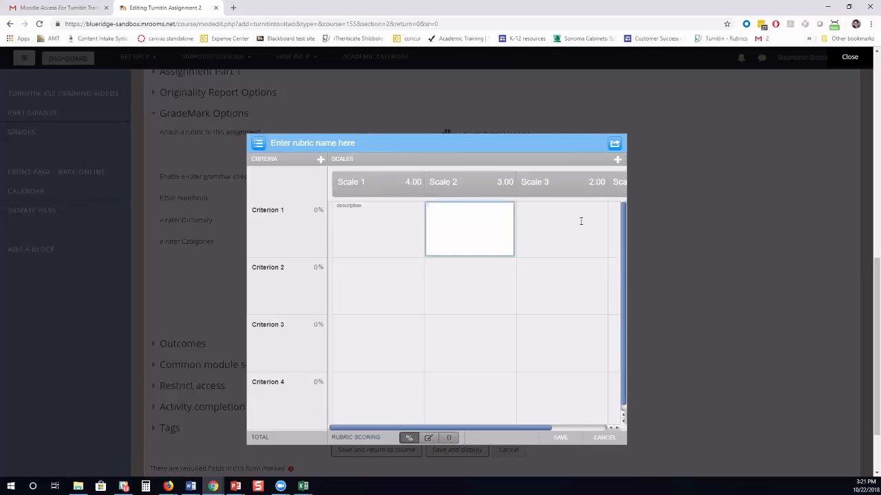
{"action": "left_click", "coordinate": [581, 221]}
{"action": "left_click", "coordinate": [583, 279]}
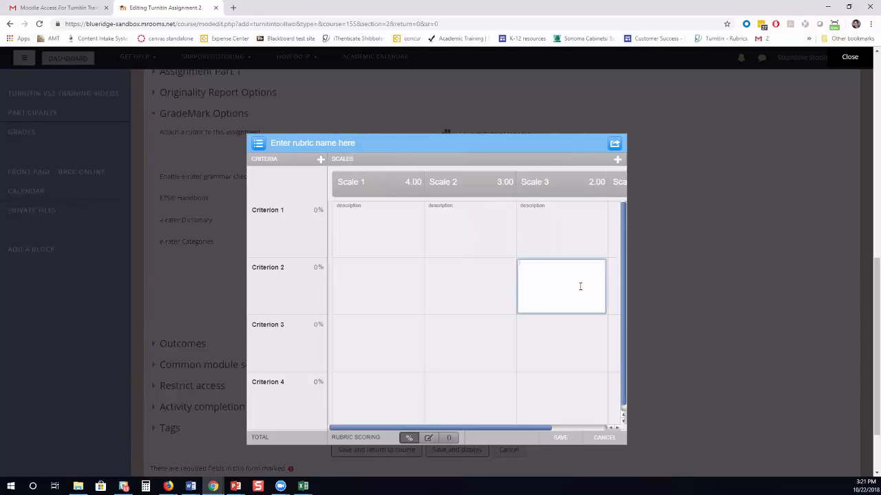
{"action": "left_click", "coordinate": [563, 342]}
{"action": "left_click", "coordinate": [469, 286]}
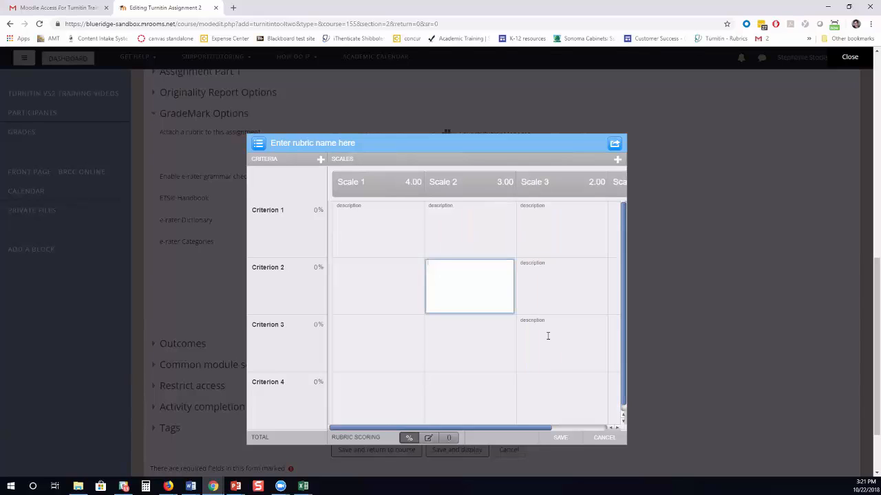
{"action": "left_click", "coordinate": [377, 286]}
{"action": "left_click", "coordinate": [377, 344]}
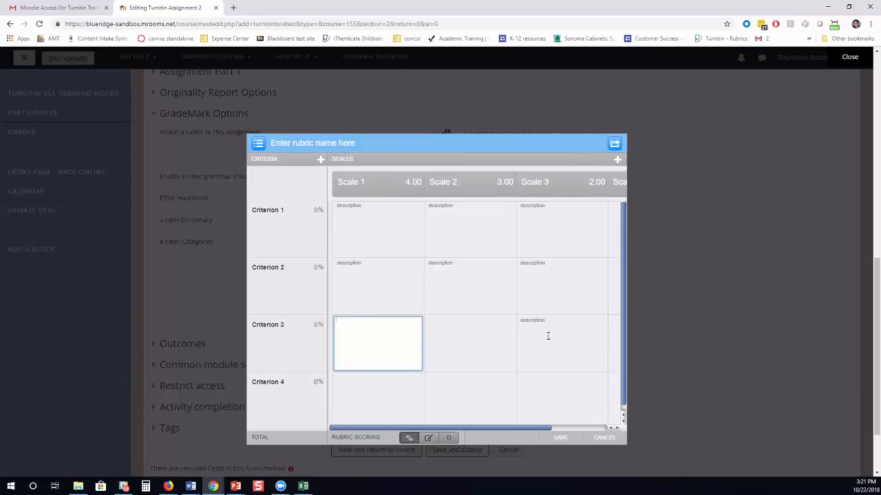
{"action": "left_click", "coordinate": [469, 343]}
{"action": "left_click", "coordinate": [378, 401]}
{"action": "left_click", "coordinate": [469, 401]}
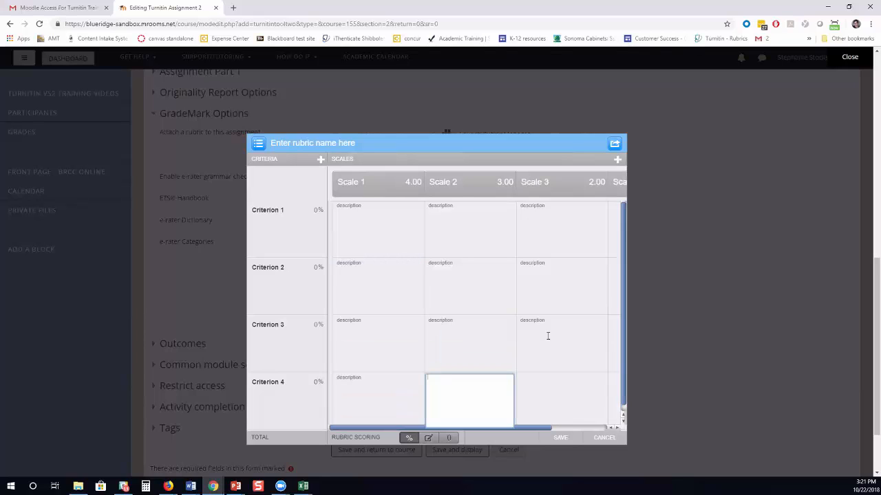
{"action": "left_click", "coordinate": [539, 385]}
Fill the Scale 4 description cells for all four criteria.
{"action": "left_click_drag", "start_coordinate": [483, 428], "coordinate": [578, 427]}
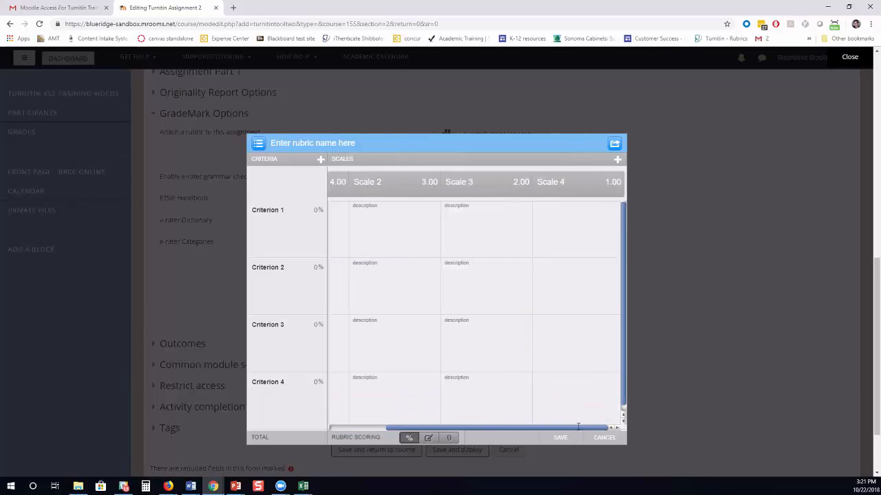
{"action": "left_click", "coordinate": [581, 214]}
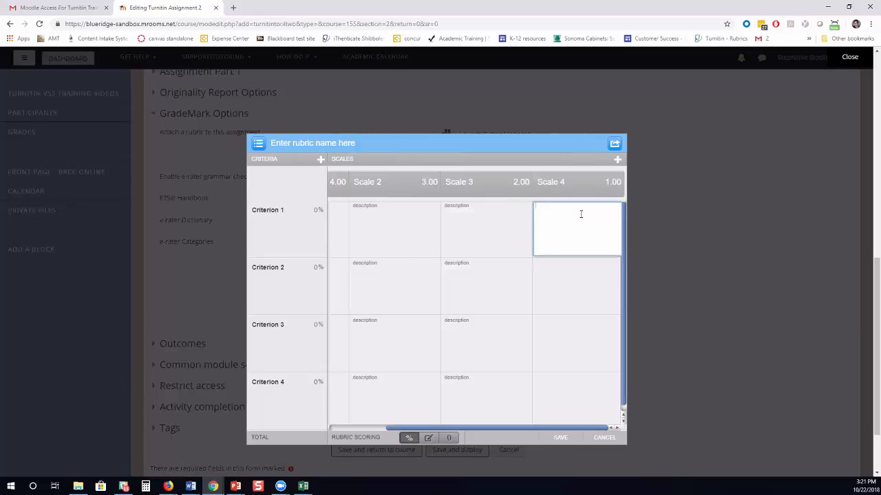
{"action": "left_click", "coordinate": [544, 300]}
{"action": "left_click", "coordinate": [558, 352]}
{"action": "left_click", "coordinate": [545, 384]}
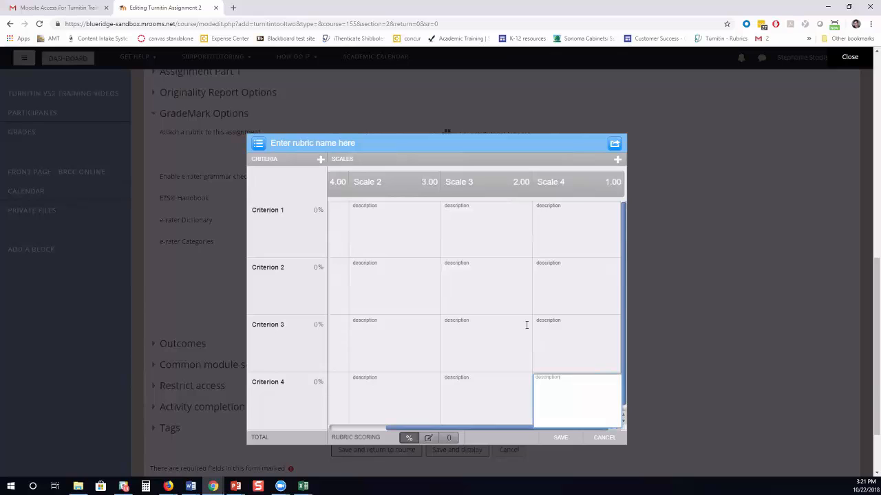
{"action": "key", "text": "shift+Tab"}
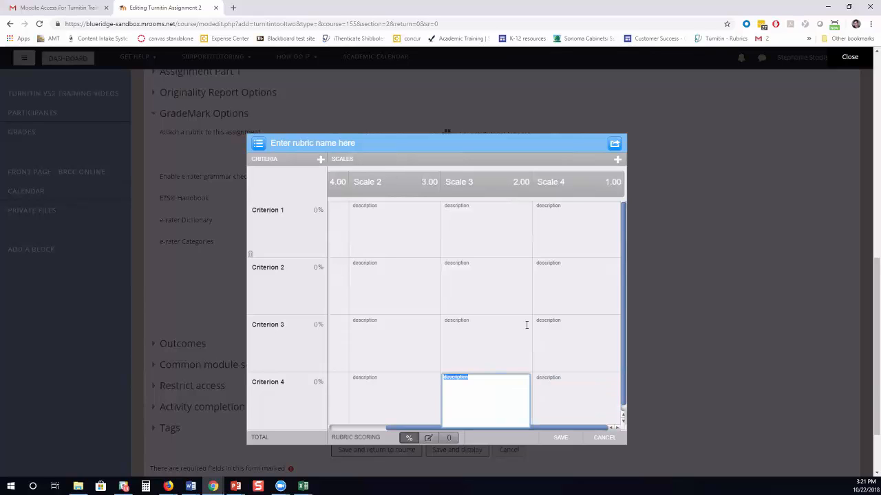
Add the criterion descriptions and bring up the rubric import and export options.
{"action": "key", "text": "Tab"}
{"action": "key", "text": "Tab"}
{"action": "key", "text": "Tab"}
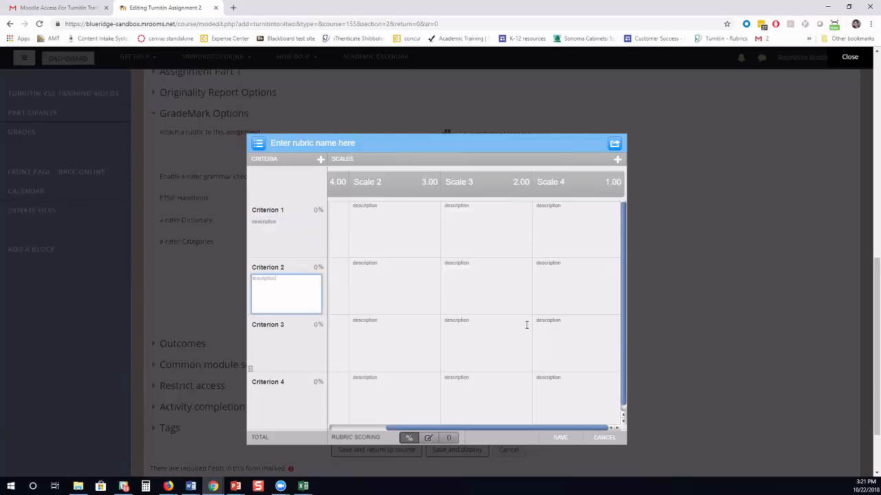
{"action": "key", "text": "Tab"}
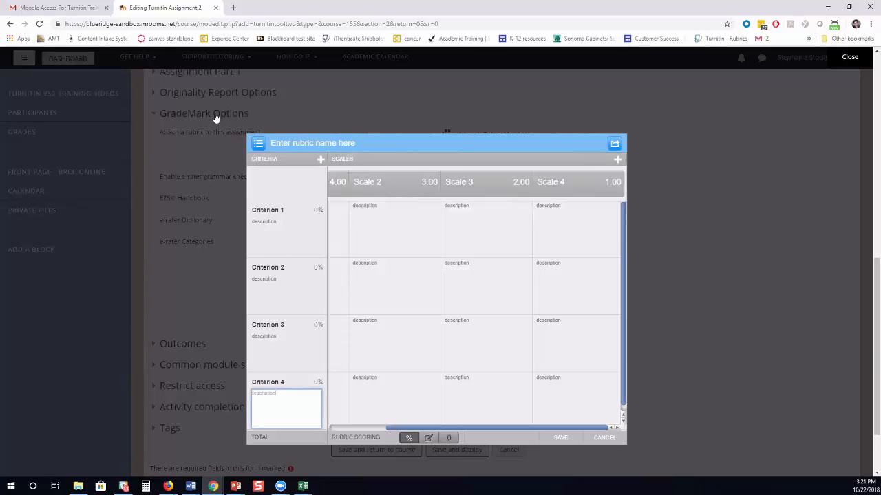
{"action": "left_click", "coordinate": [613, 144]}
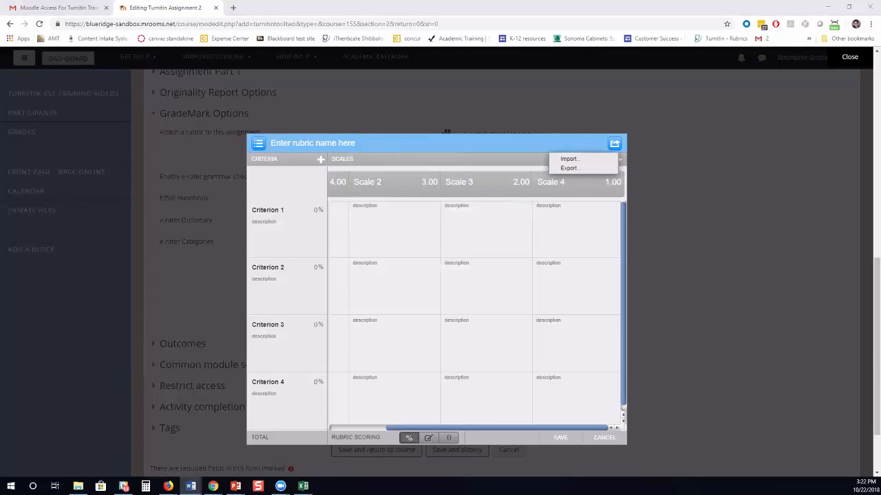
Discard the unsaved rubric, close the manager, and attach the 'peach paper fall' rubric.
{"action": "left_click", "coordinate": [609, 439]}
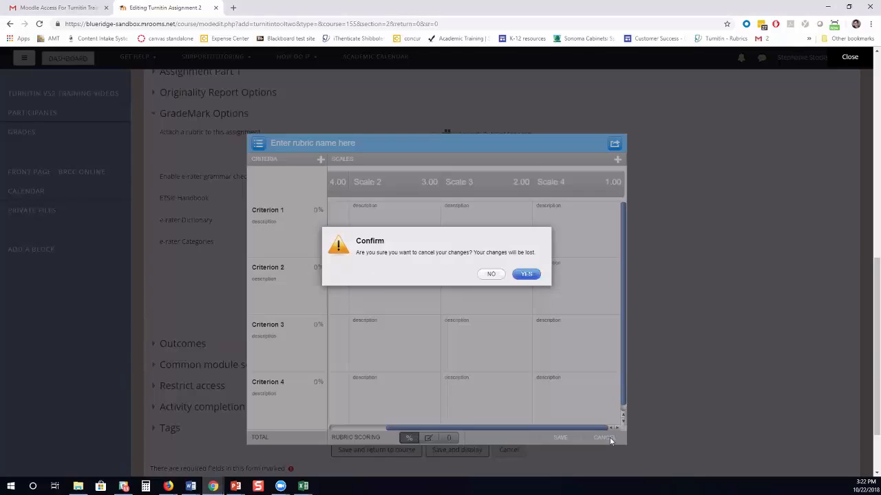
{"action": "left_click", "coordinate": [527, 275]}
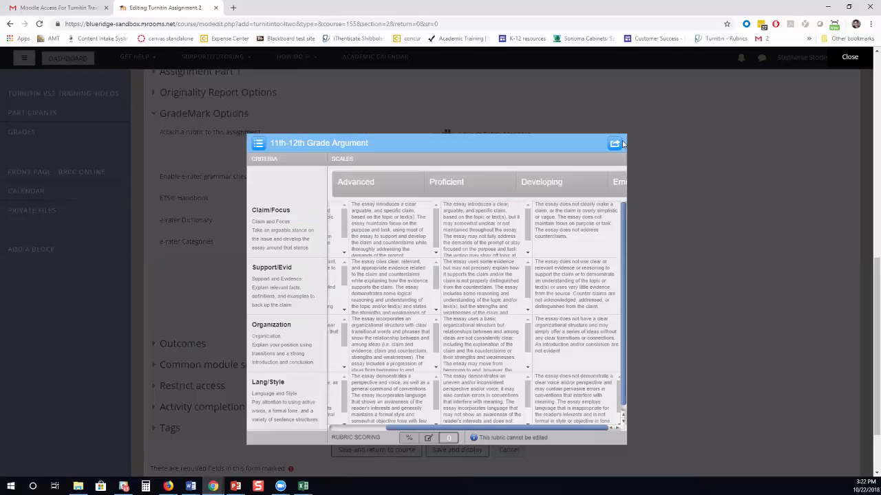
{"action": "left_click", "coordinate": [852, 58]}
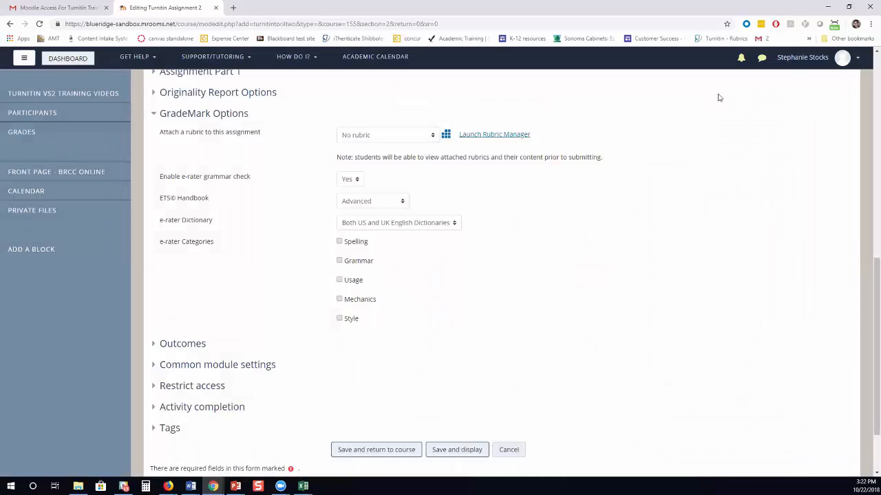
{"action": "left_click", "coordinate": [387, 134]}
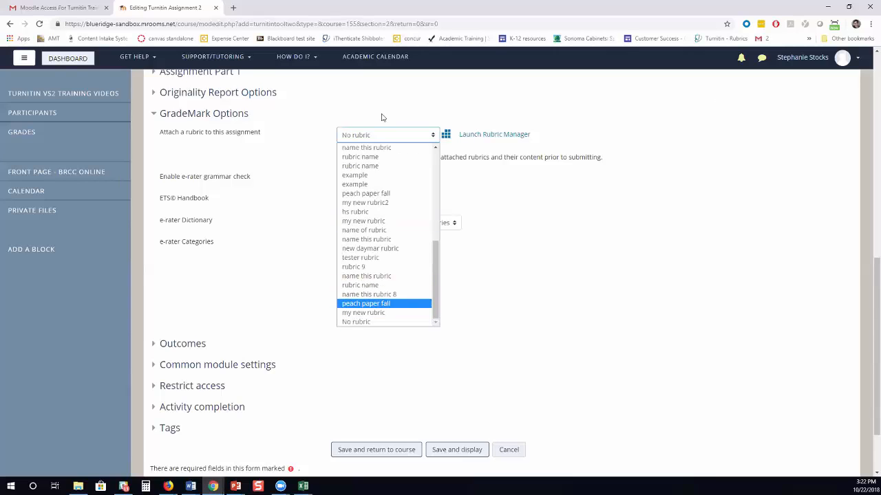
{"action": "key", "text": "Return"}
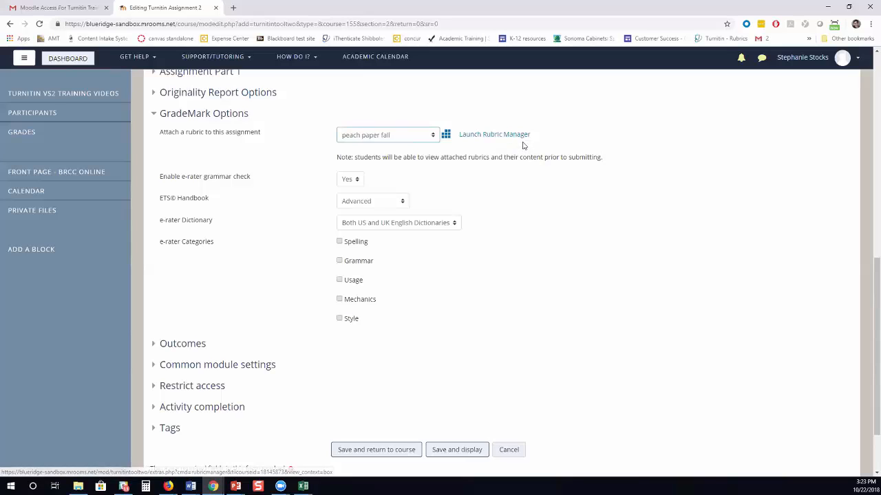
Keep e-rater at Advanced handbook level with both US and UK English dictionaries.
{"action": "left_click", "coordinate": [348, 179]}
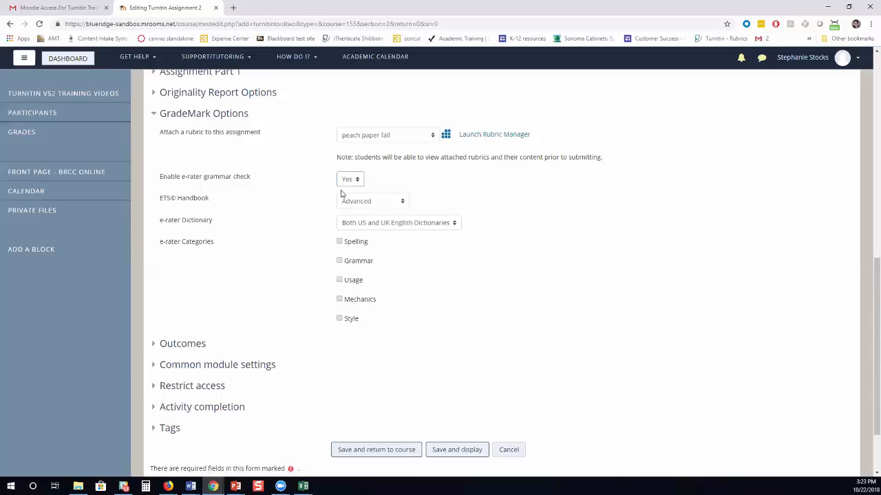
{"action": "left_click", "coordinate": [342, 196]}
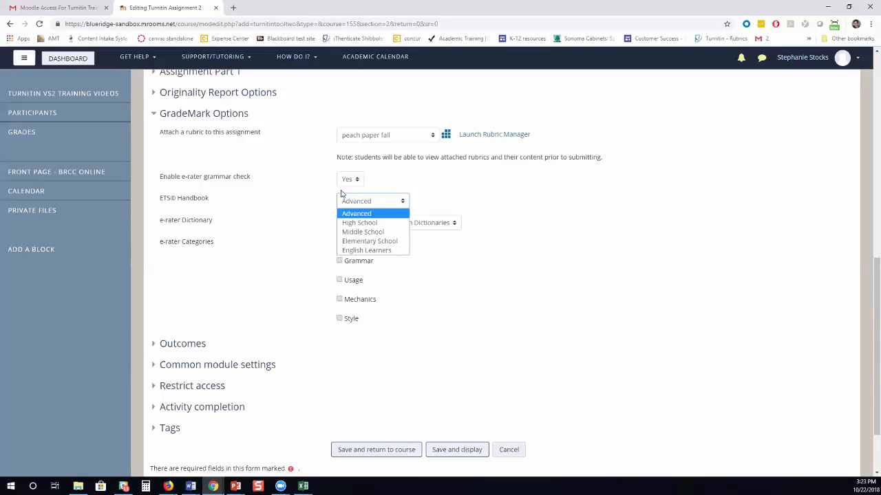
{"action": "left_click", "coordinate": [341, 193]}
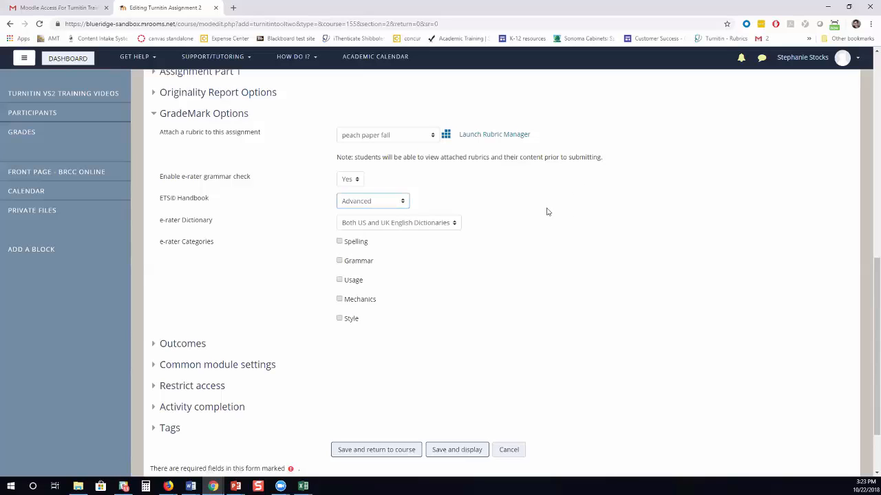
{"action": "left_click", "coordinate": [454, 223]}
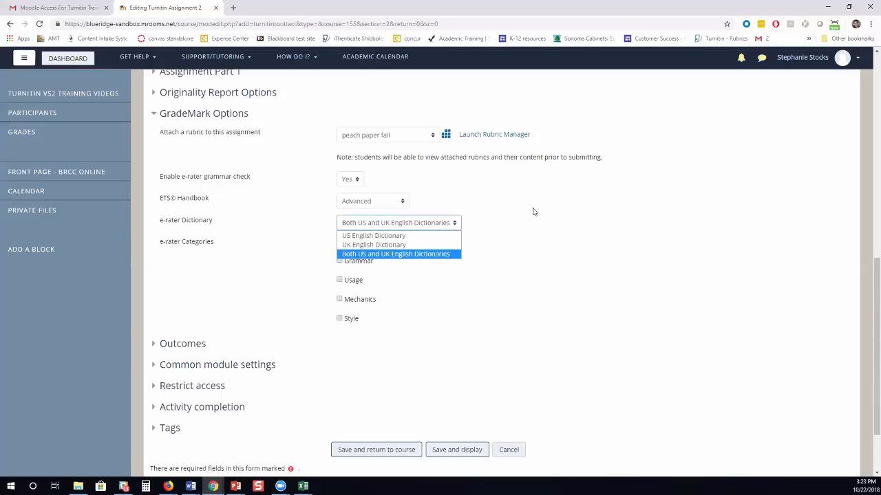
{"action": "left_click", "coordinate": [533, 212]}
Check the Spelling, Usage, Mechanics and Style e-rater categories.
{"action": "left_click", "coordinate": [339, 245]}
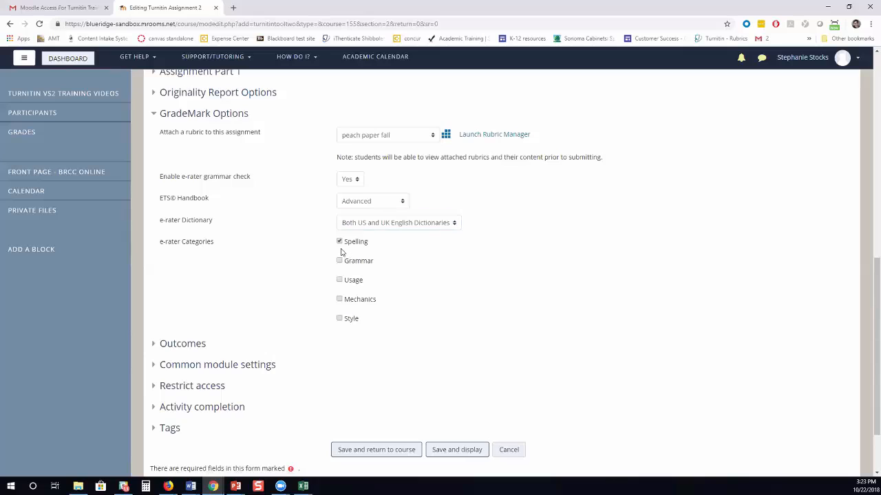
{"action": "left_click", "coordinate": [340, 299]}
{"action": "left_click", "coordinate": [341, 319]}
{"action": "left_click", "coordinate": [339, 299]}
{"action": "left_click", "coordinate": [340, 319]}
Save the assignment settings and return to the course page.
{"action": "left_click", "coordinate": [376, 450]}
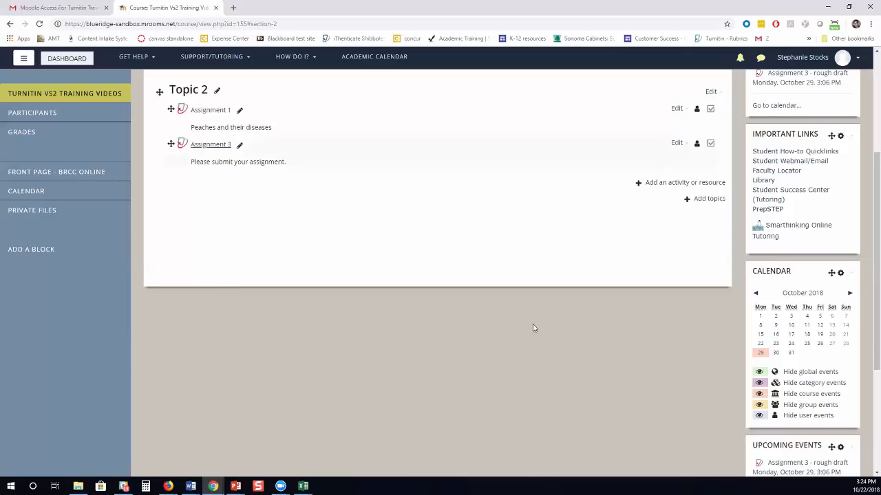
{"action": "scroll", "coordinate": [532, 328], "scroll_direction": "up", "scroll_amount": 1}
{"action": "scroll", "coordinate": [533, 328], "scroll_direction": "up", "scroll_amount": 1}
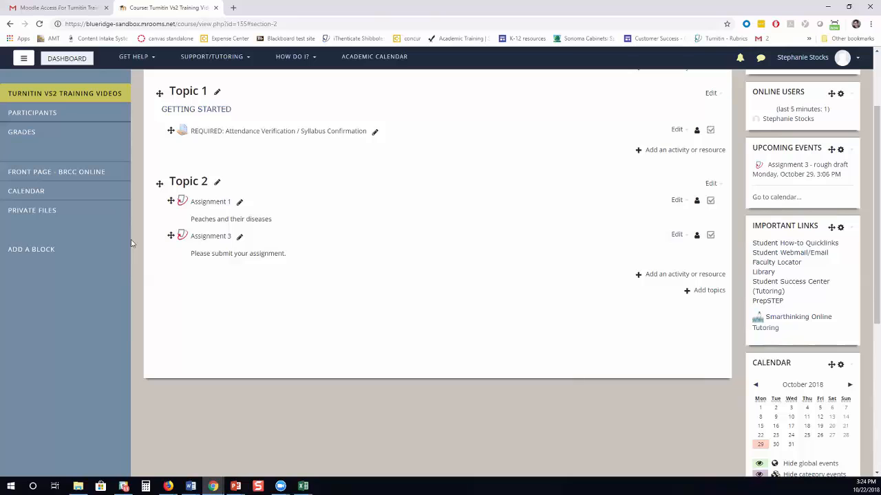
Close the leftover Feedback Studio Firefox window.
{"action": "left_click", "coordinate": [170, 487]}
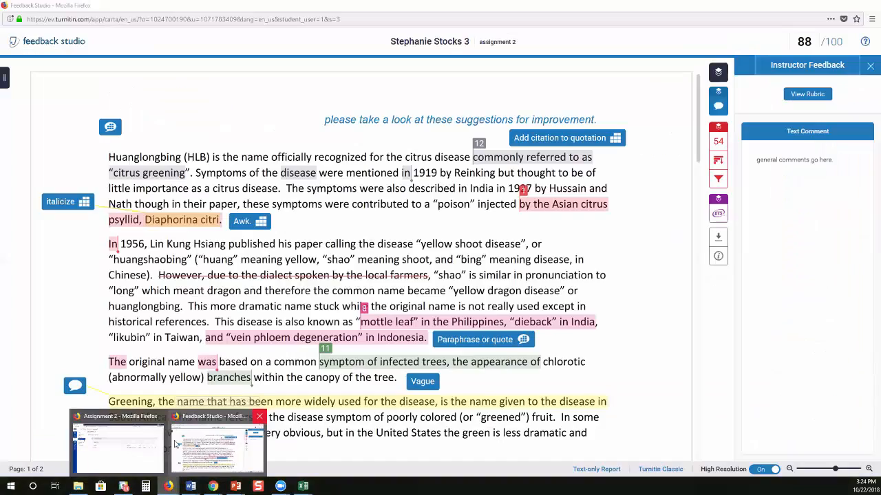
{"action": "left_click", "coordinate": [260, 419]}
{"action": "left_click", "coordinate": [189, 441]}
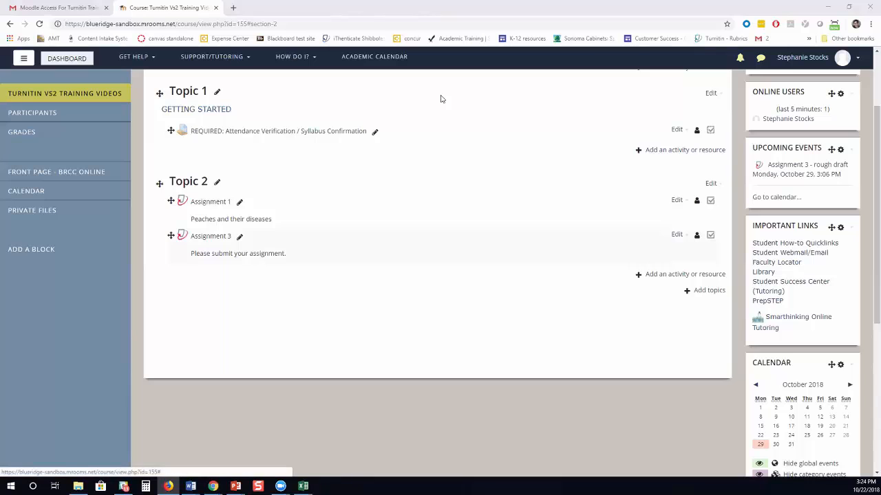
Open Assignment 3's settings form from its Edit menu on the course page.
{"action": "left_click", "coordinate": [239, 236]}
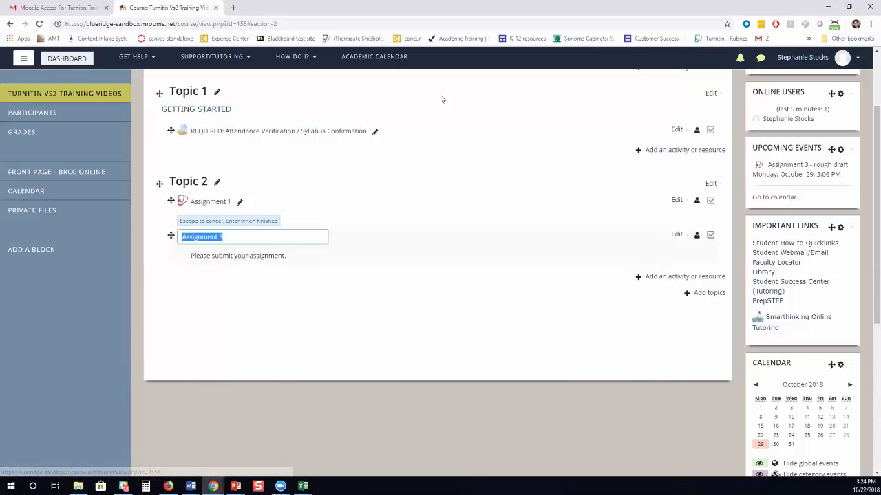
{"action": "left_click", "coordinate": [535, 254]}
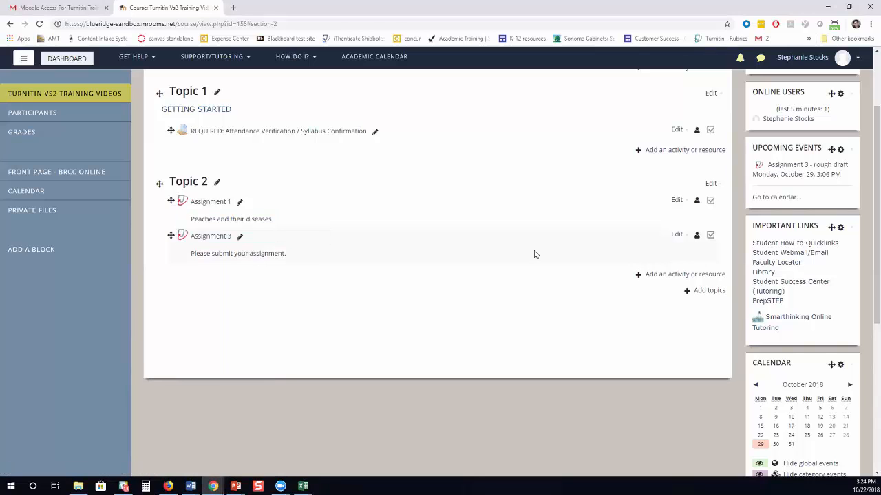
{"action": "left_click", "coordinate": [686, 236]}
{"action": "left_click", "coordinate": [607, 252]}
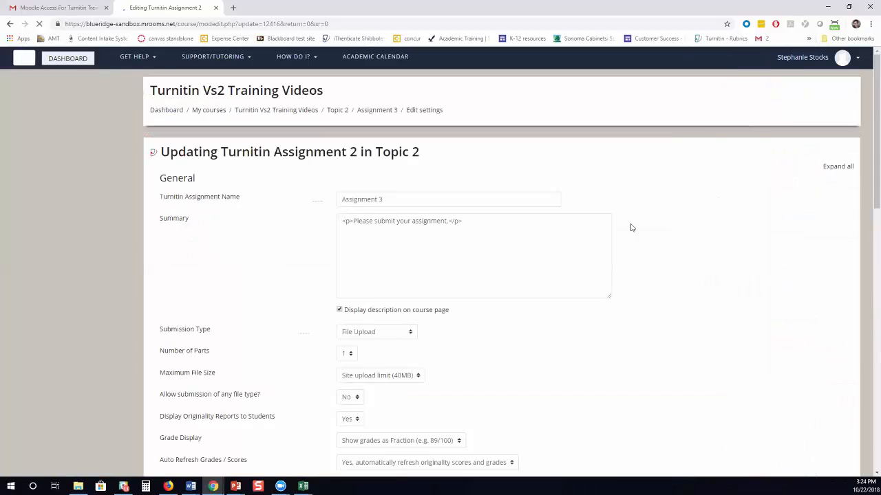
{"action": "scroll", "coordinate": [569, 349], "scroll_direction": "down", "scroll_amount": 8}
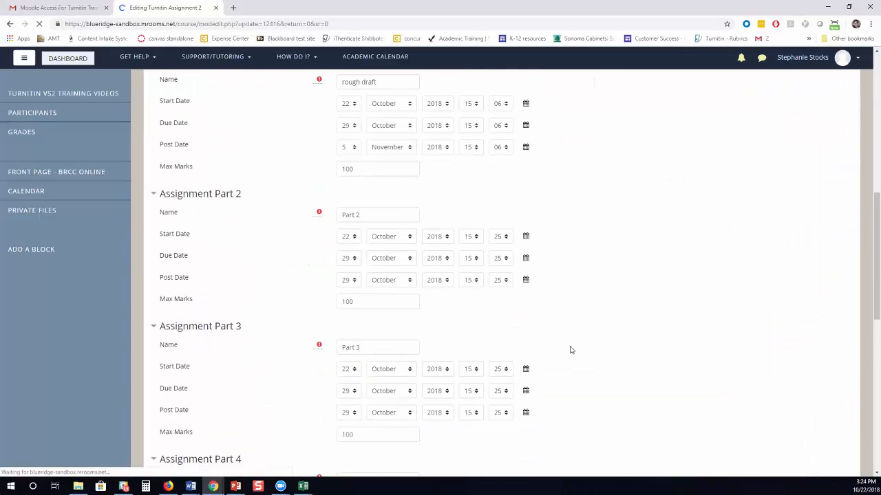
{"action": "scroll", "coordinate": [596, 331], "scroll_direction": "down", "scroll_amount": 5}
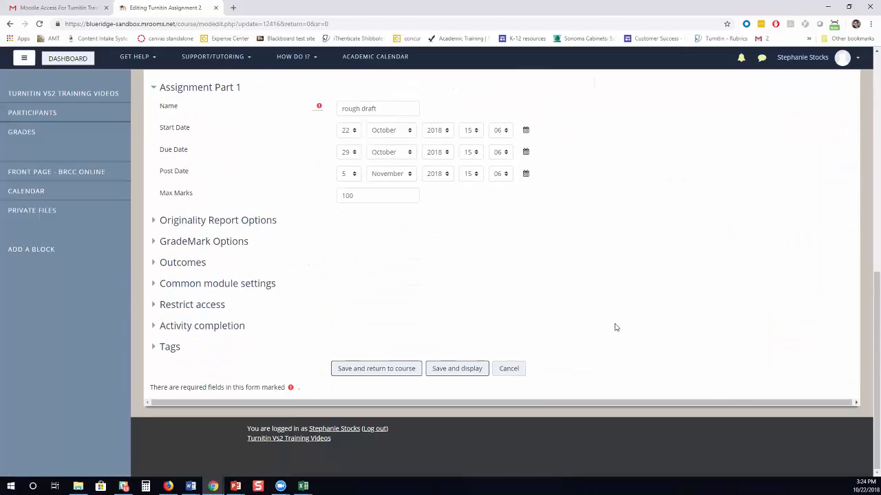
{"action": "scroll", "coordinate": [576, 319], "scroll_direction": "up", "scroll_amount": 1}
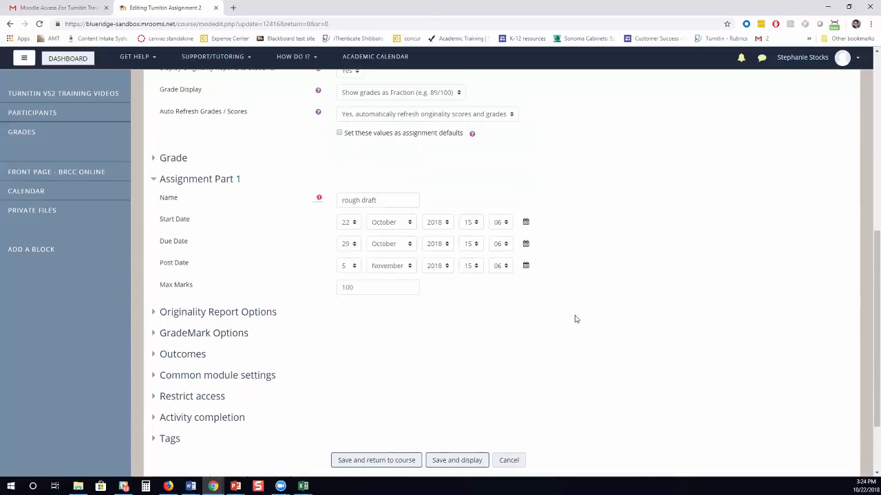
Expand GradeMark Options and launch the rubric manager.
{"action": "left_click", "coordinate": [204, 333]}
{"action": "scroll", "coordinate": [541, 342], "scroll_direction": "down", "scroll_amount": 1}
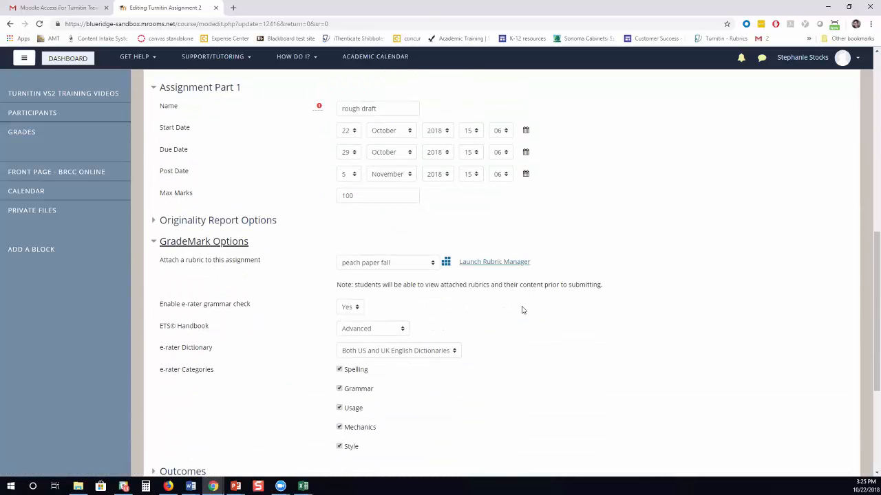
{"action": "left_click", "coordinate": [494, 263]}
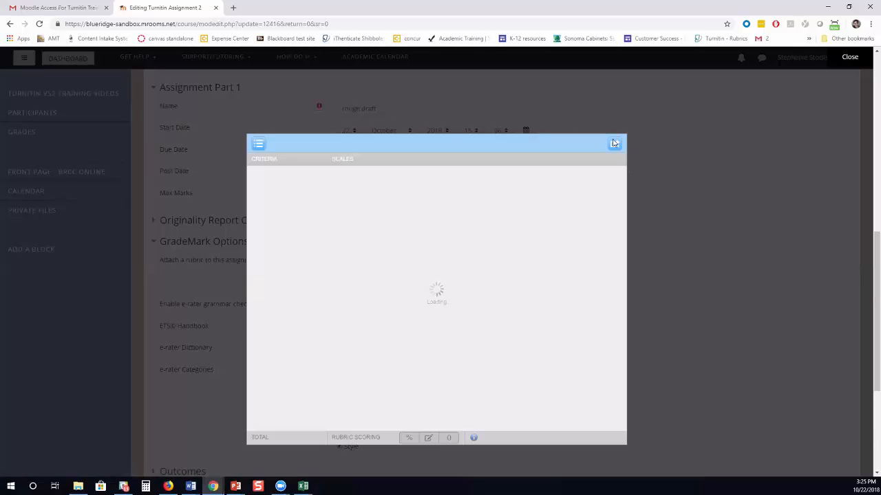
Review the rubric Import screen, then close the rubric manager.
{"action": "left_click", "coordinate": [614, 145]}
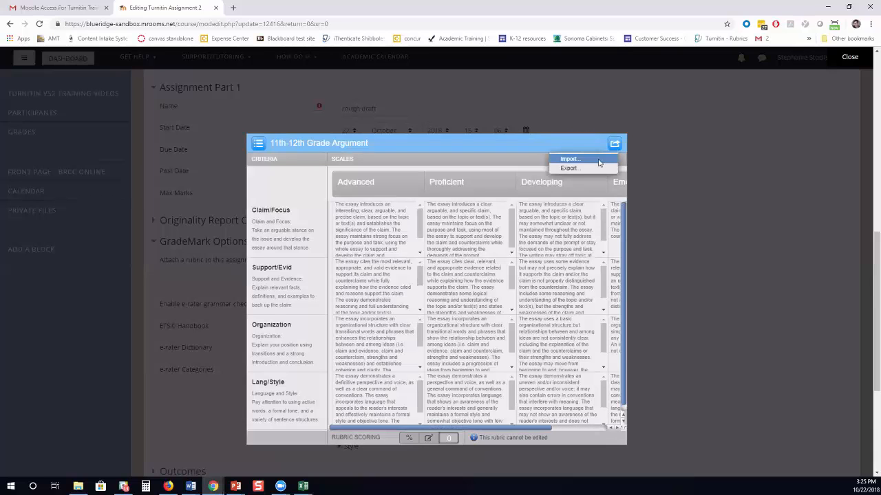
{"action": "left_click", "coordinate": [597, 162]}
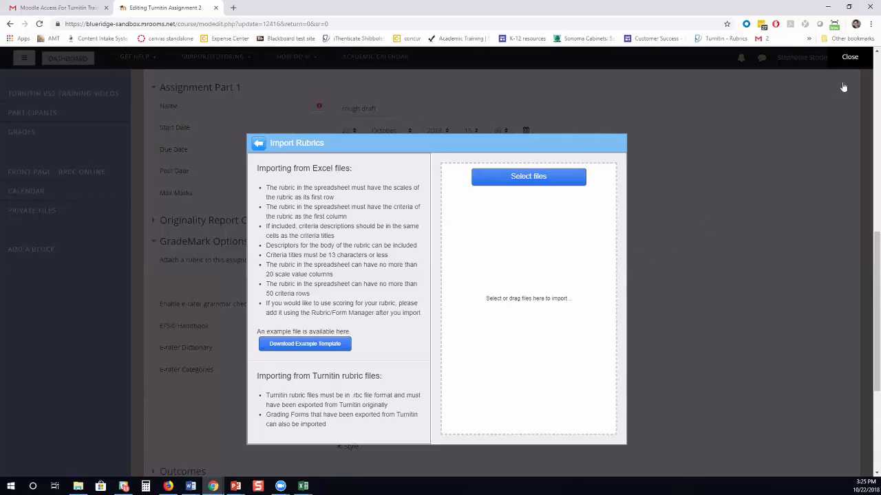
{"action": "left_click", "coordinate": [851, 58]}
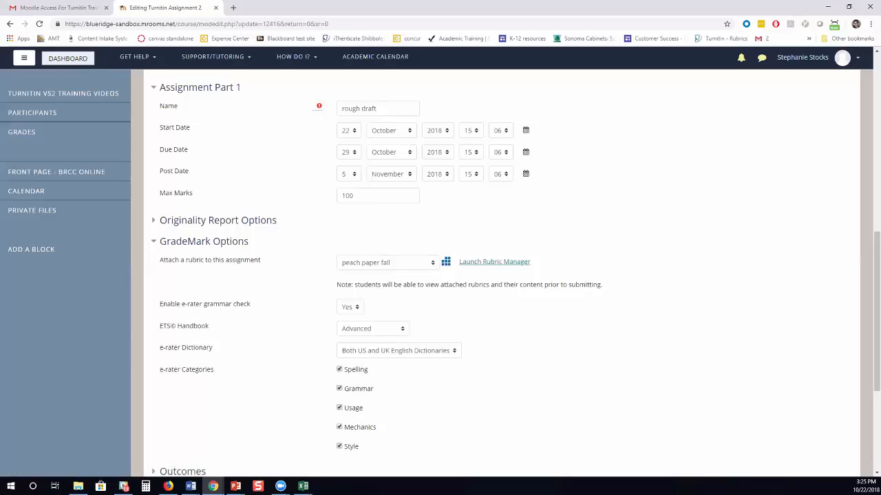
In a maximized Firefox window, enter the test student's username and password.
{"action": "left_click", "coordinate": [169, 486]}
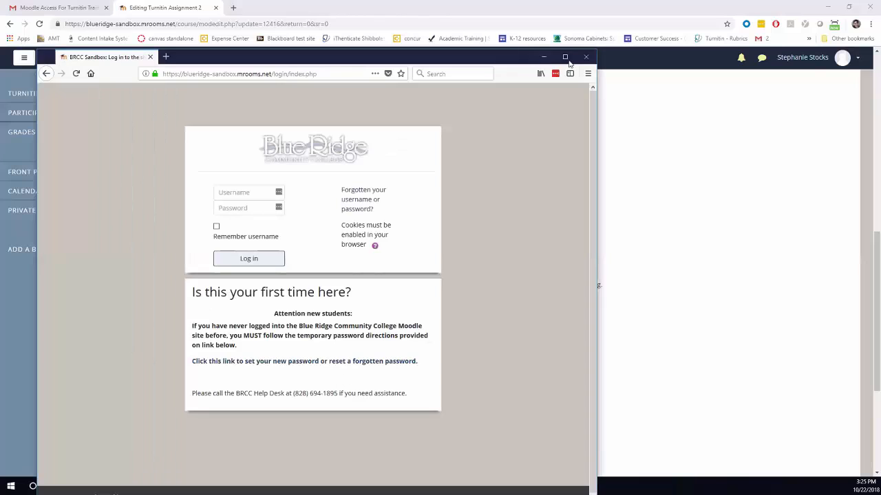
{"action": "double_click", "coordinate": [559, 62]}
{"action": "type", "text": "student03"}
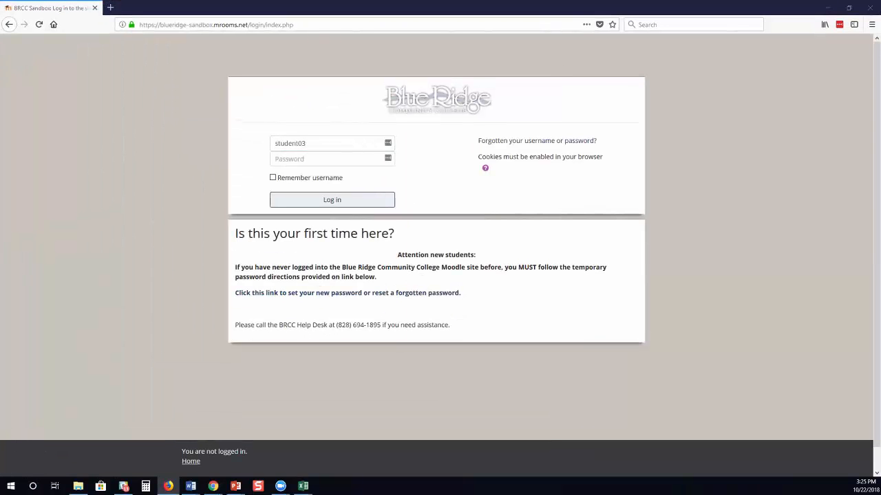
{"action": "key", "text": "Tab"}
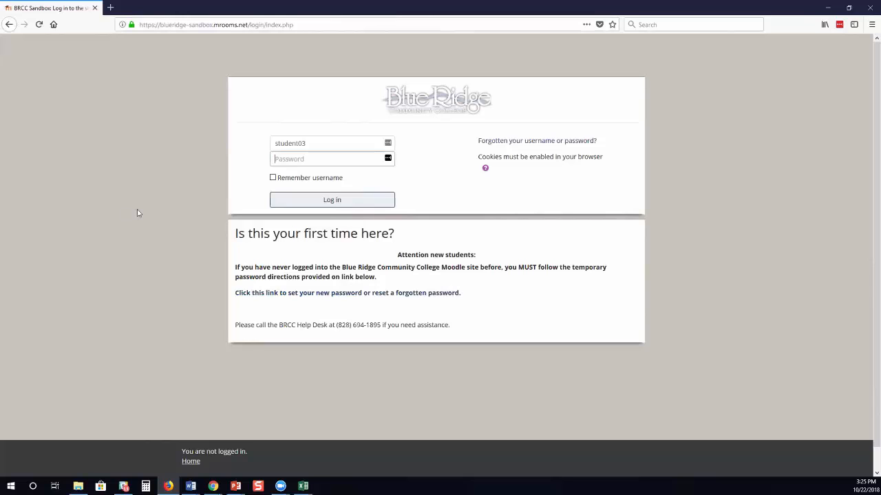
{"action": "type", "text": "•••••••••"}
Log in and open the Turnitin Vs2 Training Videos course, declining to save the password.
{"action": "key", "text": "Return"}
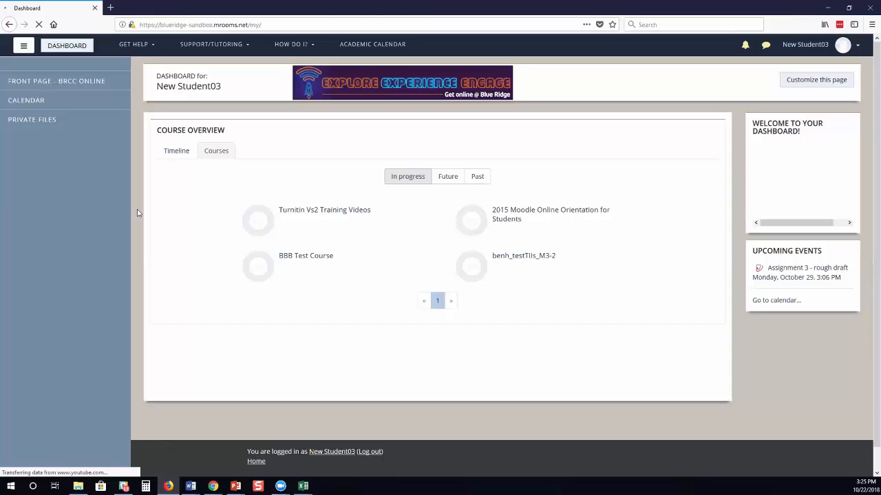
{"action": "left_click", "coordinate": [342, 224]}
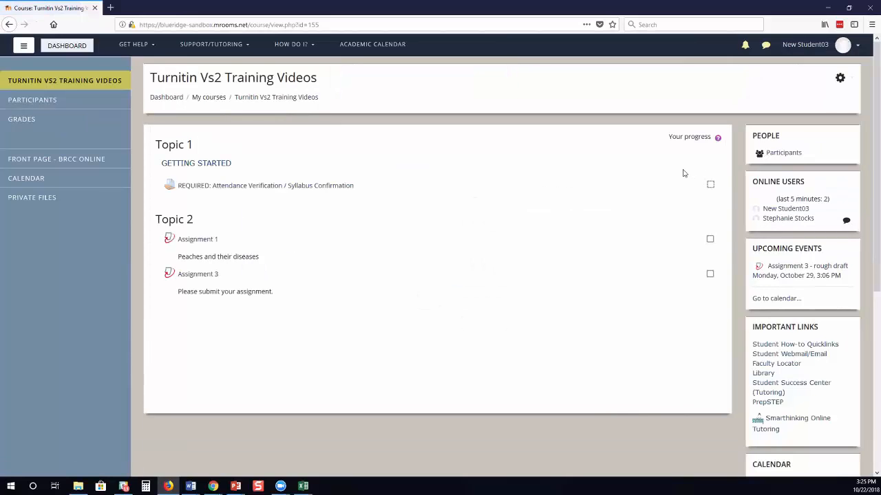
{"action": "left_click", "coordinate": [792, 107]}
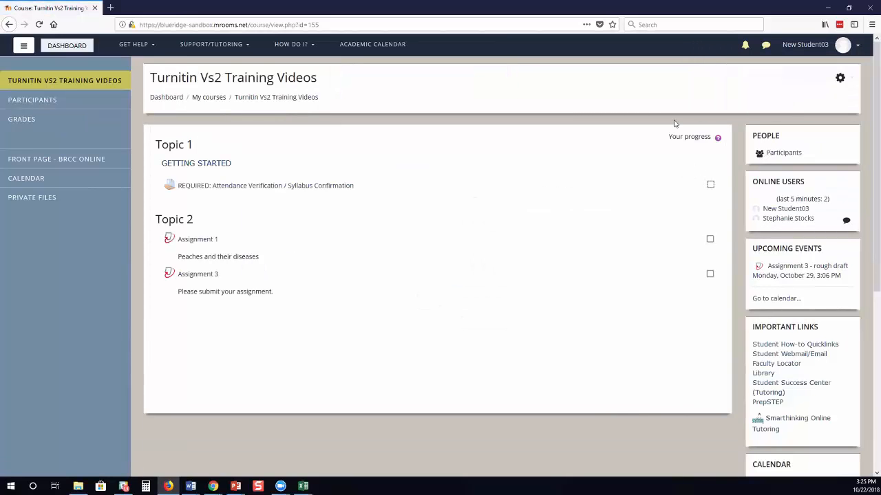
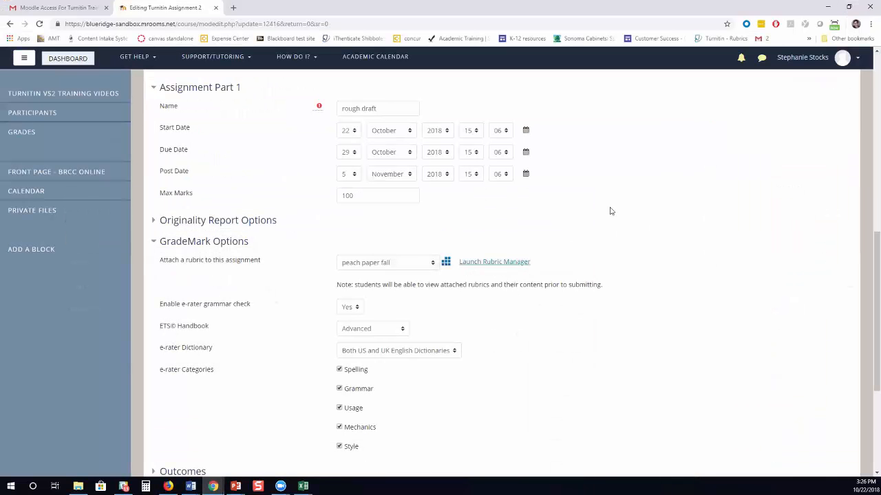
Review Assignment 3's GradeMark options with the peach paper fall rubric attached.
{"action": "scroll", "coordinate": [610, 211], "scroll_direction": "up", "scroll_amount": 2}
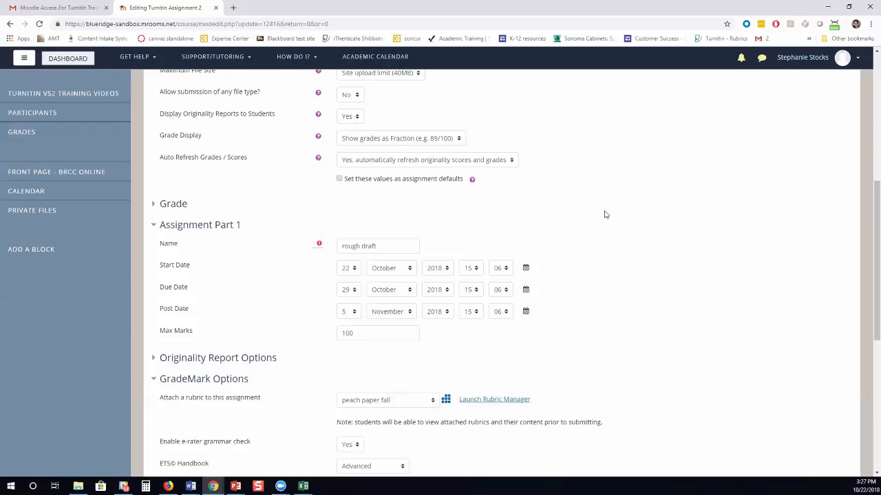
Save Assignment 3's settings, then reload the student's course page in Firefox.
{"action": "scroll", "coordinate": [546, 225], "scroll_direction": "down", "scroll_amount": 5}
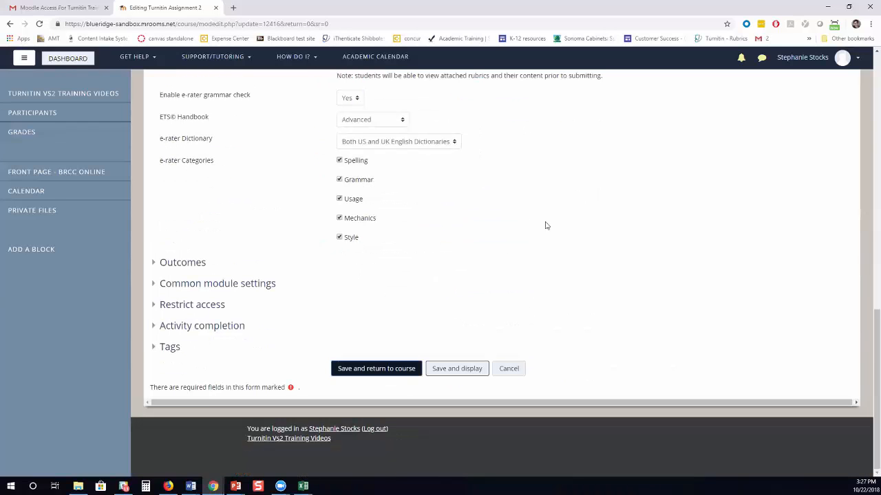
{"action": "left_click", "coordinate": [376, 369]}
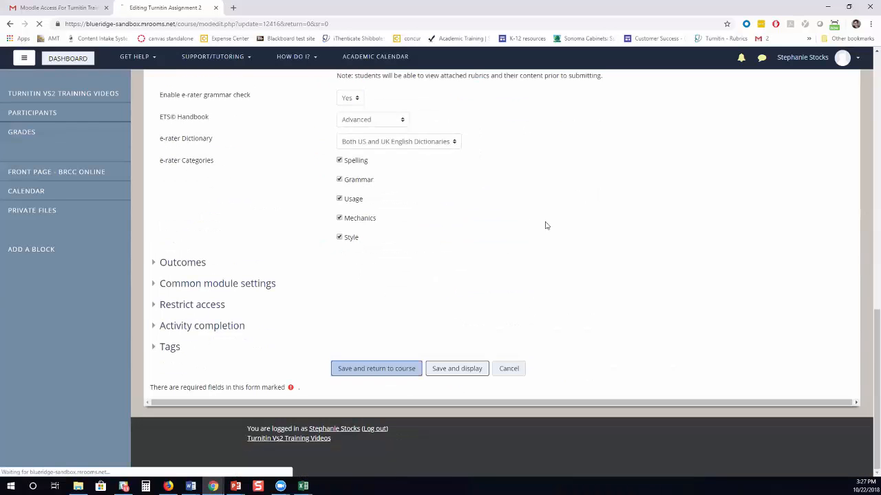
{"action": "left_click", "coordinate": [172, 490]}
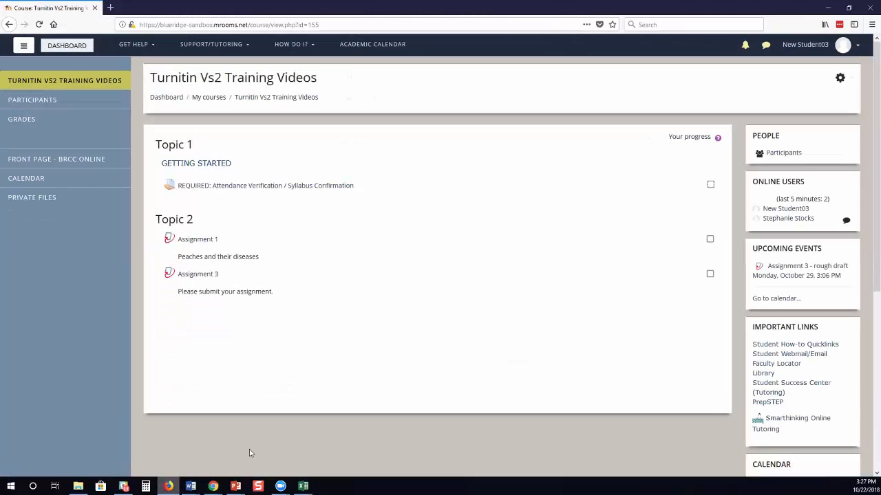
{"action": "left_click", "coordinate": [40, 24]}
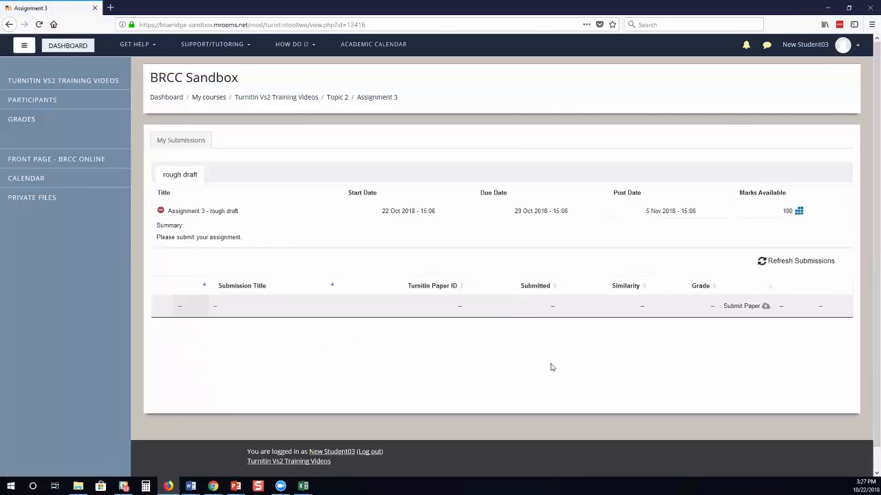
{"action": "left_click", "coordinate": [799, 212]}
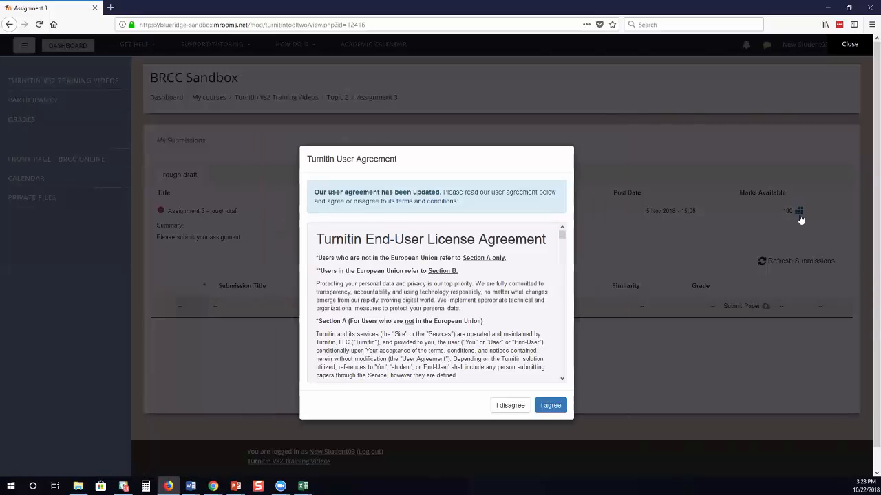
{"action": "left_click", "coordinate": [547, 408]}
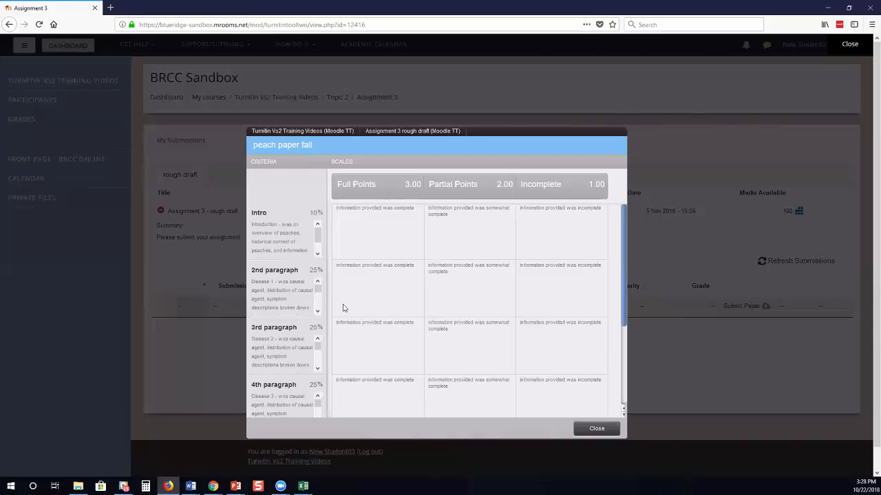
{"action": "left_click", "coordinate": [851, 47]}
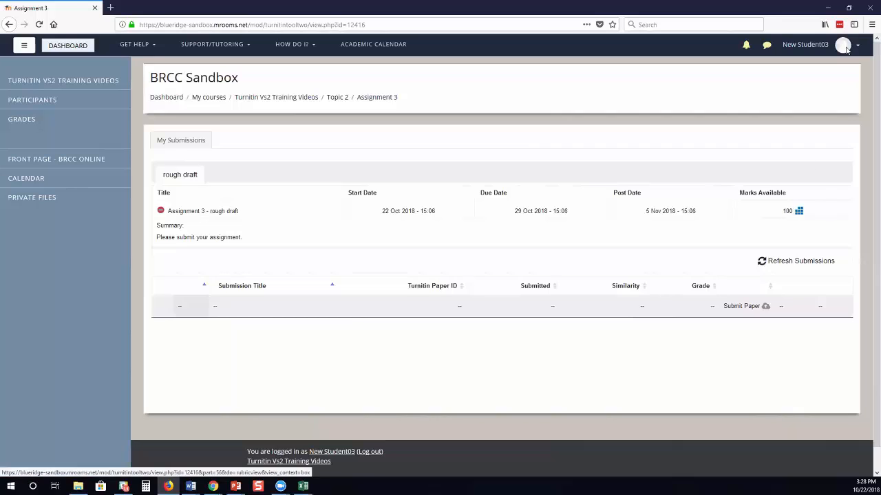
Resave Assignment 3's settings unchanged as instructor, then open its submission inbox.
{"action": "left_click", "coordinate": [825, 9]}
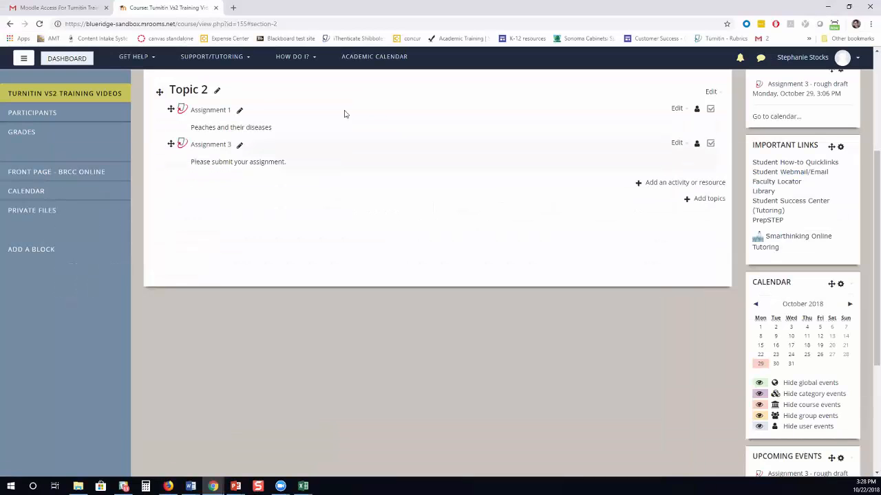
{"action": "left_click", "coordinate": [677, 143]}
{"action": "left_click", "coordinate": [650, 158]}
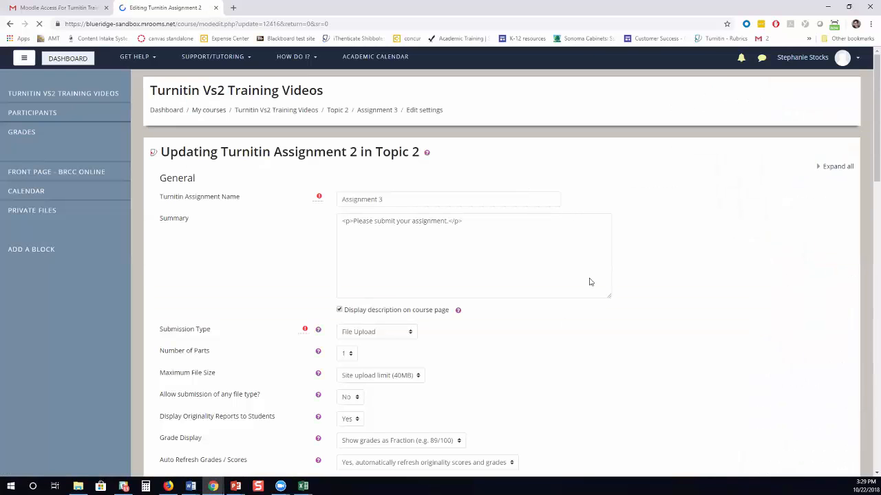
{"action": "scroll", "coordinate": [543, 258], "scroll_direction": "down", "scroll_amount": 3}
{"action": "scroll", "coordinate": [541, 259], "scroll_direction": "down", "scroll_amount": 3}
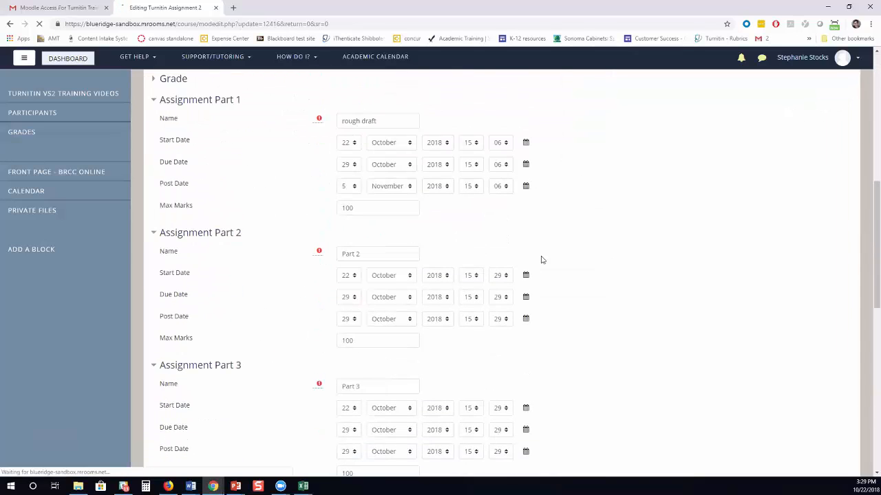
{"action": "scroll", "coordinate": [541, 259], "scroll_direction": "down", "scroll_amount": 3}
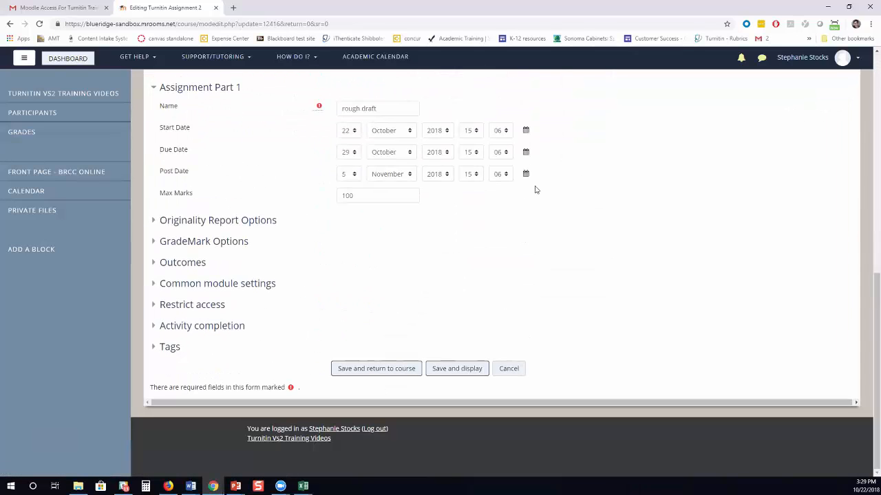
{"action": "left_click", "coordinate": [347, 370]}
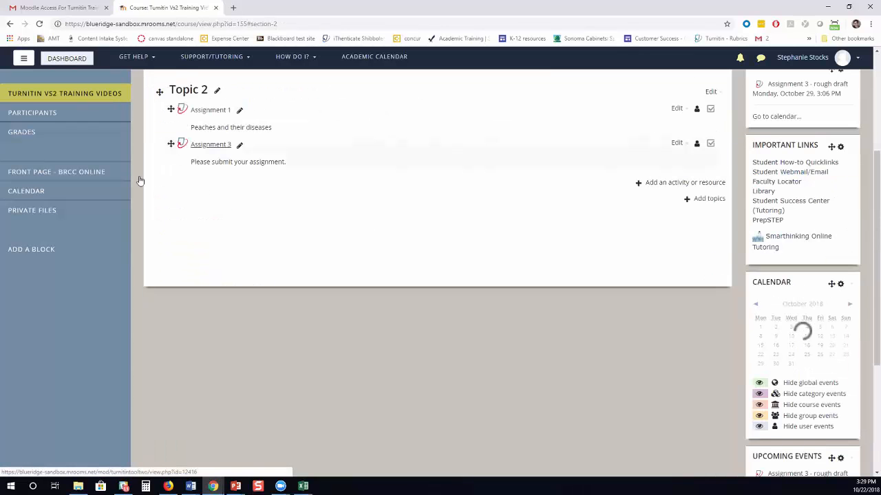
{"action": "left_click", "coordinate": [211, 145]}
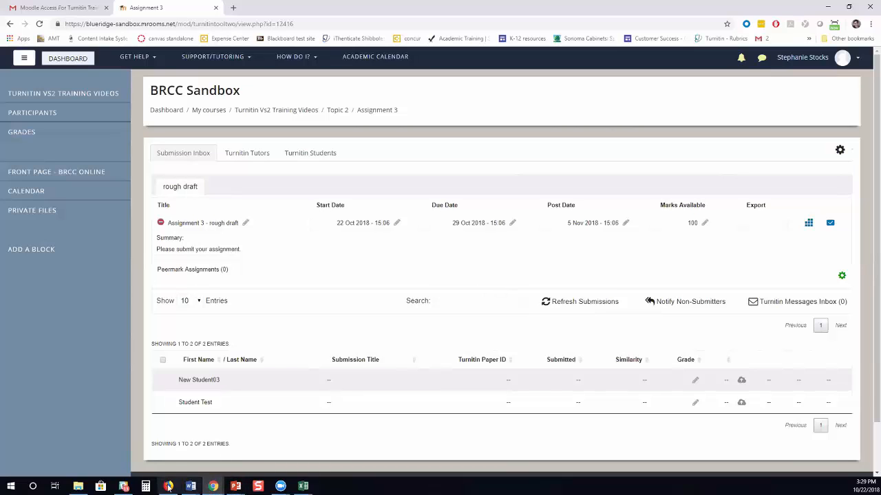
{"action": "mouse_move", "coordinate": [169, 487]}
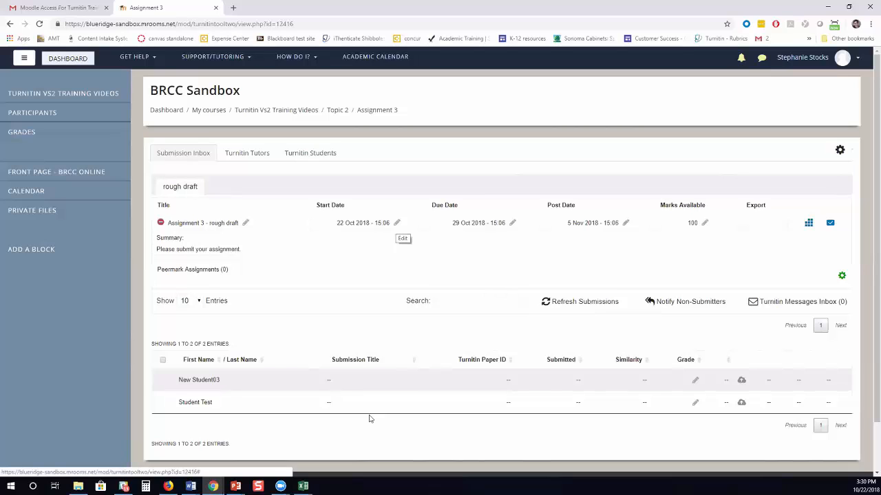
Start a rough draft submission titled 'assignment 3' and upload the peach paper 1 - 11% file.
{"action": "left_click", "coordinate": [168, 486]}
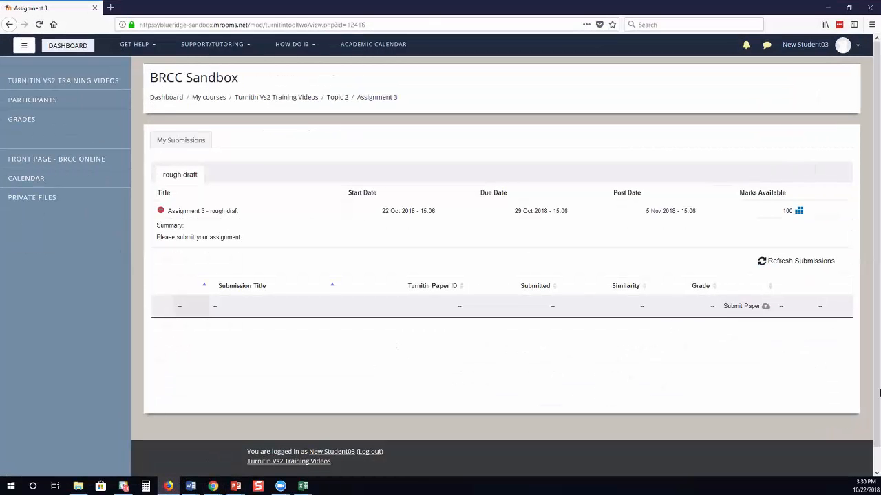
{"action": "left_click", "coordinate": [764, 307]}
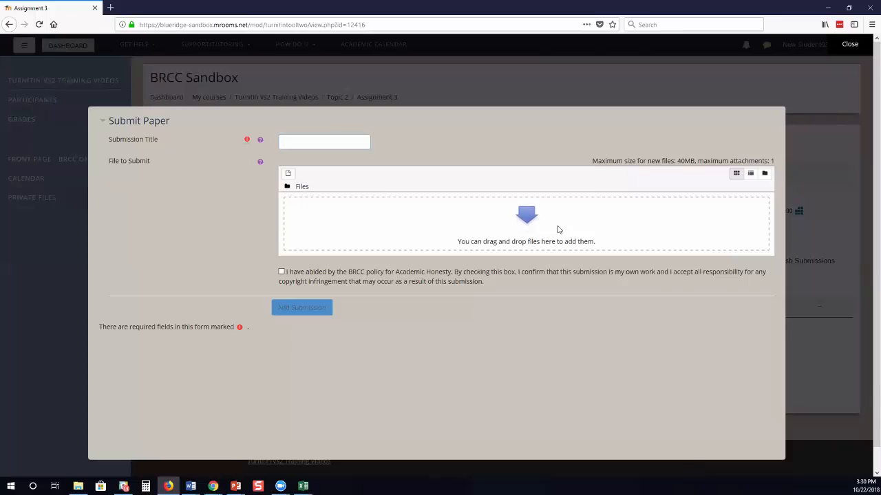
{"action": "type", "text": "assignment 3"}
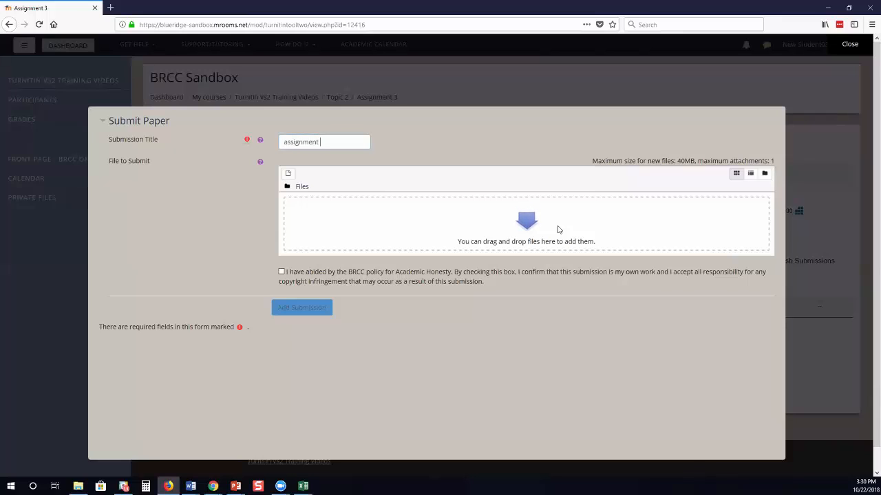
{"action": "left_click", "coordinate": [343, 207]}
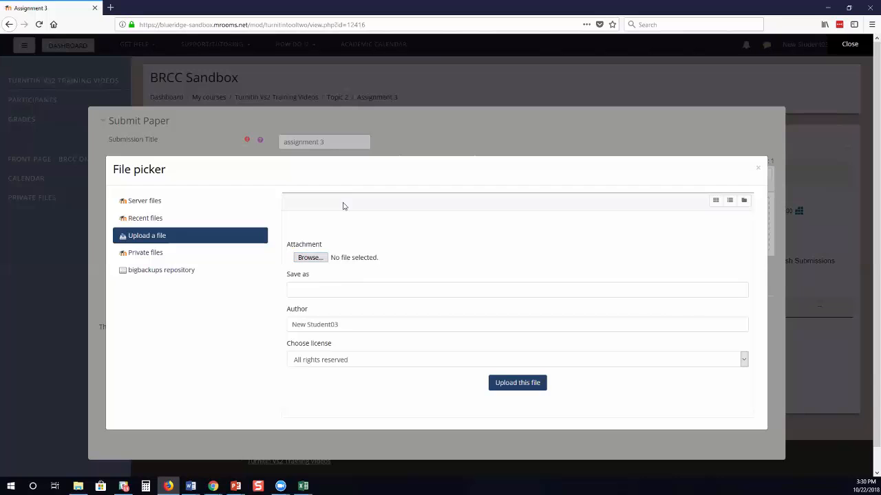
{"action": "left_click", "coordinate": [344, 262]}
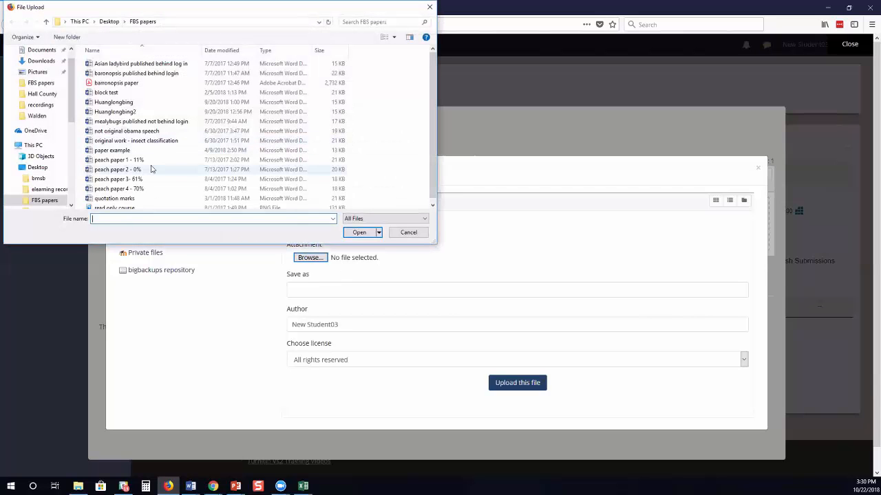
{"action": "left_click", "coordinate": [135, 163]}
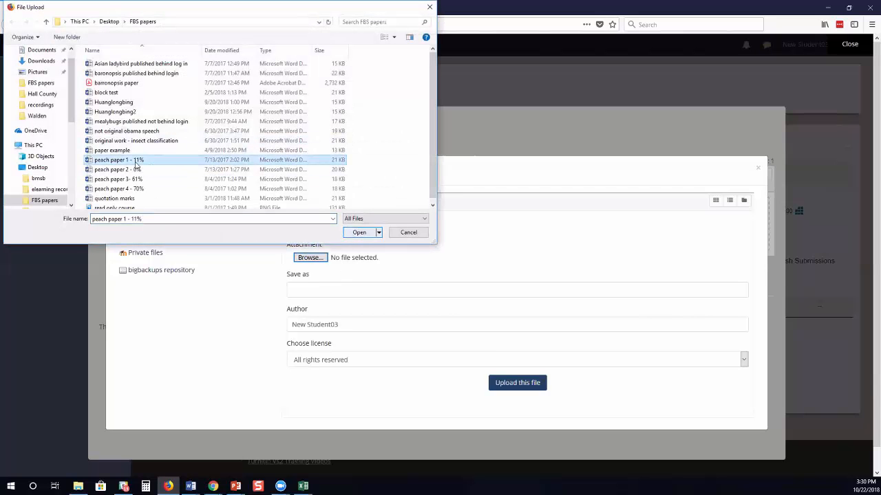
{"action": "double_click", "coordinate": [136, 163]}
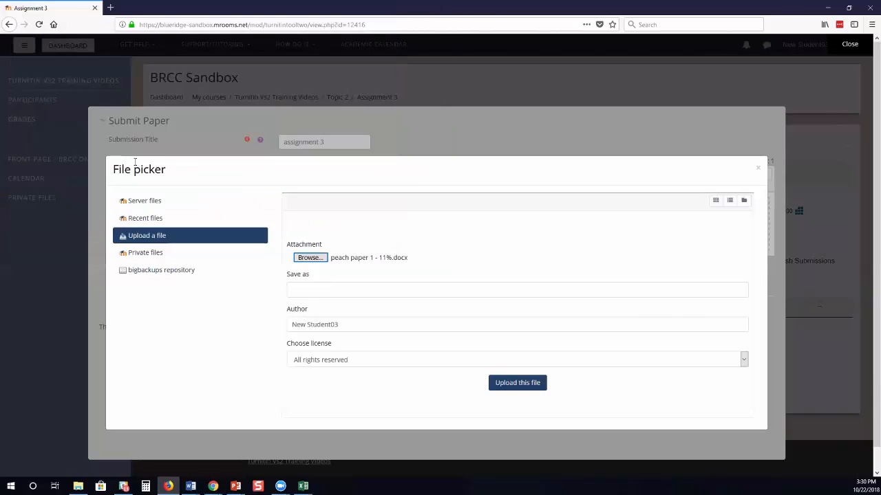
{"action": "left_click", "coordinate": [524, 385]}
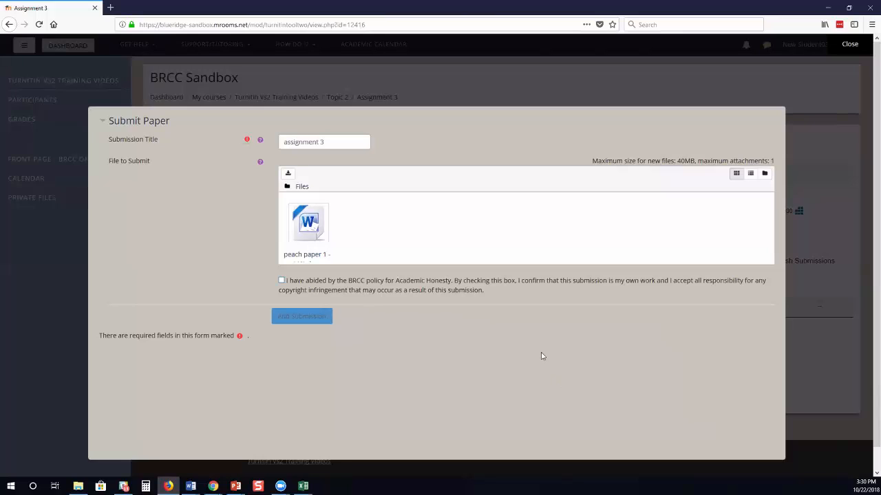
Accept the academic honesty statement and send the paper to Turnitin.
{"action": "key", "text": "space"}
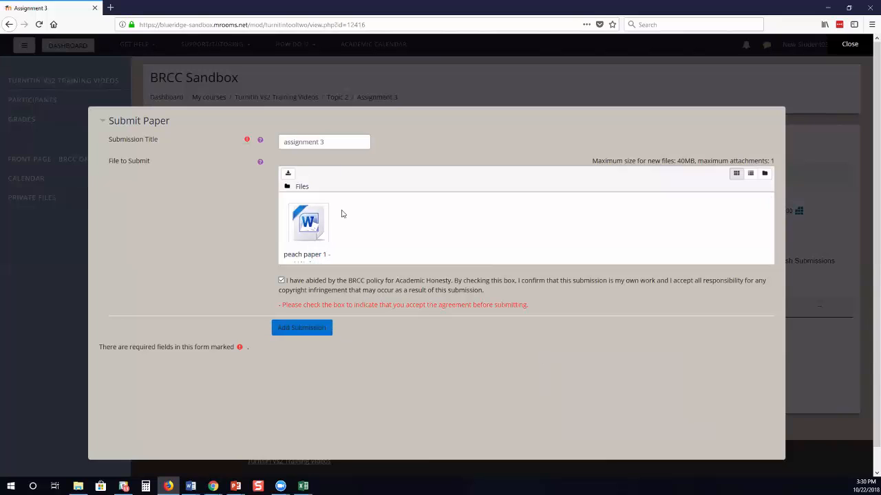
{"action": "key", "text": "Tab"}
{"action": "key", "text": "Return"}
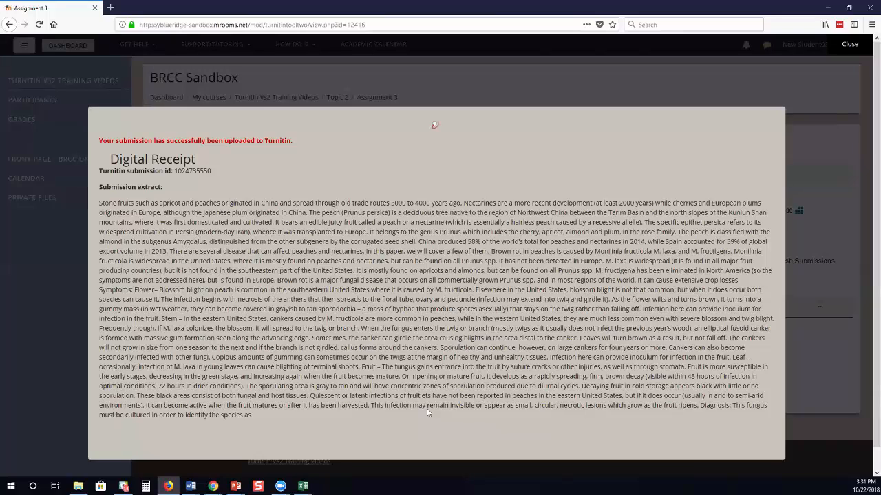
Close the digital receipt, refresh, and launch the assignment 3 paper in Feedback Studio.
{"action": "left_click_drag", "start_coordinate": [212, 171], "coordinate": [174, 171]}
{"action": "left_click", "coordinate": [849, 48]}
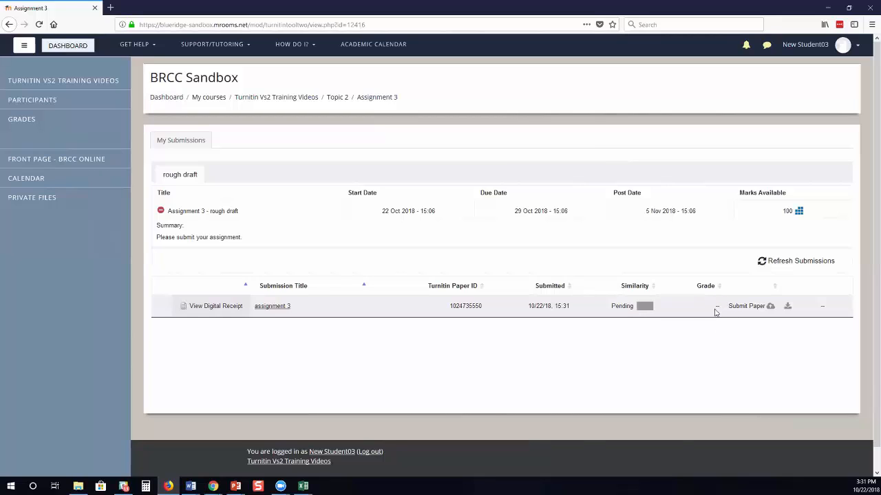
{"action": "left_click", "coordinate": [39, 24]}
{"action": "left_click", "coordinate": [644, 307]}
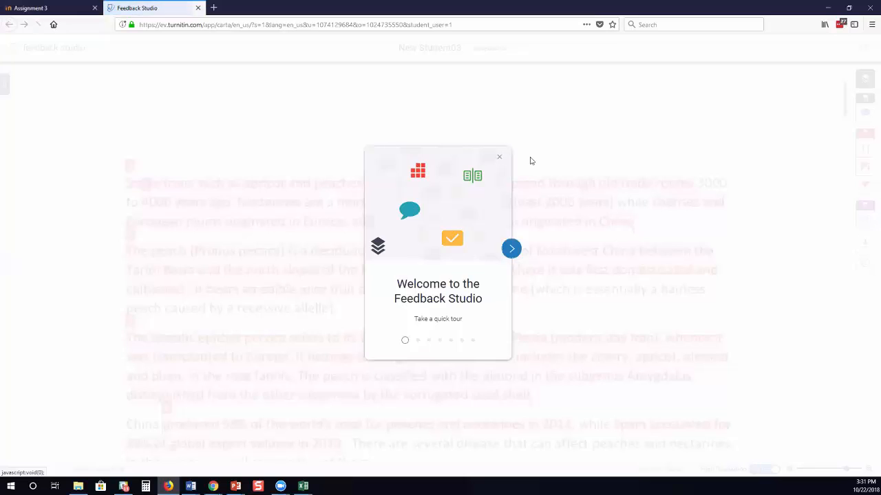
{"action": "left_click", "coordinate": [529, 159]}
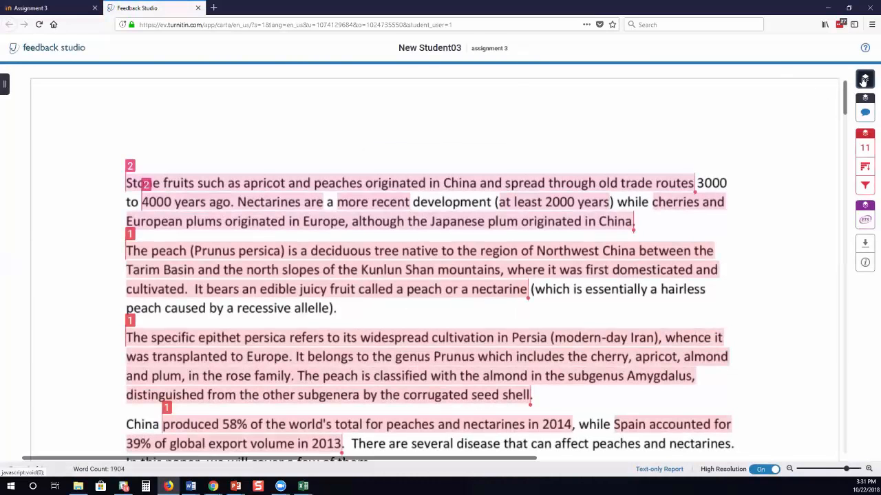
{"action": "left_click", "coordinate": [865, 78]}
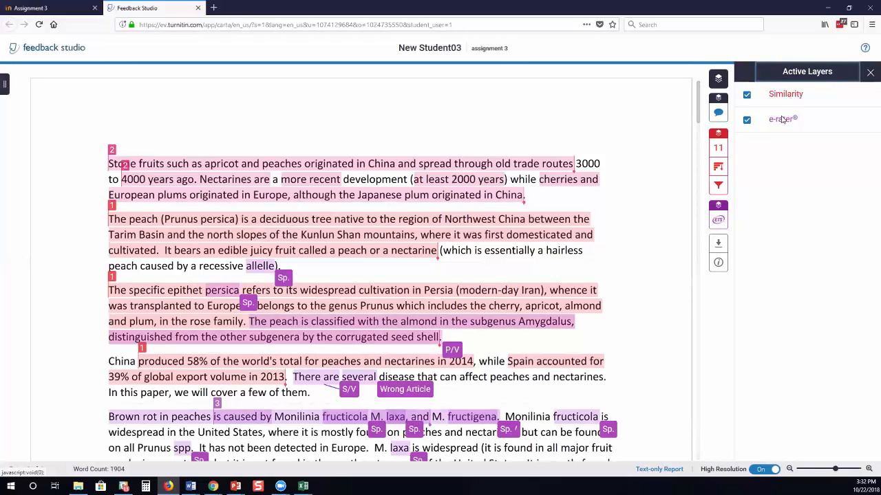
{"action": "left_click", "coordinate": [747, 121]}
{"action": "left_click", "coordinate": [718, 150]}
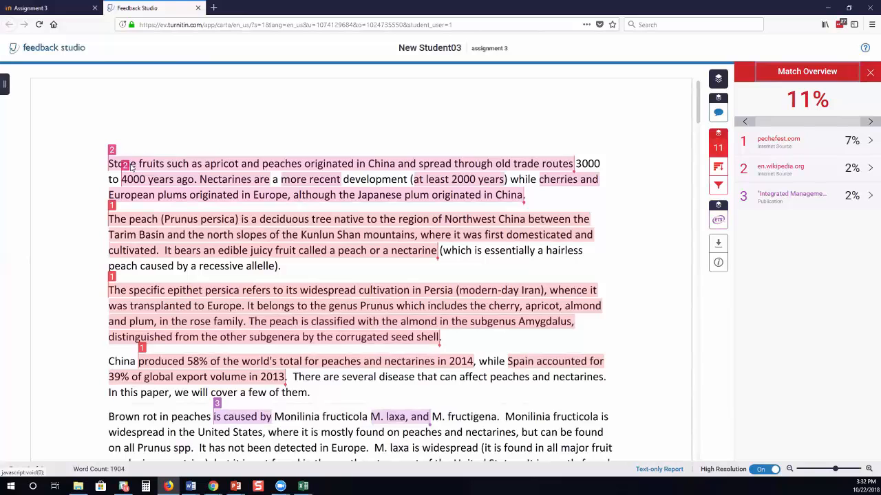
{"action": "scroll", "coordinate": [131, 167], "scroll_direction": "down", "scroll_amount": 4}
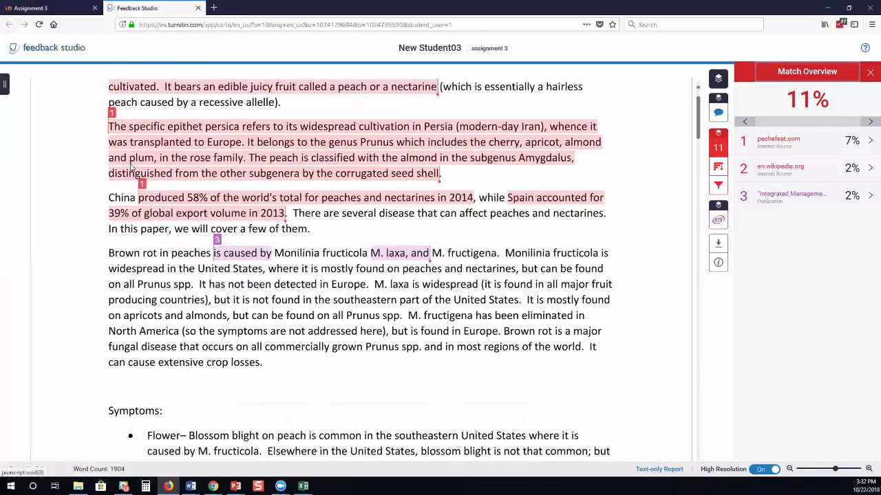
{"action": "scroll", "coordinate": [131, 168], "scroll_direction": "down", "scroll_amount": 3}
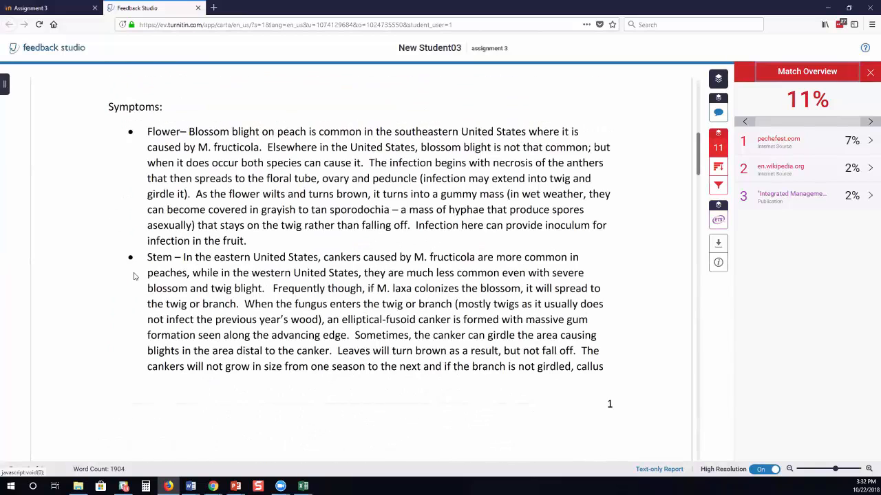
{"action": "scroll", "coordinate": [134, 276], "scroll_direction": "up", "scroll_amount": 7}
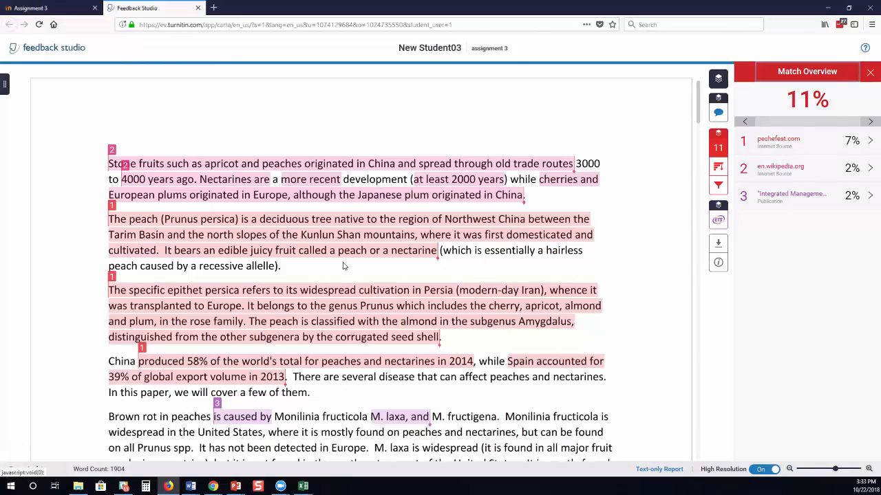
{"action": "left_click", "coordinate": [719, 187]}
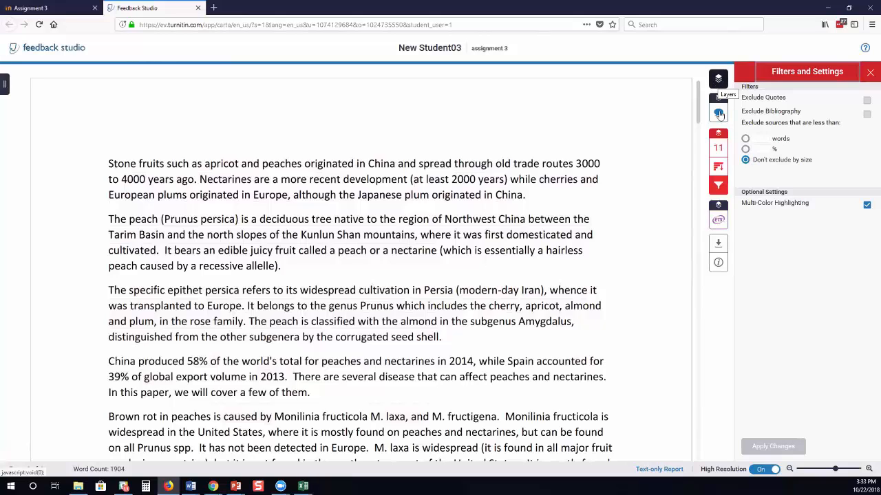
{"action": "left_click", "coordinate": [718, 149]}
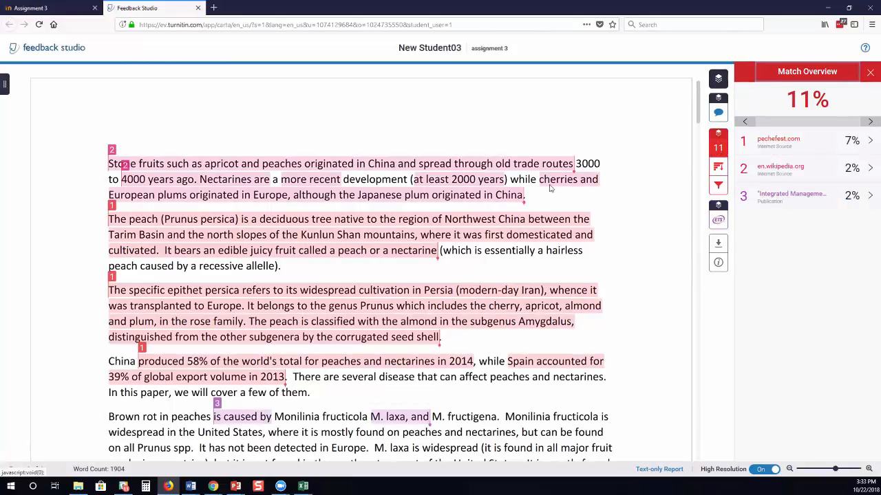
Show e-rater marks instead of similarity highlights and open the passive-voice sentence's feedback.
{"action": "left_click", "coordinate": [717, 80]}
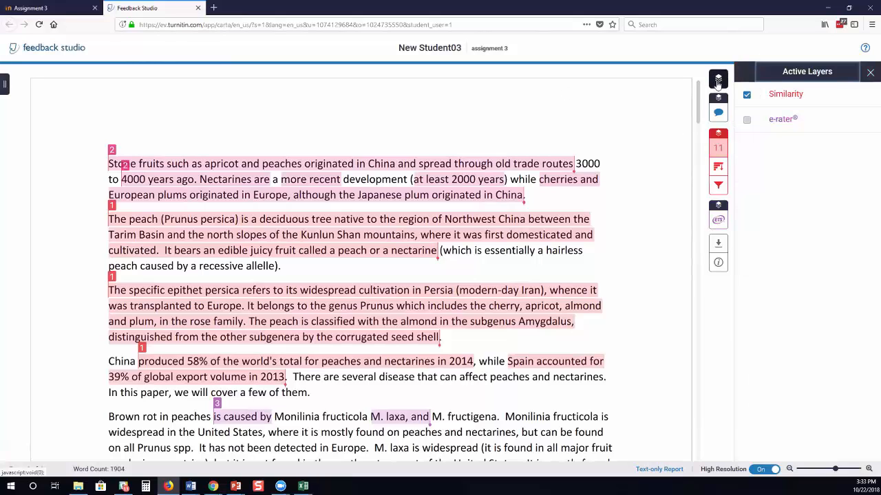
{"action": "left_click", "coordinate": [746, 120]}
{"action": "left_click", "coordinate": [748, 96]}
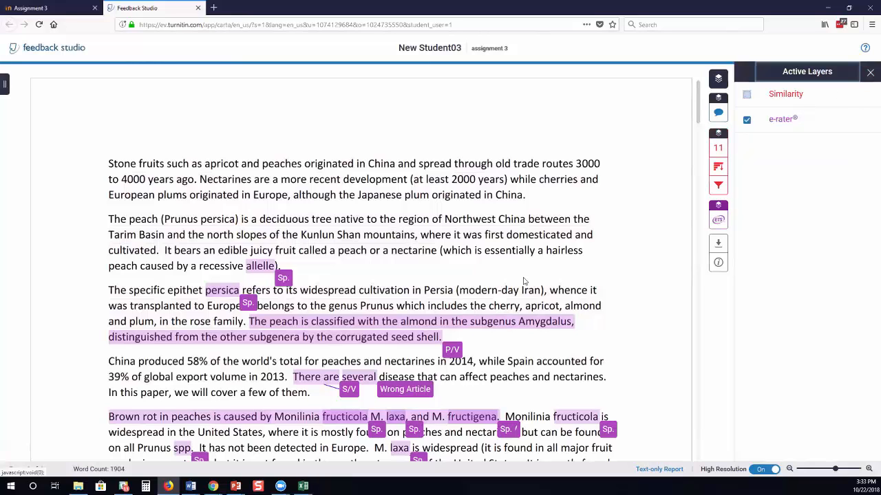
{"action": "scroll", "coordinate": [524, 281], "scroll_direction": "down", "scroll_amount": 1}
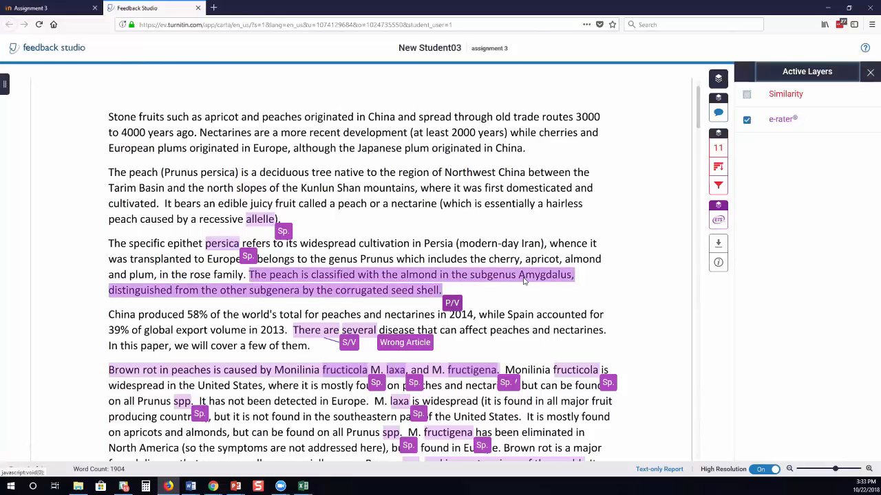
{"action": "left_click", "coordinate": [525, 281]}
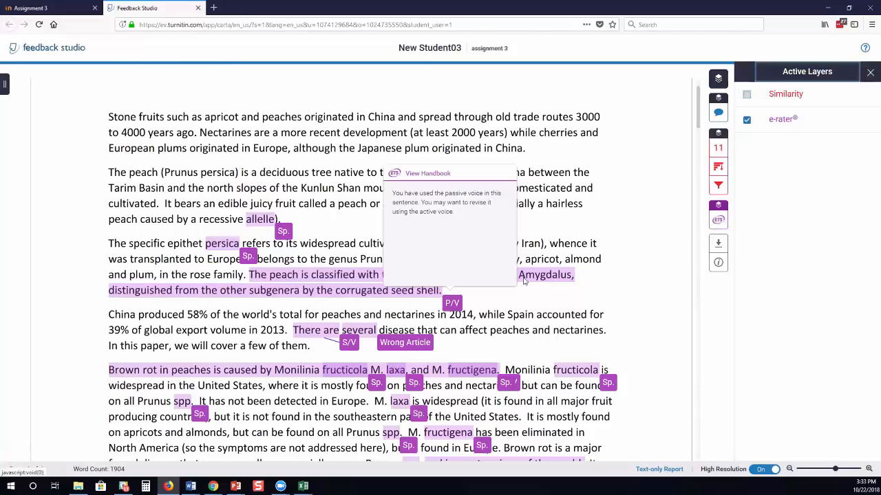
Read the Handbook's passive-voice guidance, then return to the Feedback Studio tab.
{"action": "left_click", "coordinate": [428, 173]}
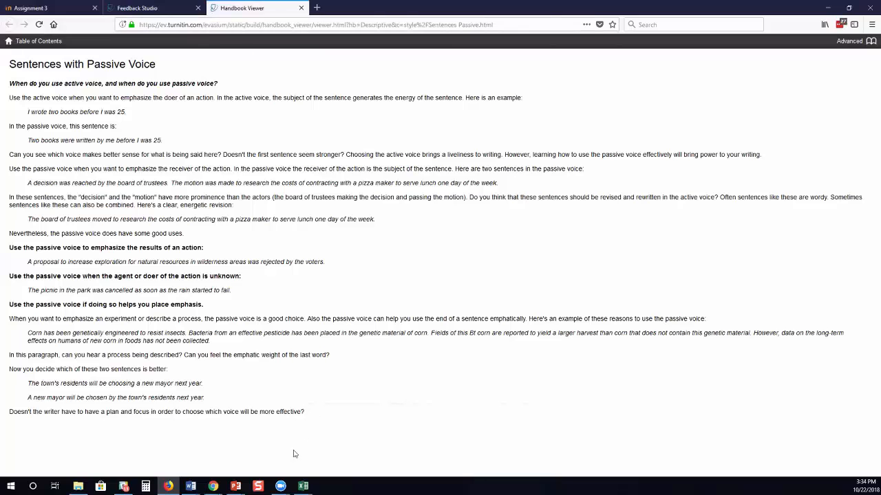
{"action": "mouse_move", "coordinate": [168, 488]}
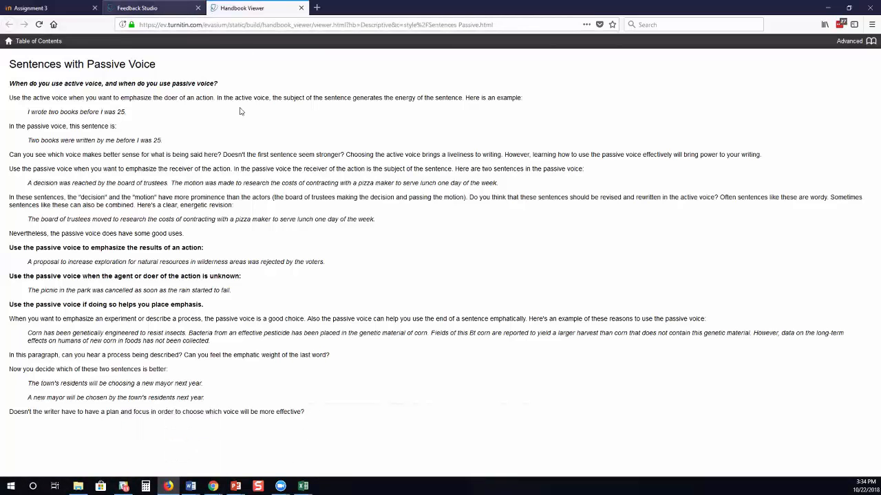
{"action": "key", "text": "ctrl+shift+Tab"}
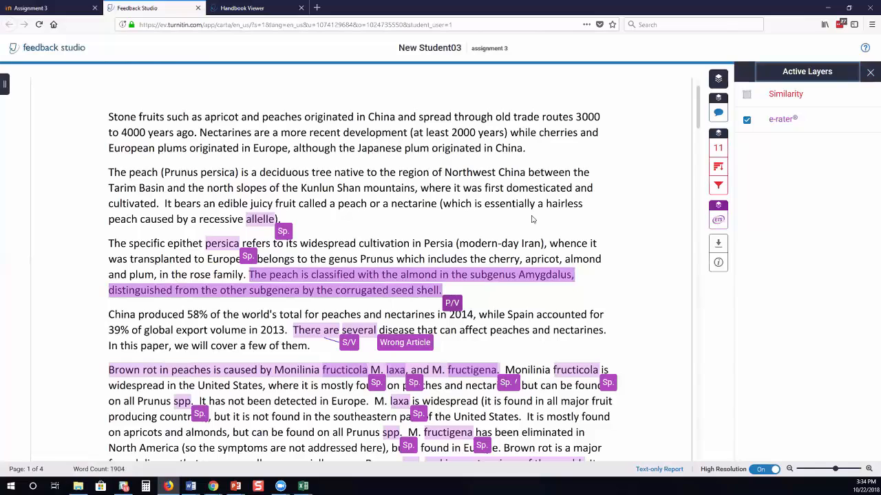
{"action": "left_click", "coordinate": [345, 344]}
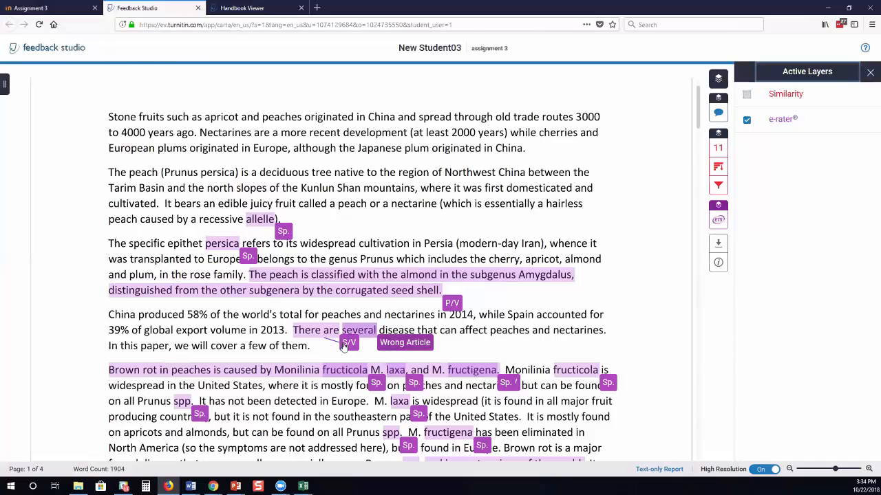
{"action": "left_click", "coordinate": [344, 346]}
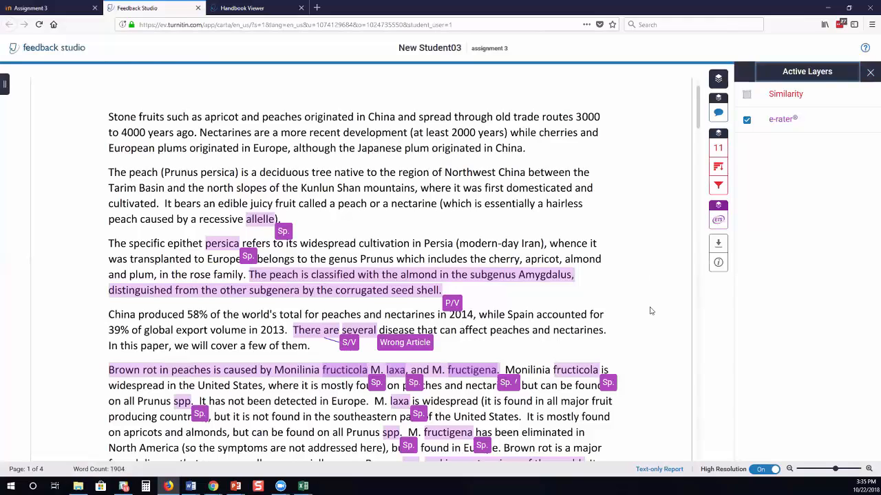
Refresh the Assignment 3 inbox until the paper appears at 11% similarity.
{"action": "left_click", "coordinate": [829, 8]}
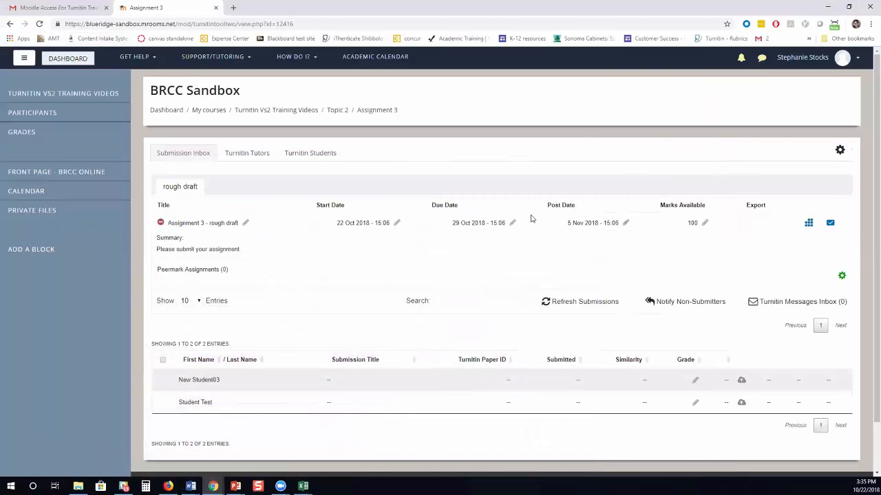
{"action": "left_click", "coordinate": [549, 307]}
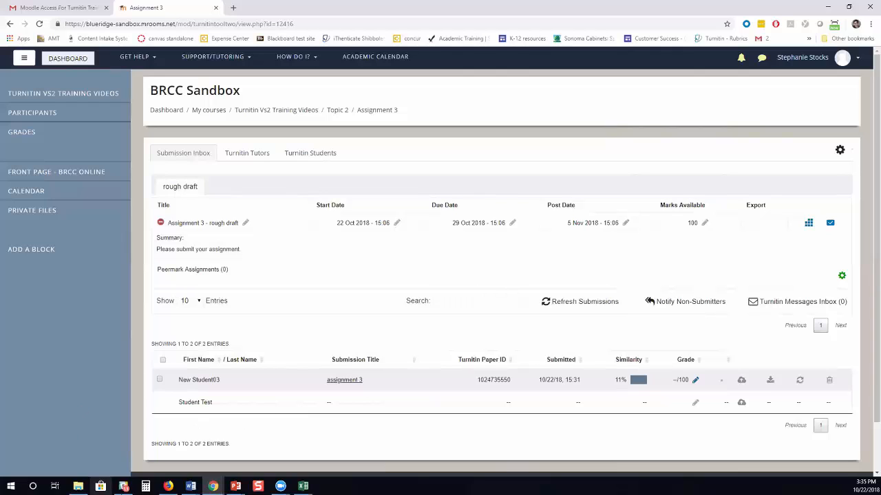
{"action": "left_click", "coordinate": [168, 487]}
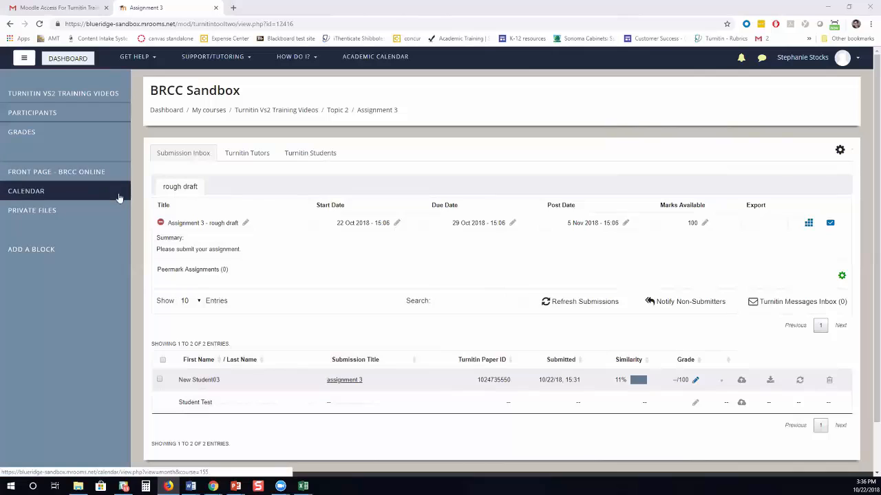
{"action": "left_click", "coordinate": [70, 54]}
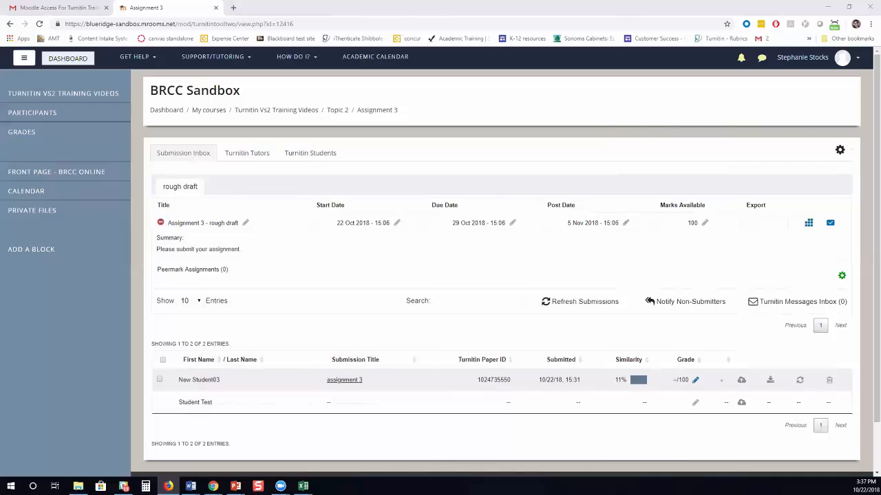
Refresh submissions again and open the first student's 11% similarity report.
{"action": "left_click", "coordinate": [548, 304]}
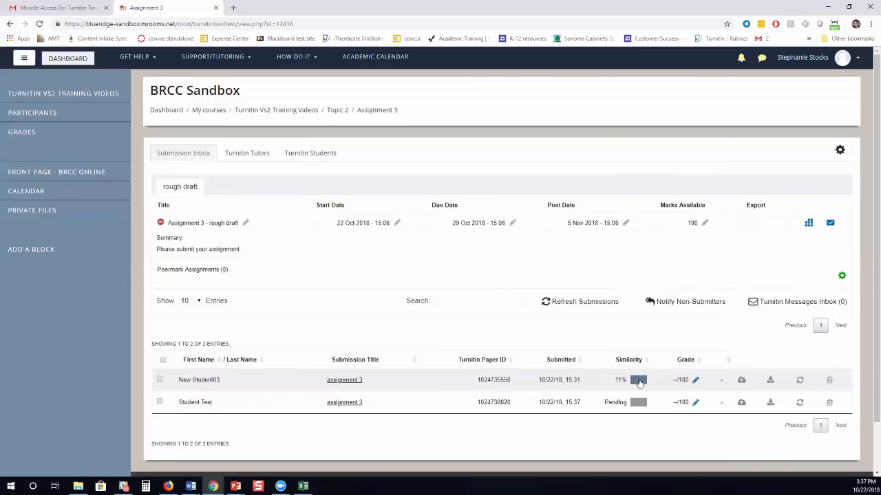
{"action": "left_click", "coordinate": [638, 381]}
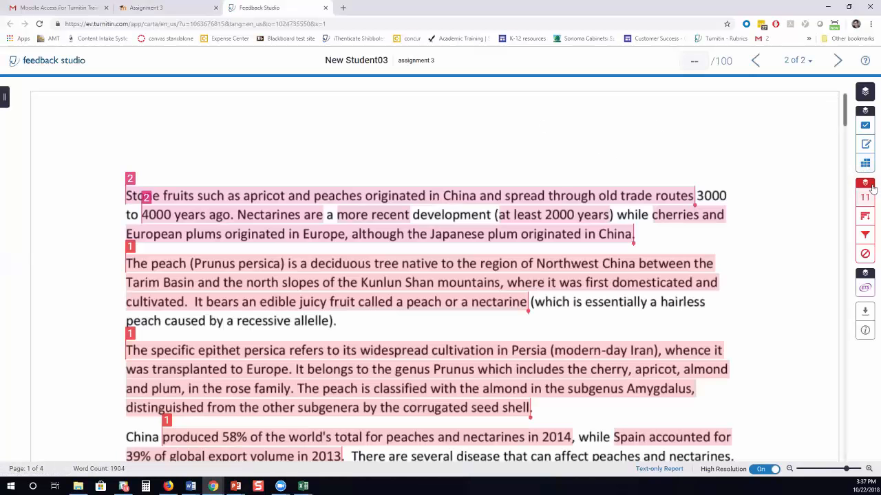
Open the match overview listing pechefest.com 7%, en.wikipedia.org and a publication at 2%.
{"action": "left_click", "coordinate": [865, 91]}
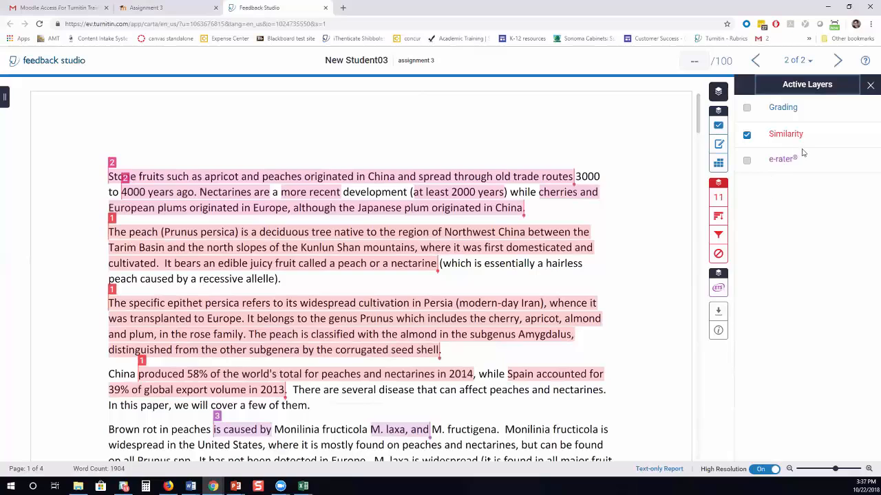
{"action": "left_click", "coordinate": [718, 199]}
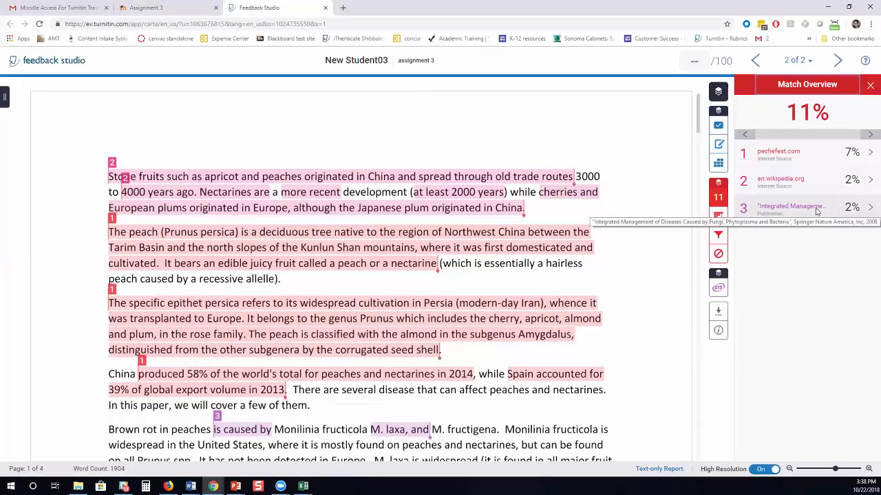
Read the full source text of the en.wikipedia.org match for the first paragraph.
{"action": "left_click", "coordinate": [111, 164]}
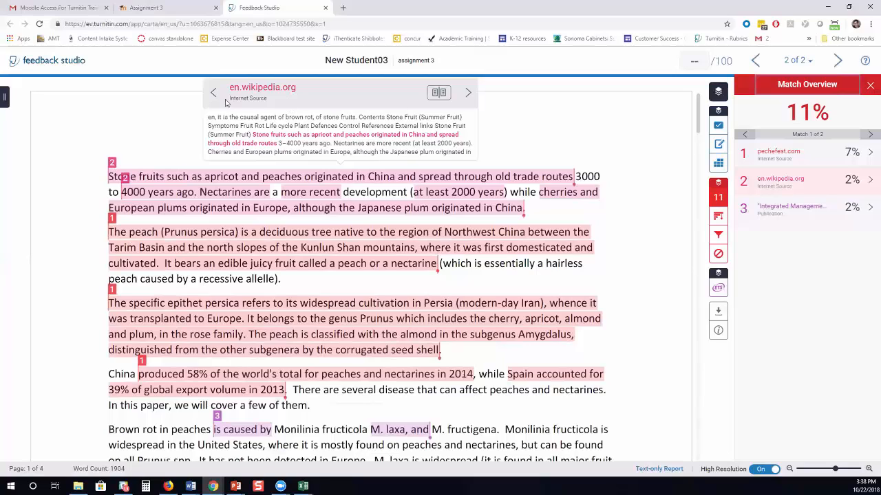
{"action": "left_click", "coordinate": [439, 92]}
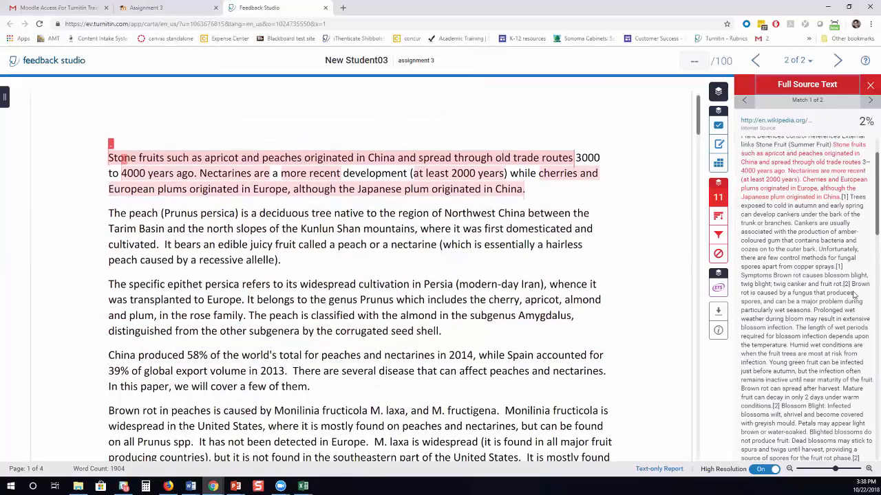
{"action": "scroll", "coordinate": [853, 295], "scroll_direction": "down", "scroll_amount": 1}
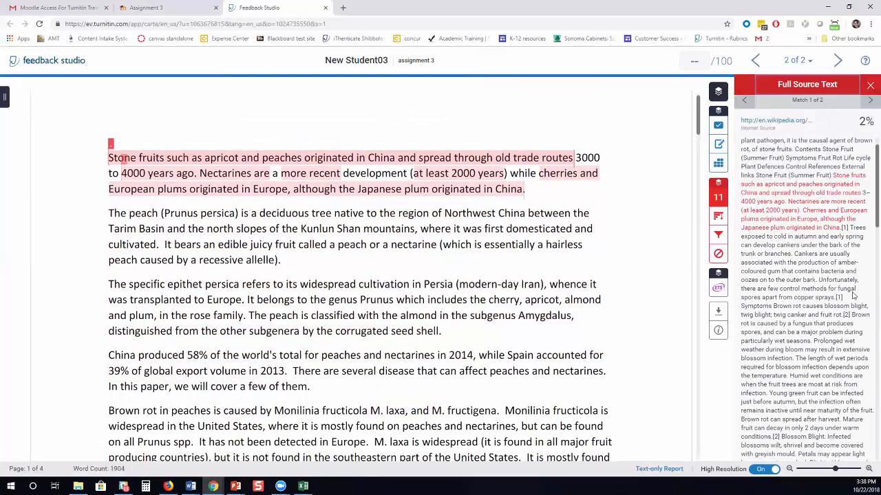
{"action": "scroll", "coordinate": [854, 294], "scroll_direction": "down", "scroll_amount": 2}
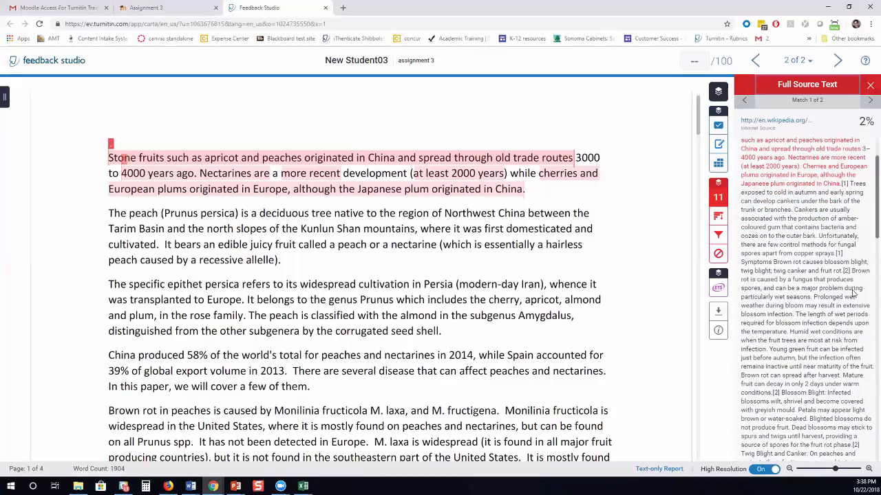
{"action": "scroll", "coordinate": [853, 295], "scroll_direction": "down", "scroll_amount": 5}
{"action": "scroll", "coordinate": [853, 294], "scroll_direction": "down", "scroll_amount": 4}
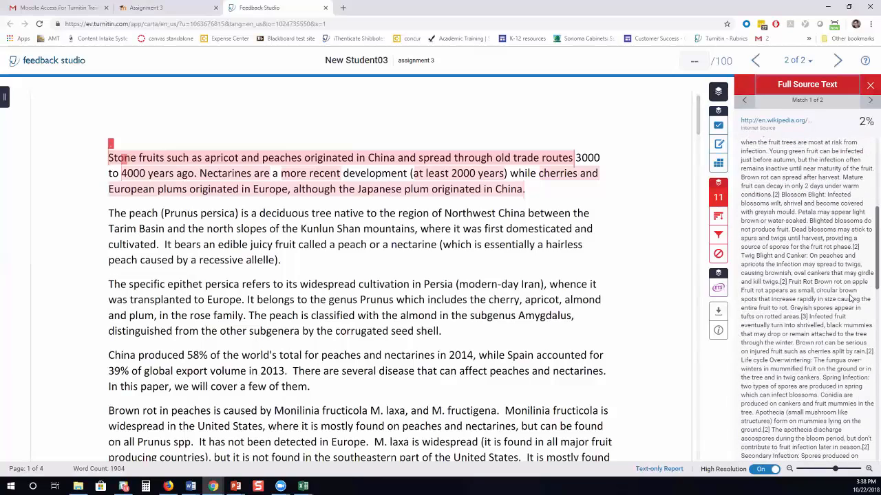
{"action": "left_click", "coordinate": [859, 86]}
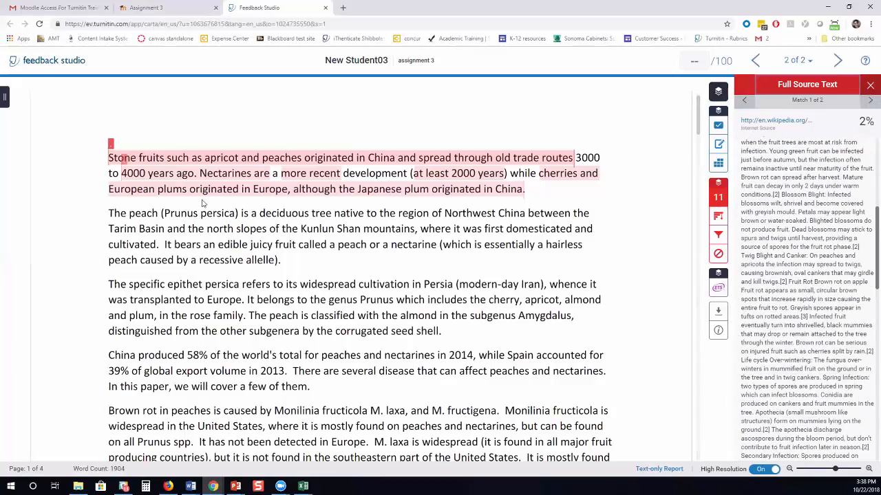
Read the full source text of the pechefest.com match for the second paragraph.
{"action": "left_click", "coordinate": [113, 222]}
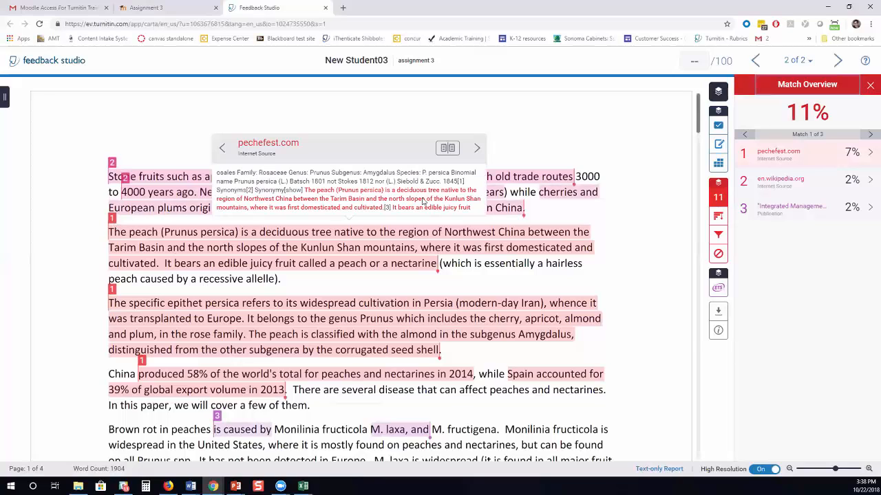
{"action": "left_click", "coordinate": [447, 148]}
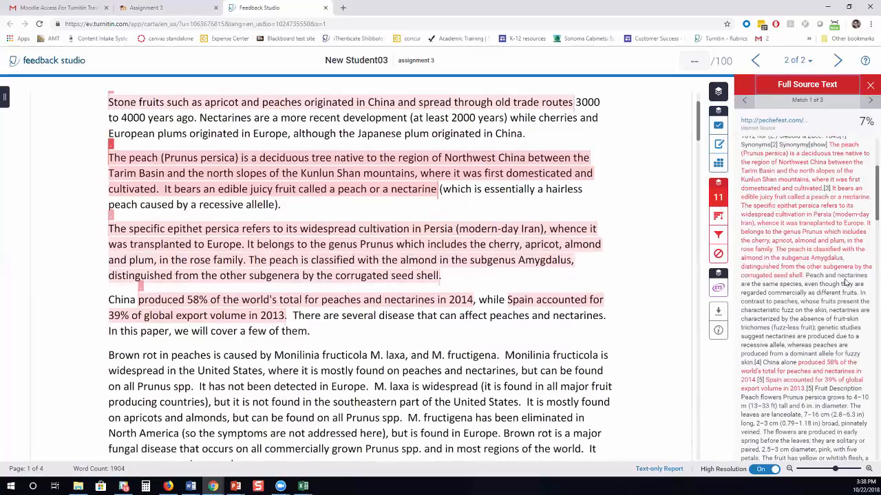
{"action": "scroll", "coordinate": [843, 284], "scroll_direction": "up", "scroll_amount": 5}
{"action": "scroll", "coordinate": [838, 284], "scroll_direction": "down", "scroll_amount": 3}
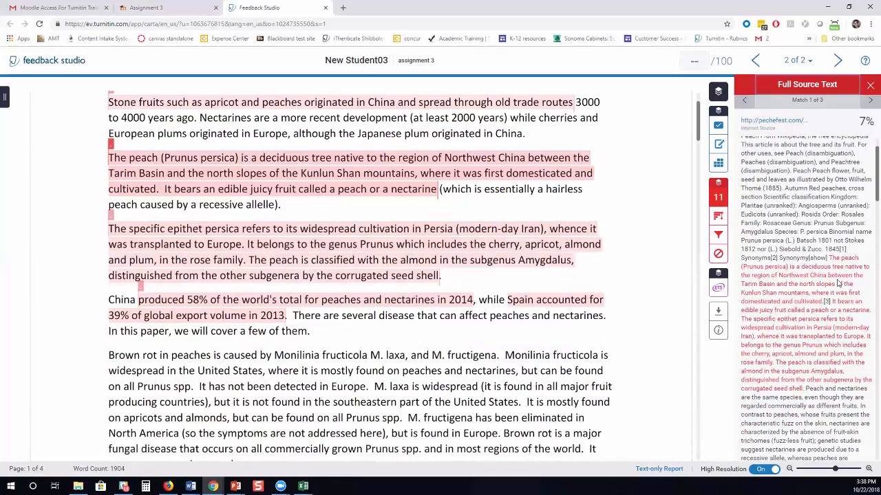
{"action": "scroll", "coordinate": [830, 278], "scroll_direction": "down", "scroll_amount": 3}
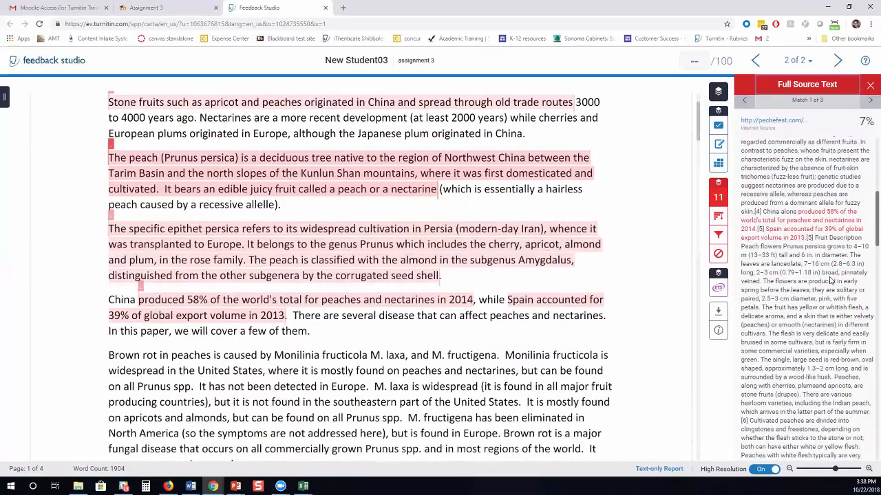
{"action": "left_click", "coordinate": [869, 87]}
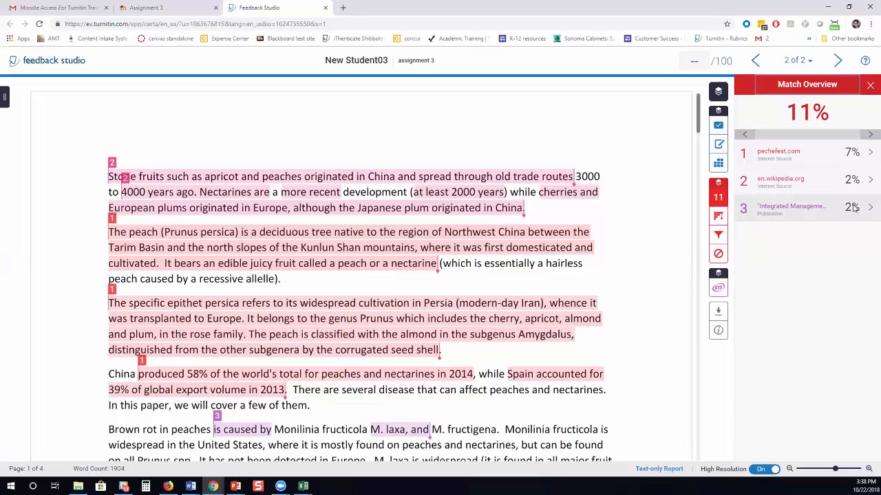
In All Sources, preview the en.m.wikipedia.org, eagriculture.in and melbournedaily.blogspot.com.au matches.
{"action": "left_click", "coordinate": [719, 218]}
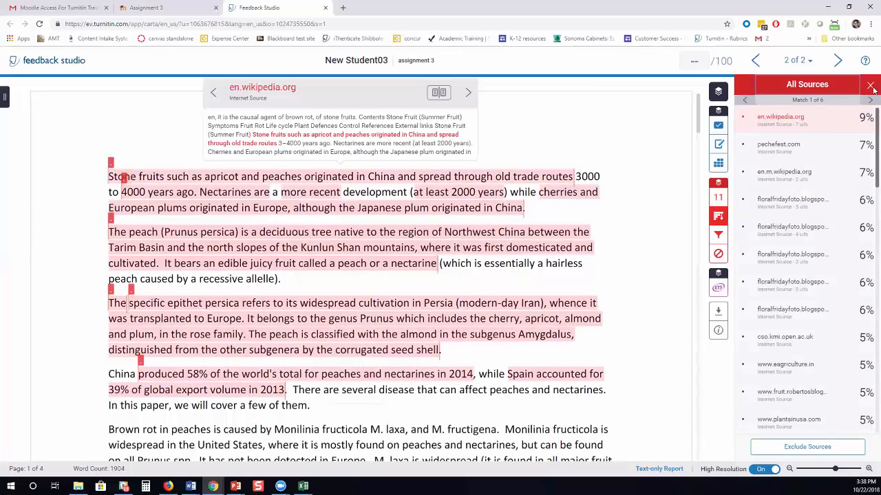
{"action": "left_click", "coordinate": [821, 119]}
{"action": "left_click", "coordinate": [814, 252]}
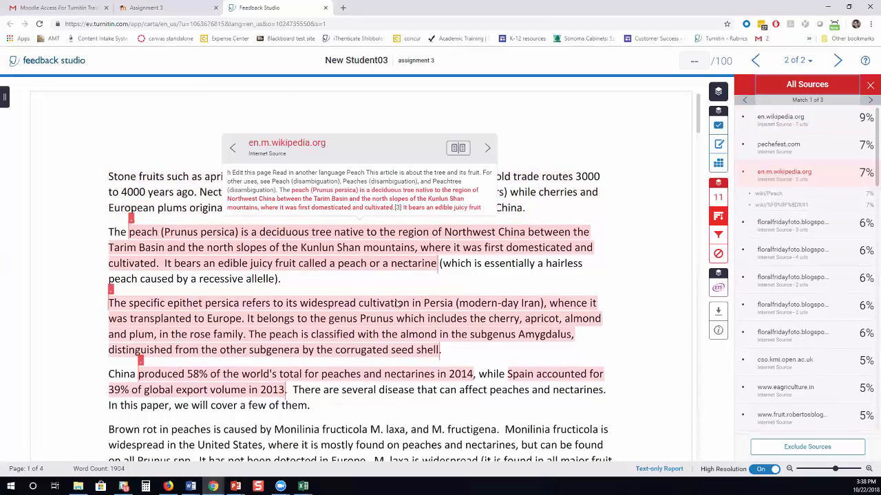
{"action": "scroll", "coordinate": [803, 205], "scroll_direction": "down", "scroll_amount": 1}
{"action": "scroll", "coordinate": [803, 205], "scroll_direction": "down", "scroll_amount": 1}
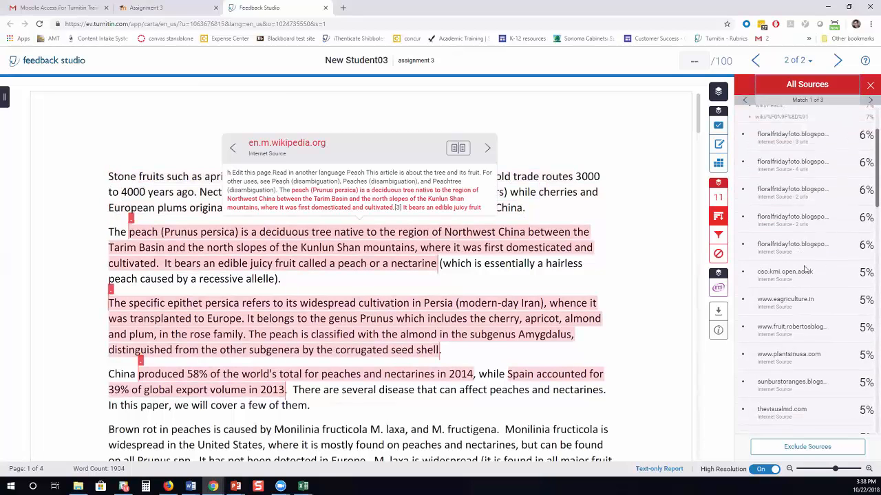
{"action": "left_click", "coordinate": [789, 300]}
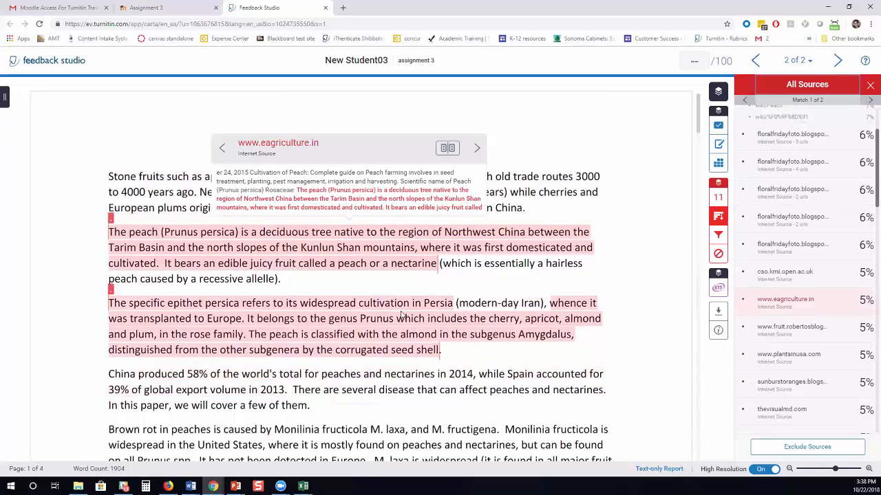
{"action": "scroll", "coordinate": [770, 327], "scroll_direction": "down", "scroll_amount": 3}
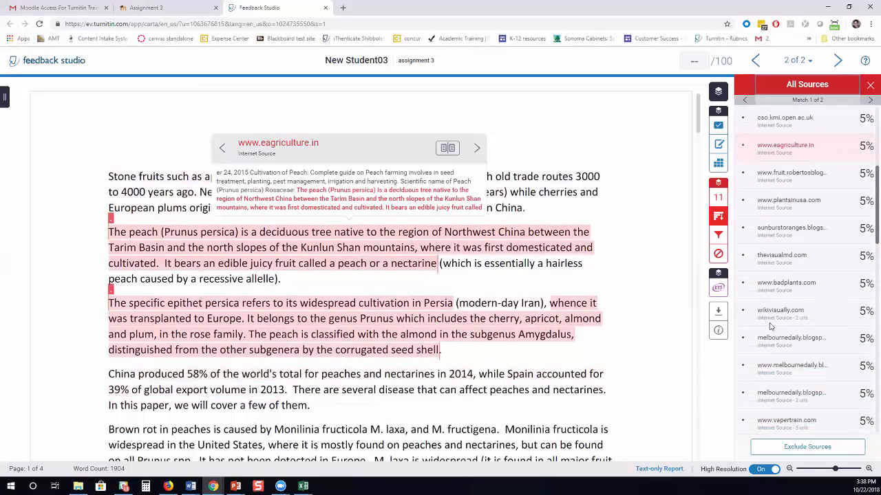
{"action": "left_click", "coordinate": [790, 338]}
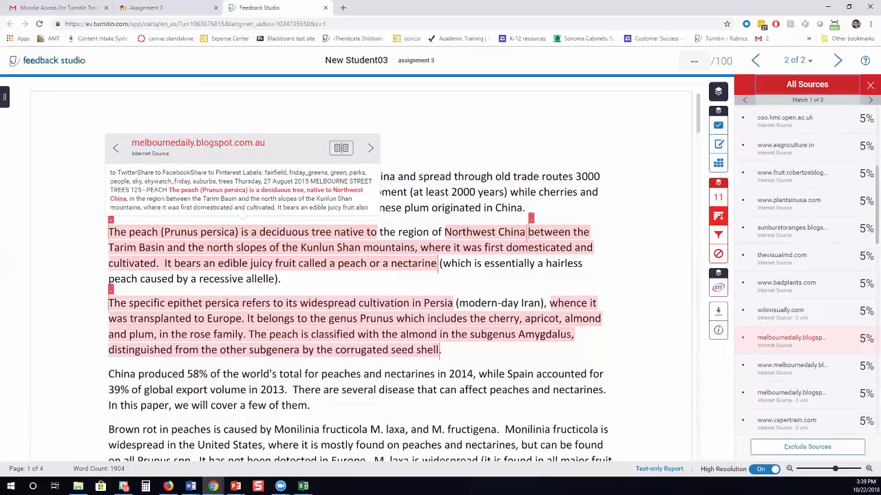
Preview the floralfridayfoto, cso.kmi.open.ac.uk and fruit.robertosblogs.net source matches.
{"action": "key", "text": "alt+Tab"}
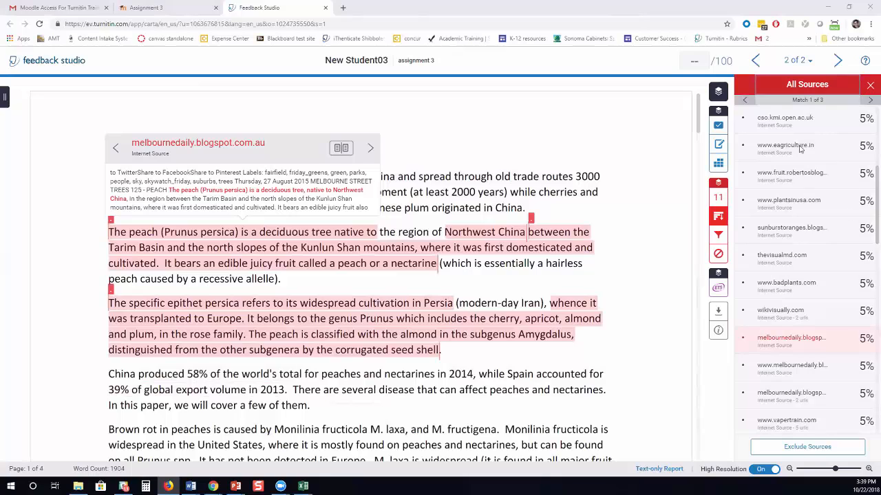
{"action": "scroll", "coordinate": [804, 349], "scroll_direction": "down", "scroll_amount": 1}
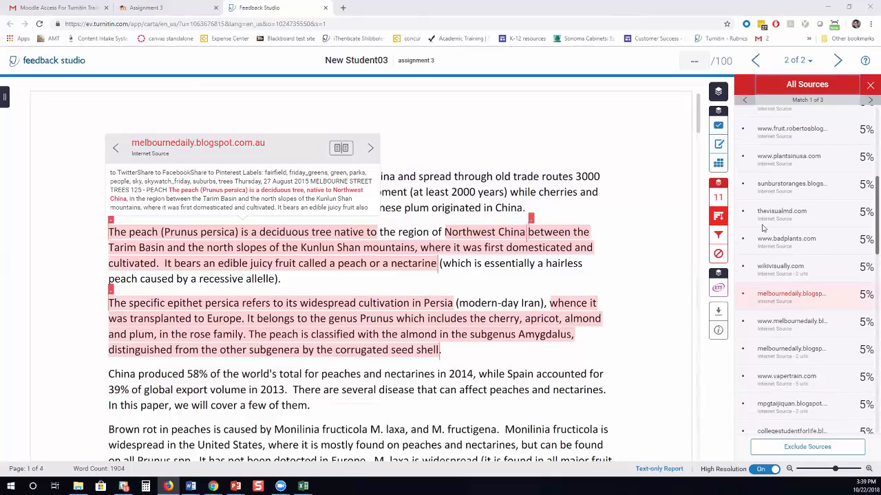
{"action": "left_click", "coordinate": [717, 202]}
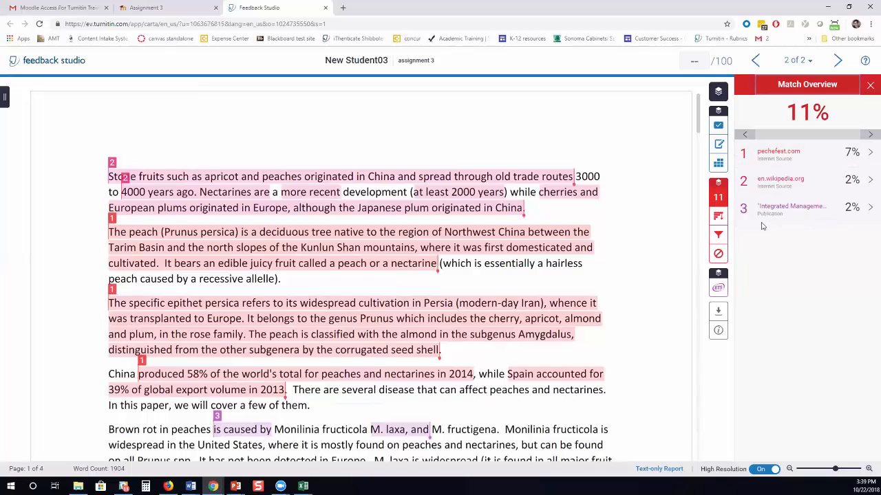
{"action": "left_click", "coordinate": [717, 218]}
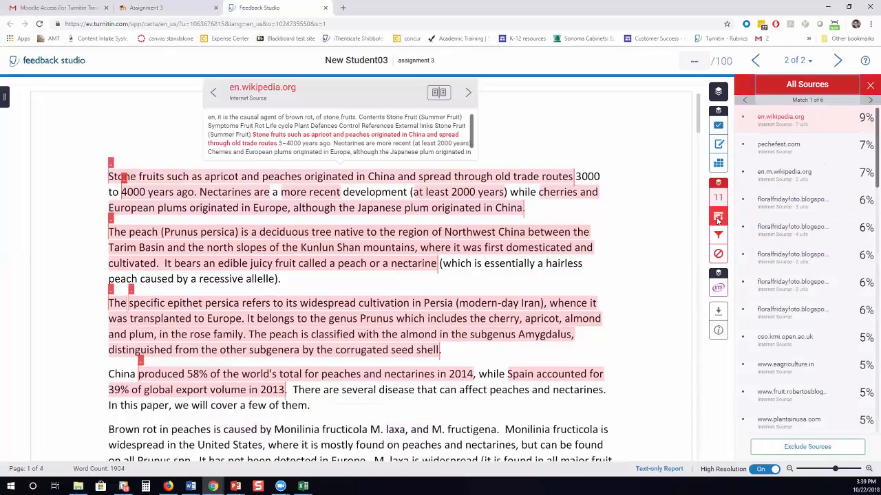
{"action": "left_click", "coordinate": [816, 304]}
{"action": "left_click", "coordinate": [809, 337]}
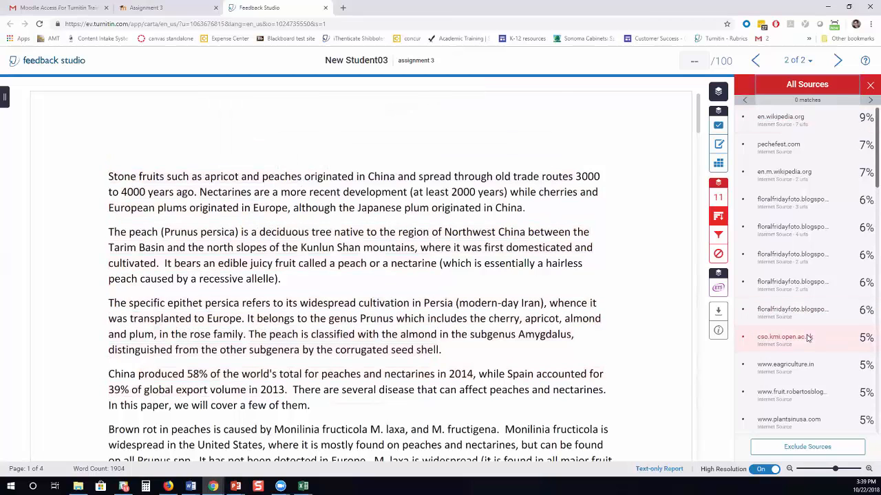
{"action": "left_click", "coordinate": [794, 397]}
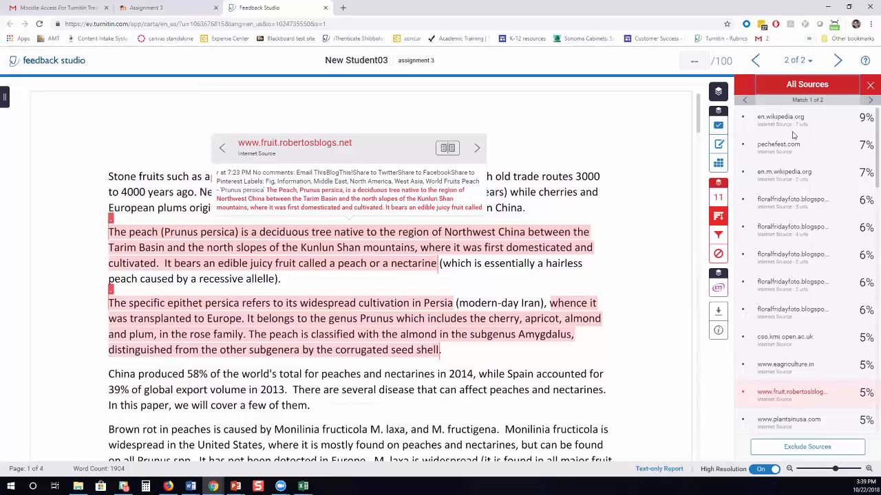
Exclude the en.wikipedia.org and en.m.wikipedia.org sources from the report.
{"action": "left_click", "coordinate": [807, 447]}
{"action": "left_click", "coordinate": [743, 118]}
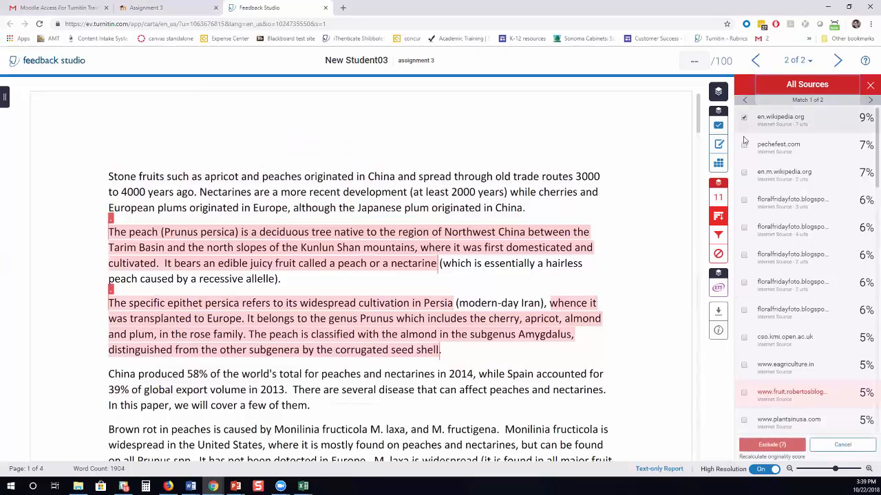
{"action": "left_click", "coordinate": [743, 146]}
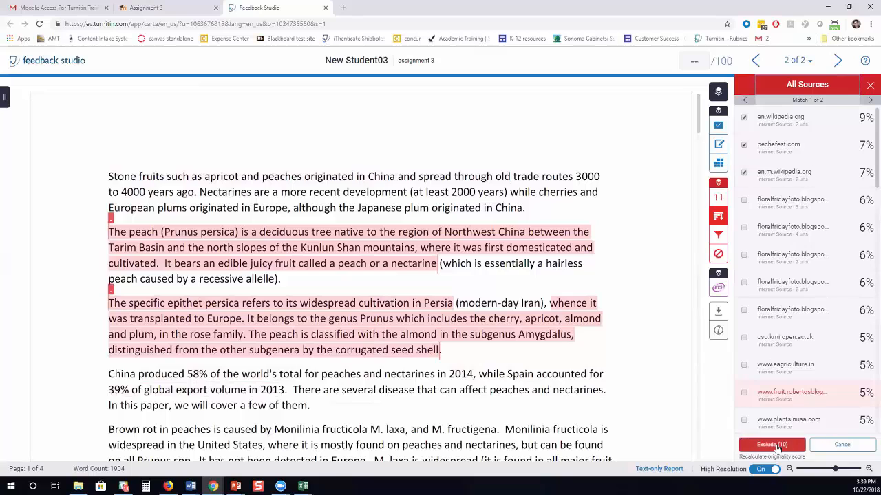
{"action": "left_click", "coordinate": [772, 444]}
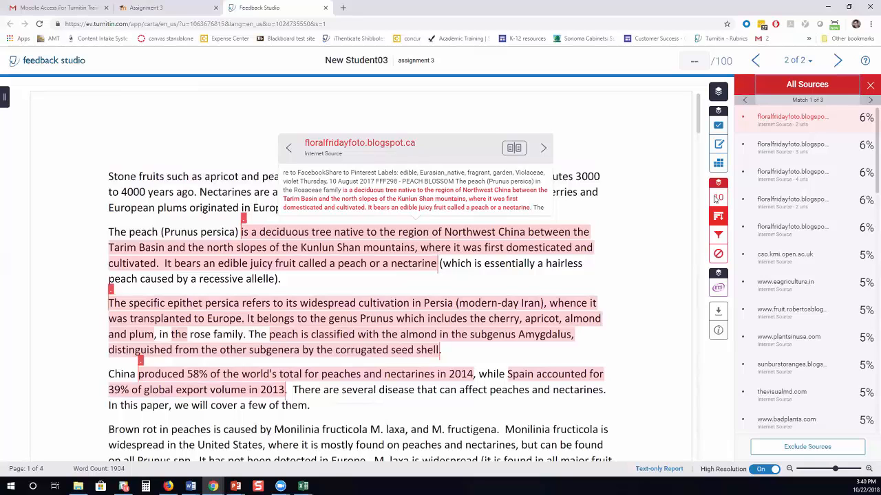
Restore all excluded sources from the Excluded Sources list.
{"action": "left_click", "coordinate": [719, 254]}
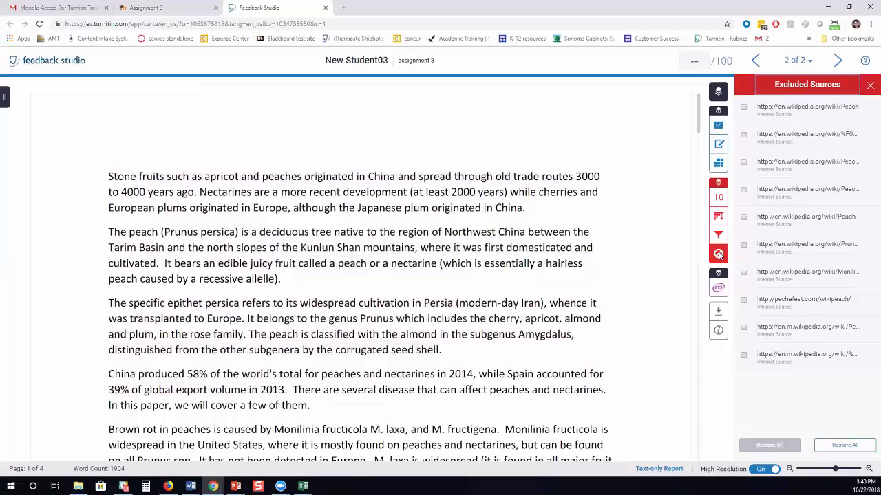
{"action": "left_click", "coordinate": [743, 108]}
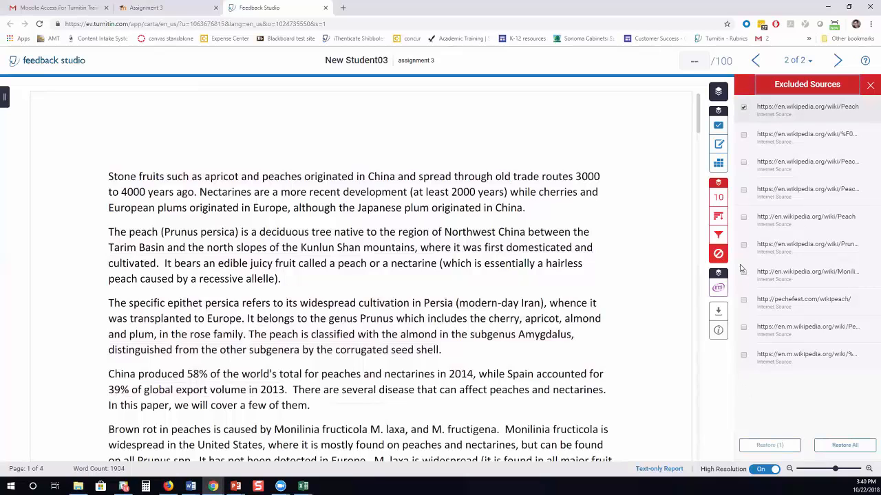
{"action": "left_click", "coordinate": [843, 445]}
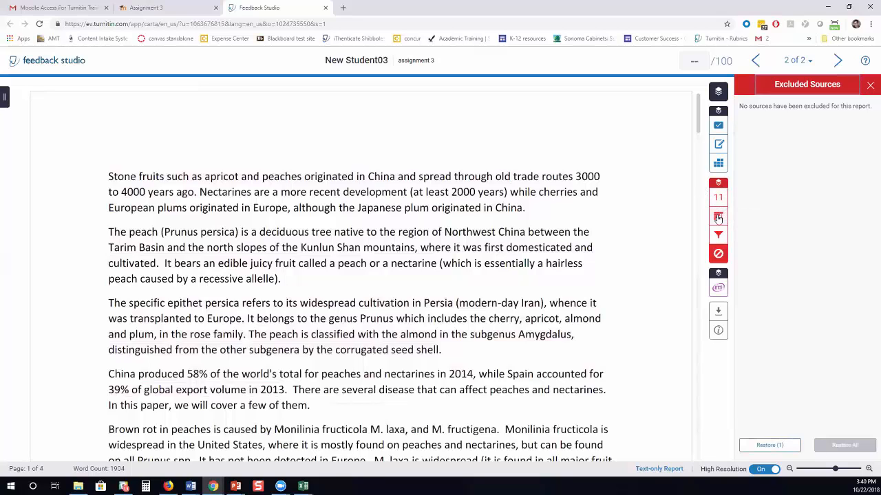
Preview the brown rot publication match and the 1% 'Submitted to University of Queensland' paper match.
{"action": "left_click", "coordinate": [718, 218]}
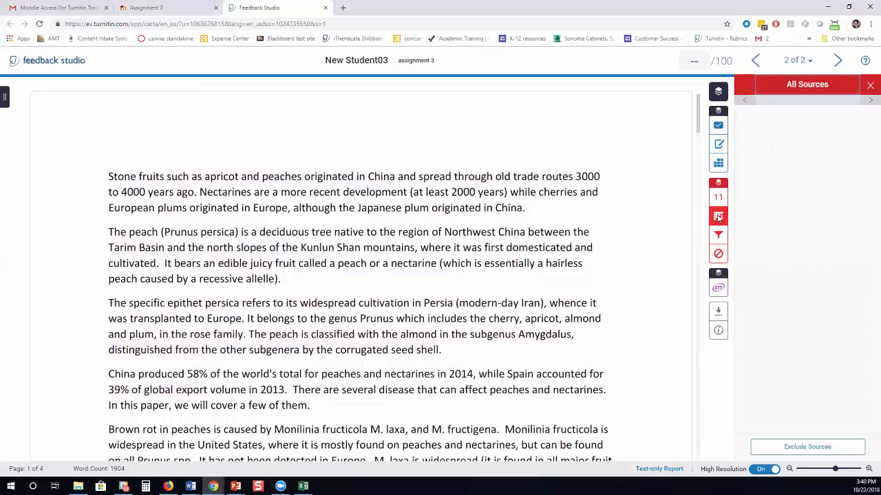
{"action": "scroll", "coordinate": [788, 313], "scroll_direction": "down", "scroll_amount": 1}
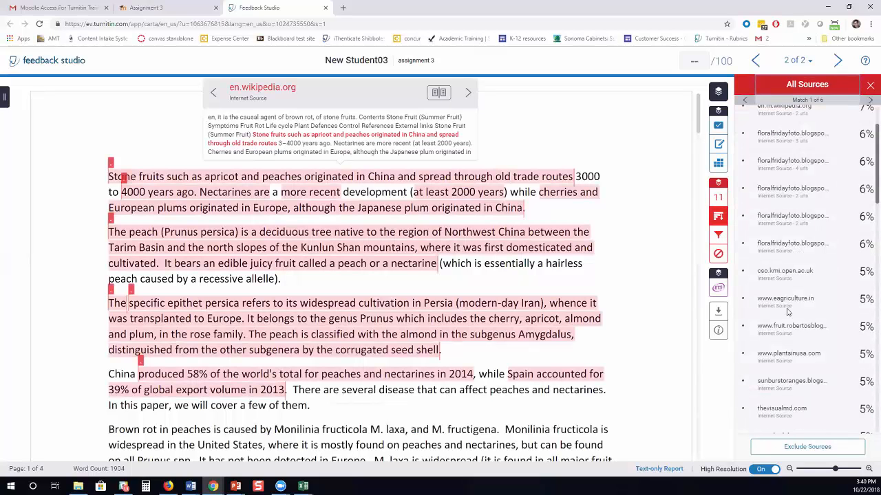
{"action": "scroll", "coordinate": [787, 313], "scroll_direction": "down", "scroll_amount": 8}
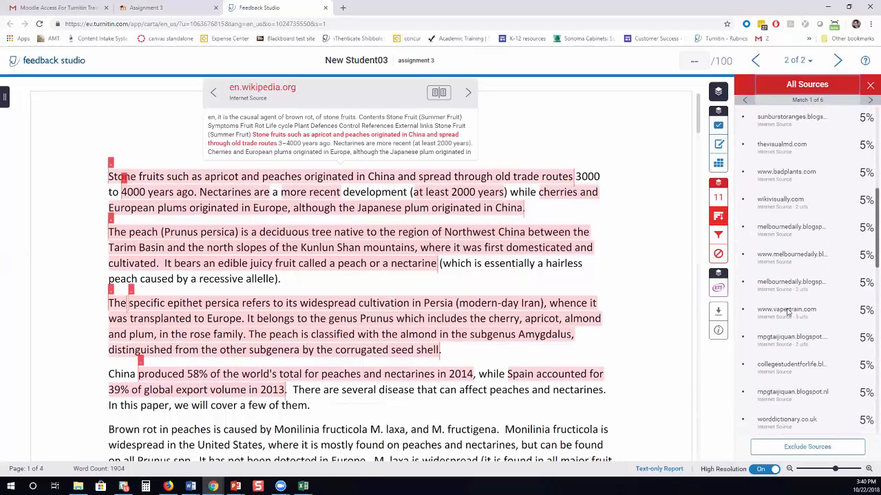
{"action": "scroll", "coordinate": [788, 312], "scroll_direction": "down", "scroll_amount": 8}
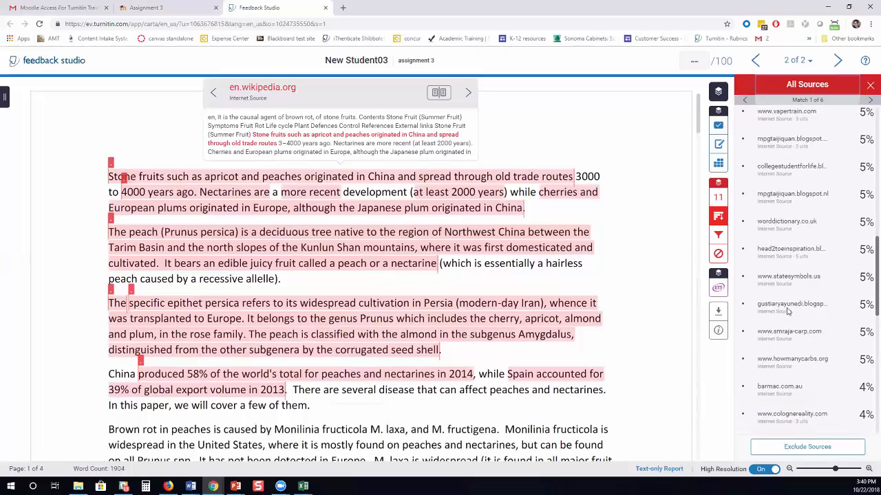
{"action": "scroll", "coordinate": [788, 314], "scroll_direction": "down", "scroll_amount": 3}
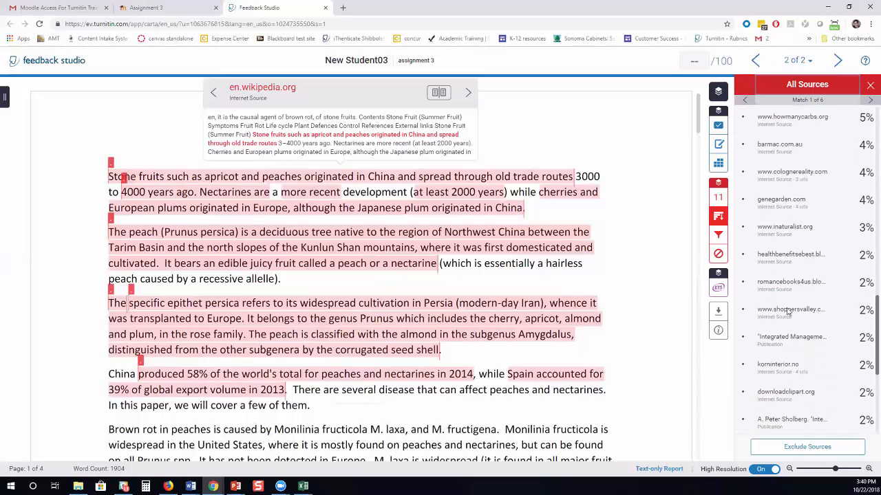
{"action": "left_click", "coordinate": [776, 339]}
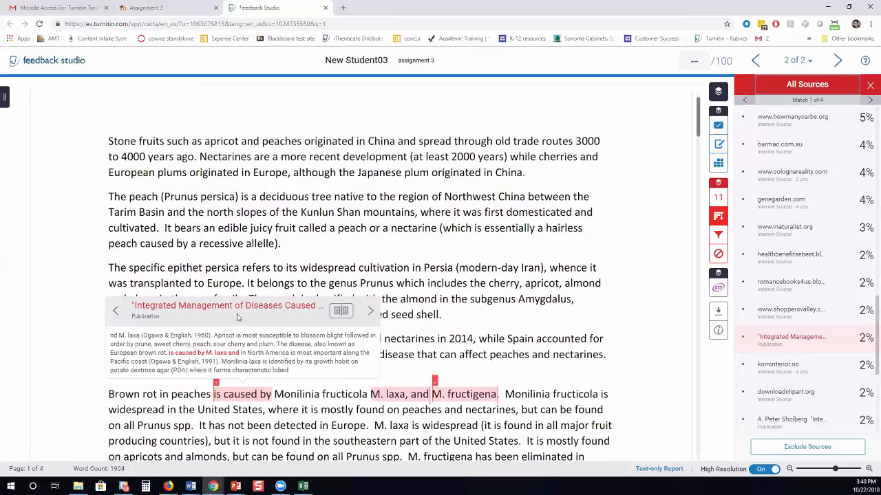
{"action": "scroll", "coordinate": [775, 365], "scroll_direction": "down", "scroll_amount": 3}
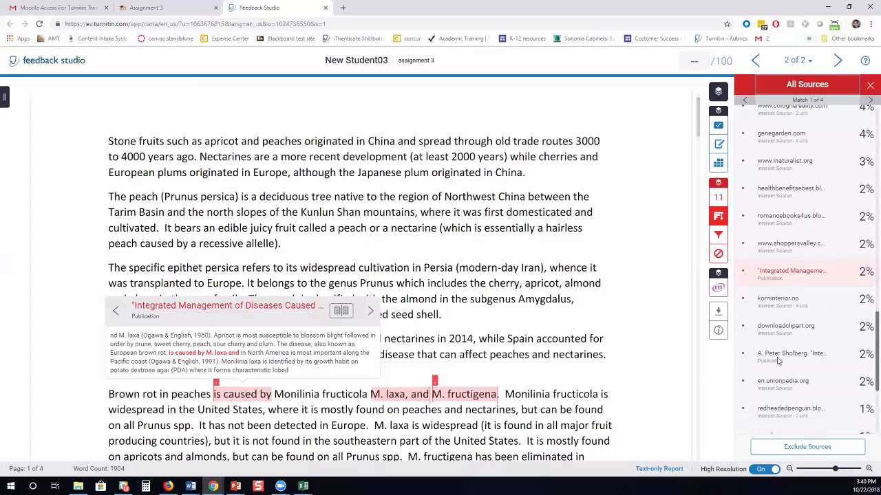
{"action": "scroll", "coordinate": [777, 361], "scroll_direction": "down", "scroll_amount": 1}
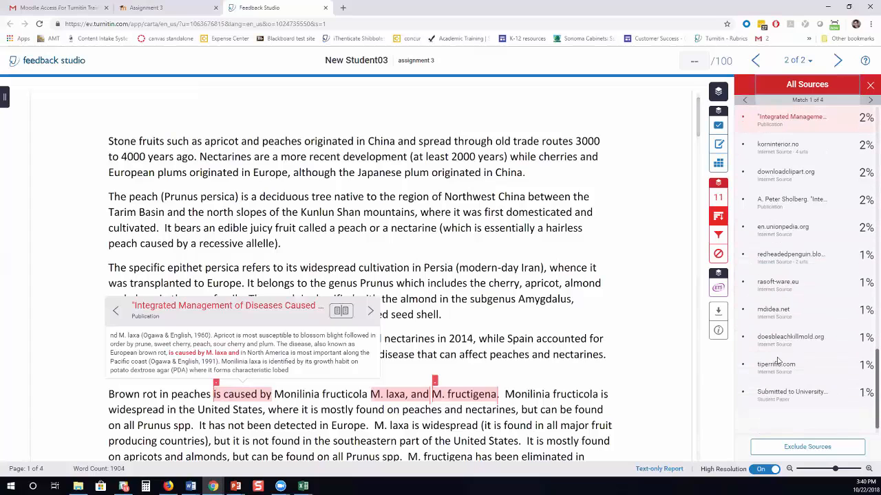
{"action": "left_click", "coordinate": [770, 396]}
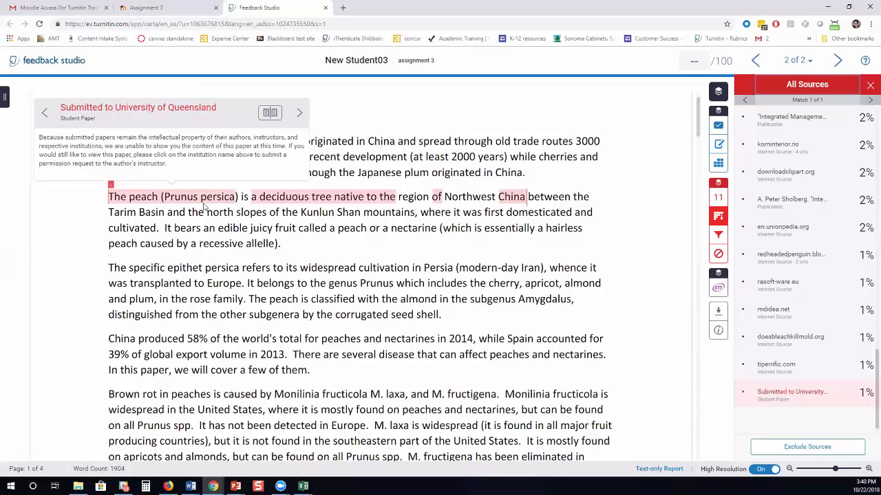
{"action": "scroll", "coordinate": [821, 252], "scroll_direction": "up", "scroll_amount": 10}
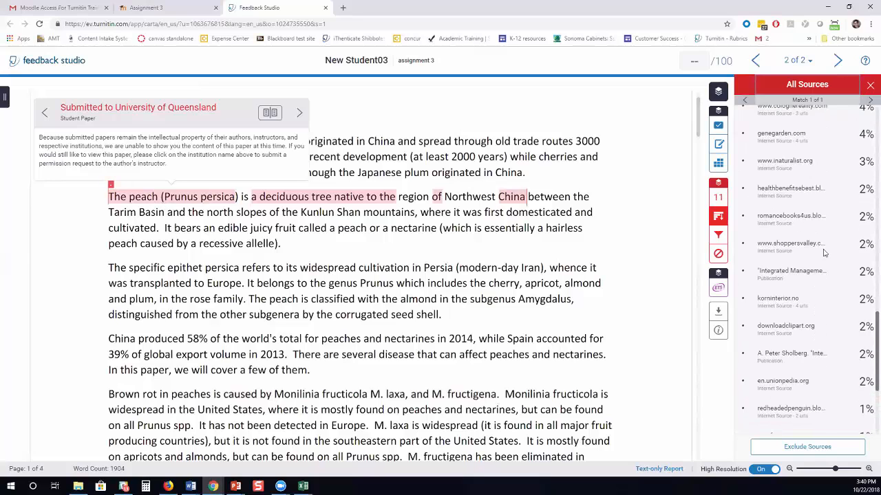
{"action": "scroll", "coordinate": [823, 252], "scroll_direction": "up", "scroll_amount": 5}
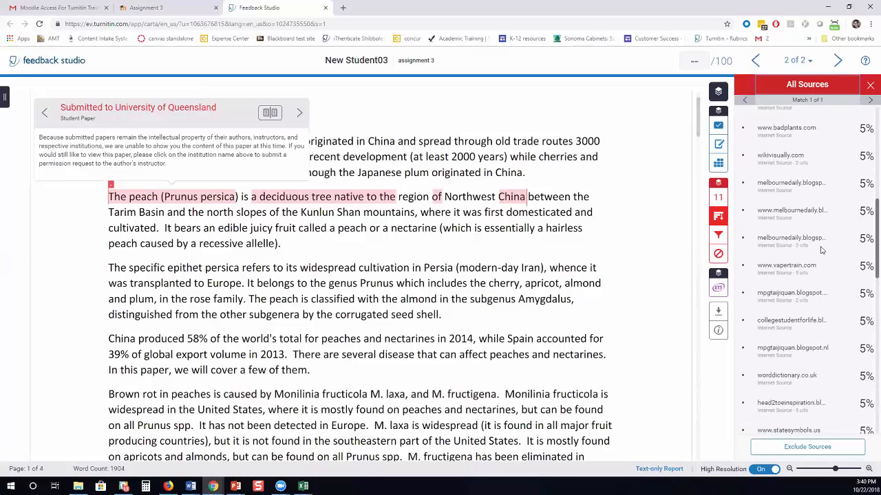
{"action": "scroll", "coordinate": [818, 248], "scroll_direction": "up", "scroll_amount": 4}
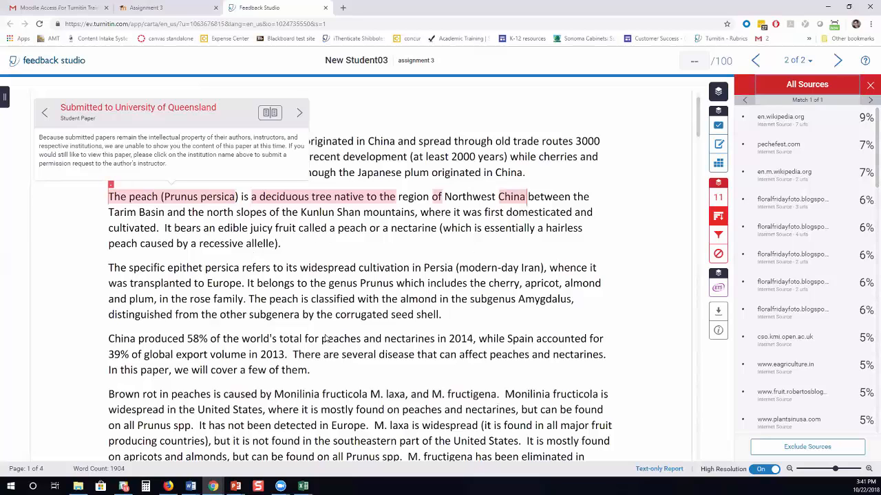
Open the University of Queensland paper's view-request page, then return to the Feedback Studio report.
{"action": "left_click", "coordinate": [142, 108]}
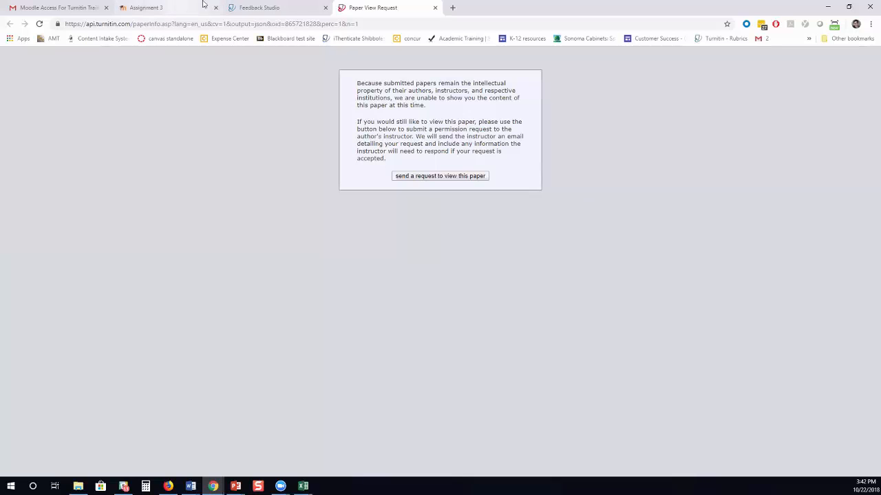
{"action": "key", "text": "ctrl+shift+Tab"}
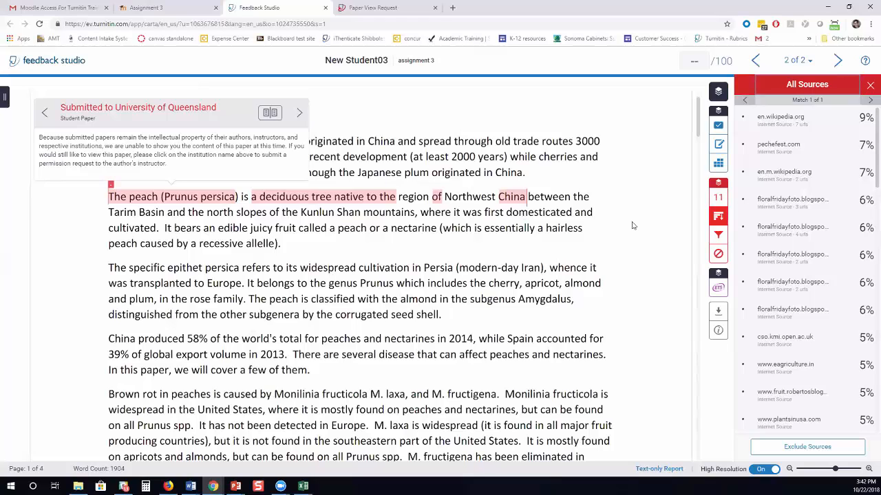
On the Student Test submission, exclude the bibliography from matching and accept the warnings.
{"action": "left_click", "coordinate": [718, 237]}
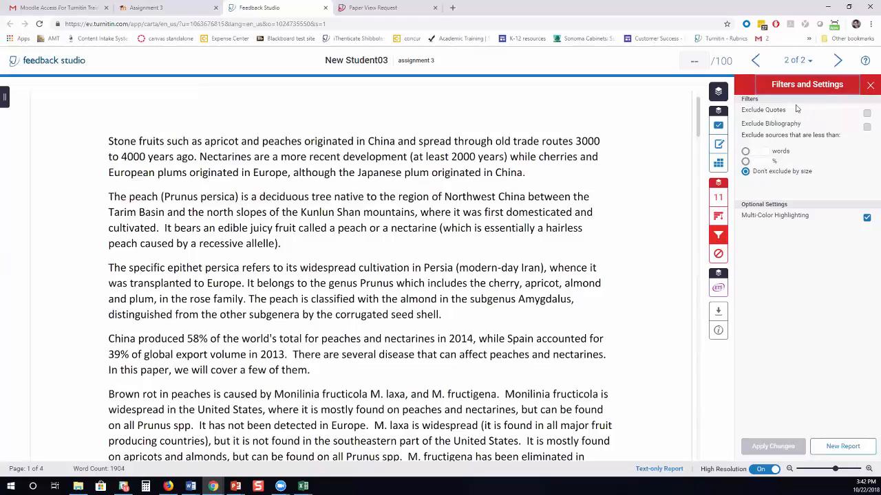
{"action": "left_click", "coordinate": [755, 62]}
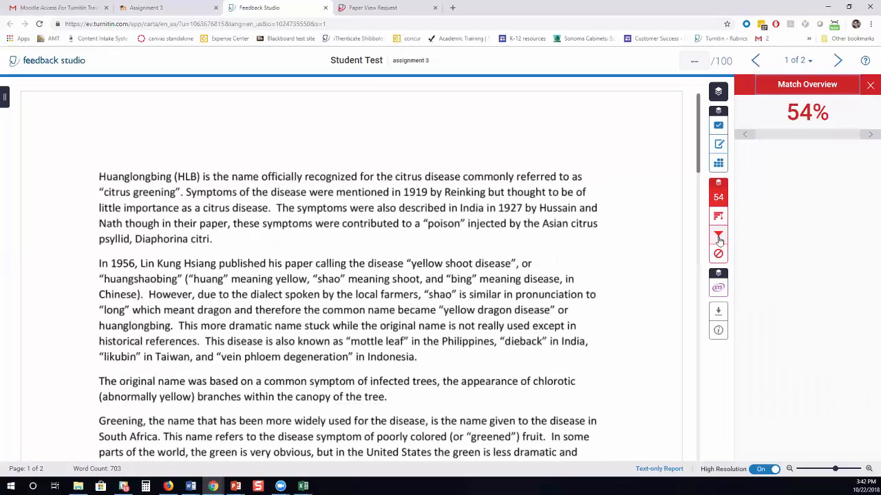
{"action": "left_click", "coordinate": [719, 238]}
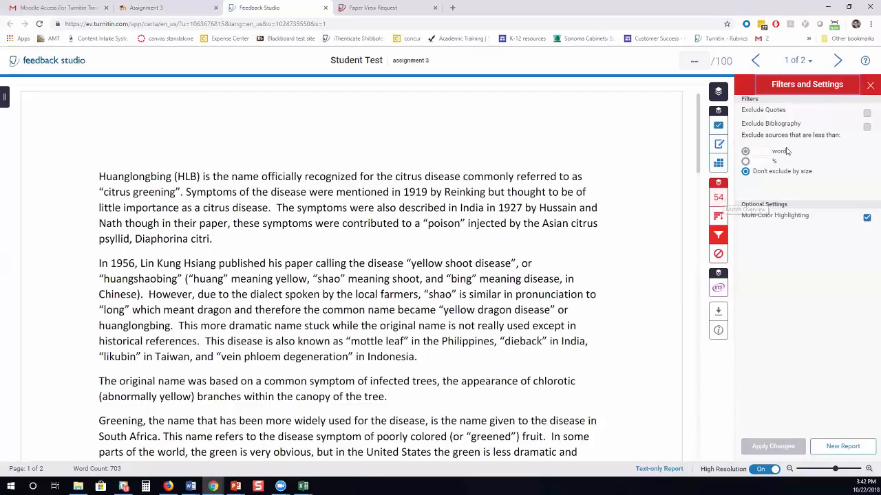
{"action": "left_click", "coordinate": [867, 127]}
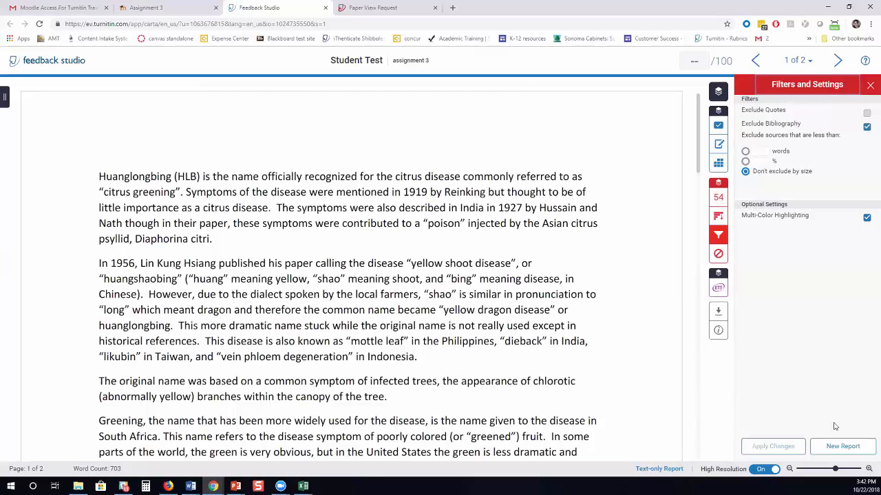
{"action": "left_click", "coordinate": [776, 446]}
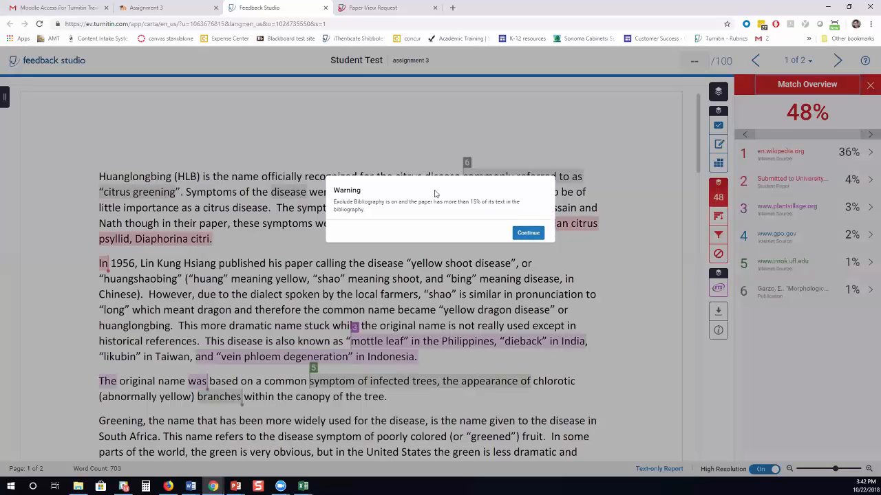
{"action": "left_click", "coordinate": [527, 234]}
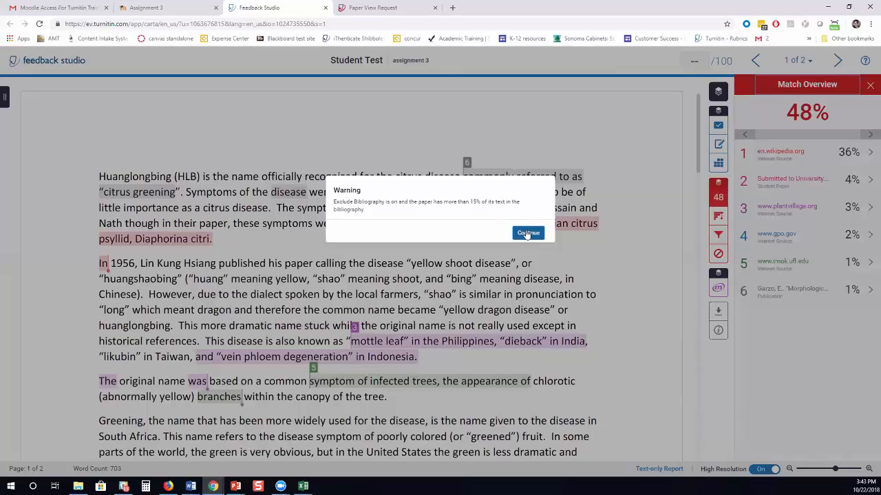
{"action": "left_click", "coordinate": [527, 233]}
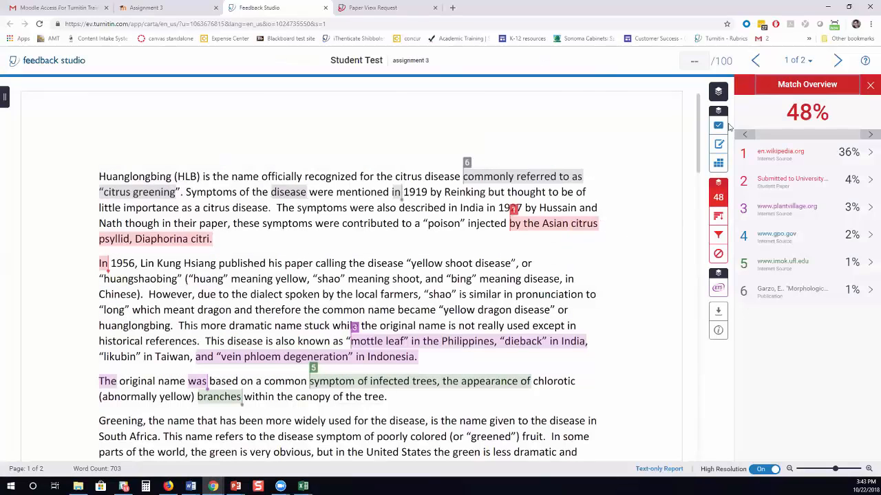
Also exclude quotes, dropping the paper's similarity to 46%.
{"action": "left_click", "coordinate": [718, 236]}
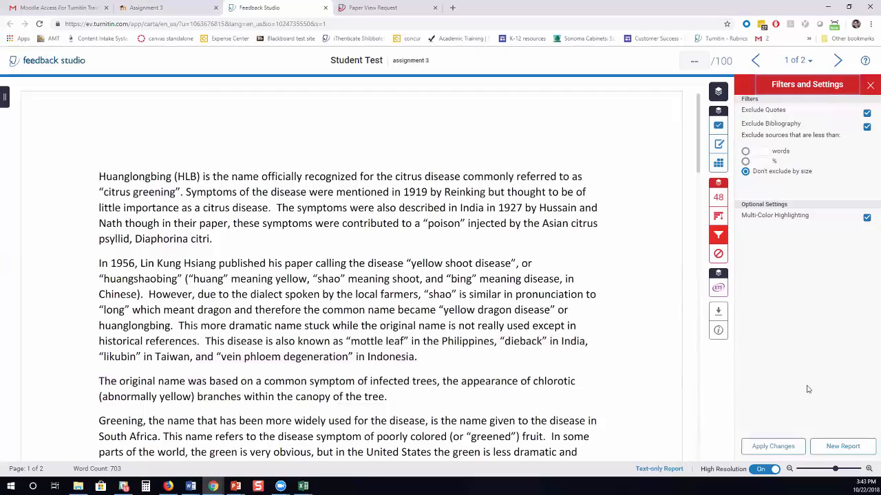
{"action": "left_click", "coordinate": [781, 447]}
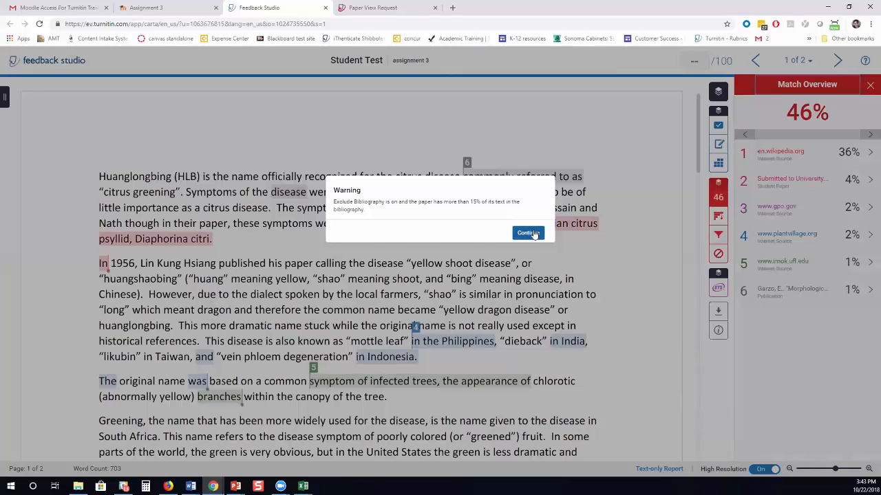
{"action": "left_click", "coordinate": [534, 234]}
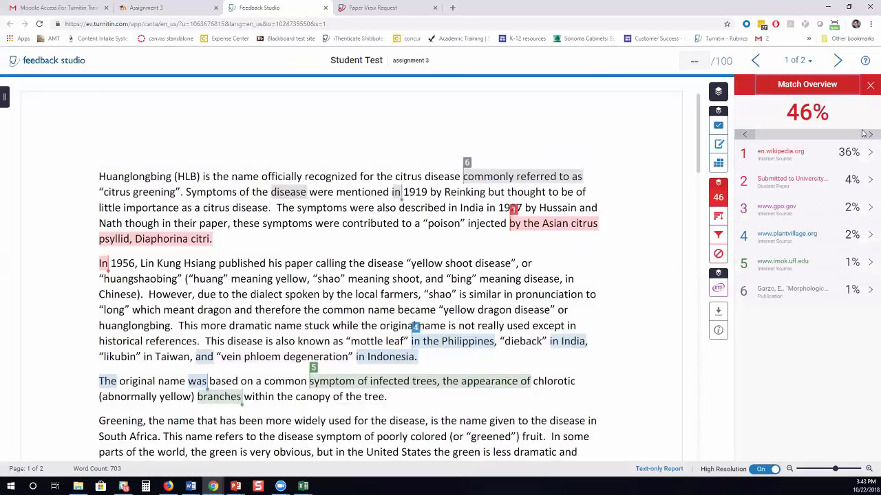
Exclude sources under 30 words, then under 10%, comparing the 34% results.
{"action": "left_click", "coordinate": [717, 235]}
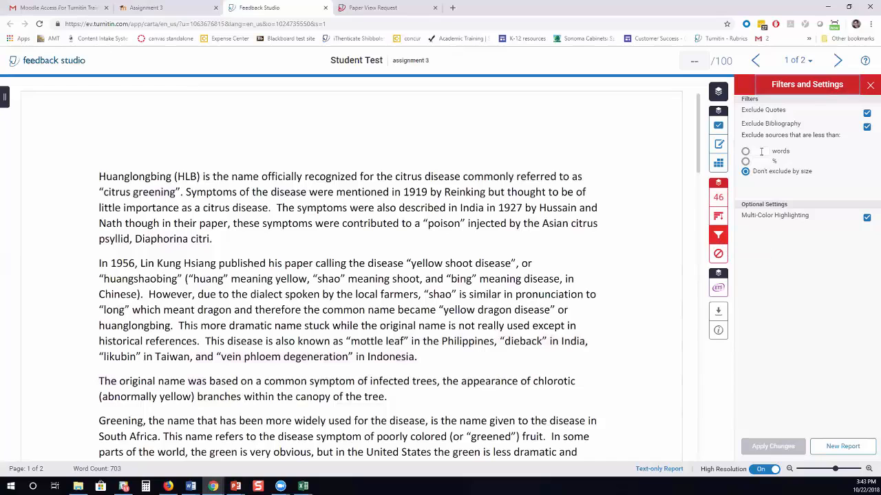
{"action": "left_click", "coordinate": [761, 152]}
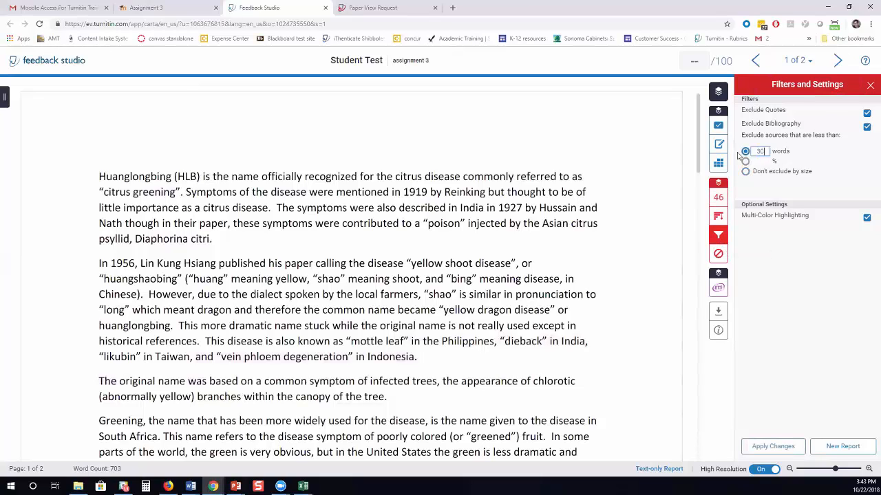
{"action": "left_click", "coordinate": [777, 446]}
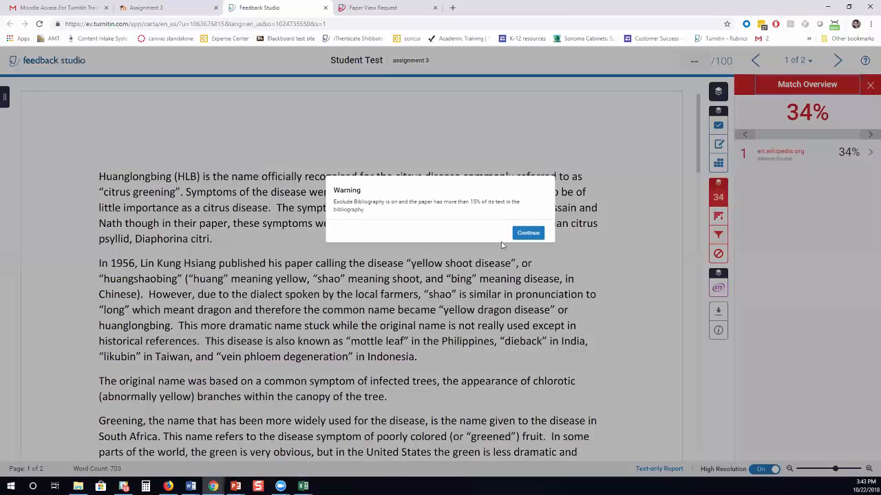
{"action": "left_click", "coordinate": [528, 236]}
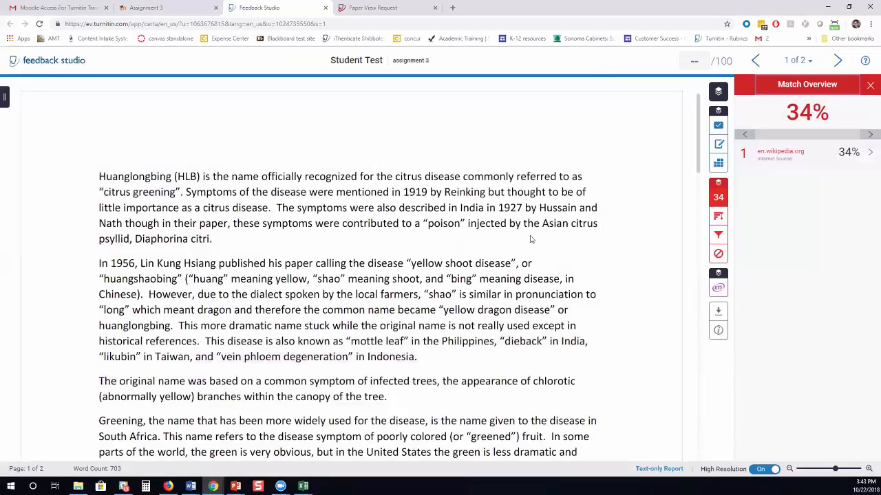
{"action": "left_click", "coordinate": [720, 236]}
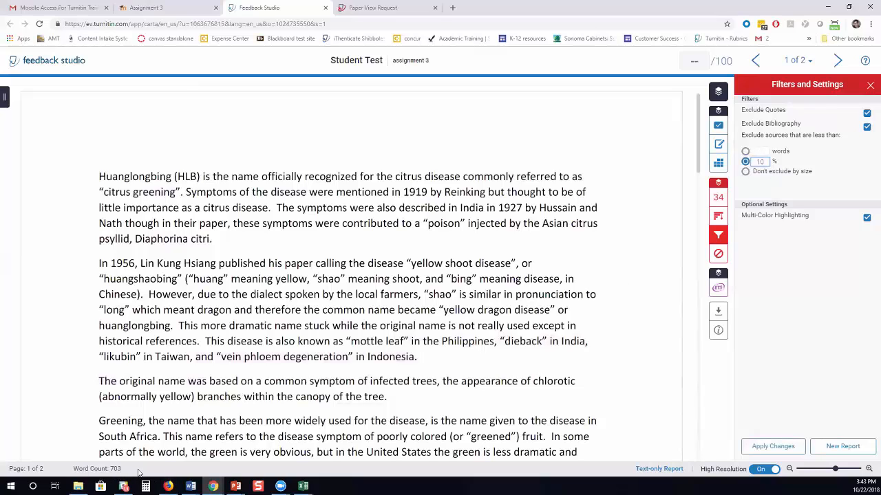
{"action": "left_click", "coordinate": [776, 448]}
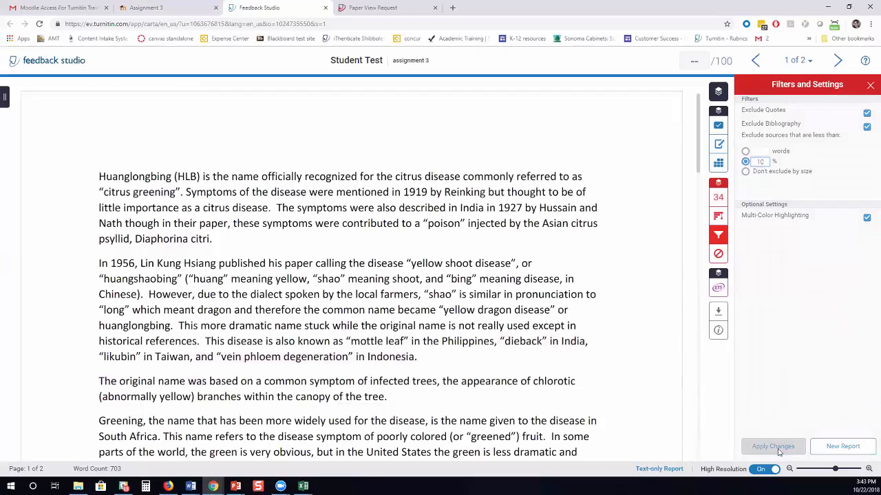
{"action": "left_click", "coordinate": [527, 234]}
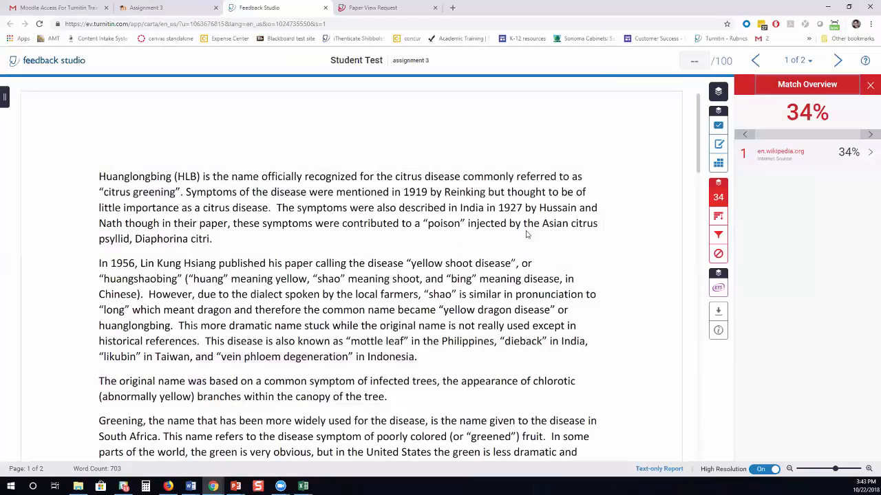
Switch the filter back to Don't exclude by size and apply.
{"action": "left_click", "coordinate": [718, 235]}
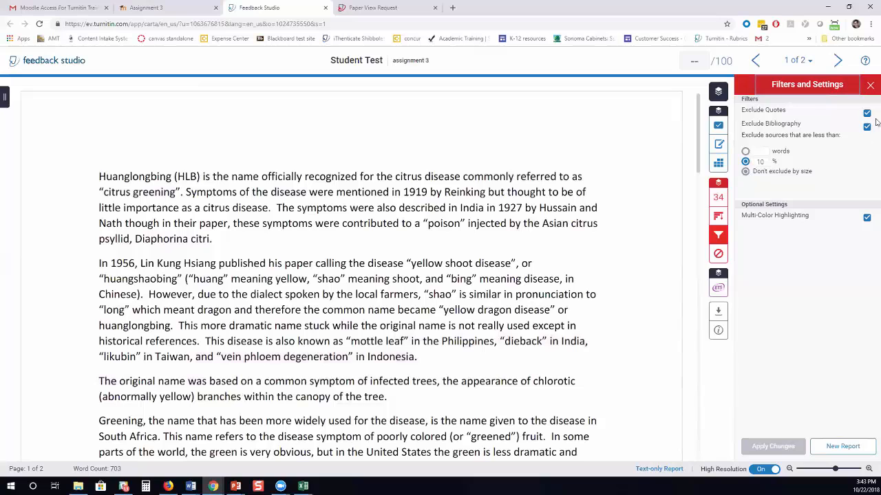
{"action": "left_click", "coordinate": [745, 171]}
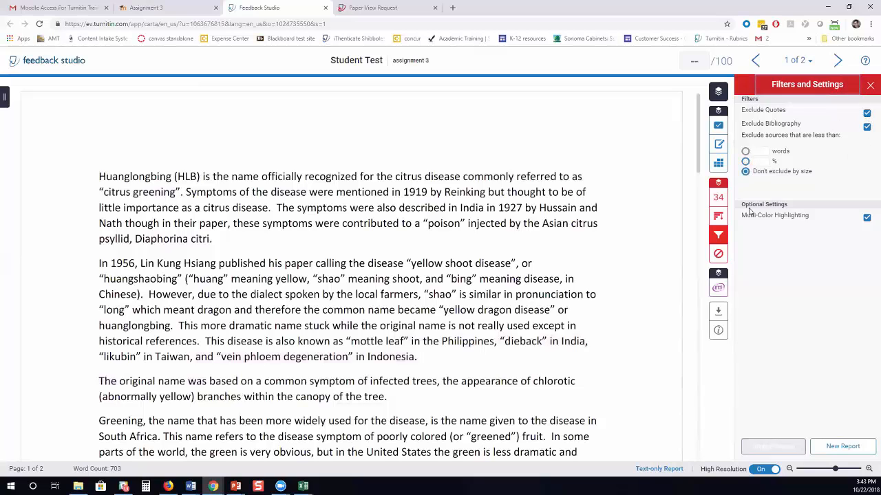
{"action": "left_click", "coordinate": [773, 447]}
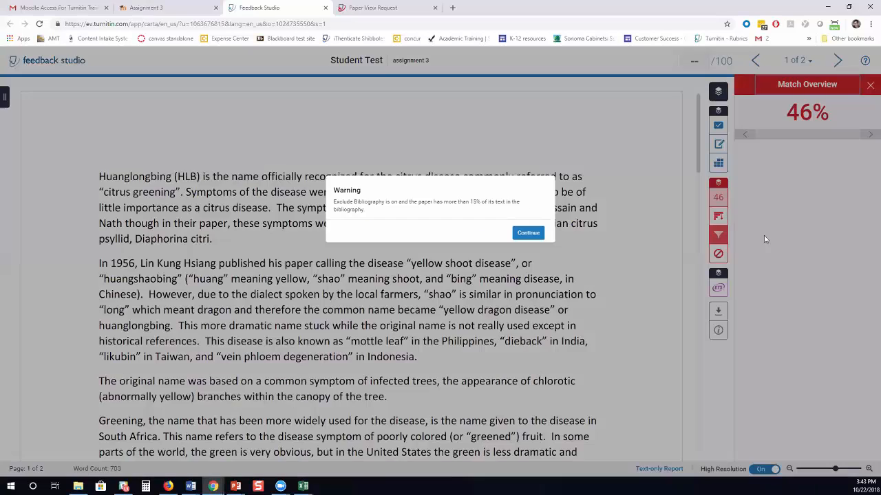
{"action": "left_click", "coordinate": [529, 233]}
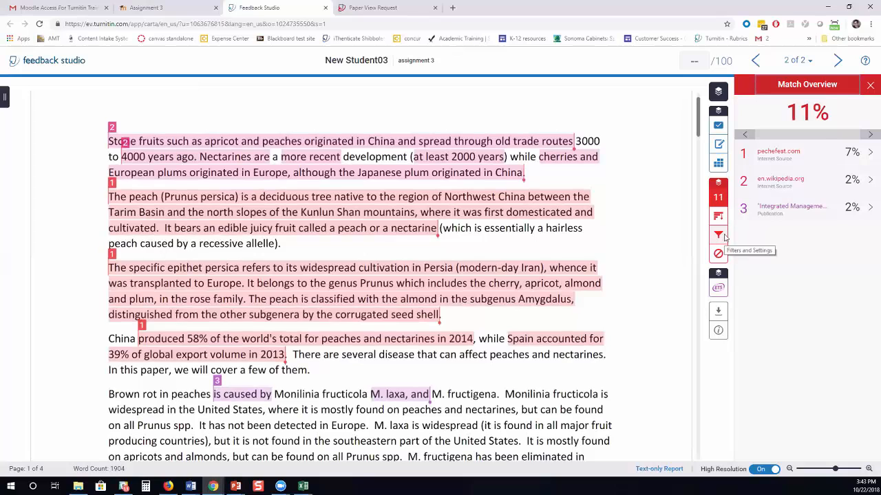
On New Student03's paper, exclude the bibliography and sources under 10%.
{"action": "left_click", "coordinate": [717, 234]}
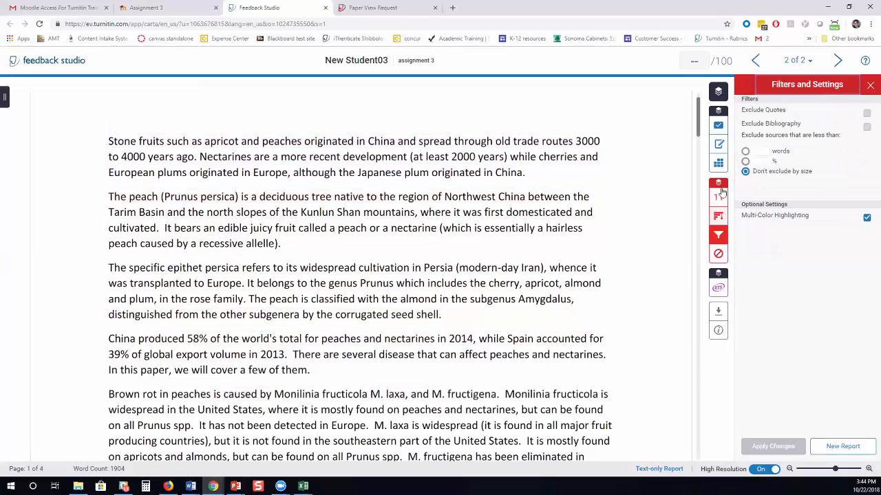
{"action": "left_click", "coordinate": [755, 63]}
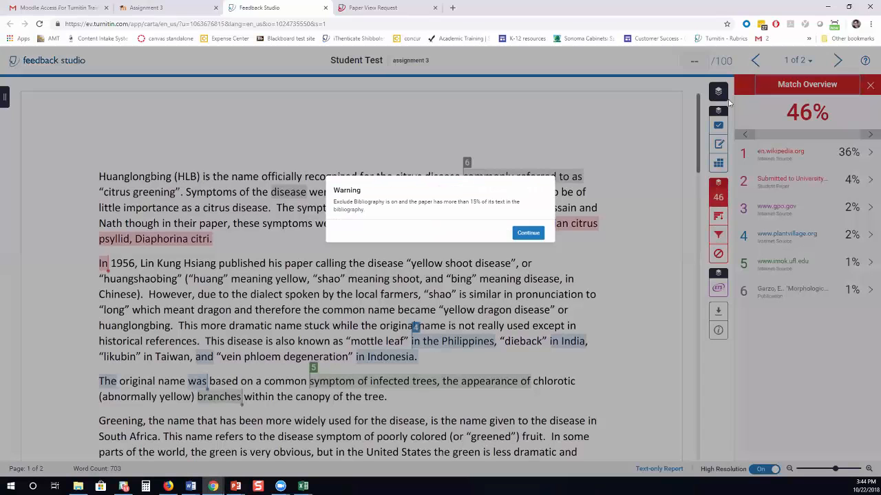
{"action": "left_click", "coordinate": [528, 234]}
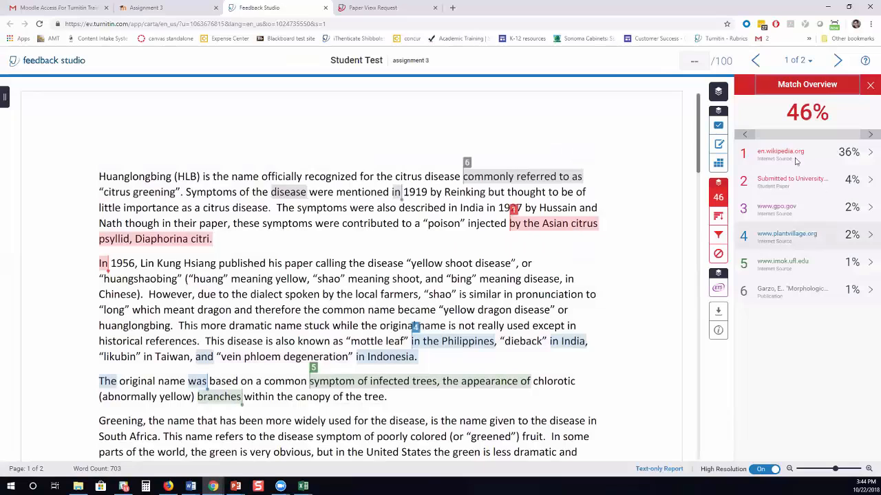
{"action": "left_click", "coordinate": [718, 235]}
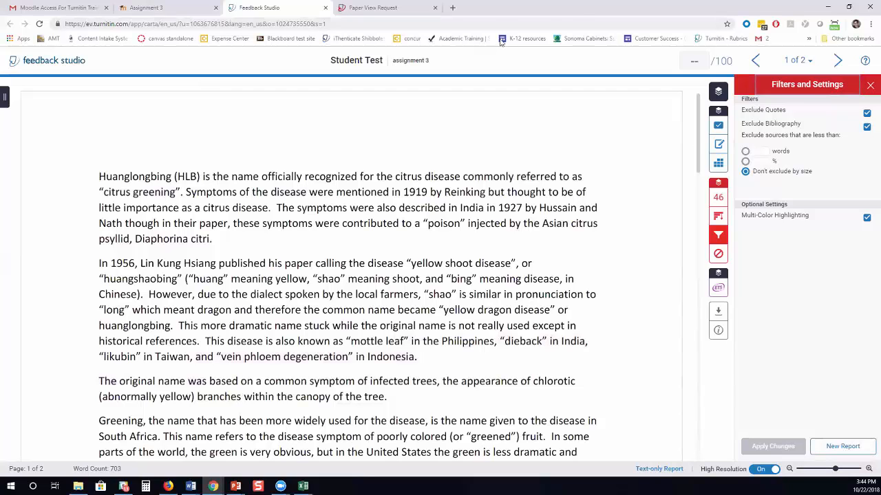
{"action": "left_click", "coordinate": [838, 60]}
{"action": "left_click", "coordinate": [718, 234]}
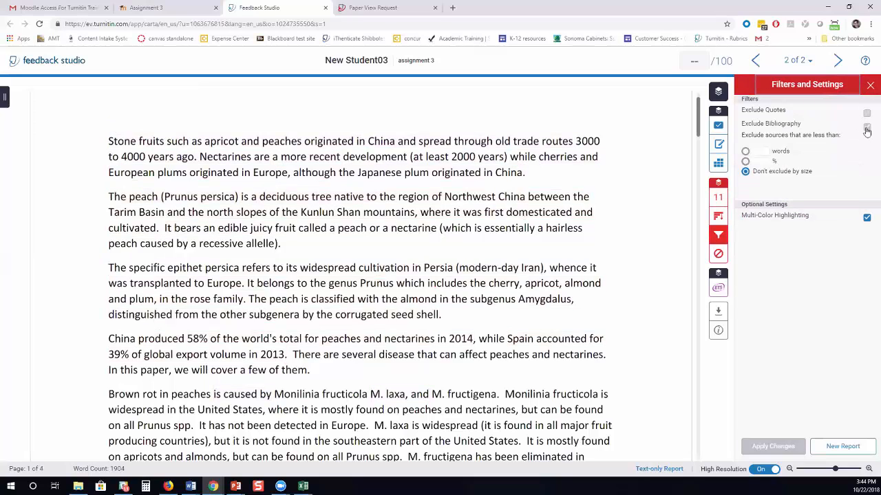
{"action": "left_click", "coordinate": [866, 127]}
{"action": "left_click", "coordinate": [772, 447]}
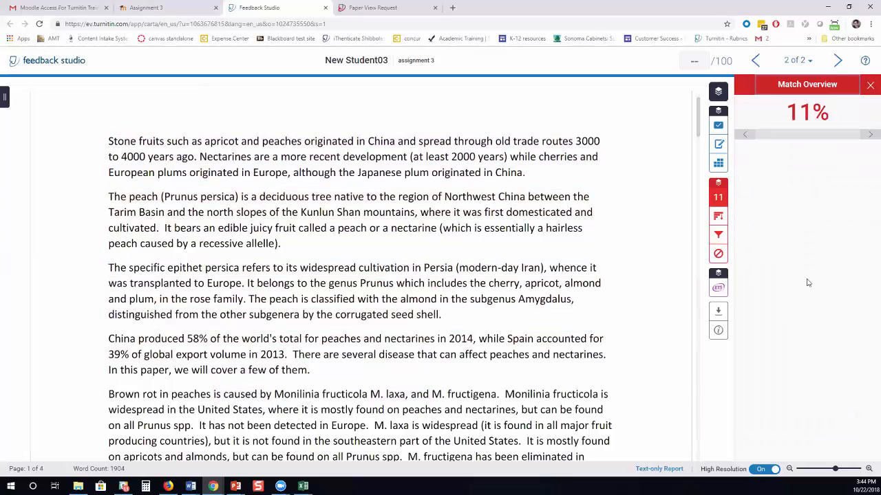
{"action": "left_click", "coordinate": [773, 162]}
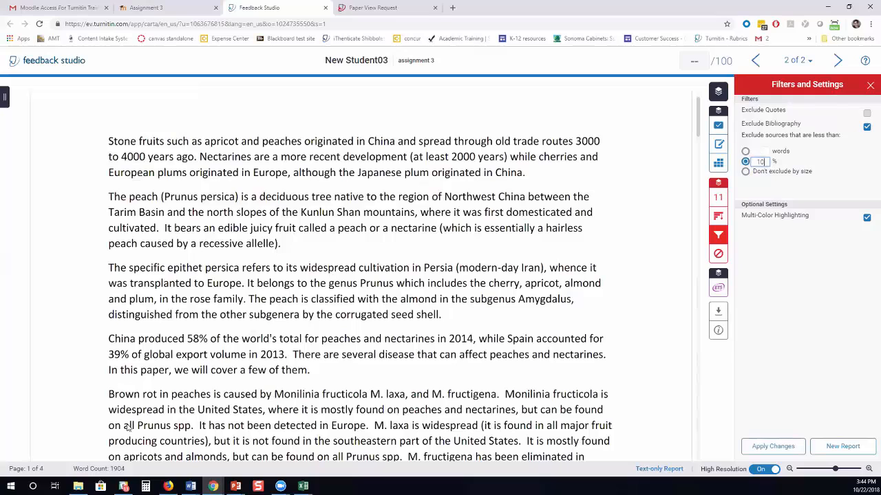
{"action": "left_click", "coordinate": [792, 447]}
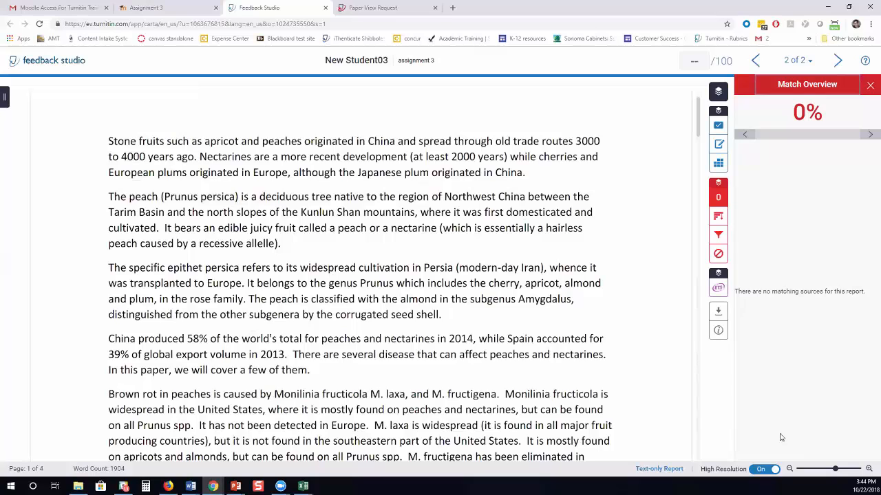
Remove New Student03's bibliography and size exclusions, giving 11% similarity.
{"action": "left_click", "coordinate": [718, 235]}
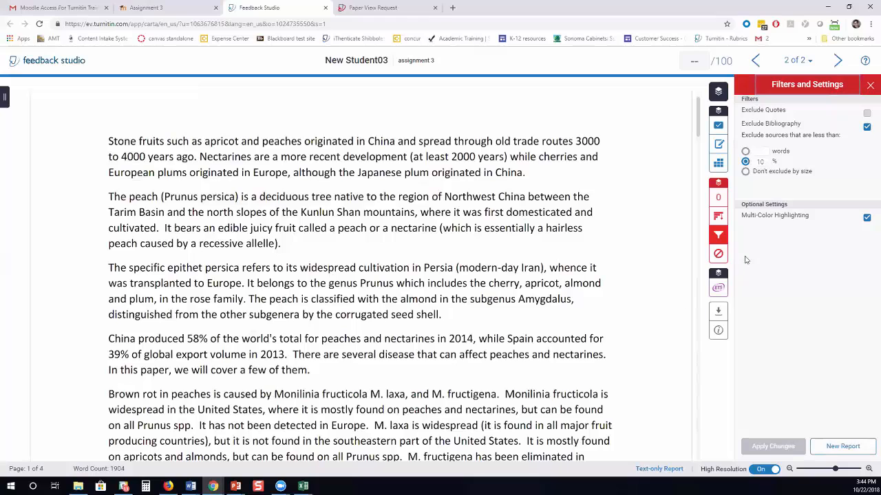
{"action": "left_click", "coordinate": [865, 125]}
{"action": "left_click", "coordinate": [745, 171]}
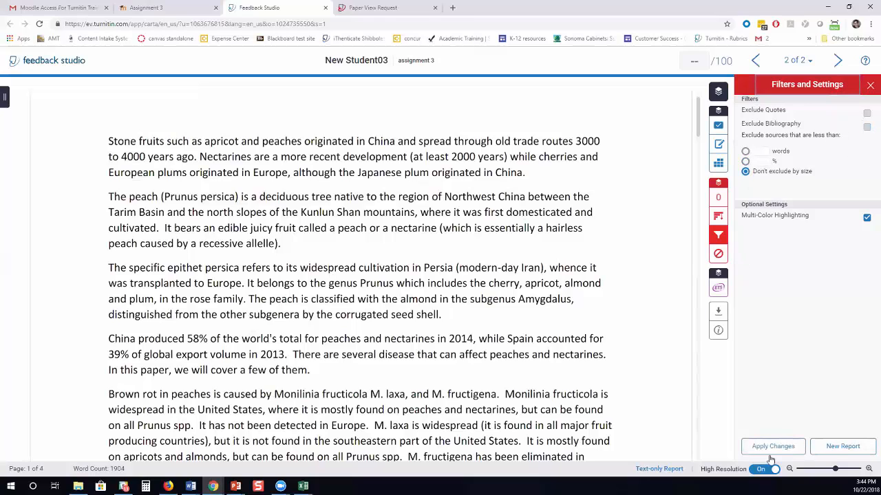
{"action": "left_click", "coordinate": [788, 446]}
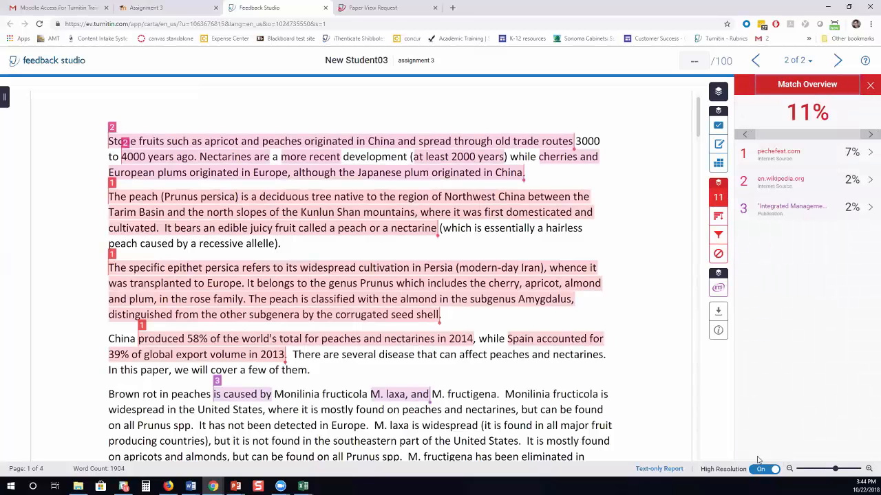
Stop excluding quotes and the bibliography on Student Test, restoring its 54% score.
{"action": "left_click", "coordinate": [755, 61]}
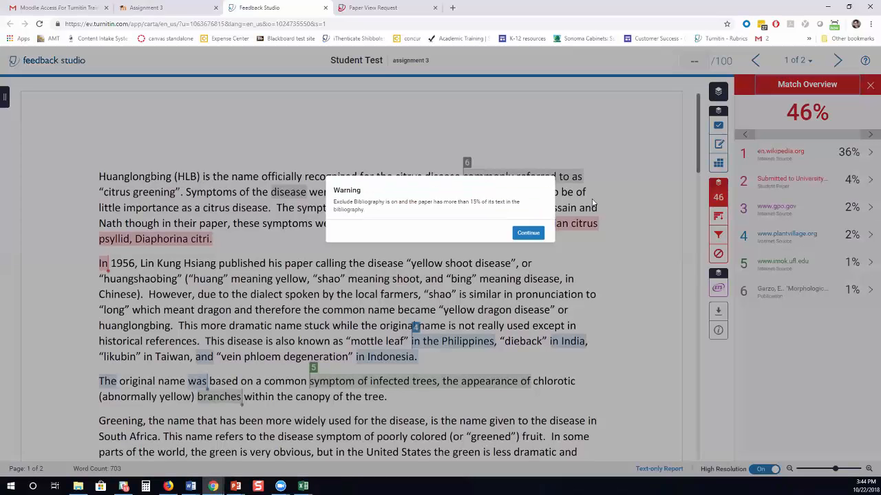
{"action": "left_click", "coordinate": [528, 233]}
{"action": "left_click", "coordinate": [717, 236]}
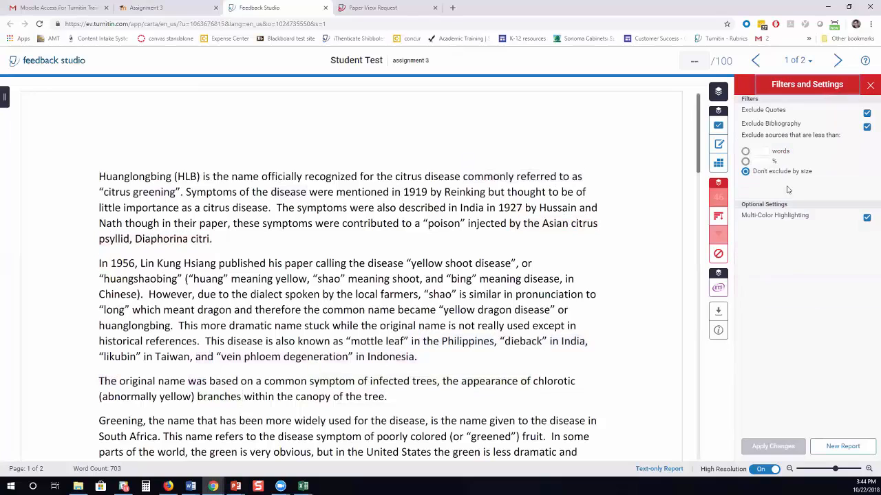
{"action": "left_click", "coordinate": [867, 129]}
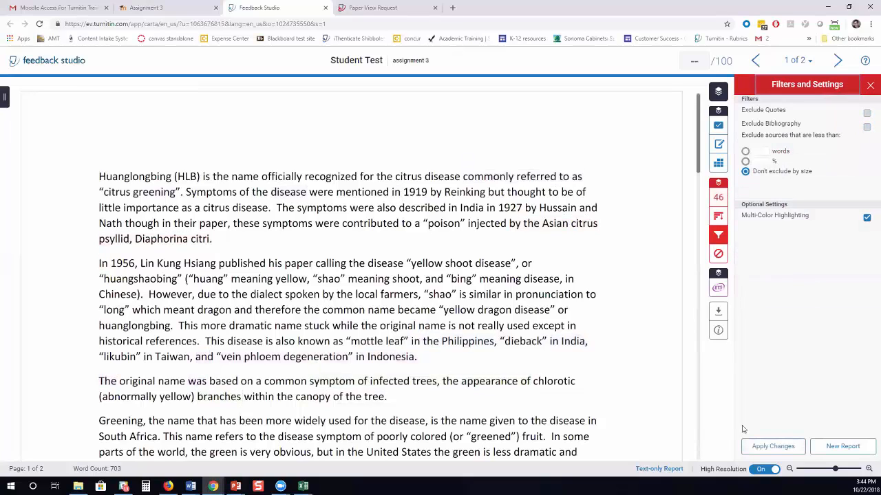
{"action": "left_click", "coordinate": [767, 446]}
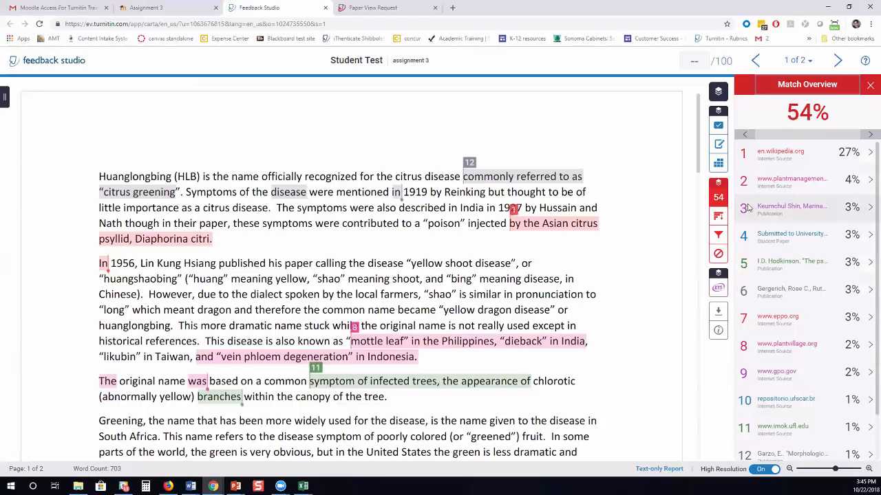
{"action": "left_click", "coordinate": [837, 60]}
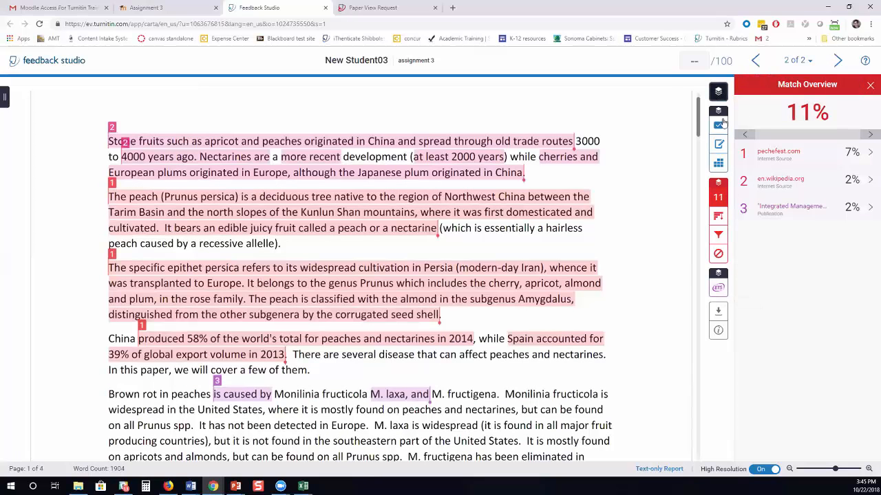
{"action": "left_click", "coordinate": [718, 91]}
Swap the Similarity layer for e-rater and review counts: Grammar 2, Mechanics 4, Style 5, Usage 14, Spelling 27.
{"action": "left_click", "coordinate": [746, 134]}
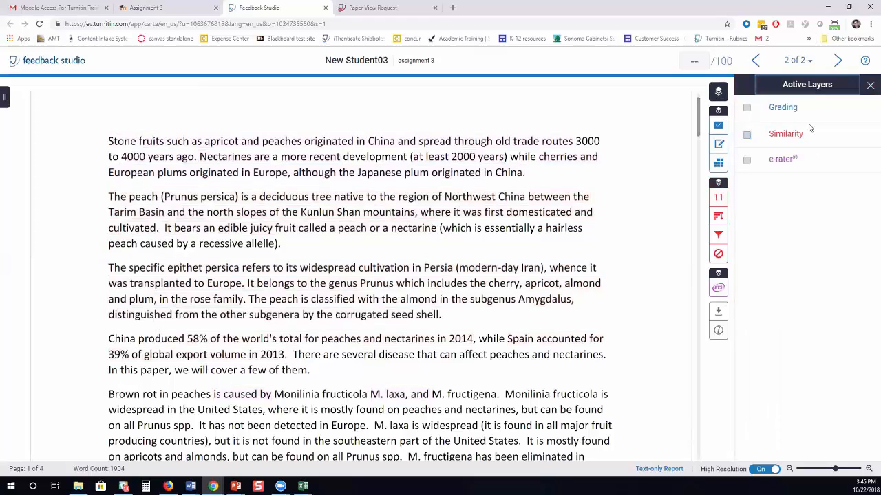
{"action": "left_click", "coordinate": [747, 160]}
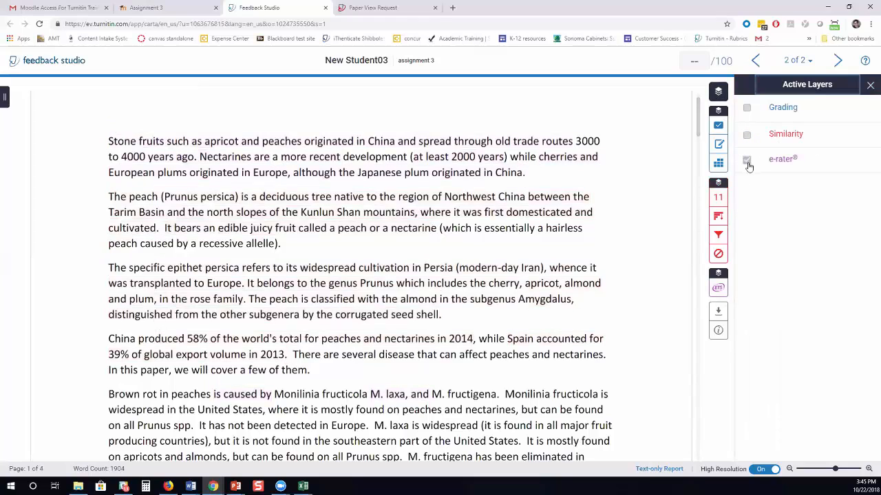
{"action": "left_click", "coordinate": [718, 288]}
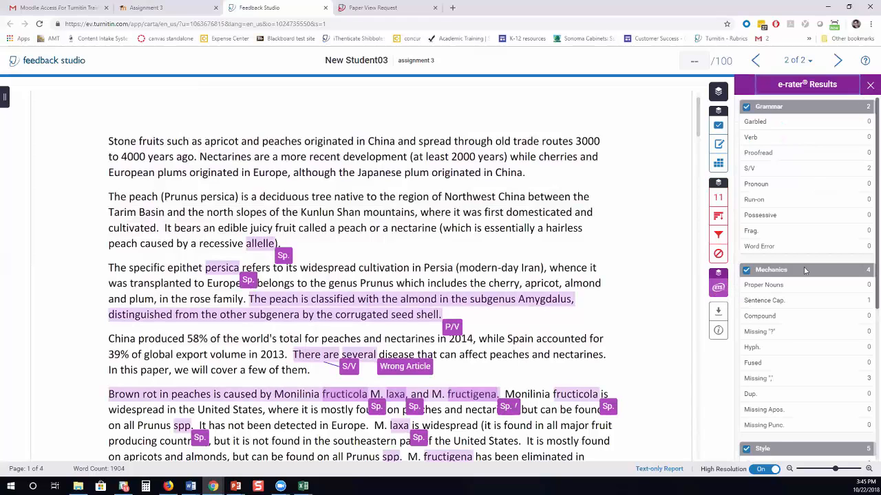
{"action": "scroll", "coordinate": [809, 312], "scroll_direction": "down", "scroll_amount": 3}
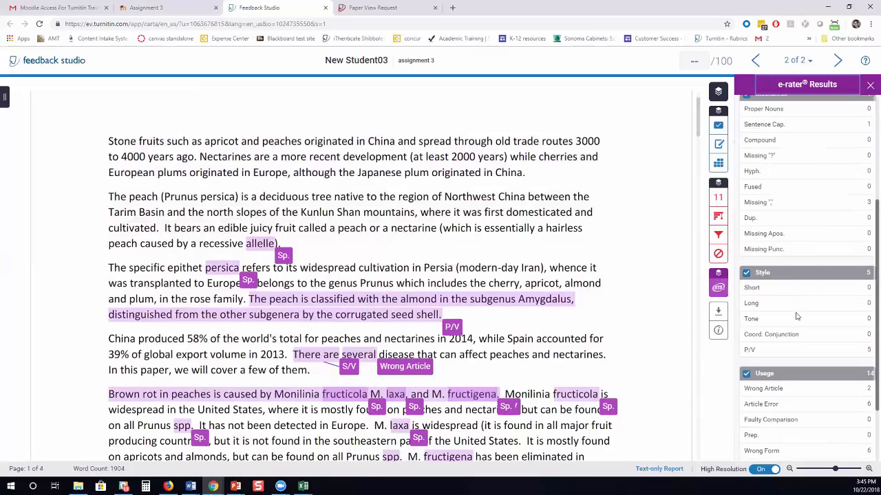
{"action": "scroll", "coordinate": [796, 317], "scroll_direction": "down", "scroll_amount": 3}
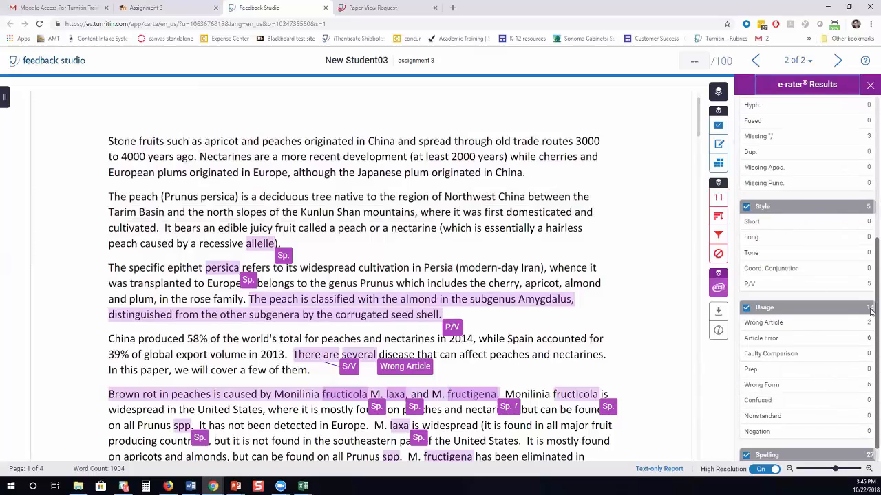
{"action": "scroll", "coordinate": [847, 426], "scroll_direction": "down", "scroll_amount": 1}
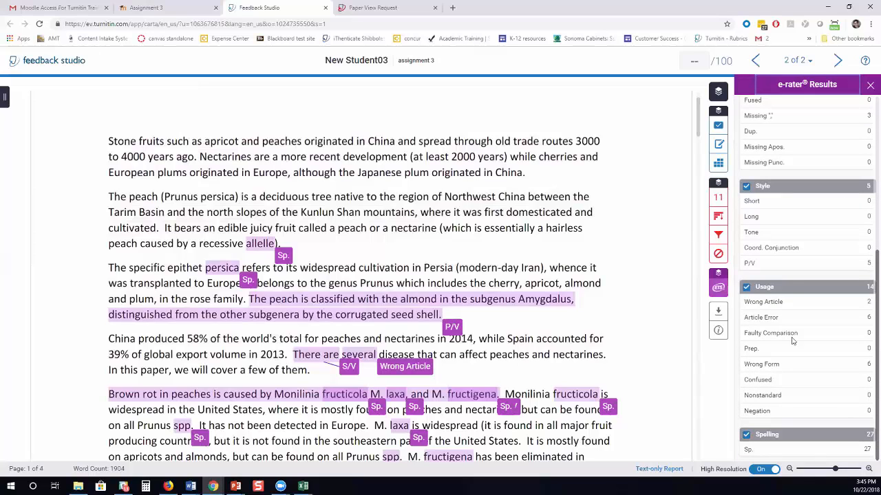
{"action": "scroll", "coordinate": [792, 283], "scroll_direction": "up", "scroll_amount": 10}
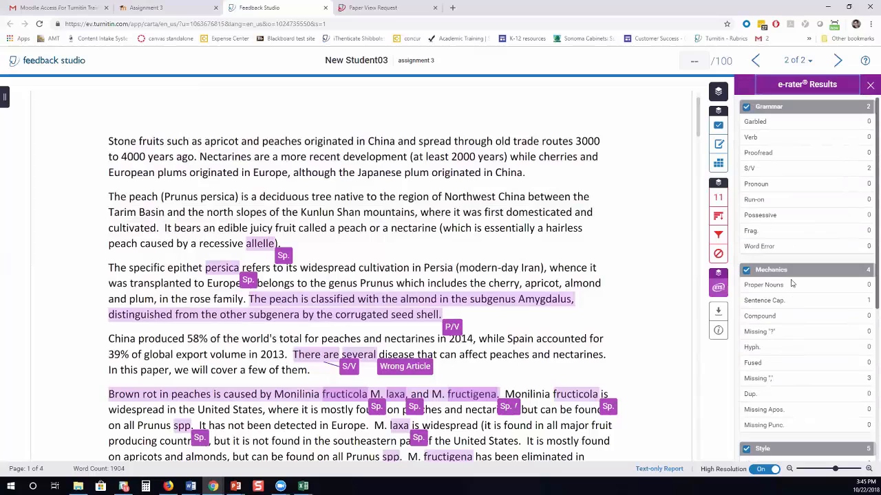
Dismiss the allelle and persica spelling flags and comment on the passive-voice flag urging active voice.
{"action": "left_click", "coordinate": [284, 260]}
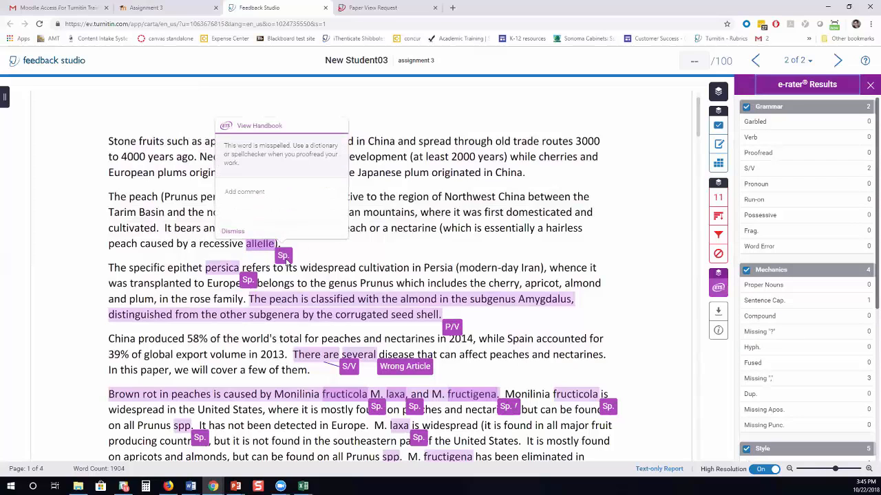
{"action": "left_click", "coordinate": [228, 232]}
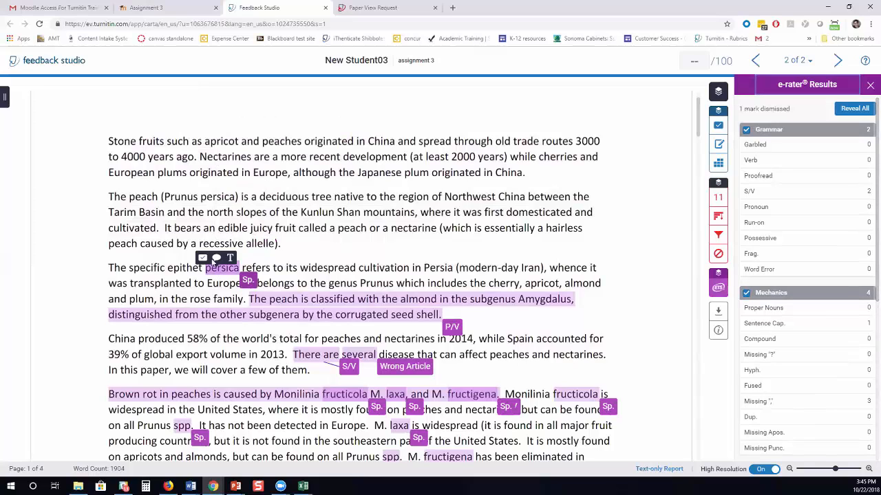
{"action": "left_click", "coordinate": [248, 280]}
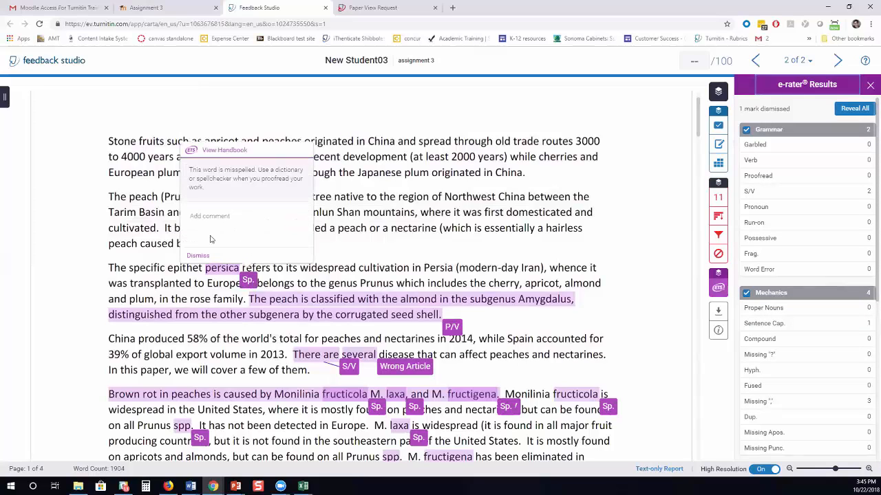
{"action": "left_click", "coordinate": [194, 256]}
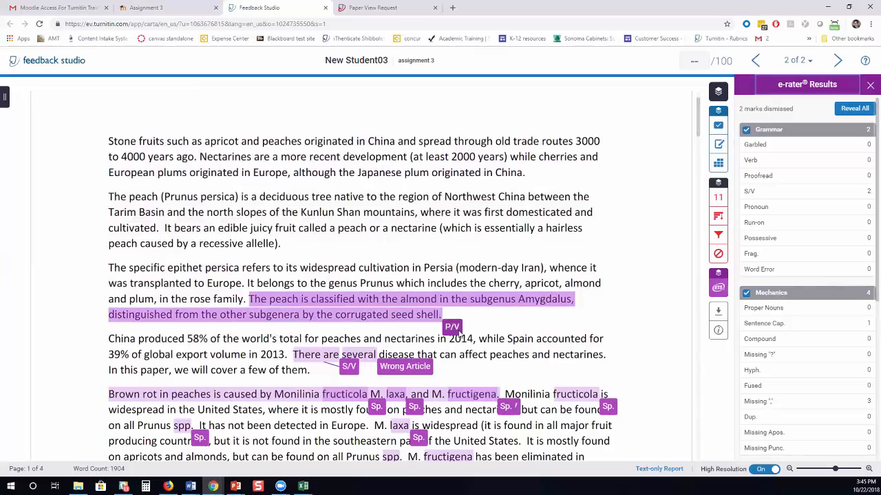
{"action": "left_click", "coordinate": [456, 329]}
{"action": "left_click", "coordinate": [435, 272]}
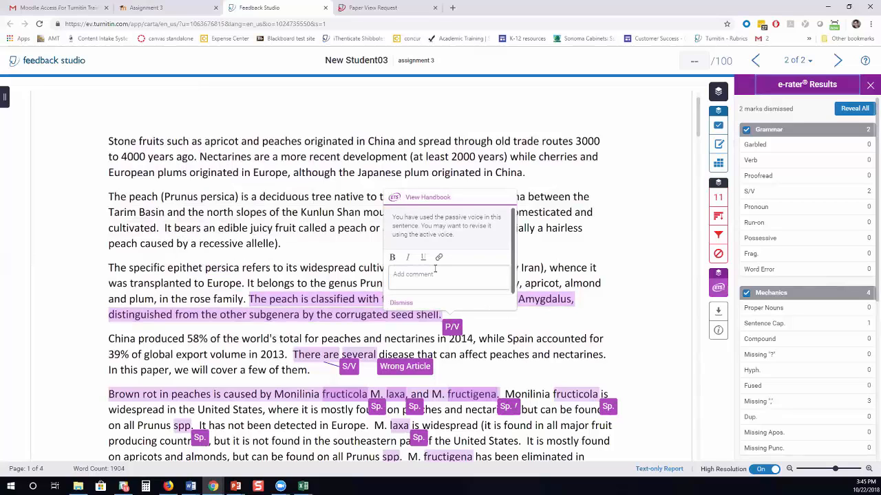
{"action": "type", "text": "please use active voice."}
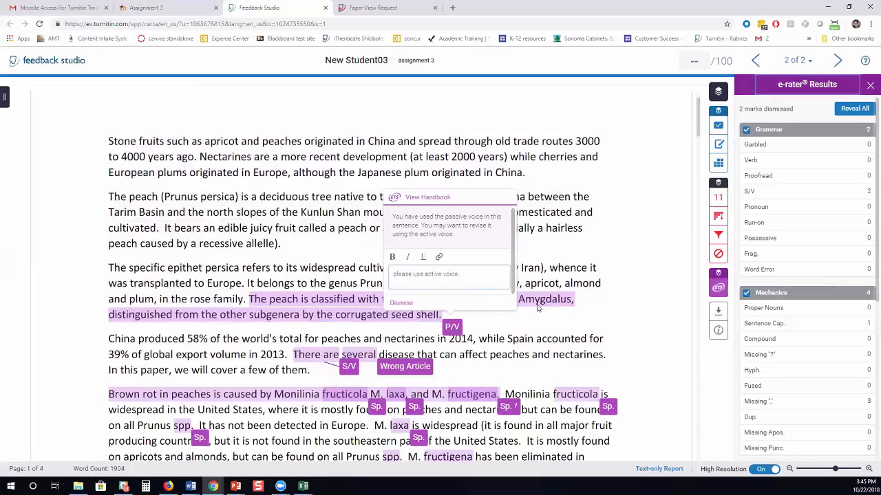
{"action": "left_click", "coordinate": [677, 189]}
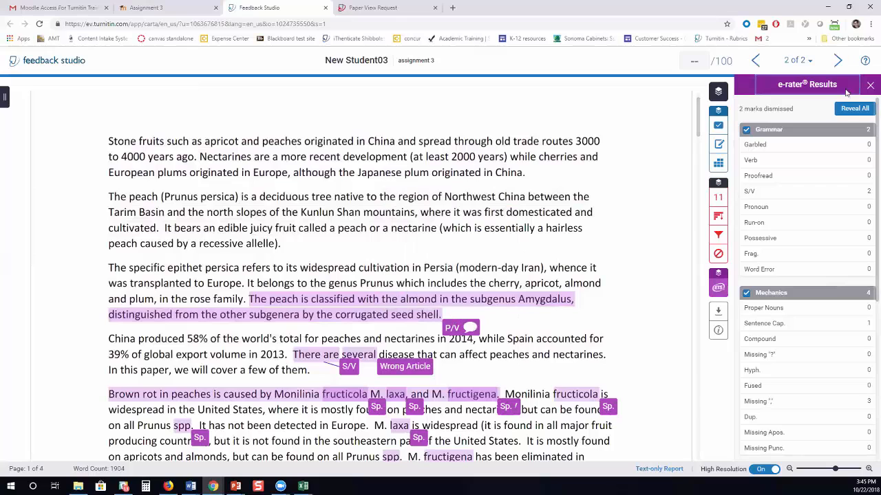
Restore the dismissed marks, then dismiss the allelle, persica and spp. spelling flags.
{"action": "left_click", "coordinate": [855, 108]}
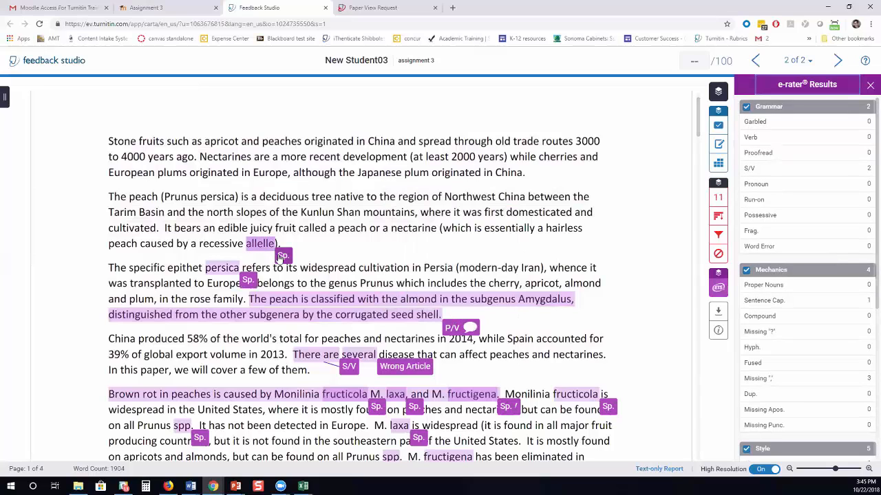
{"action": "left_click", "coordinate": [270, 244]}
{"action": "left_click", "coordinate": [238, 234]}
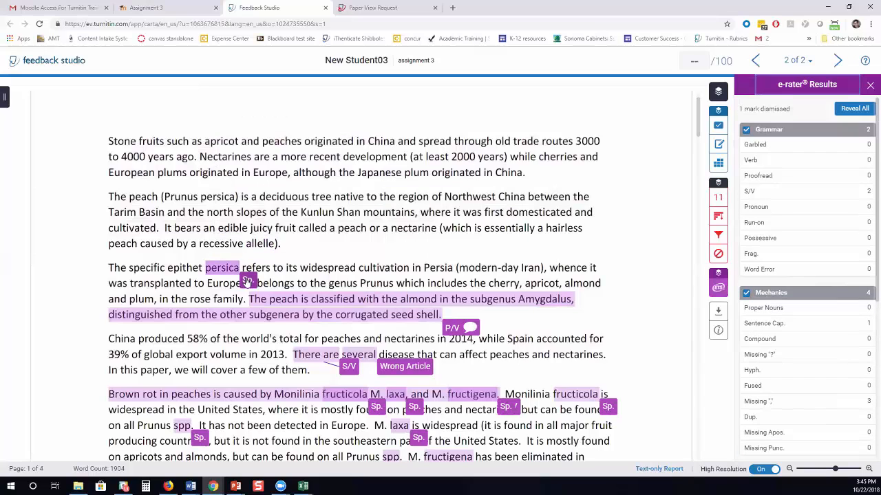
{"action": "left_click", "coordinate": [247, 280]}
{"action": "left_click", "coordinate": [201, 262]}
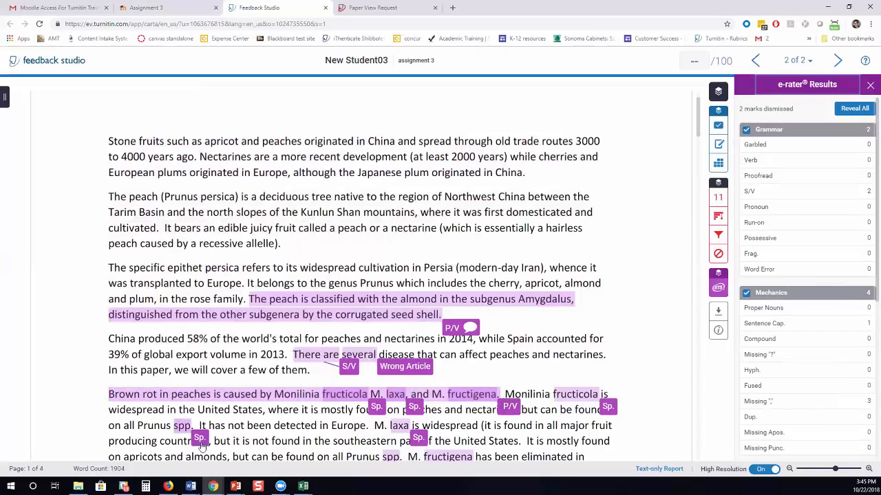
{"action": "left_click", "coordinate": [183, 427]}
{"action": "left_click", "coordinate": [149, 414]}
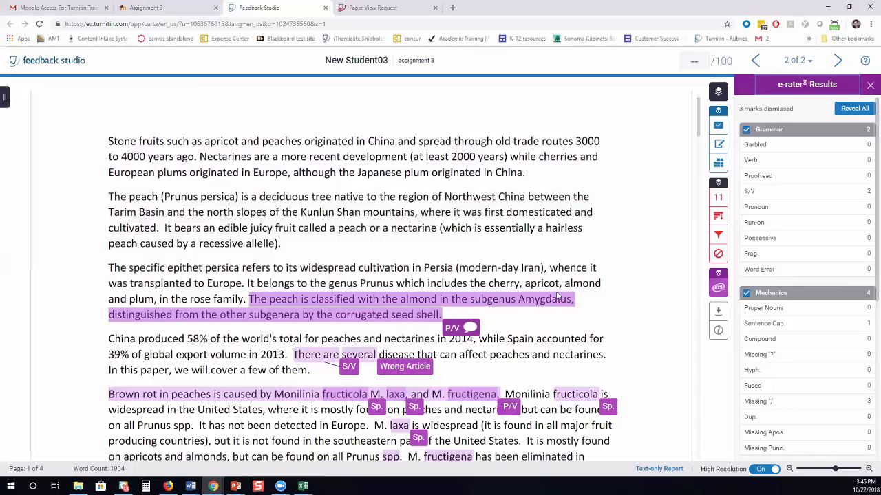
Go back to the previous student's paper and hide the e-rater marks layer.
{"action": "left_click", "coordinate": [755, 63]}
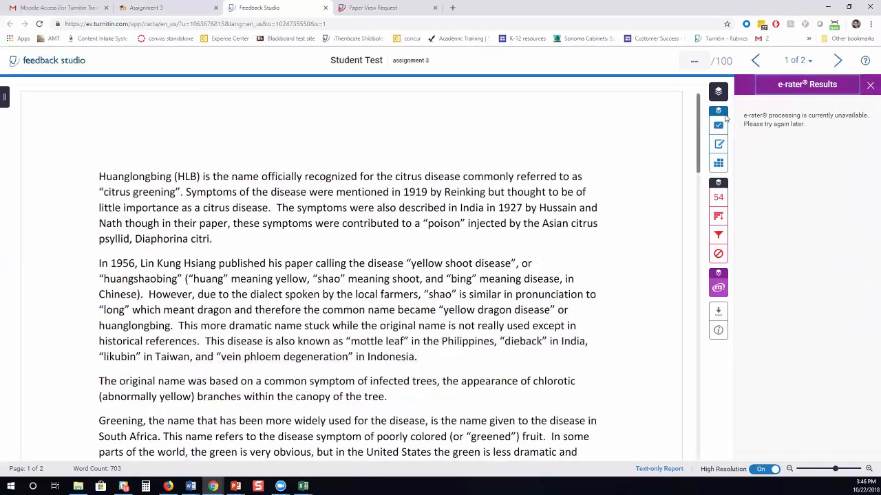
{"action": "left_click", "coordinate": [718, 92]}
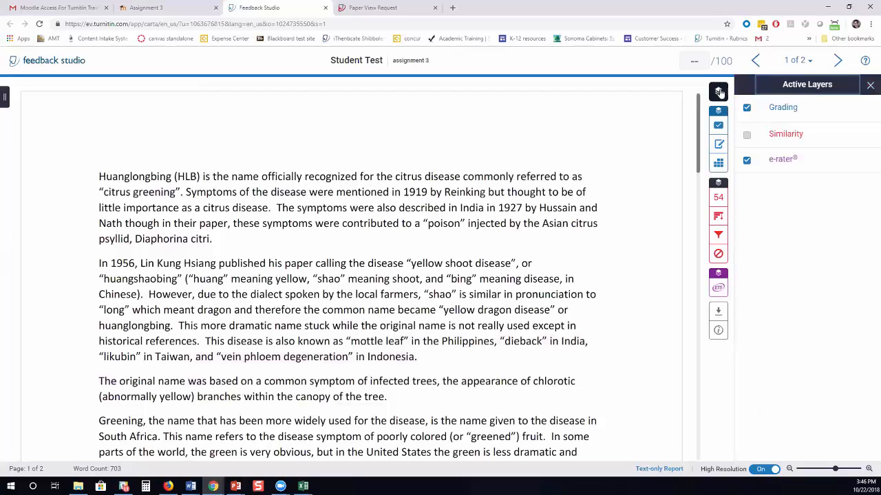
{"action": "left_click", "coordinate": [746, 160]}
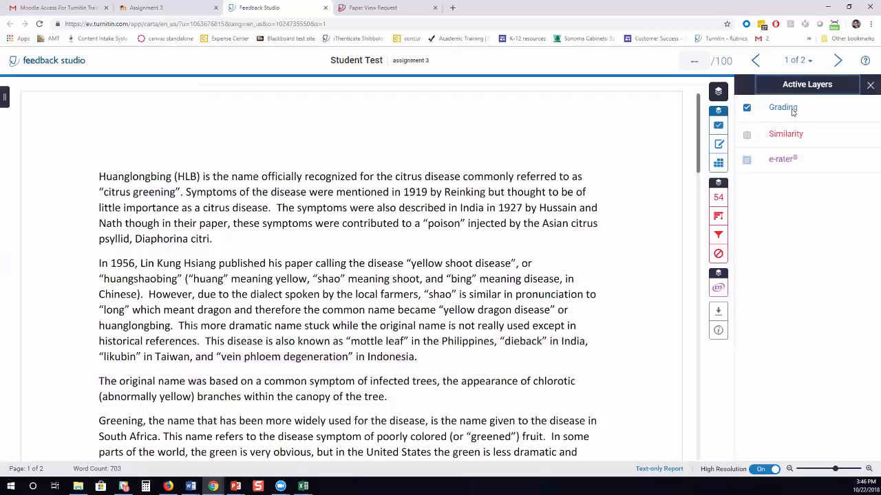
Load the Academic Integrity QuickMark set in the QuickMarks library panel.
{"action": "left_click", "coordinate": [719, 125]}
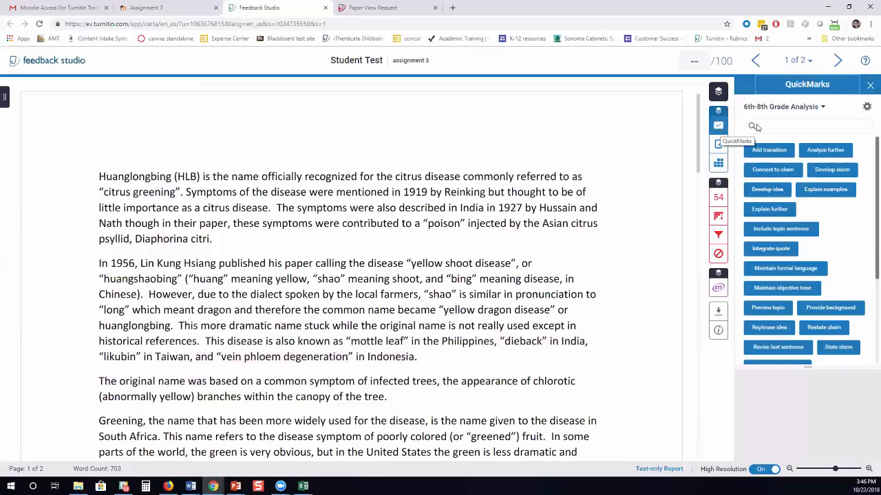
{"action": "left_click", "coordinate": [804, 107]}
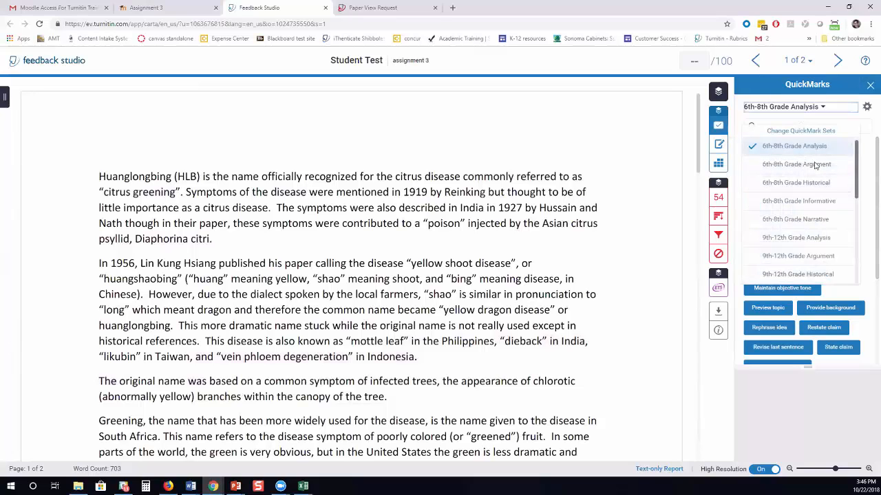
{"action": "scroll", "coordinate": [812, 167], "scroll_direction": "down", "scroll_amount": 2}
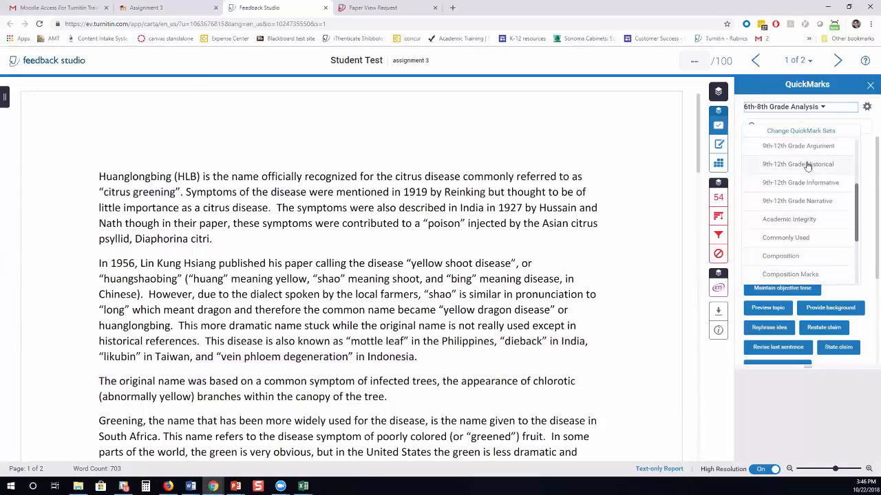
{"action": "scroll", "coordinate": [809, 165], "scroll_direction": "down", "scroll_amount": 1}
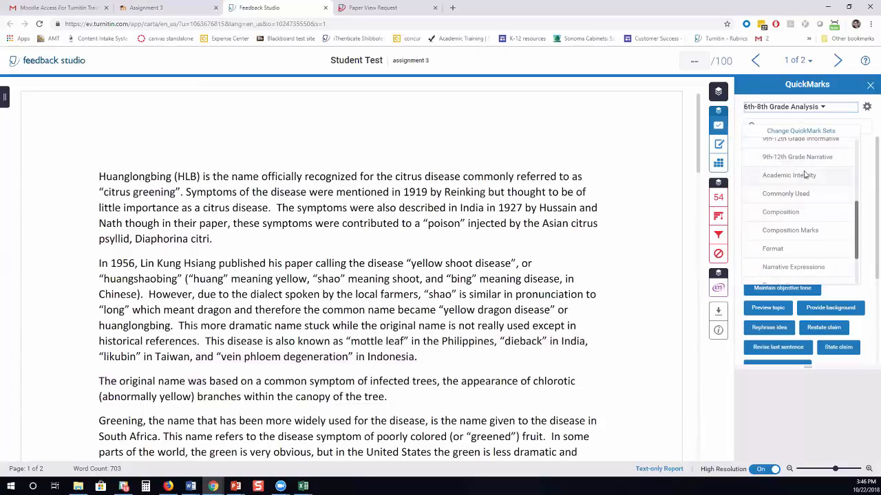
{"action": "left_click", "coordinate": [805, 175]}
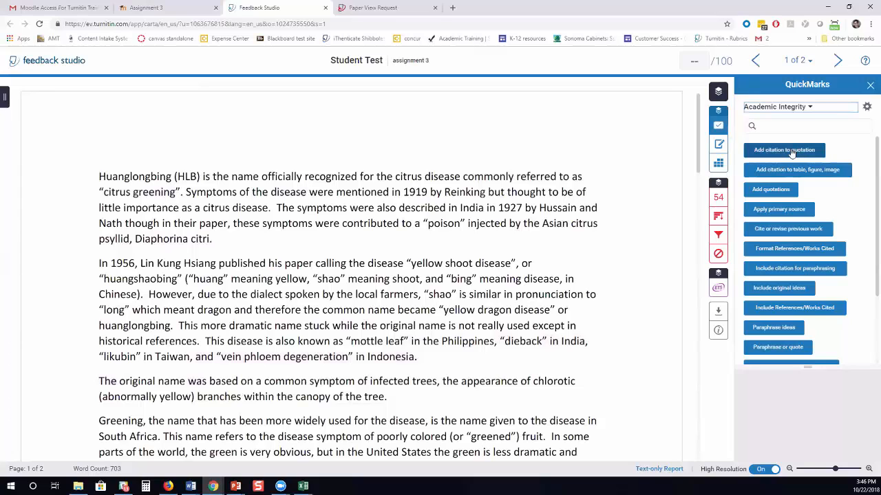
Drag Add citation to quotation, Cite or revise previous work, Paraphrase or quote and Strong quotation onto the paper.
{"action": "left_click_drag", "start_coordinate": [798, 153], "coordinate": [104, 153]}
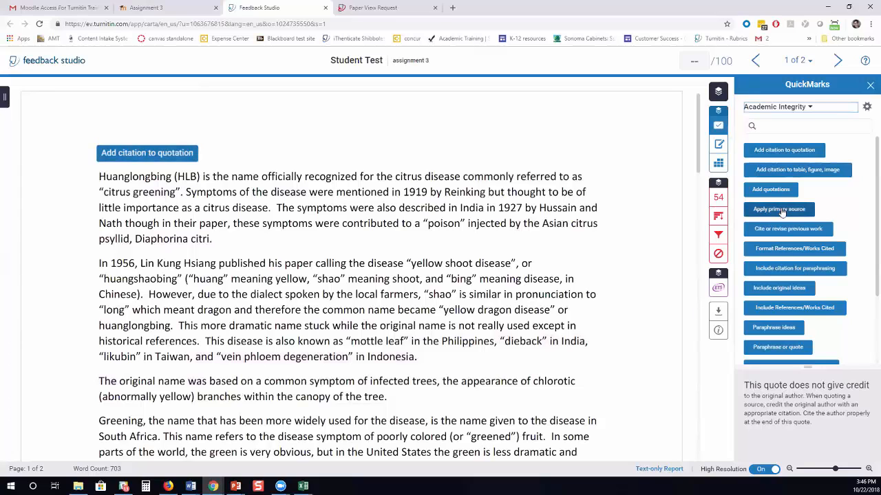
{"action": "left_click_drag", "start_coordinate": [788, 233], "coordinate": [499, 153]}
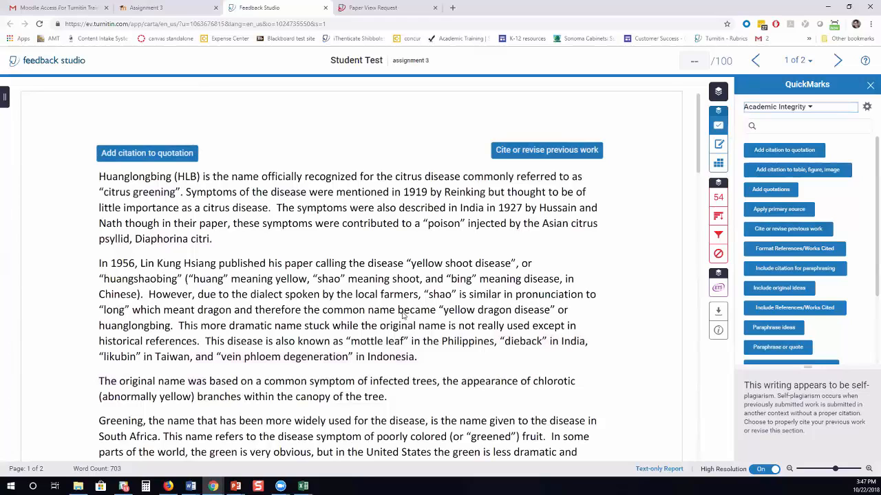
{"action": "left_click_drag", "start_coordinate": [538, 157], "coordinate": [514, 157]}
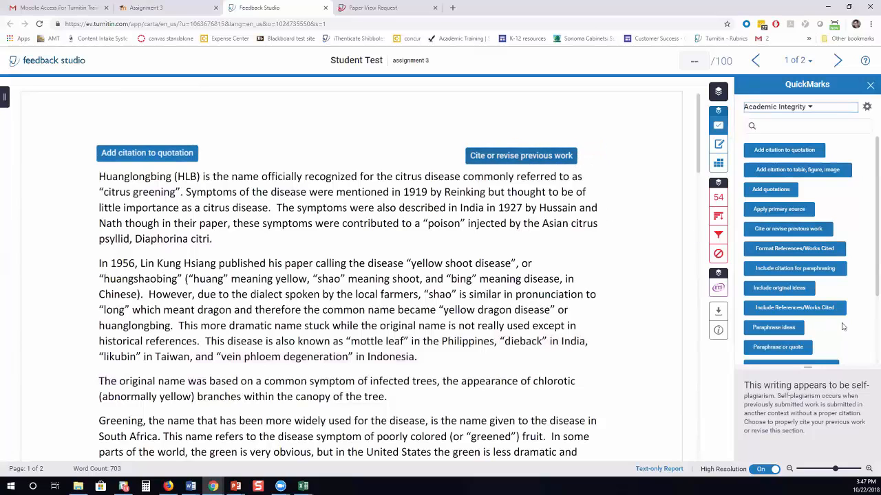
{"action": "scroll", "coordinate": [774, 317], "scroll_direction": "down", "scroll_amount": 2}
{"action": "left_click_drag", "start_coordinate": [777, 303], "coordinate": [479, 357]}
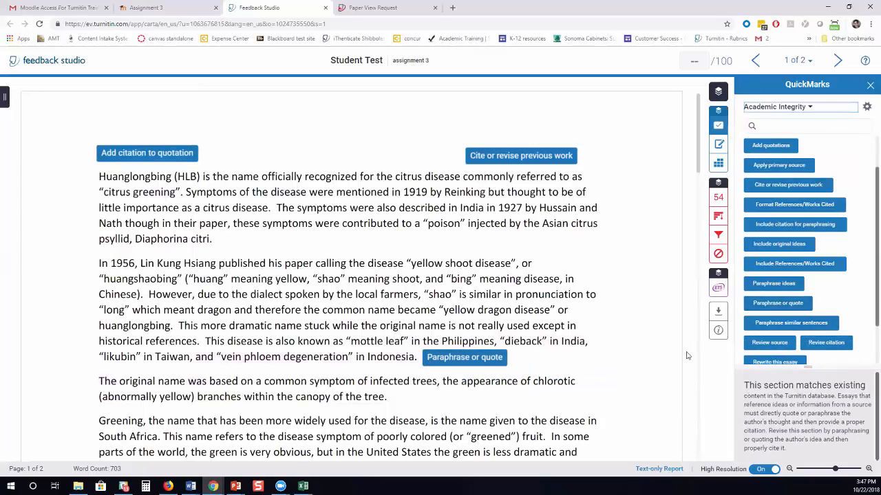
{"action": "scroll", "coordinate": [803, 316], "scroll_direction": "down", "scroll_amount": 3}
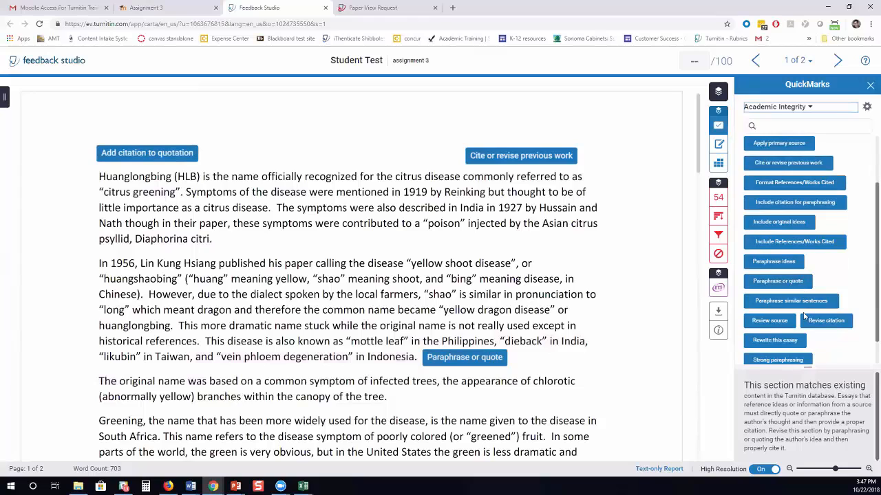
{"action": "left_click_drag", "start_coordinate": [791, 349], "coordinate": [225, 241]}
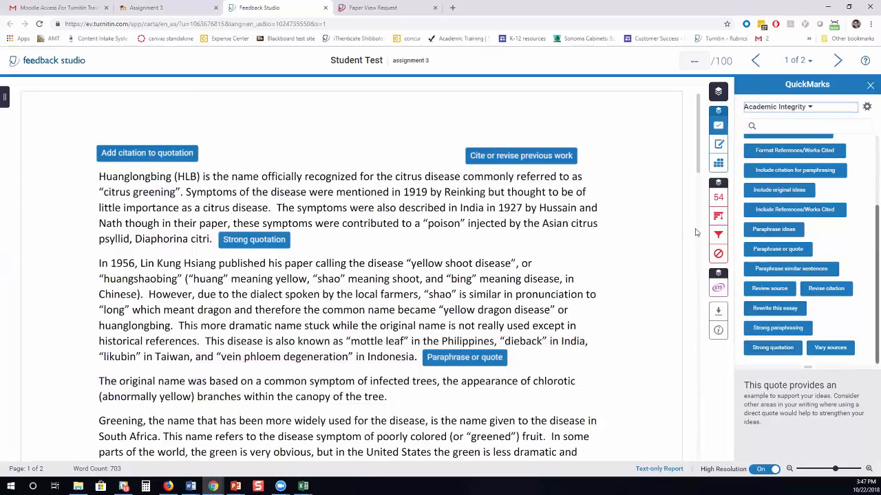
From Commonly Used, place Citation Needed after 'canopy of the tree.' with the comment 'use apa format'.
{"action": "left_click", "coordinate": [815, 109]}
{"action": "left_click", "coordinate": [789, 193]}
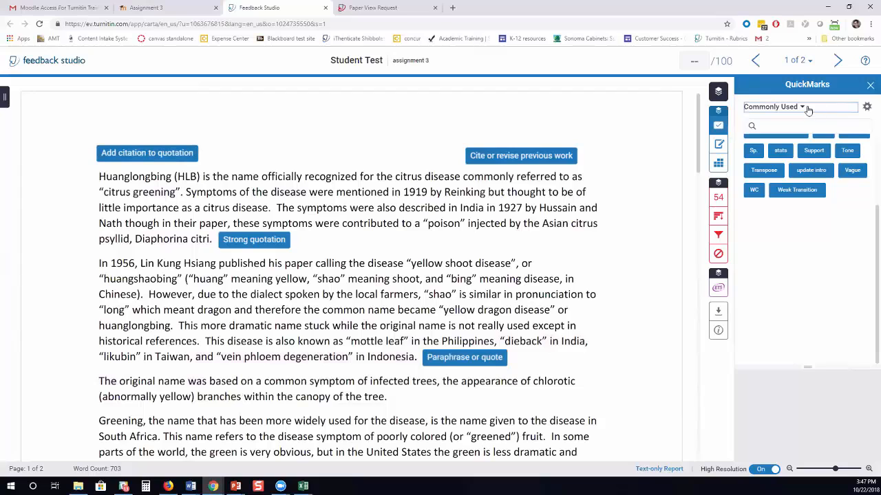
{"action": "scroll", "coordinate": [812, 241], "scroll_direction": "up", "scroll_amount": 3}
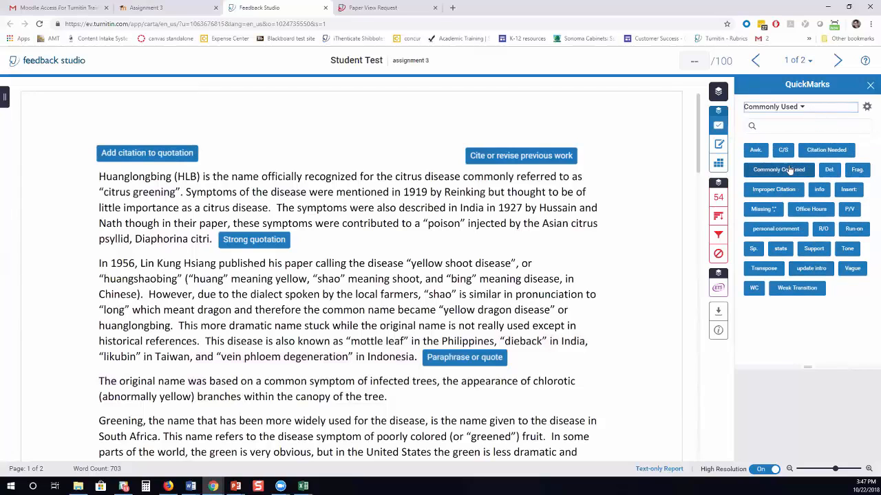
{"action": "left_click_drag", "start_coordinate": [826, 150], "coordinate": [385, 398]}
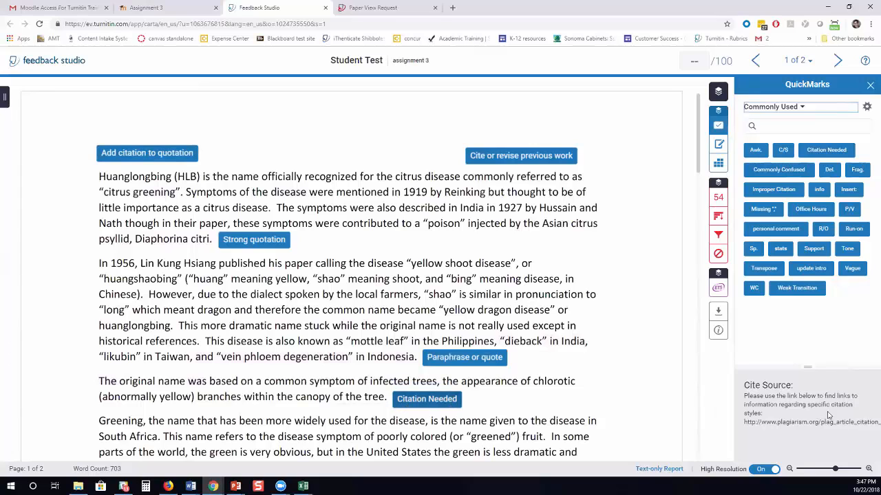
{"action": "left_click", "coordinate": [432, 400]}
{"action": "scroll", "coordinate": [425, 311], "scroll_direction": "up", "scroll_amount": 1}
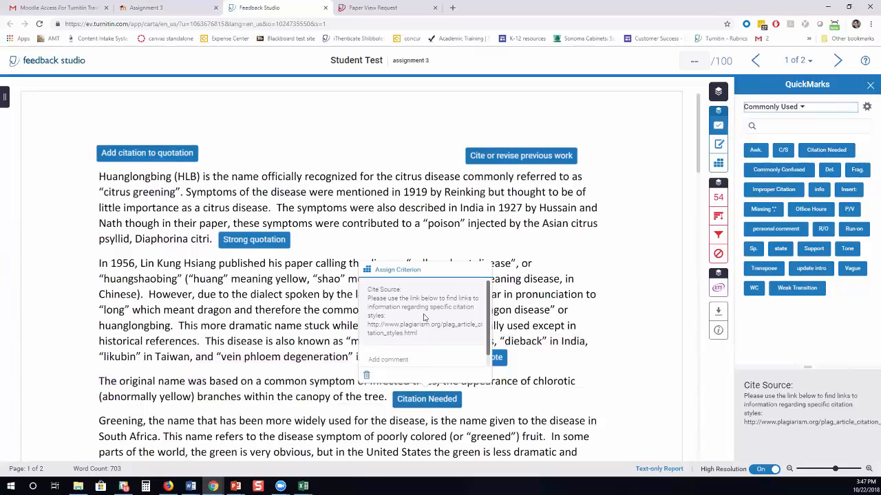
{"action": "left_click", "coordinate": [412, 359]}
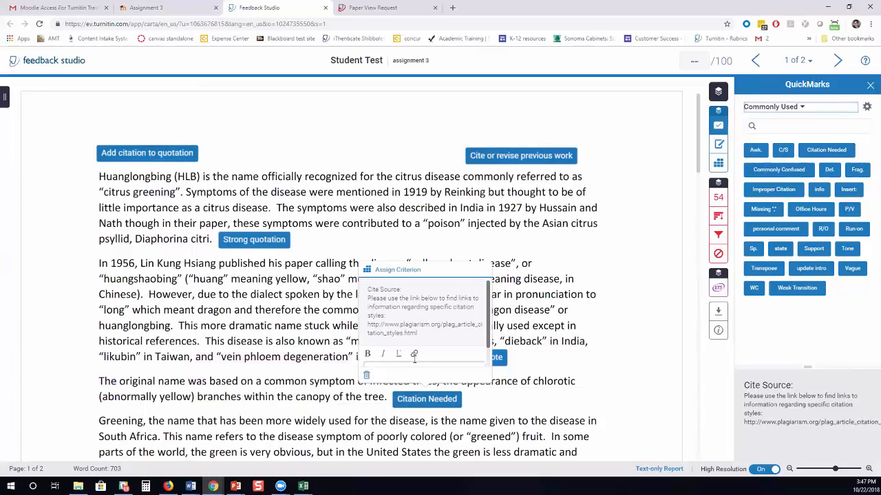
{"action": "scroll", "coordinate": [443, 340], "scroll_direction": "down", "scroll_amount": 2}
{"action": "type", "text": "use apa format"}
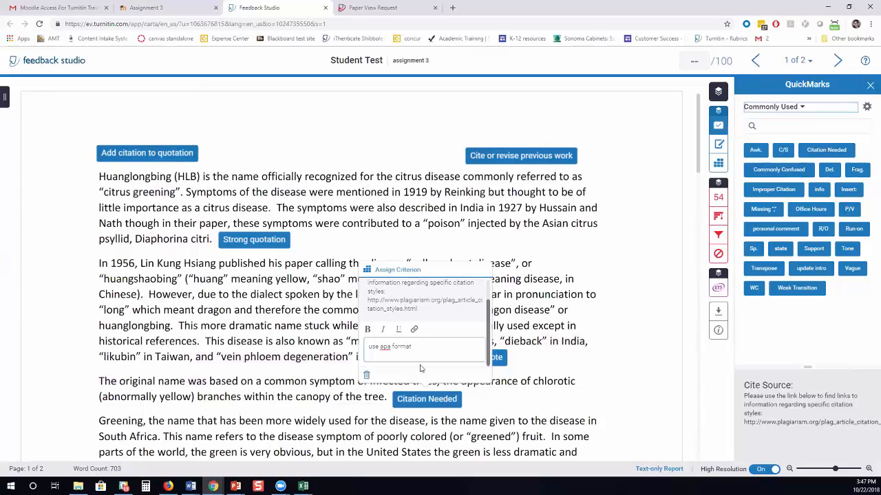
{"action": "key", "text": "Return"}
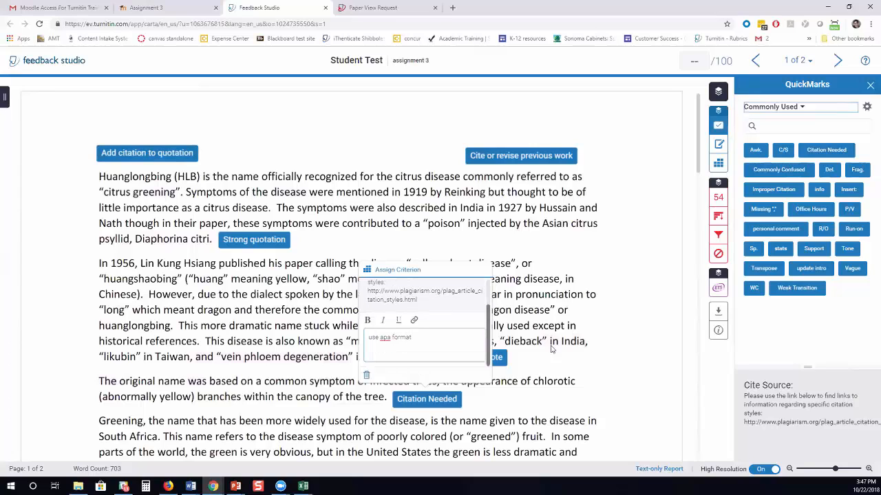
{"action": "left_click", "coordinate": [577, 339]}
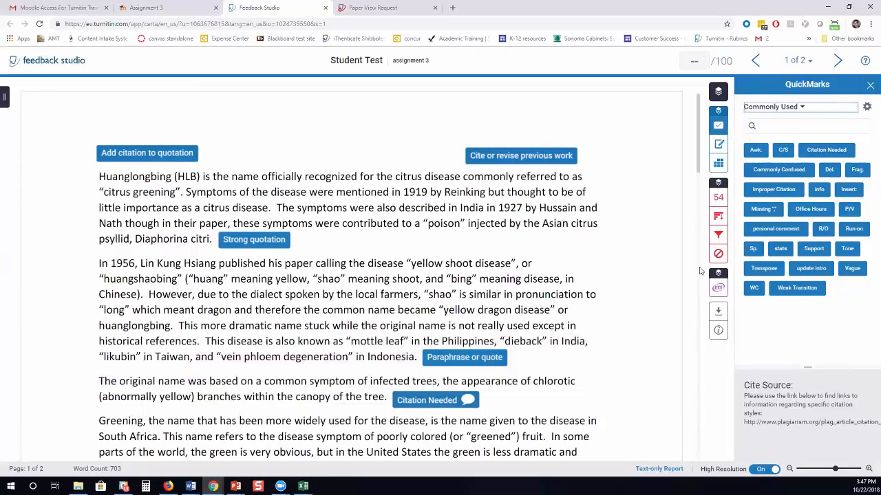
Place Add dialogue from the Narrative Expressions set above the first paragraph.
{"action": "left_click", "coordinate": [810, 107]}
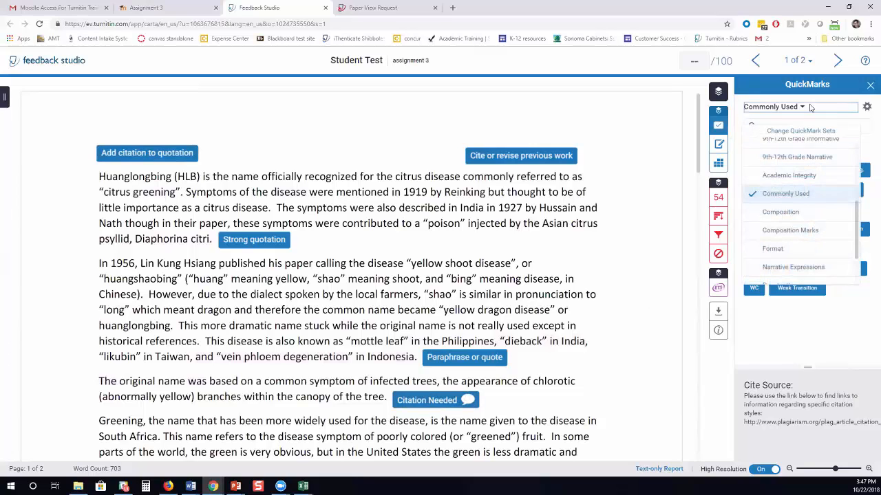
{"action": "left_click", "coordinate": [794, 267]}
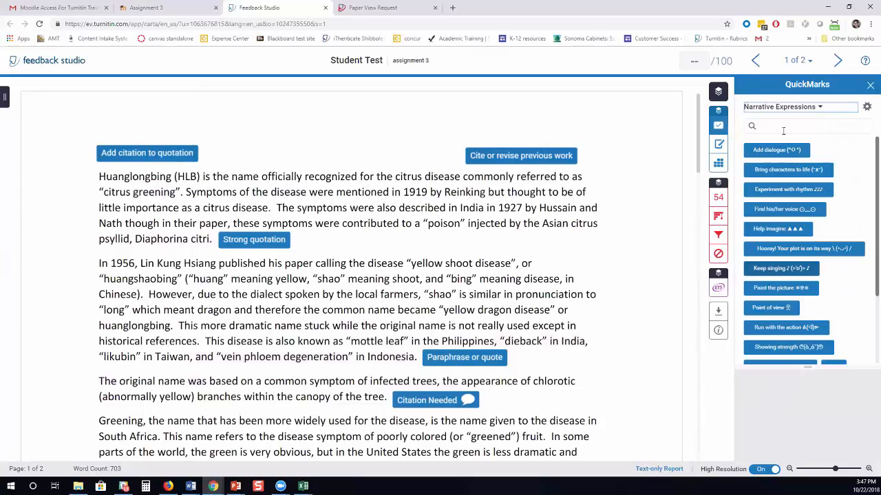
{"action": "left_click_drag", "start_coordinate": [776, 151], "coordinate": [301, 150]}
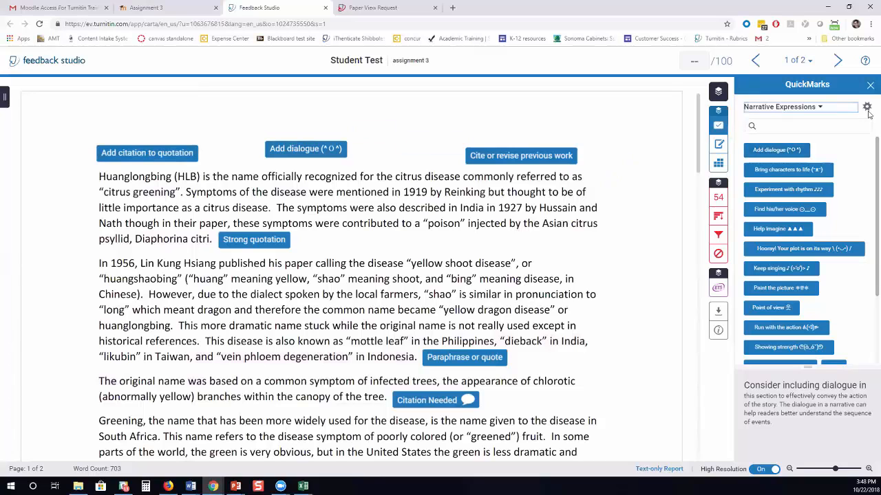
In the QuickMarks manager, create a new set named 'my new set for me'.
{"action": "left_click", "coordinate": [868, 110]}
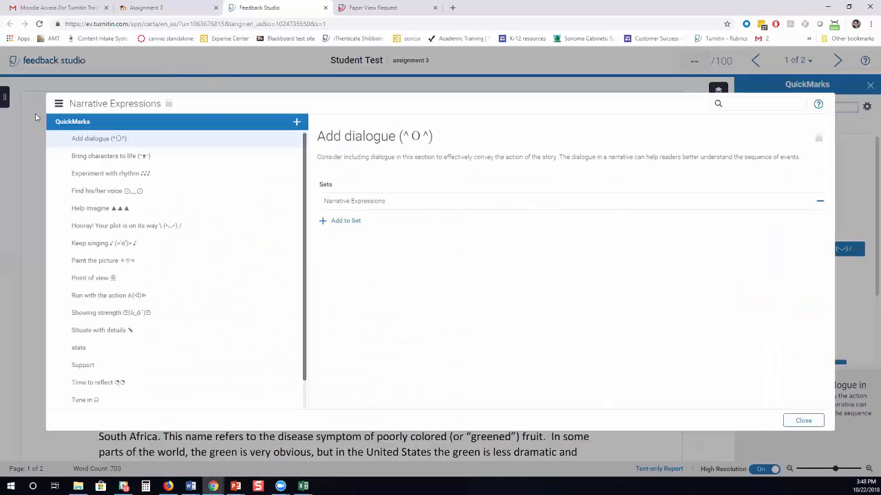
{"action": "left_click", "coordinate": [59, 104]}
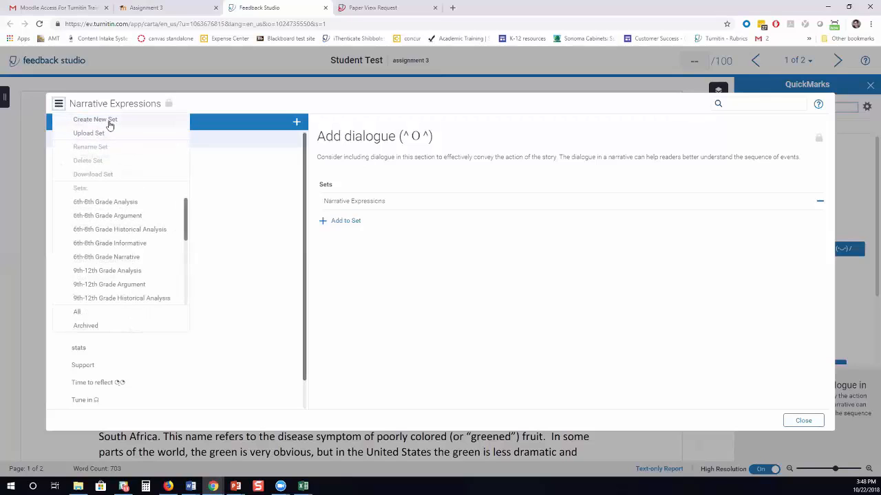
{"action": "left_click", "coordinate": [110, 123]}
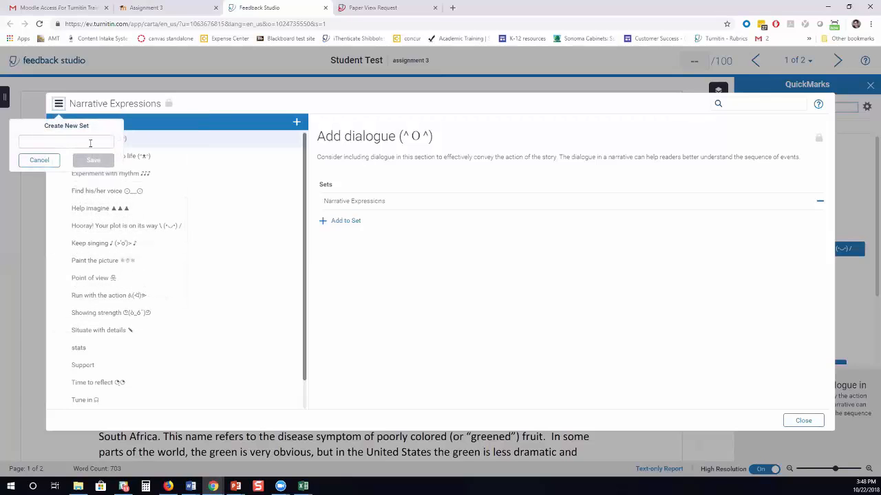
{"action": "type", "text": "my new set for me"}
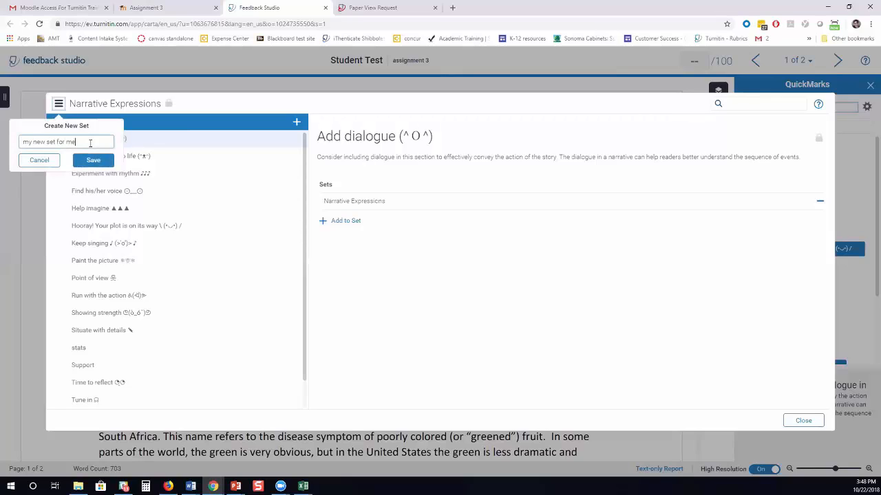
{"action": "left_click", "coordinate": [93, 160]}
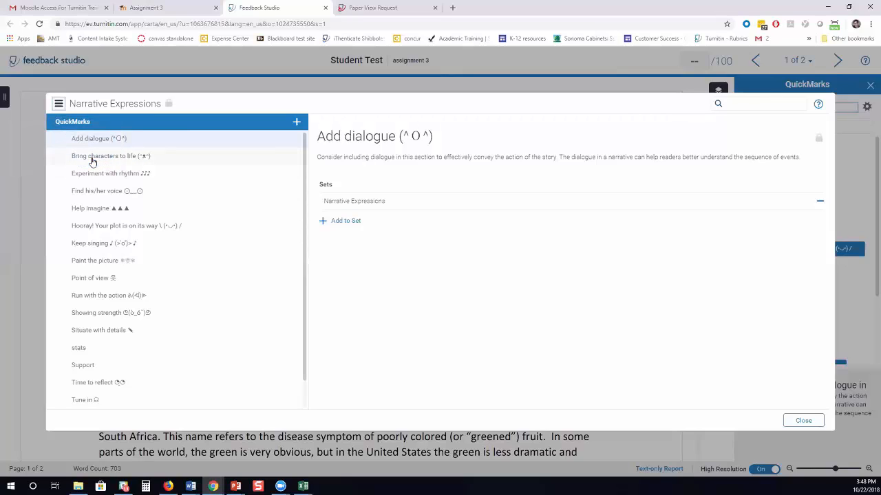
Add the Add dialogue QuickMark to 'my new set for me'.
{"action": "left_click", "coordinate": [338, 221]}
{"action": "scroll", "coordinate": [355, 310], "scroll_direction": "down", "scroll_amount": 3}
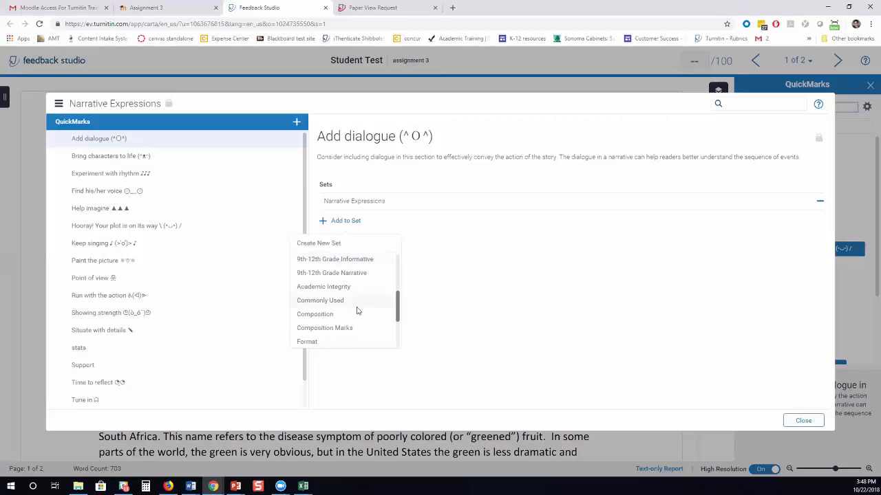
{"action": "scroll", "coordinate": [356, 310], "scroll_direction": "down", "scroll_amount": 2}
{"action": "left_click", "coordinate": [344, 310]}
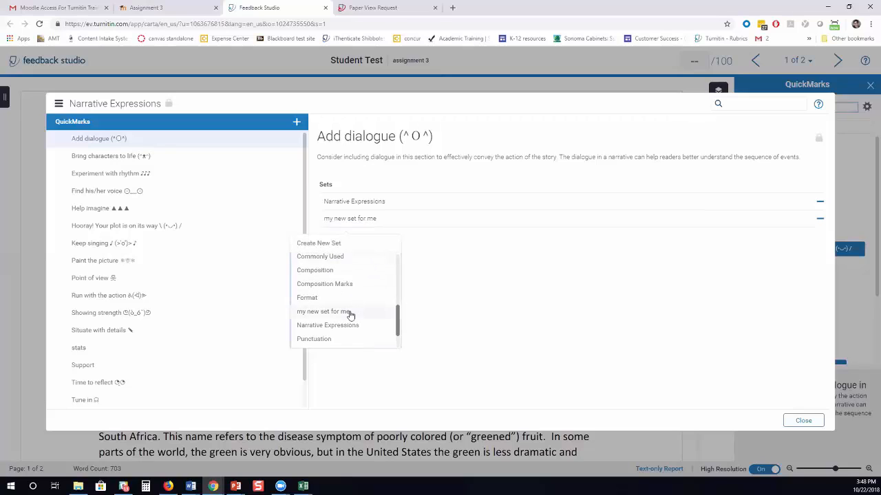
From Academic Integrity, add Add citation to quotation and Include References/Works Cited to the new set.
{"action": "left_click", "coordinate": [60, 104]}
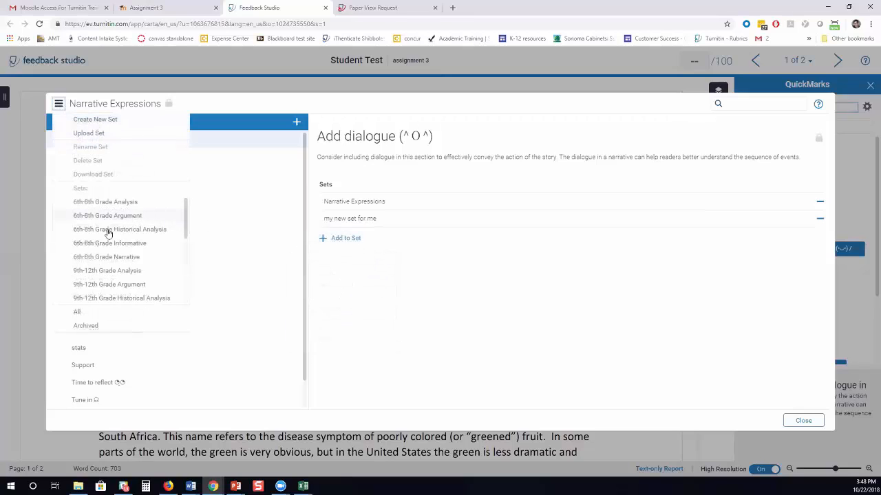
{"action": "scroll", "coordinate": [107, 234], "scroll_direction": "down", "scroll_amount": 3}
{"action": "left_click", "coordinate": [112, 253]}
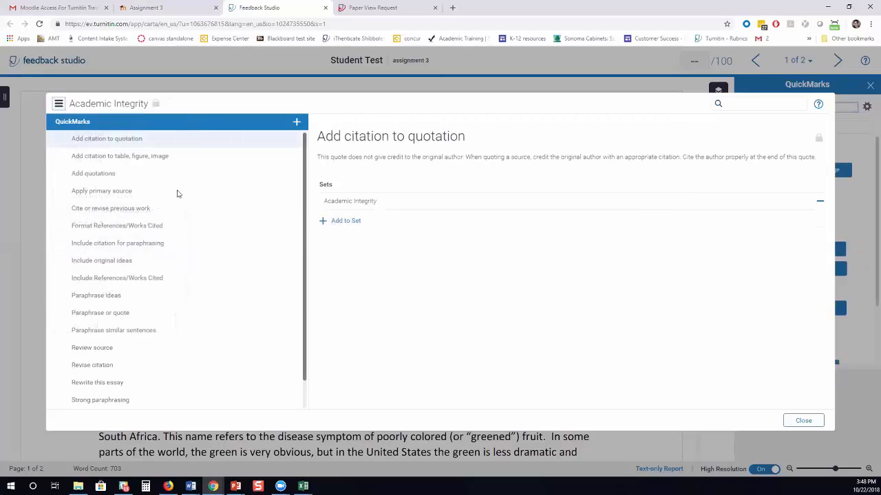
{"action": "left_click", "coordinate": [359, 221]}
{"action": "left_click", "coordinate": [323, 312]}
{"action": "left_click", "coordinate": [344, 231]}
{"action": "left_click", "coordinate": [312, 322]}
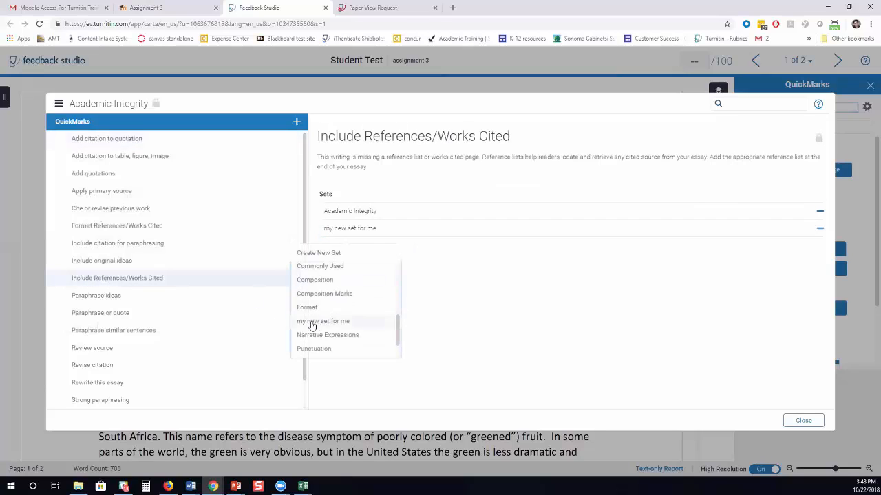
Add Paraphrase or quote and Revise citation to 'my new set for me', then close the manager.
{"action": "left_click", "coordinate": [100, 333]}
{"action": "left_click", "coordinate": [113, 314]}
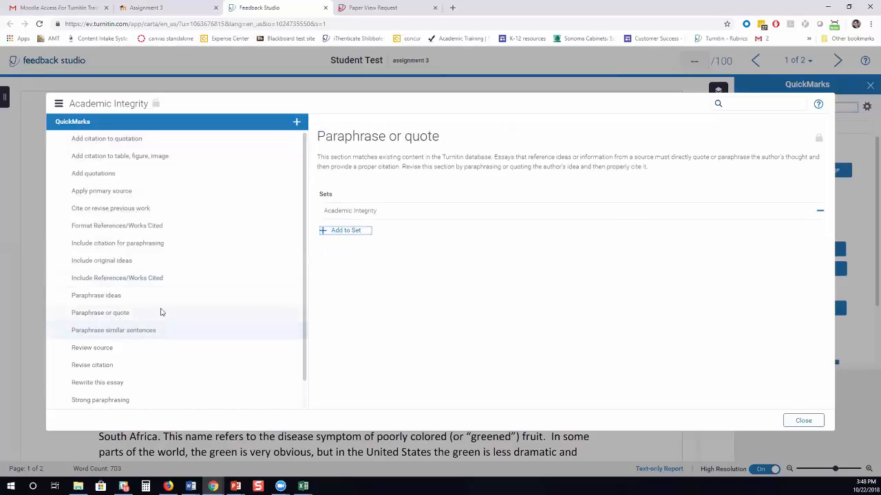
{"action": "left_click", "coordinate": [353, 231]}
{"action": "left_click", "coordinate": [323, 322]}
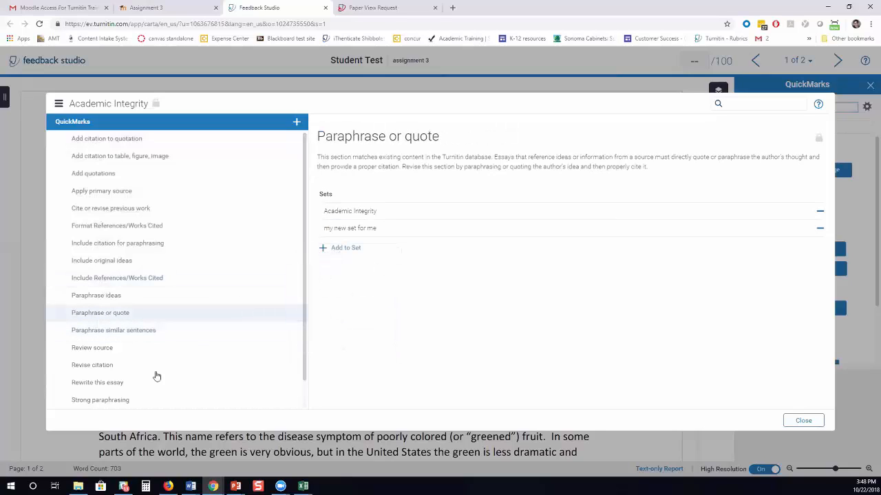
{"action": "left_click", "coordinate": [103, 382]}
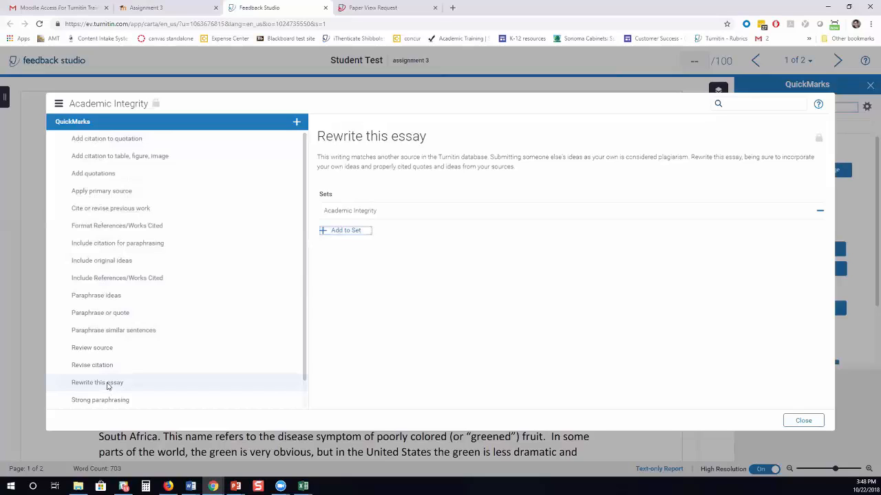
{"action": "left_click", "coordinate": [103, 365]}
{"action": "left_click", "coordinate": [349, 232]}
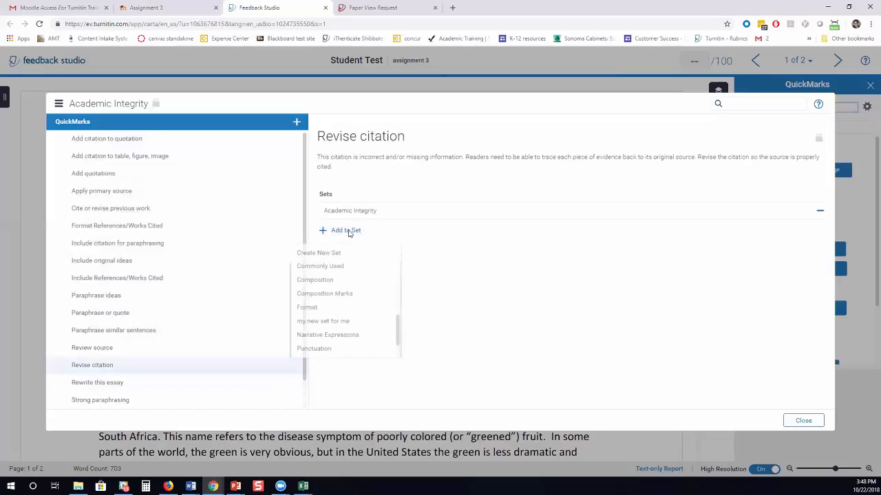
{"action": "left_click", "coordinate": [313, 321]}
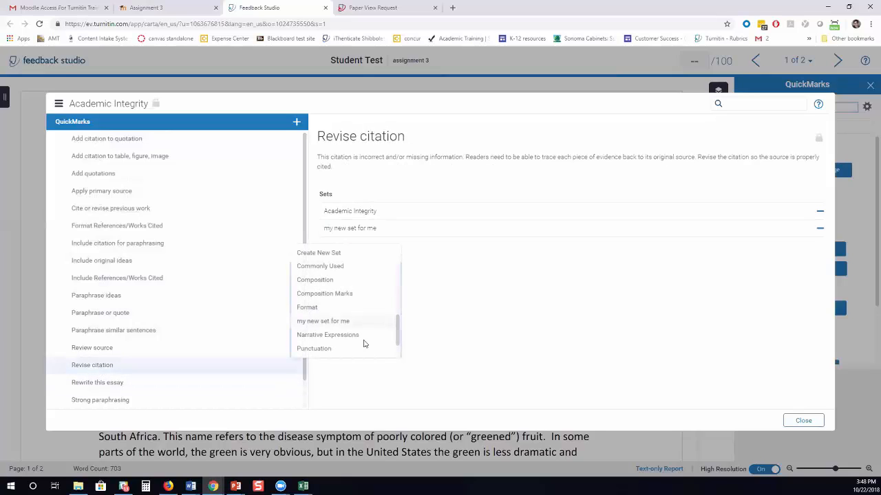
{"action": "left_click", "coordinate": [807, 421]}
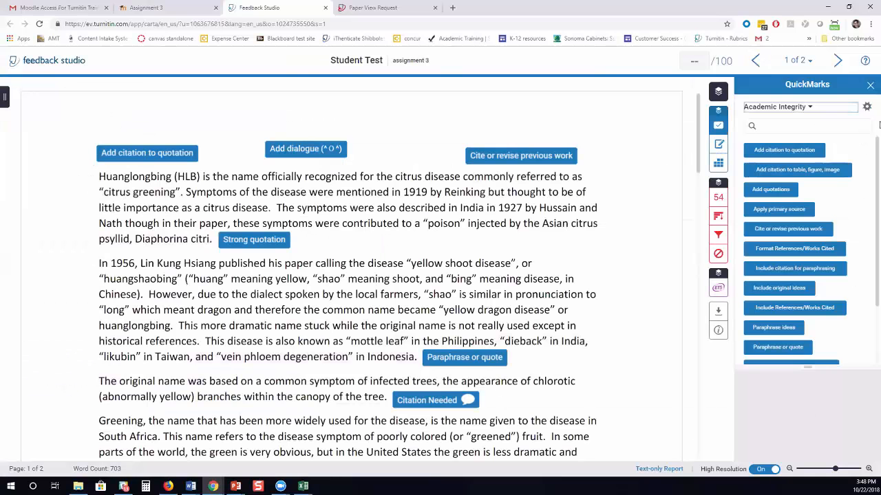
Load 'my new set for me' and place a 'personal comment' bubble beside the second paragraph.
{"action": "left_click", "coordinate": [817, 111]}
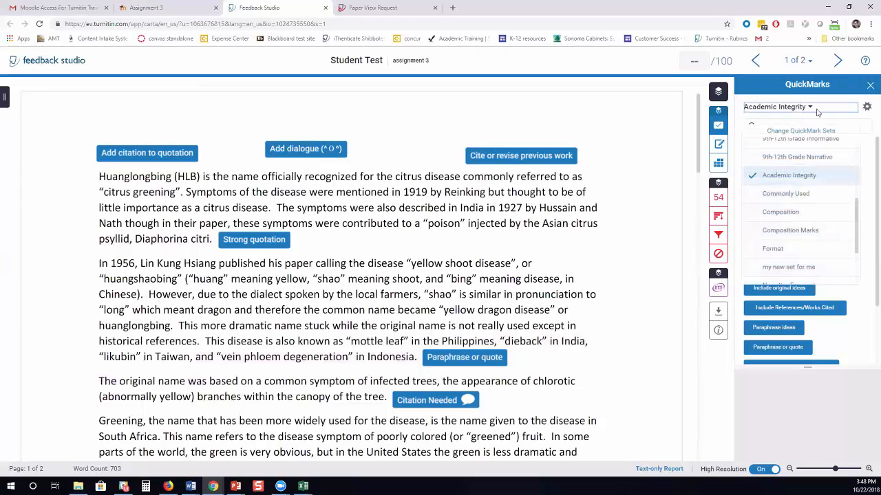
{"action": "left_click", "coordinate": [790, 268]}
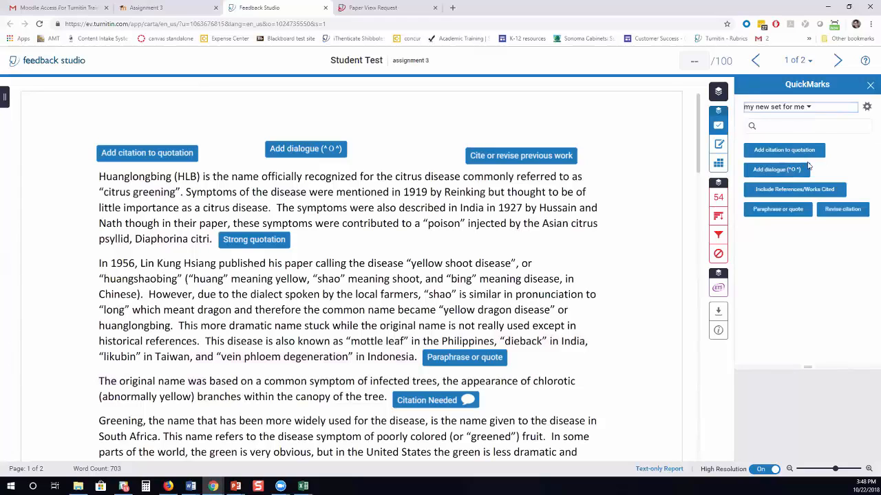
{"action": "left_click", "coordinate": [379, 126]}
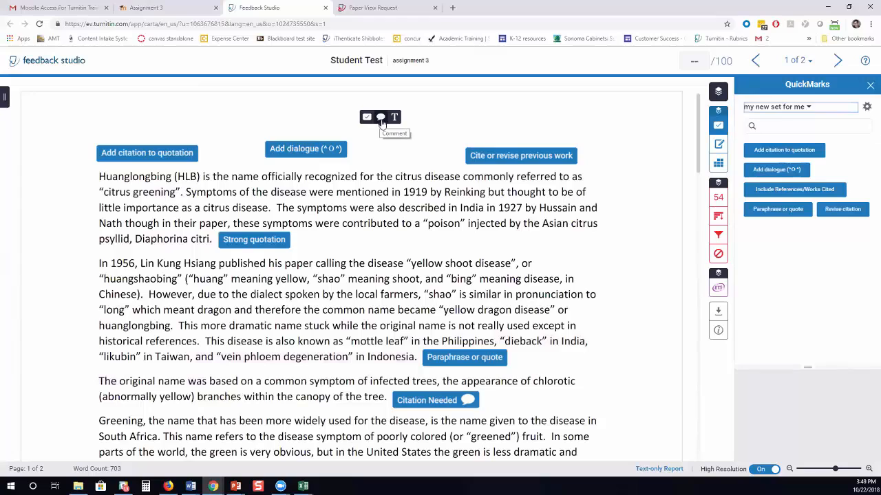
{"action": "left_click", "coordinate": [380, 119]}
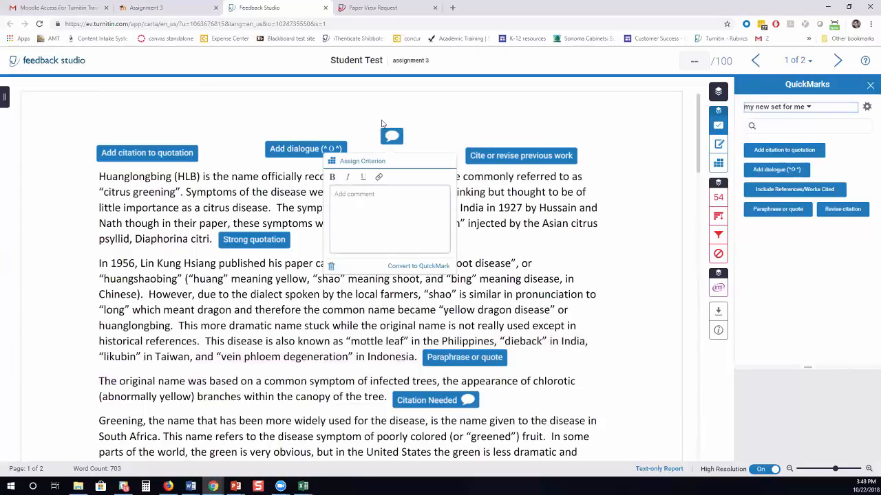
{"action": "type", "text": "personal comment"}
{"action": "left_click", "coordinate": [450, 100]}
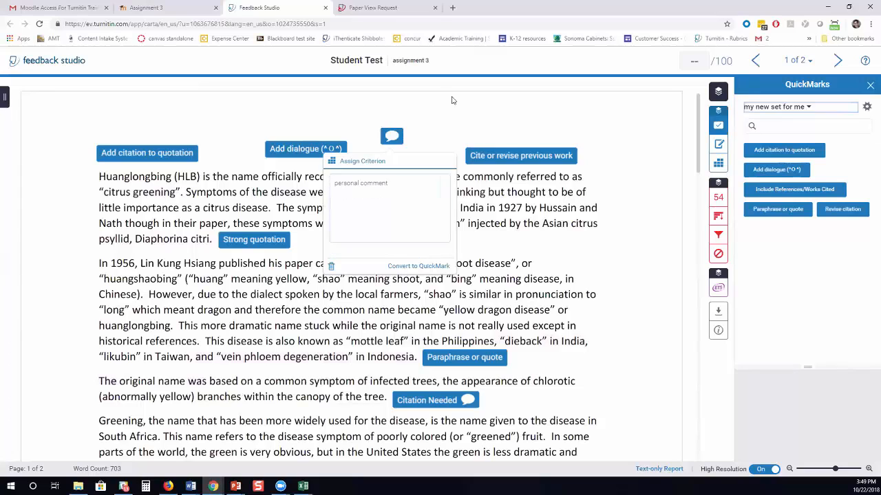
{"action": "left_click_drag", "start_coordinate": [807, 155], "coordinate": [559, 272]}
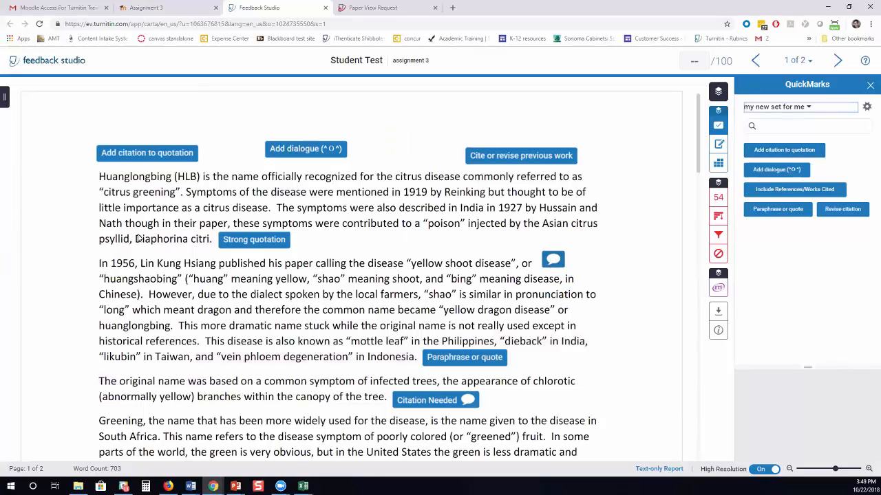
Highlight 'Diaphorina citri' with an italicize-scientific-names comment and move it to the left margin.
{"action": "left_click_drag", "start_coordinate": [136, 238], "coordinate": [209, 243]}
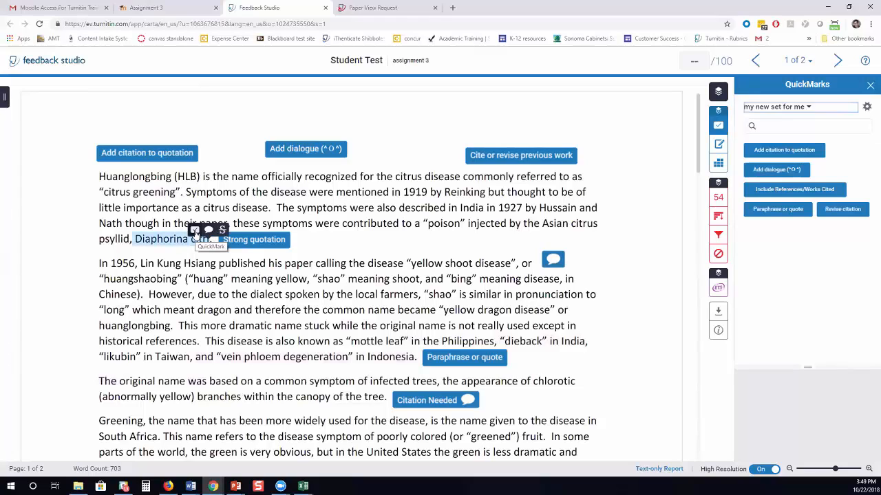
{"action": "left_click", "coordinate": [209, 230]}
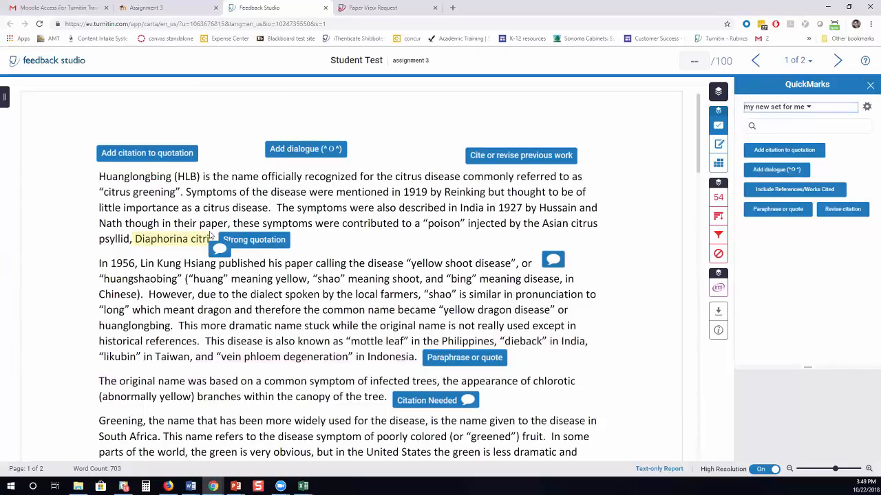
{"action": "type", "text": "talicize scientific names"}
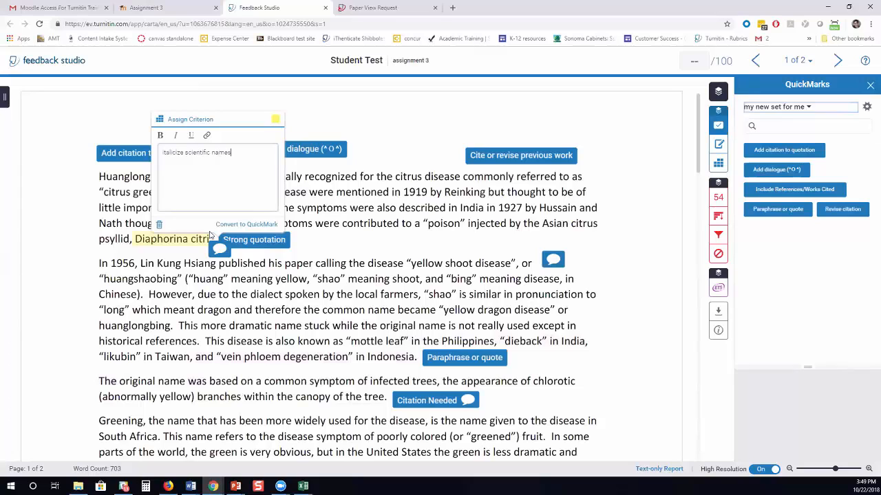
{"action": "left_click", "coordinate": [367, 167]}
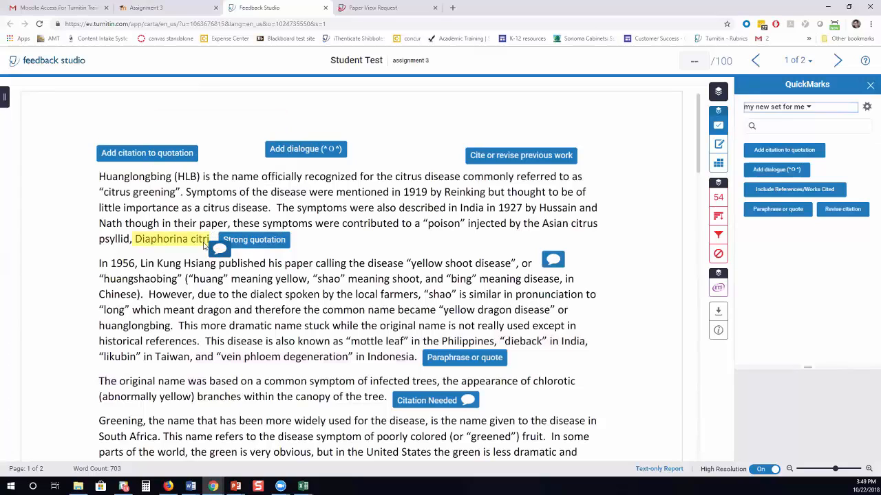
{"action": "left_click_drag", "start_coordinate": [225, 252], "coordinate": [43, 216]}
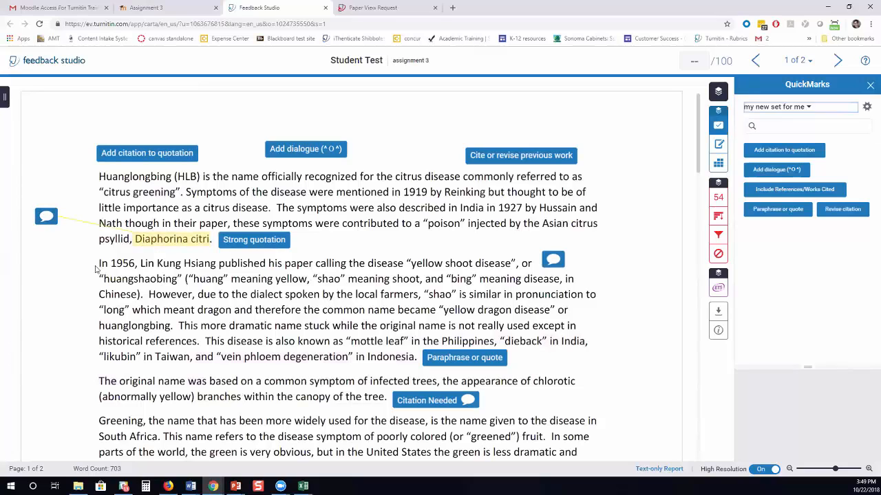
Strike through the clause 'However, due to the dialect spoken by the local farmers,'.
{"action": "left_click_drag", "start_coordinate": [149, 296], "coordinate": [419, 297]}
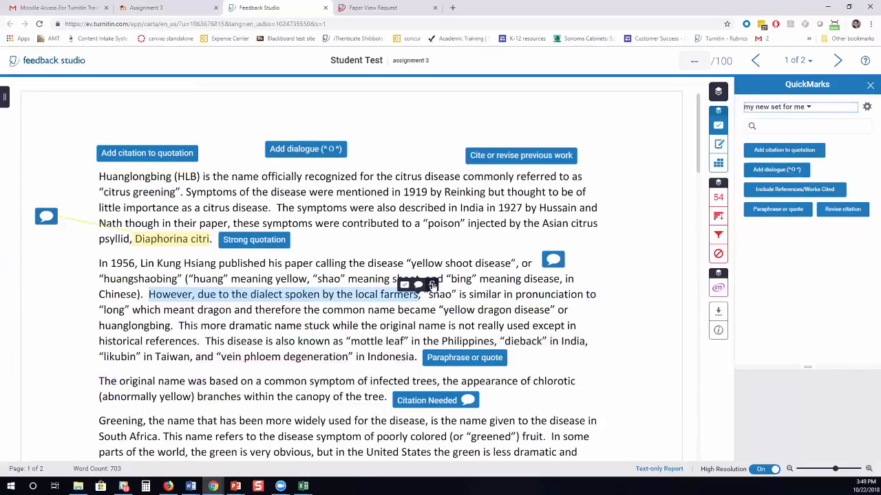
{"action": "left_click", "coordinate": [433, 285]}
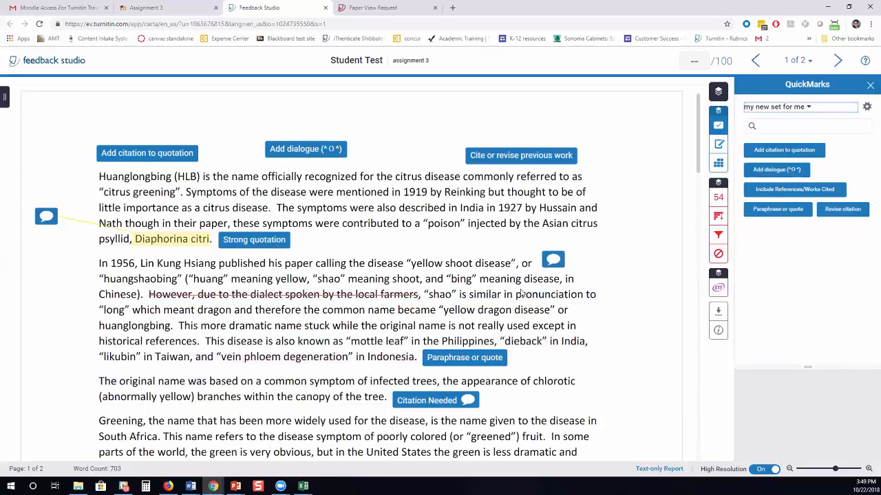
{"action": "mouse_move", "coordinate": [100, 383]}
{"action": "left_mouse_down"}
{"action": "mouse_move", "coordinate": [337, 411]}
{"action": "mouse_move", "coordinate": [385, 407]}
{"action": "left_mouse_up"}
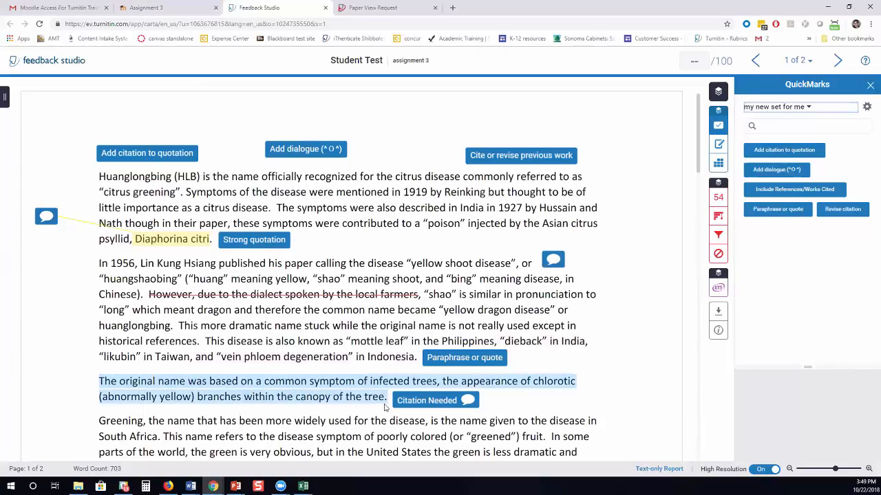
{"action": "left_click", "coordinate": [375, 362]}
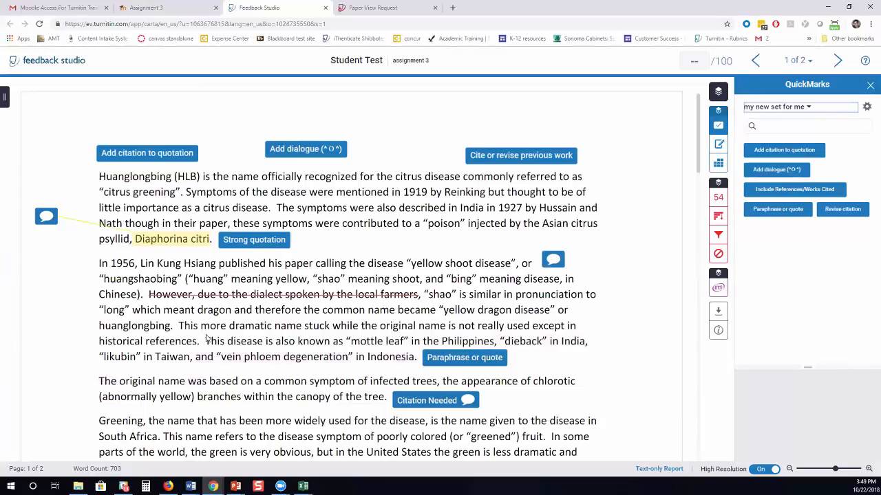
Highlight the disease's other-names sentence and comment 'cite this and use apa format'.
{"action": "mouse_move", "coordinate": [205, 340]}
{"action": "left_mouse_down"}
{"action": "mouse_move", "coordinate": [340, 363]}
{"action": "mouse_move", "coordinate": [419, 362]}
{"action": "left_mouse_up"}
{"action": "left_click", "coordinate": [420, 351]}
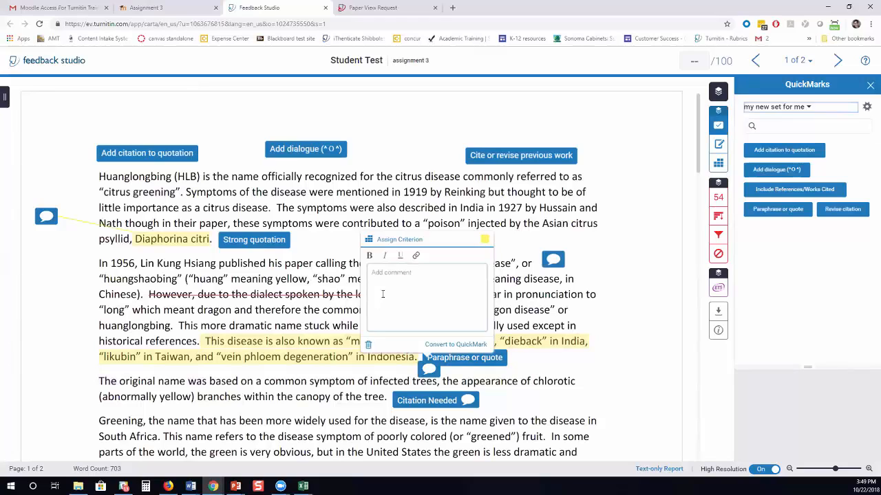
{"action": "type", "text": "cite this and use apa formatting -"}
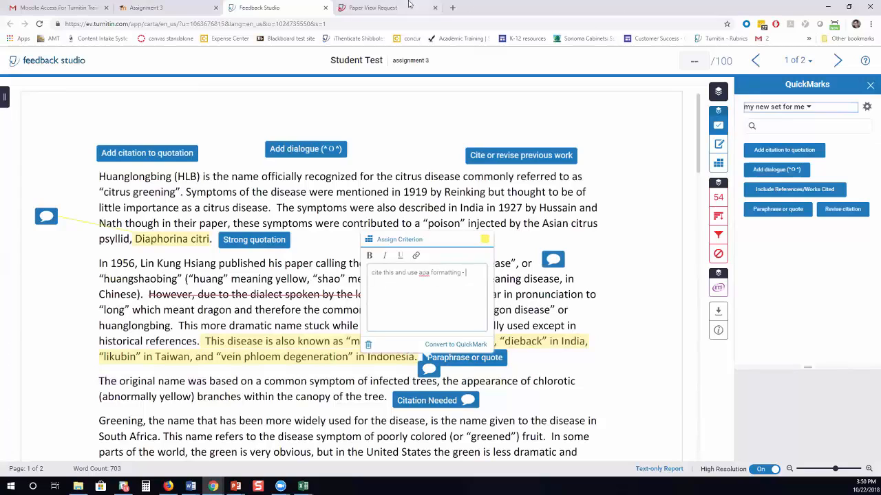
In a new tab, search 'purdue apa formatting' and copy the Purdue OWL General Format page address.
{"action": "left_click", "coordinate": [452, 8]}
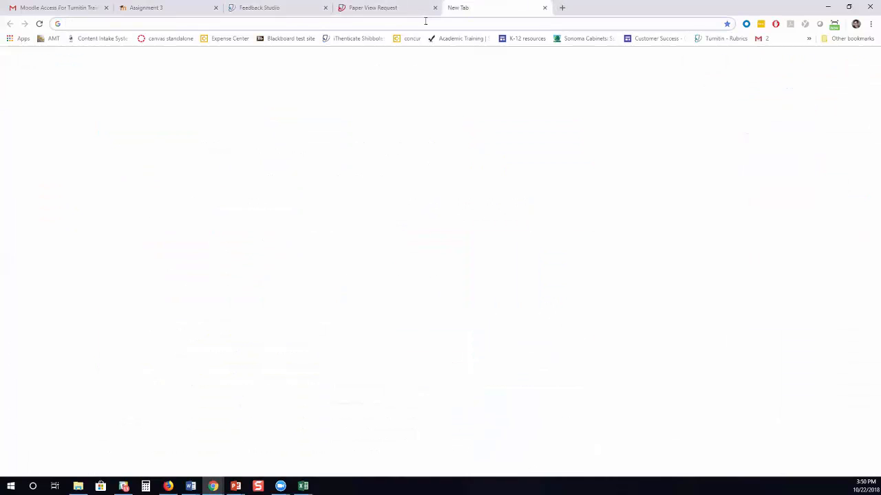
{"action": "type", "text": "purdue "}
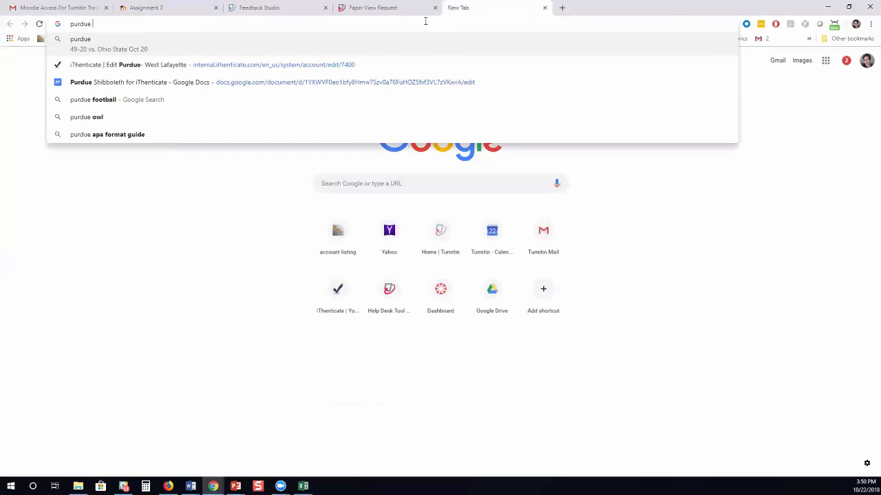
{"action": "type", "text": "apa for"}
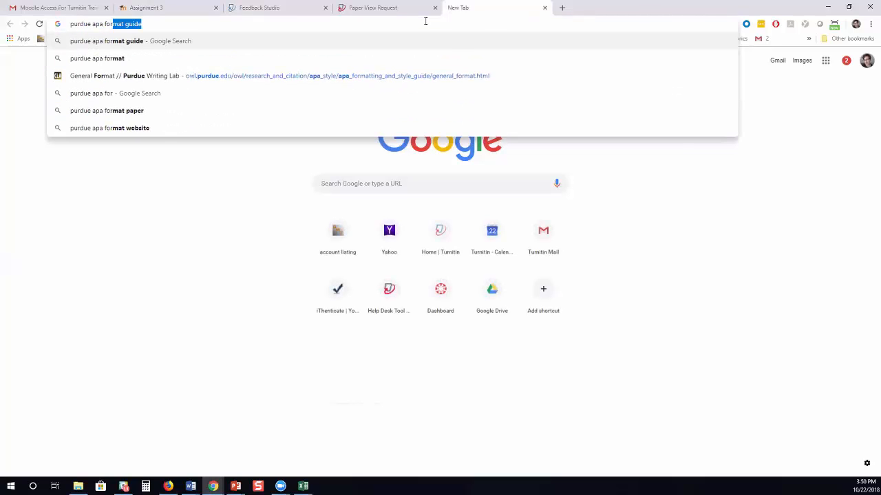
{"action": "type", "text": "matting"}
{"action": "key", "text": "Return"}
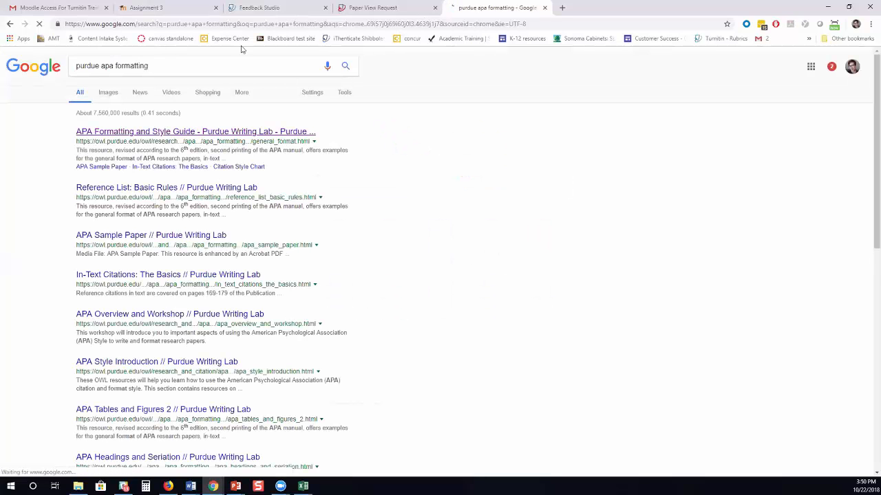
{"action": "left_click", "coordinate": [220, 25]}
{"action": "key", "text": "ctrl+c"}
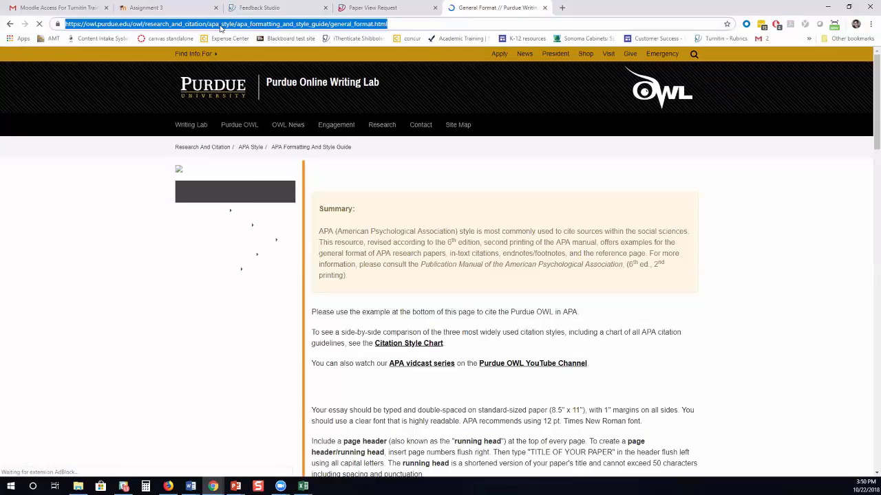
Close the paper view request tab and go back to Feedback Studio.
{"action": "left_click", "coordinate": [381, 9]}
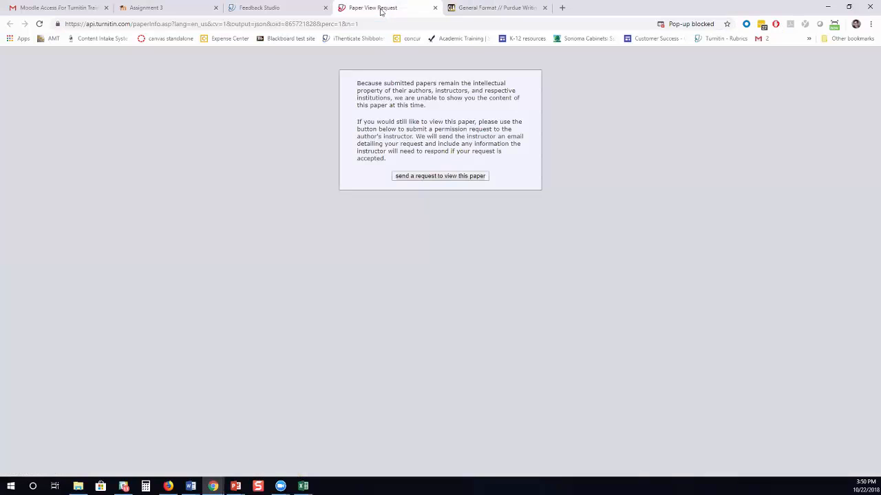
{"action": "key", "text": "ctrl+w"}
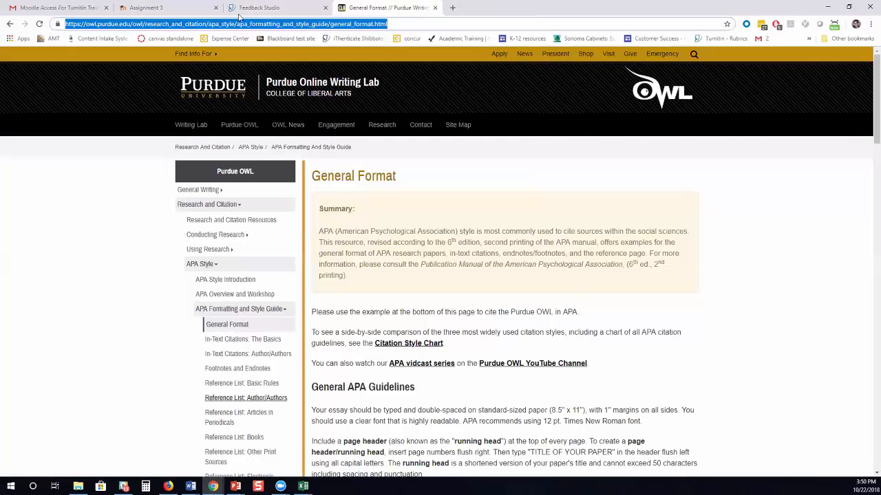
{"action": "key", "text": "ctrl+shift+Tab"}
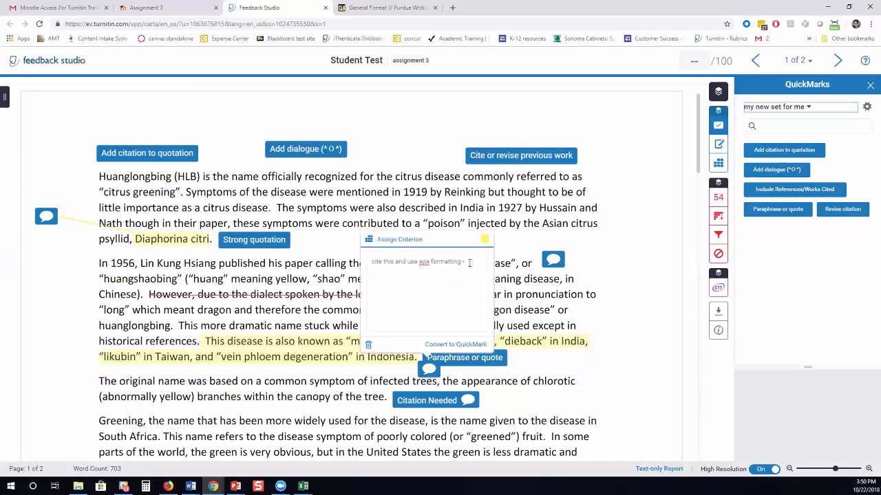
Link 'apa formatting' in the comment to the OWL General Format page and move the bubble to the right margin.
{"action": "left_click", "coordinate": [465, 261]}
{"action": "left_click_drag", "start_coordinate": [465, 272], "coordinate": [419, 272]}
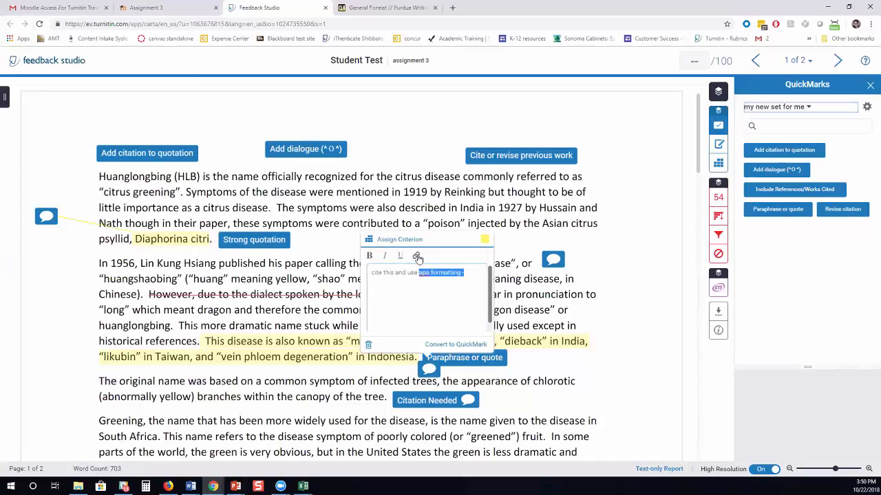
{"action": "left_click", "coordinate": [417, 257]}
{"action": "left_click", "coordinate": [394, 215]}
{"action": "key", "text": "ctrl+v"}
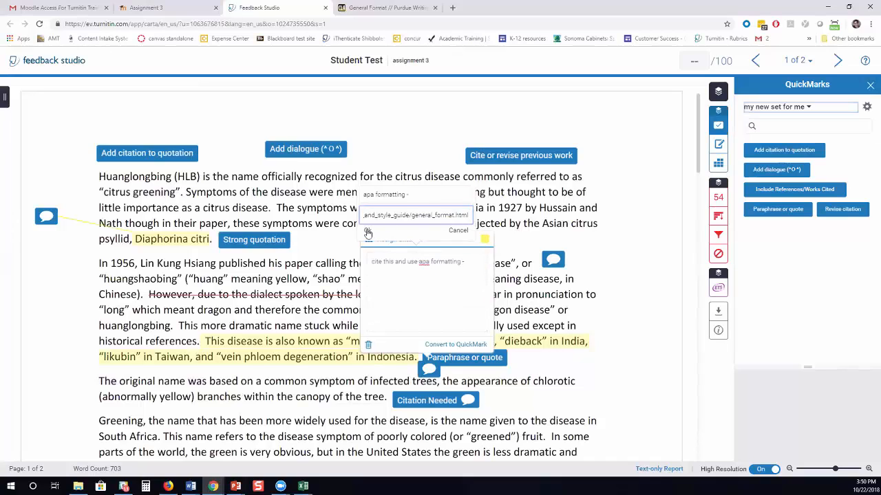
{"action": "left_click", "coordinate": [367, 233]}
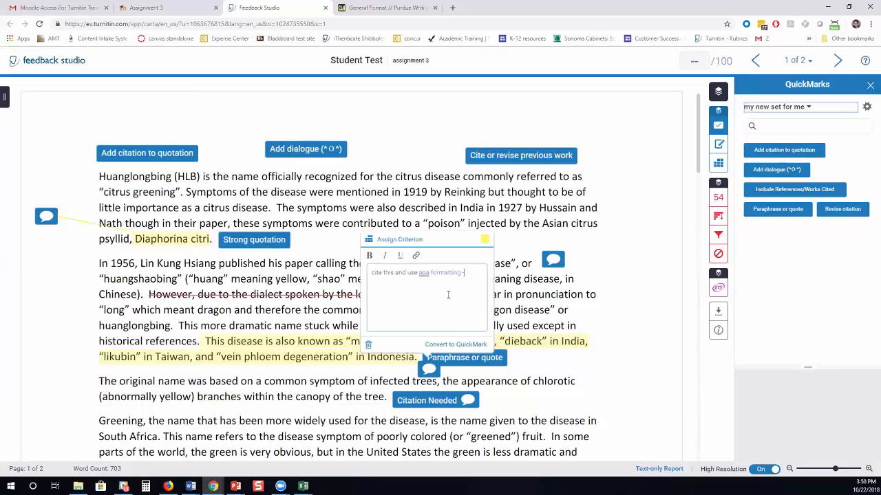
{"action": "left_click", "coordinate": [599, 374]}
{"action": "left_click_drag", "start_coordinate": [432, 373], "coordinate": [599, 323]}
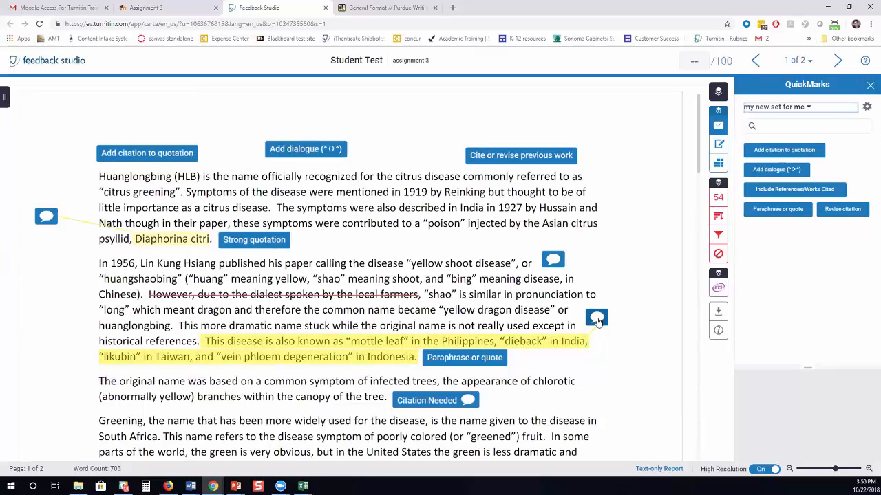
Convert the margin comment into a QuickMark titled 'APA'.
{"action": "left_click", "coordinate": [604, 320]}
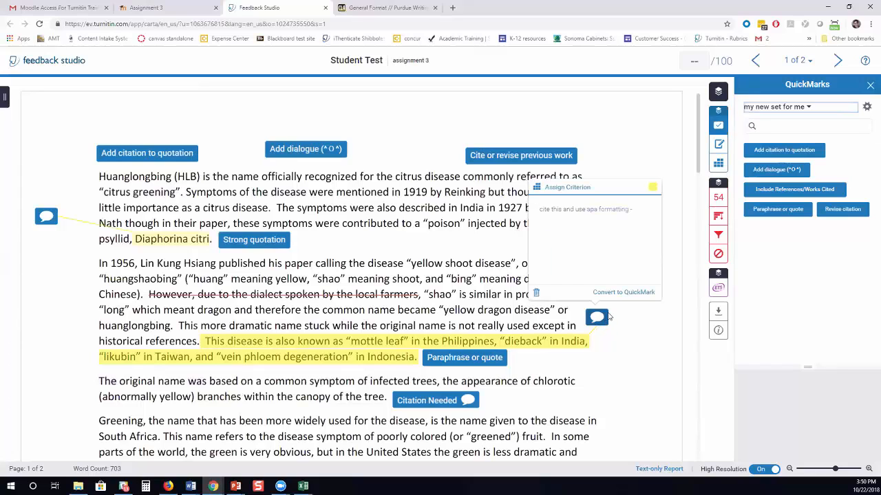
{"action": "left_click", "coordinate": [615, 293]}
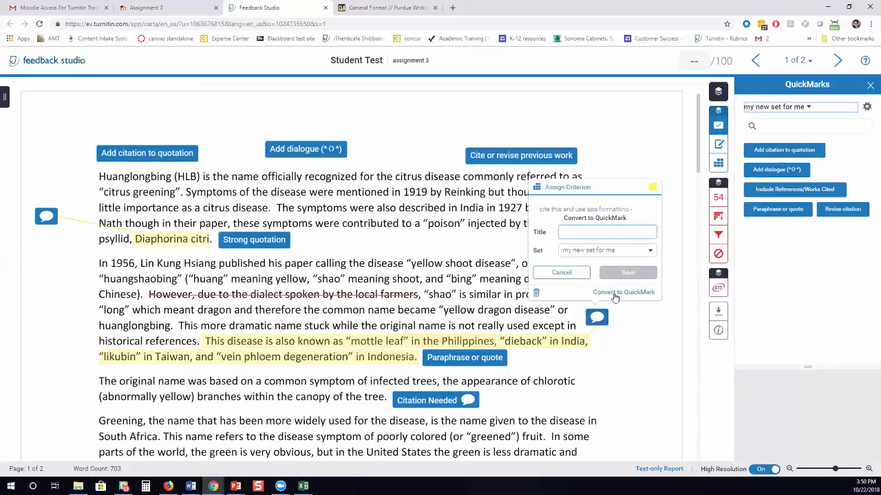
{"action": "type", "text": "APA"}
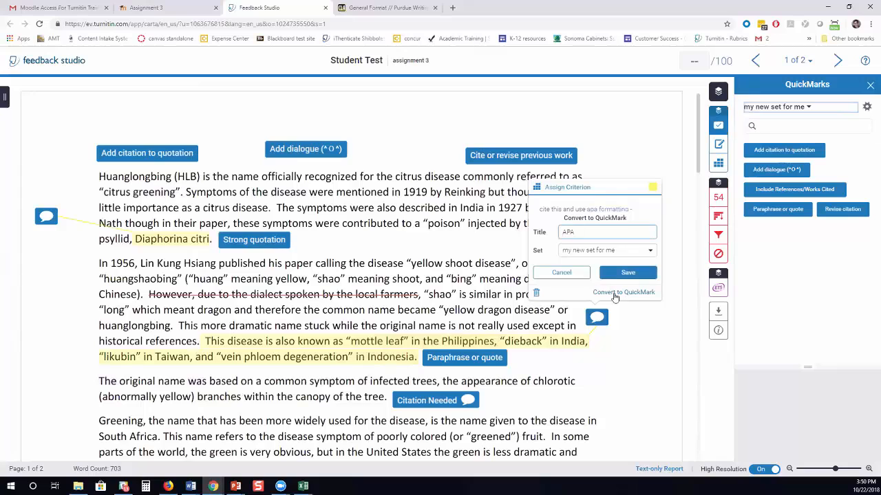
{"action": "left_click", "coordinate": [628, 273]}
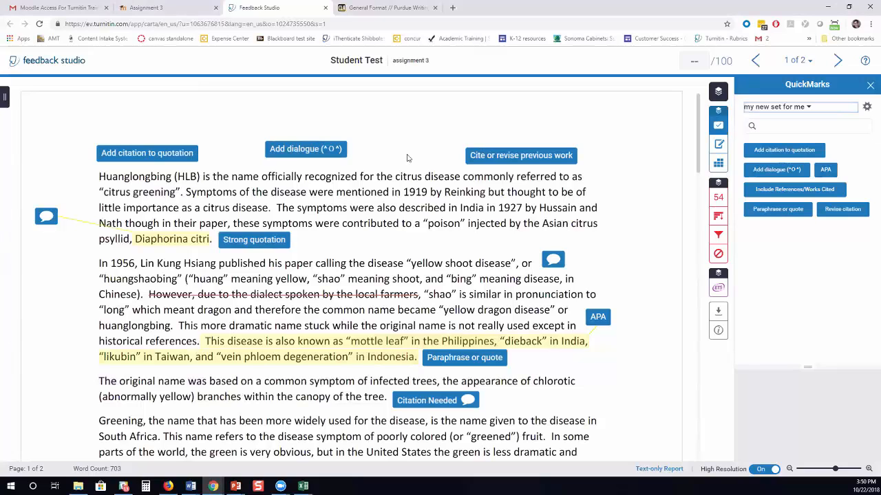
Add the inline note 'please take a look at these suggestions.' above the first paragraph, fixing typos.
{"action": "left_click", "coordinate": [395, 132]}
{"action": "left_click", "coordinate": [406, 124]}
{"action": "type", "text": "please take a"}
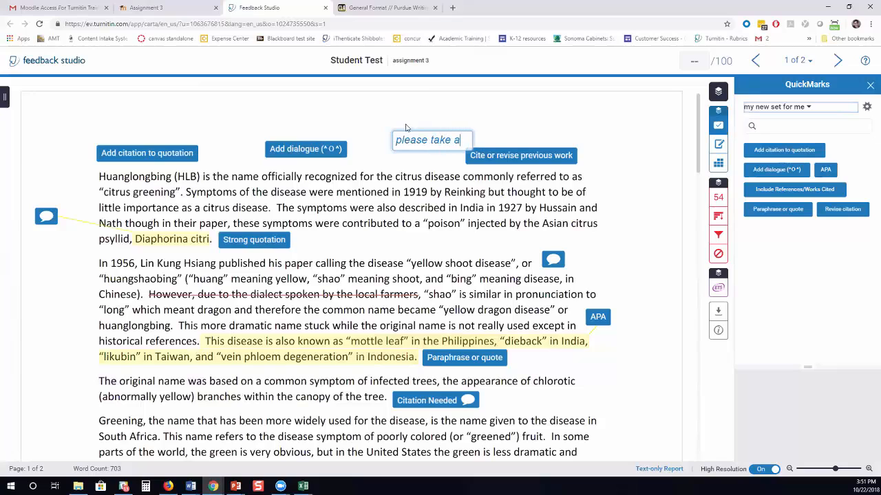
{"action": "type", "text": " look at th"}
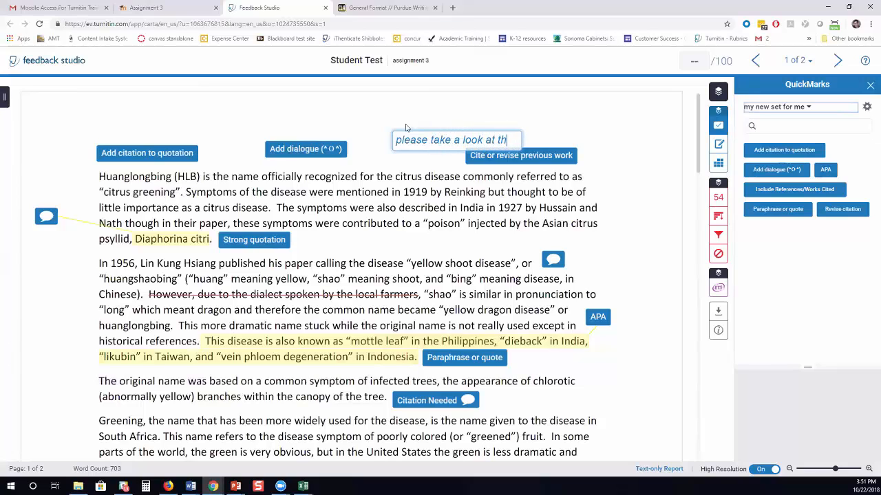
{"action": "type", "text": "sese suggestion."}
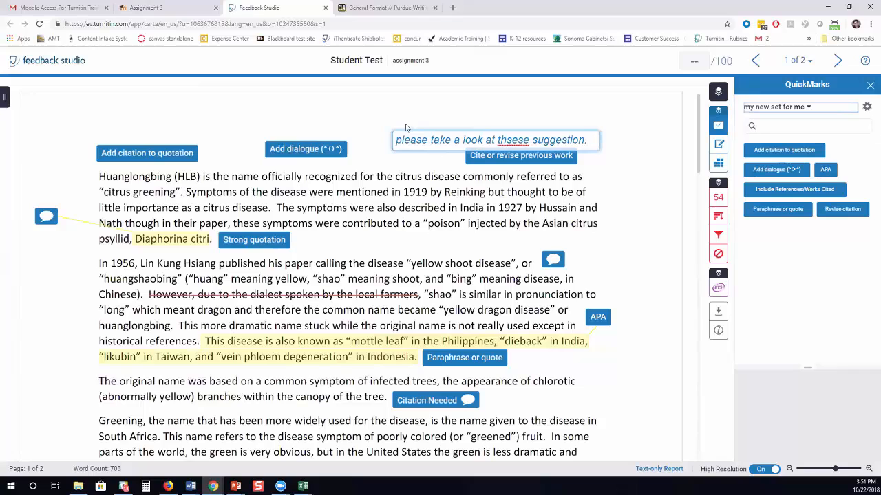
{"action": "key", "text": "BackSpace"}
{"action": "type", "text": "s."}
{"action": "key", "text": "Delete"}
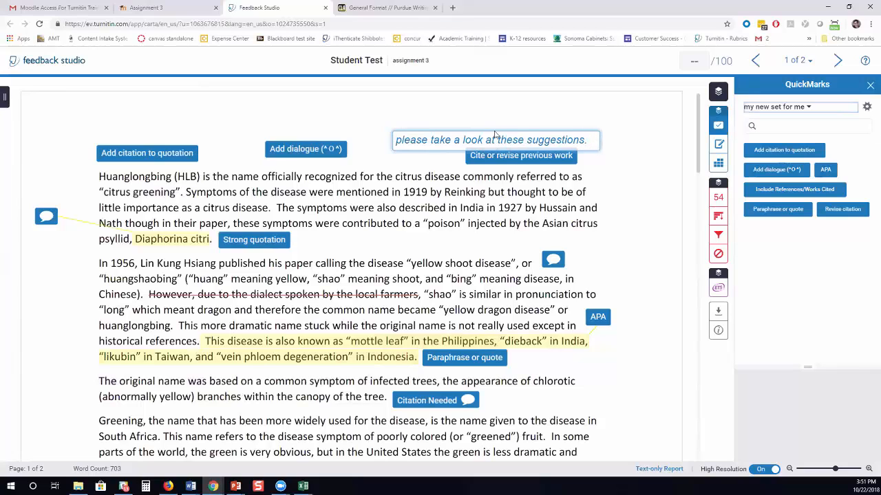
{"action": "left_click", "coordinate": [636, 128]}
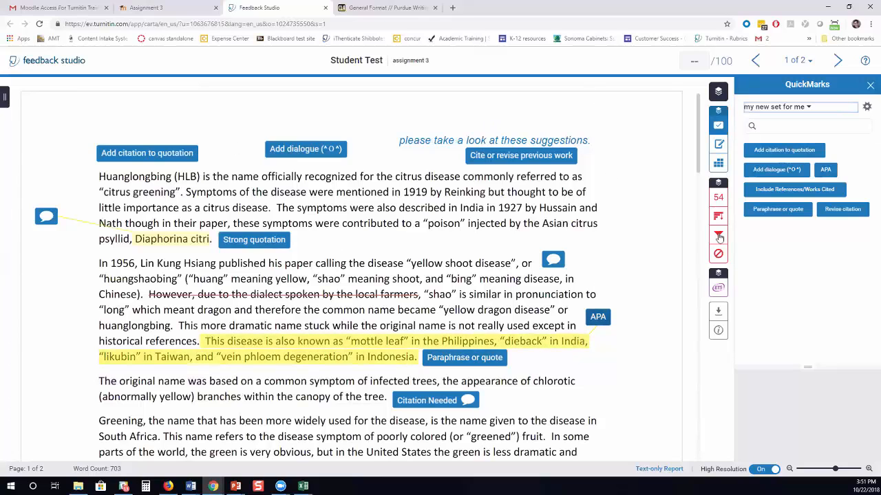
Save a general text comment in the Feedback Summary, then display the peach paper fall rubric.
{"action": "left_click", "coordinate": [719, 144]}
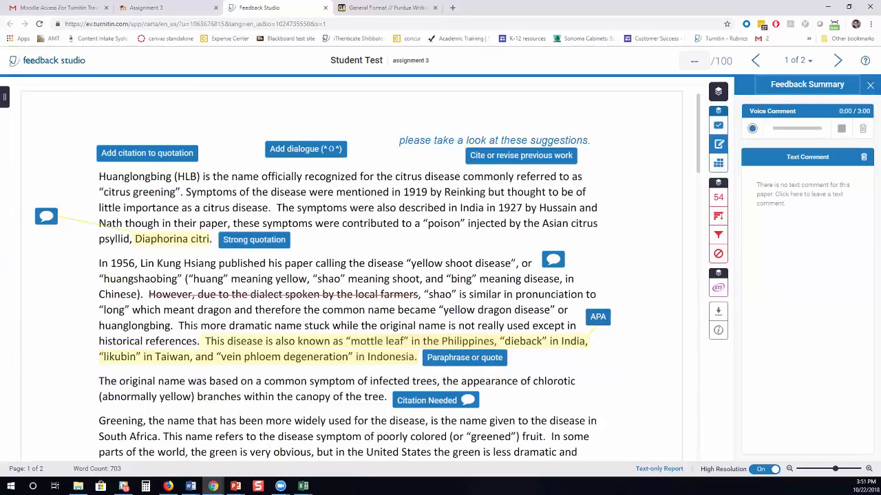
{"action": "left_click", "coordinate": [789, 188]}
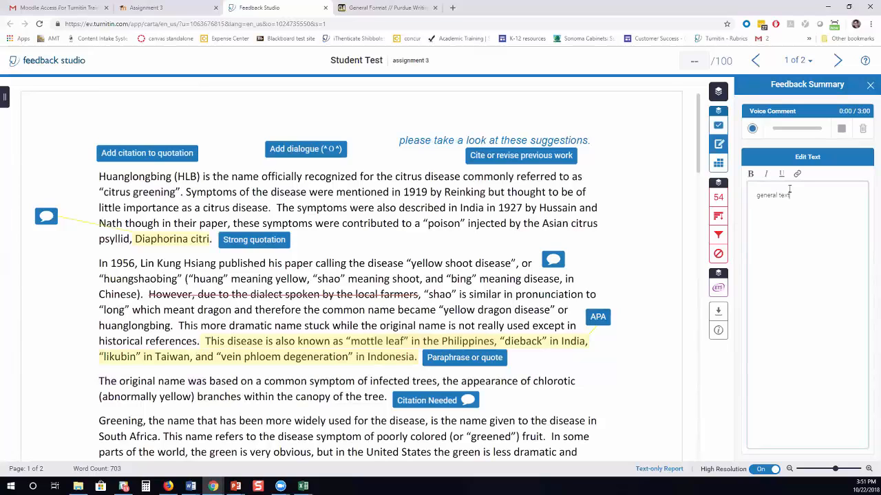
{"action": "left_click", "coordinate": [745, 286]}
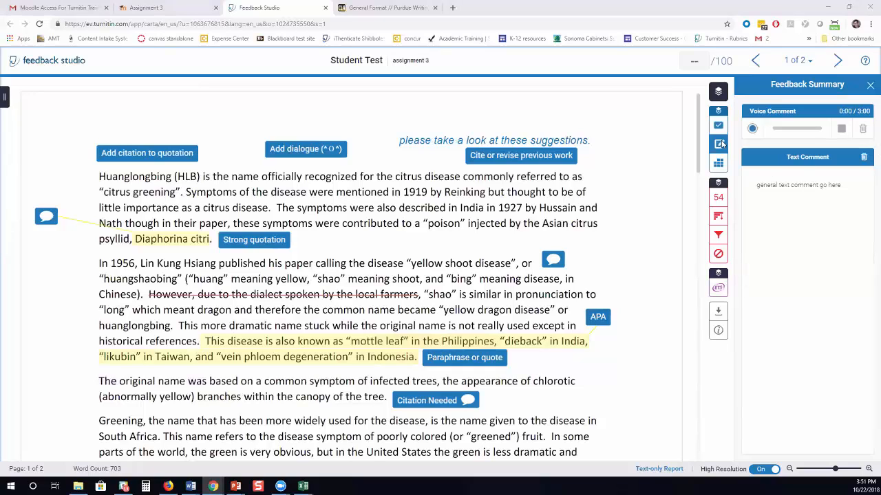
{"action": "left_click", "coordinate": [696, 60]}
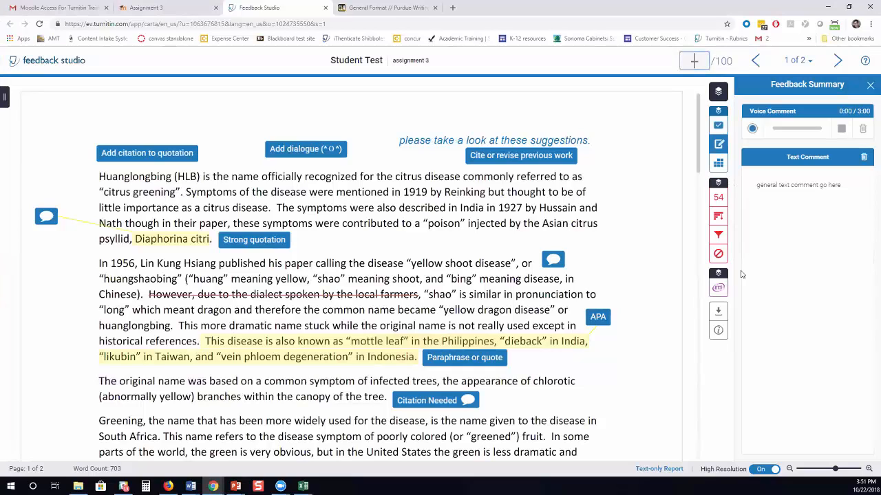
{"action": "left_click", "coordinate": [718, 164]}
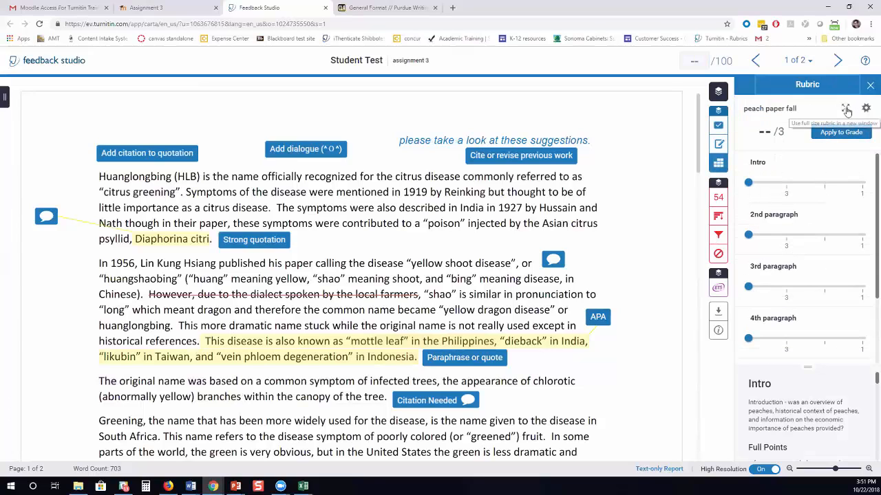
{"action": "left_click", "coordinate": [845, 110]}
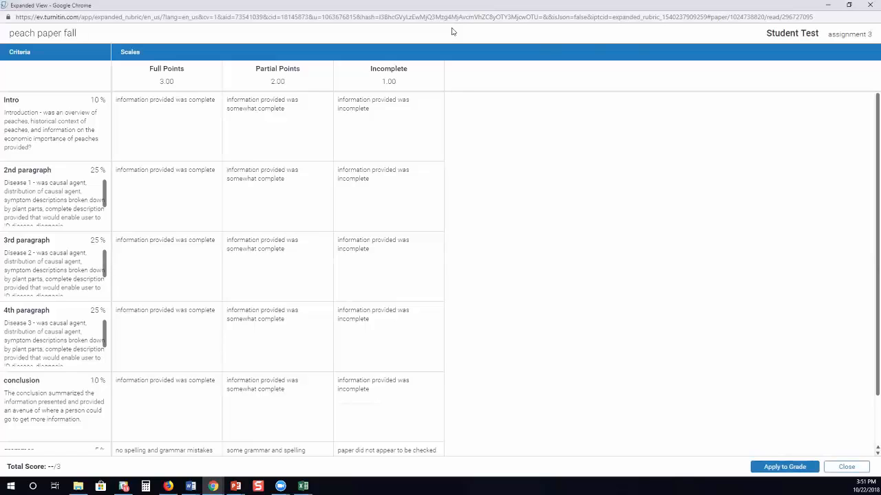
{"action": "left_click", "coordinate": [848, 467]}
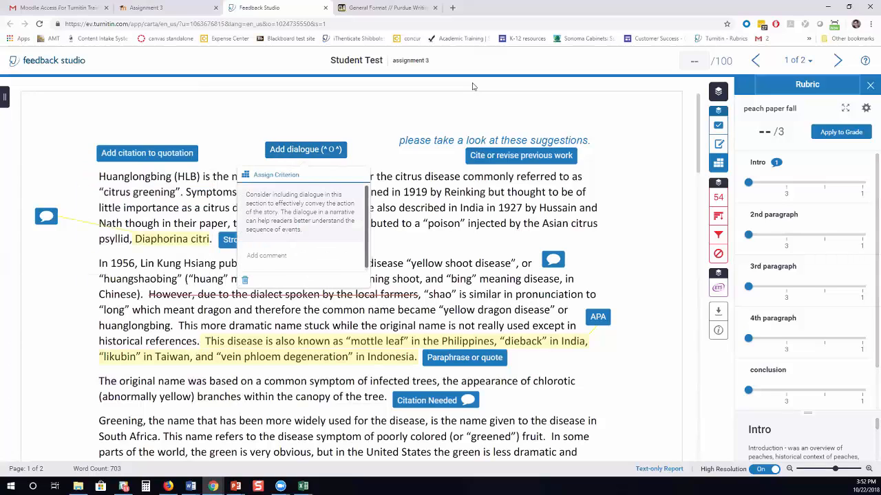
Link the Cite or revise previous work mark to Intro; link the personal comment and APA mark to 2nd paragraph.
{"action": "left_click", "coordinate": [501, 161]}
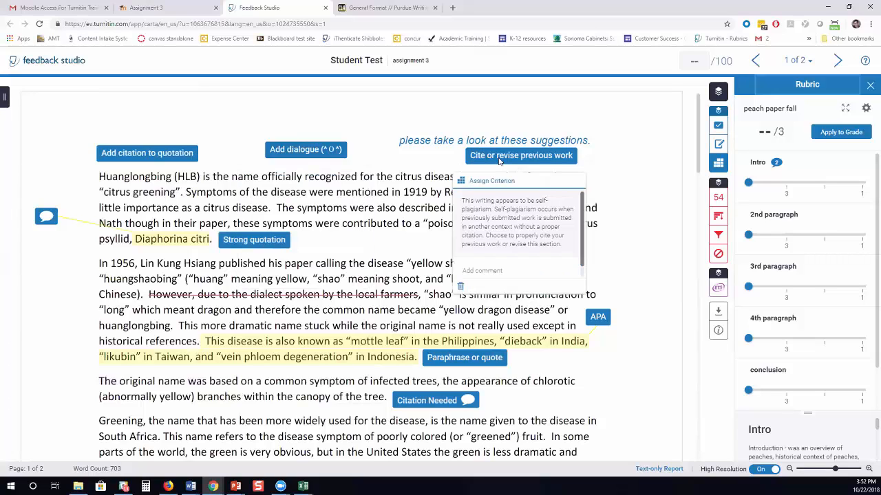
{"action": "left_click", "coordinate": [493, 183]}
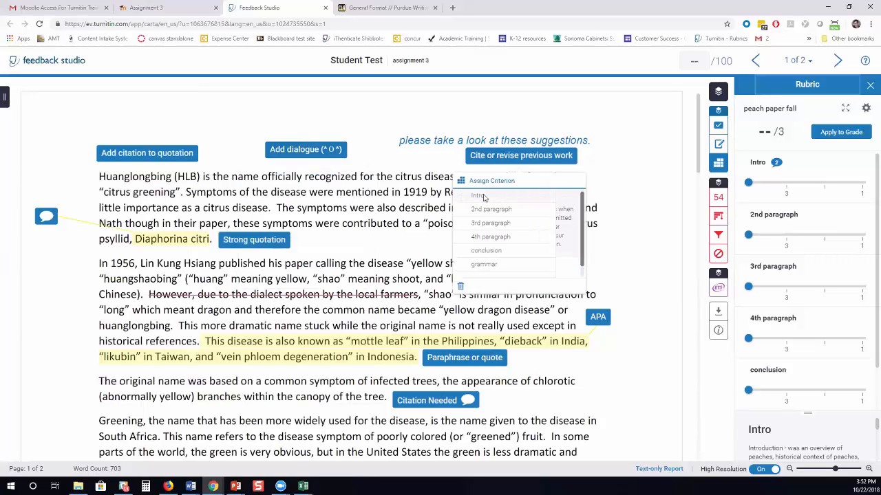
{"action": "left_click", "coordinate": [479, 196]}
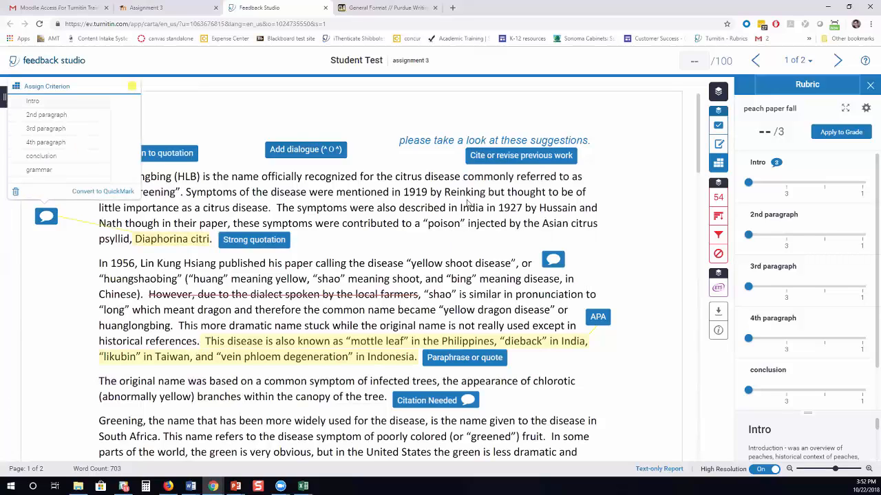
{"action": "left_click", "coordinate": [553, 260]}
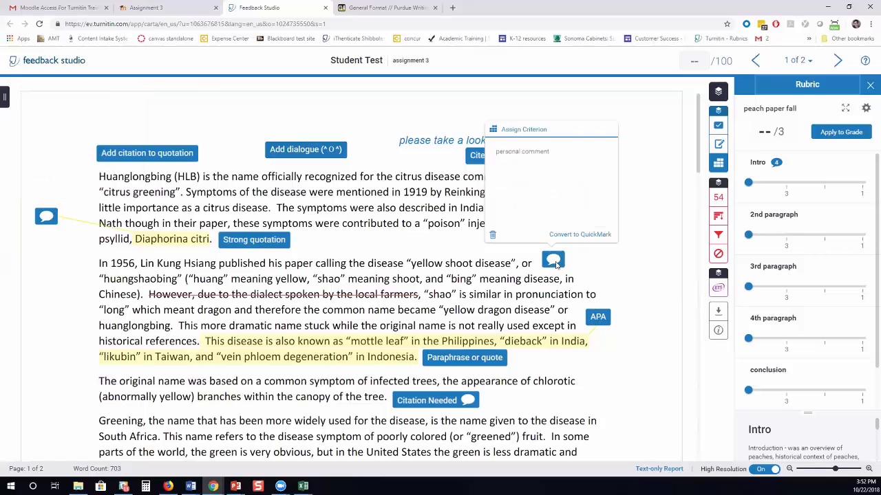
{"action": "left_click", "coordinate": [533, 131]}
{"action": "left_click", "coordinate": [520, 158]}
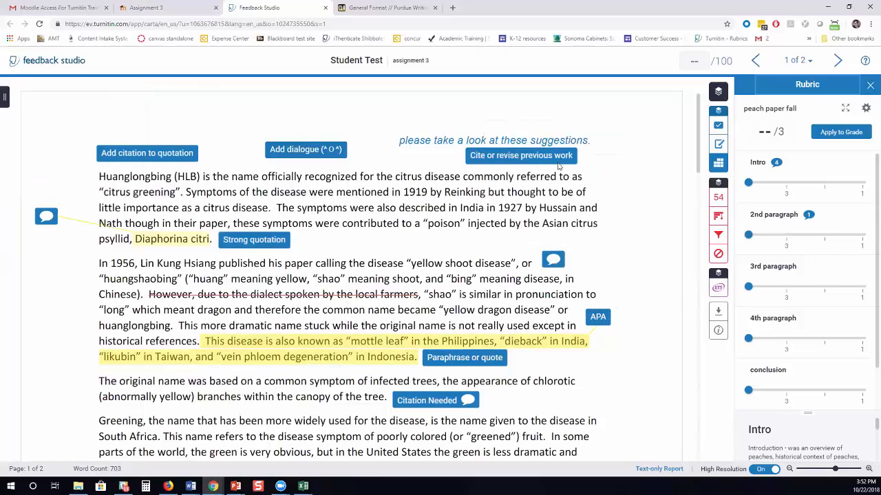
{"action": "left_click", "coordinate": [553, 259]}
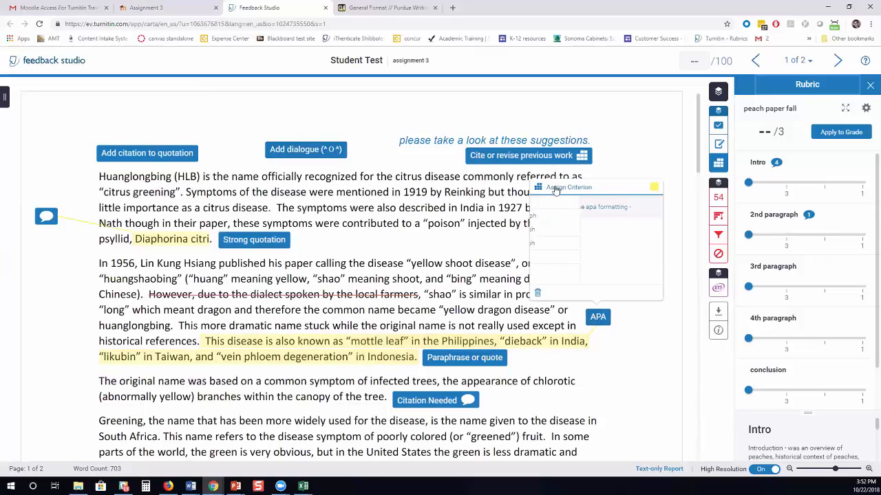
{"action": "left_click", "coordinate": [564, 188]}
{"action": "left_click", "coordinate": [568, 215]}
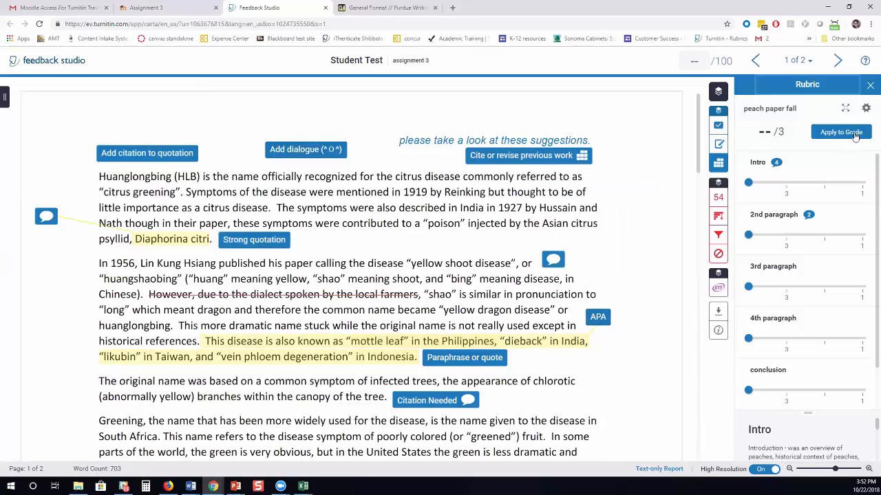
Score the full-screen peach paper fall rubric at 2.65/3 and apply it as an 88/100 grade.
{"action": "left_click", "coordinate": [846, 110]}
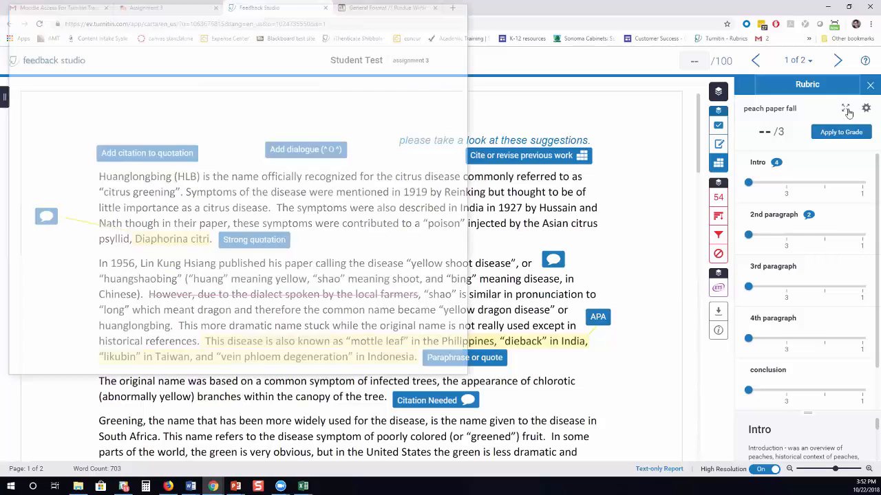
{"action": "left_click", "coordinate": [442, 6]}
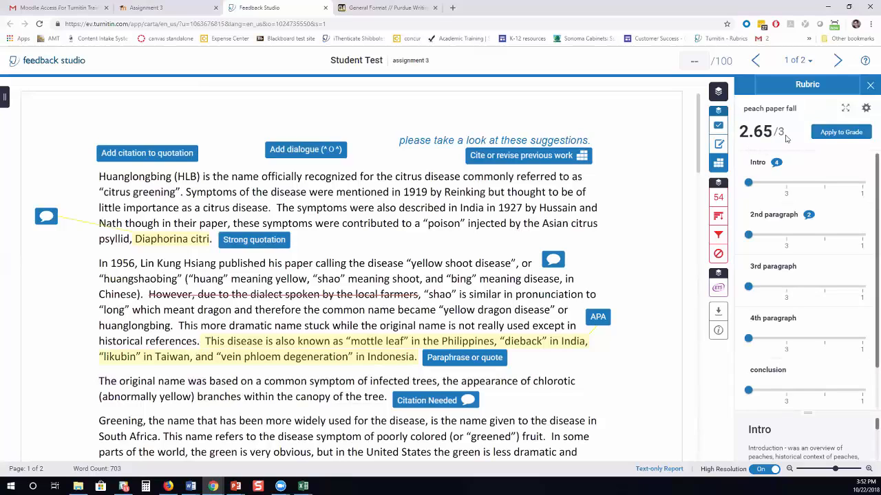
{"action": "left_click", "coordinate": [839, 131]}
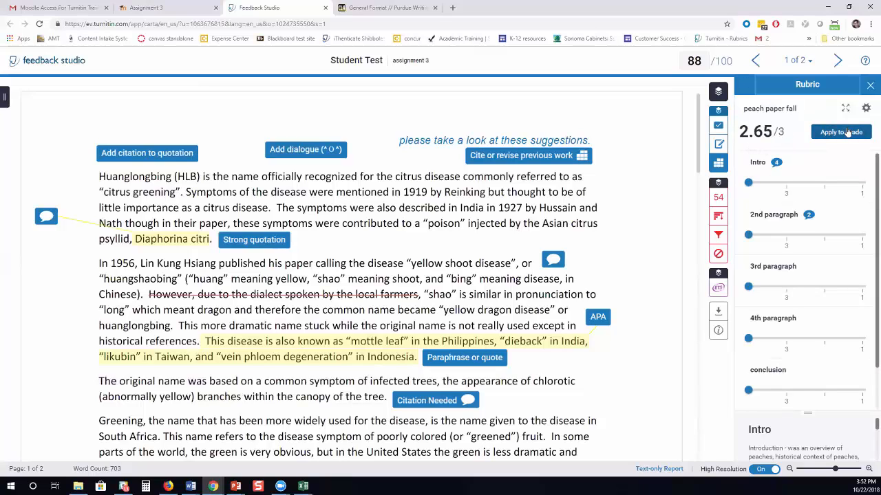
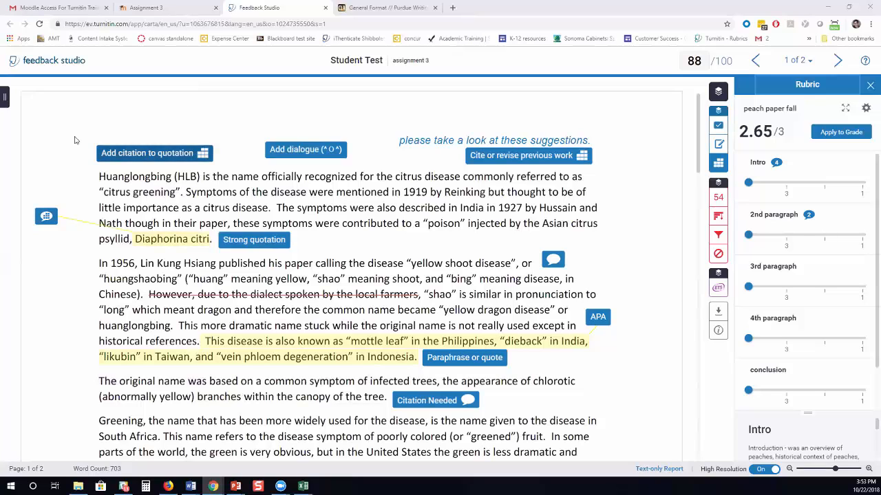
Read the Intro citation comment, check the student's Assignment 3 view, then return to the 88/100 inbox.
{"action": "left_click", "coordinate": [147, 153]}
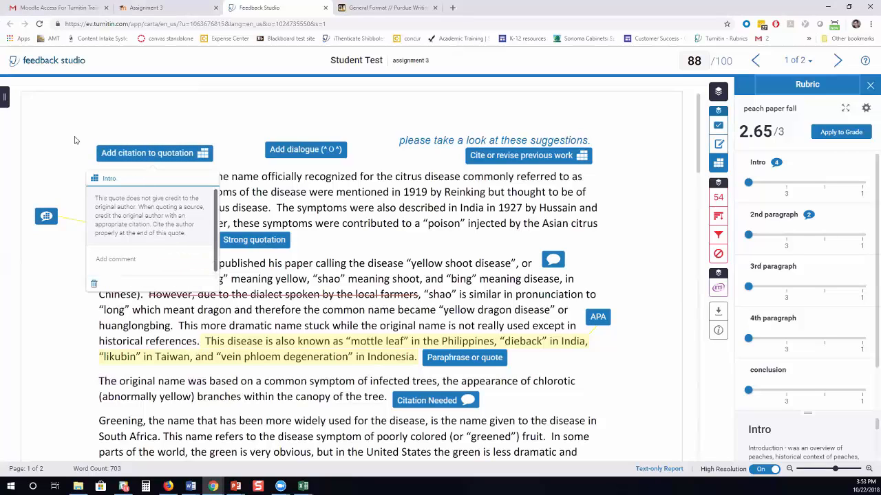
{"action": "left_click", "coordinate": [164, 130]}
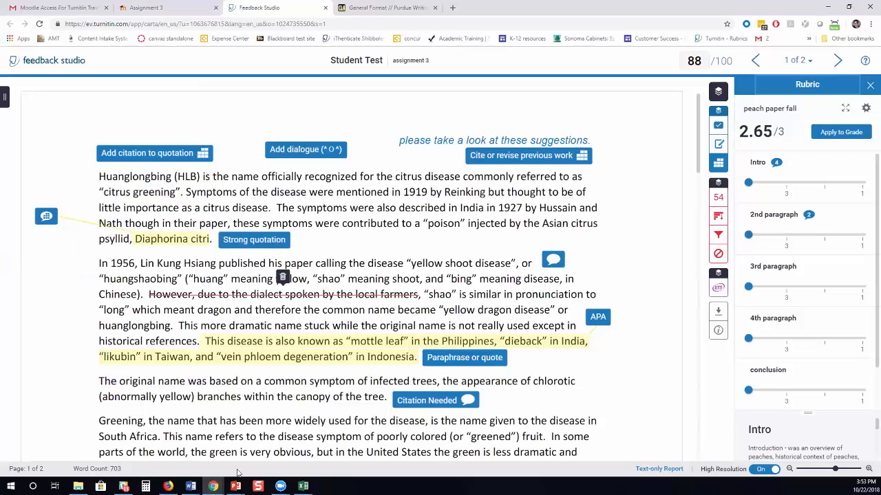
{"action": "left_click", "coordinate": [168, 486]}
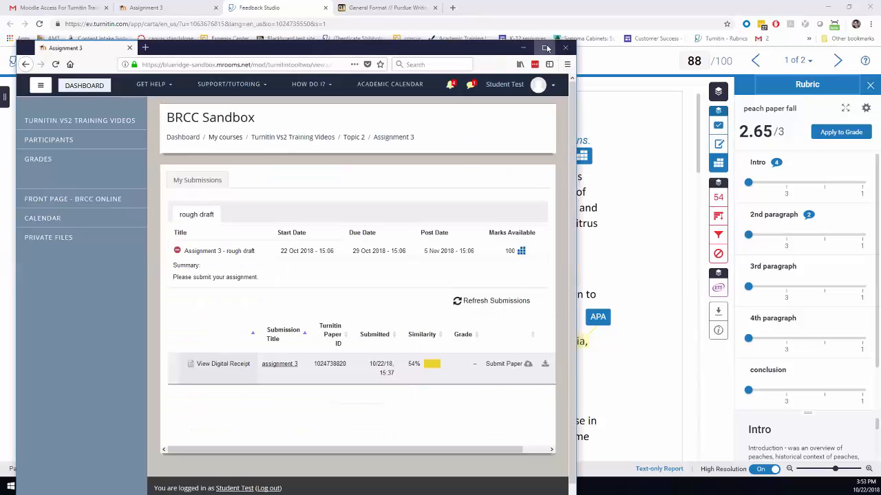
{"action": "left_click", "coordinate": [544, 47]}
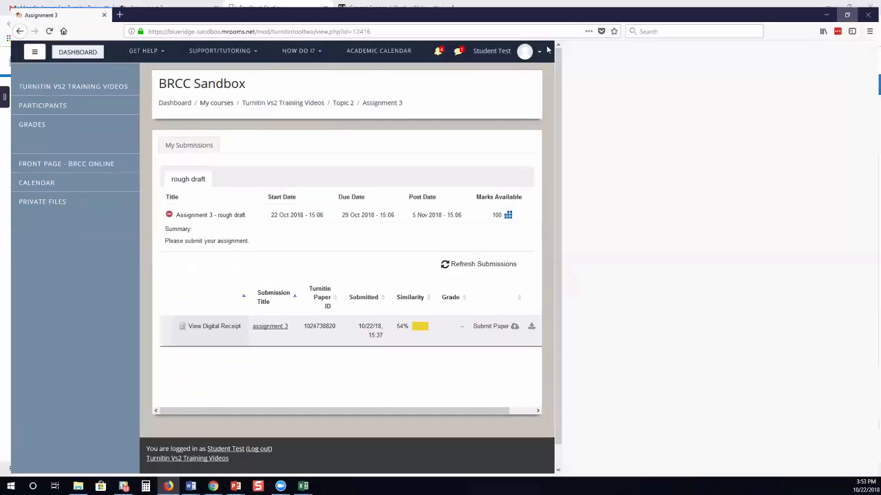
{"action": "left_click", "coordinate": [836, 8]}
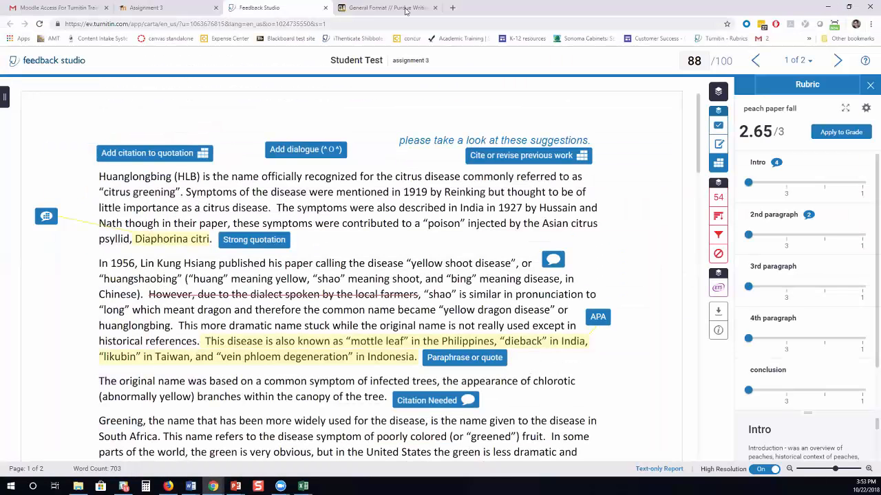
{"action": "left_click", "coordinate": [326, 7]}
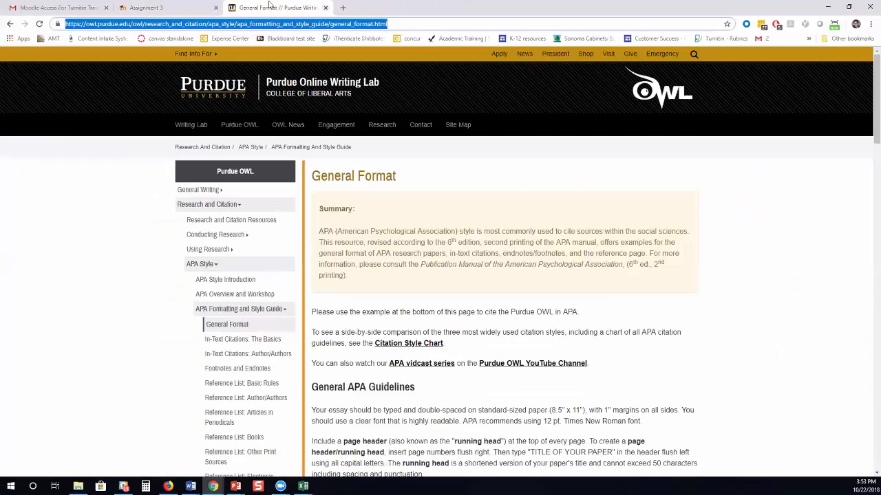
{"action": "left_click", "coordinate": [197, 7]}
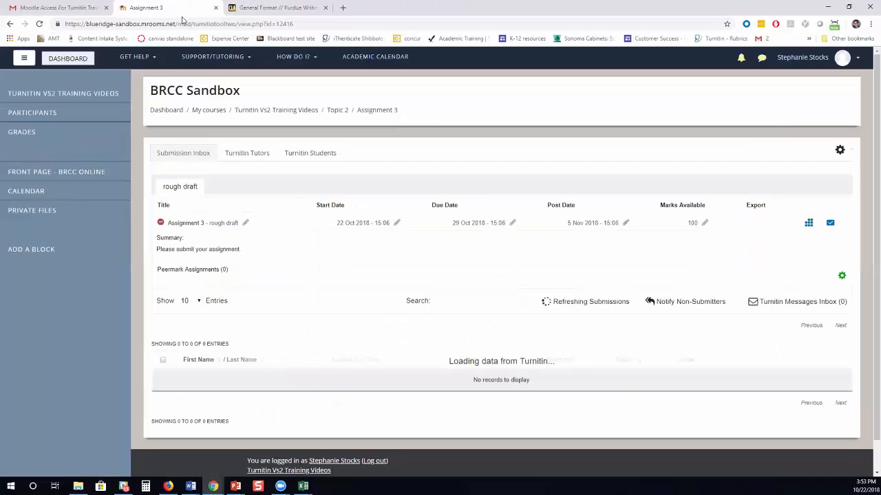
Change Assignment 3's post date from 5 Nov to 22 Oct 2018 15:06, then show the student's view.
{"action": "left_click", "coordinate": [626, 223]}
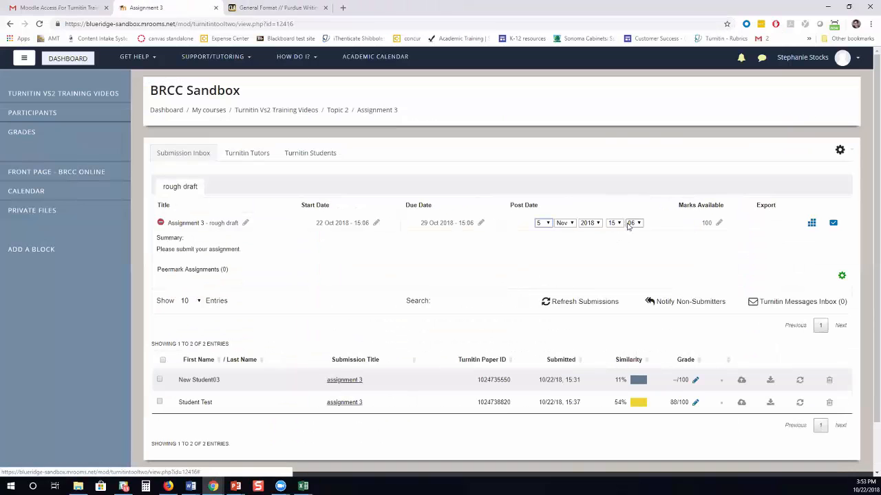
{"action": "left_click", "coordinate": [549, 223]}
{"action": "scroll", "coordinate": [541, 375], "scroll_direction": "down", "scroll_amount": 4}
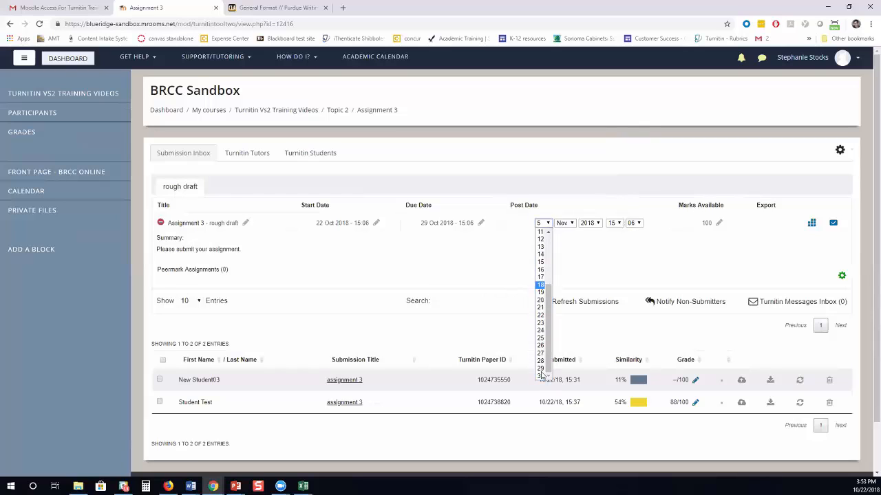
{"action": "left_click", "coordinate": [541, 315]}
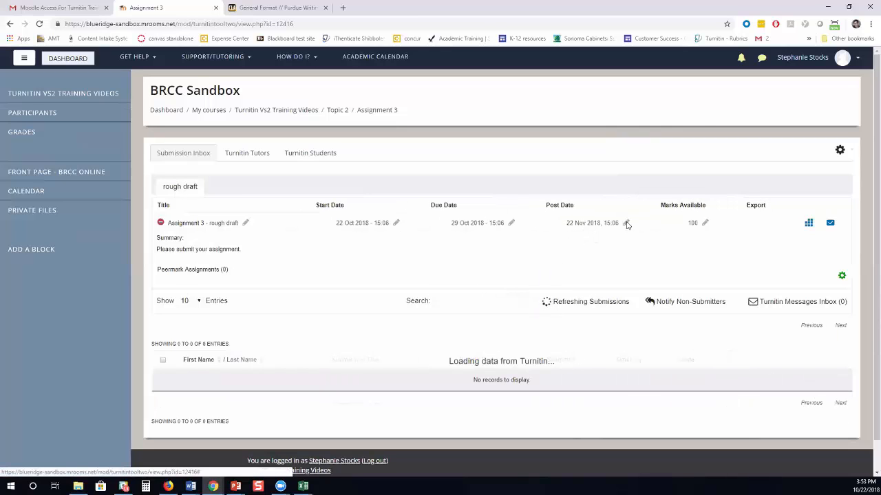
{"action": "left_click", "coordinate": [627, 223]}
{"action": "left_click", "coordinate": [564, 223]}
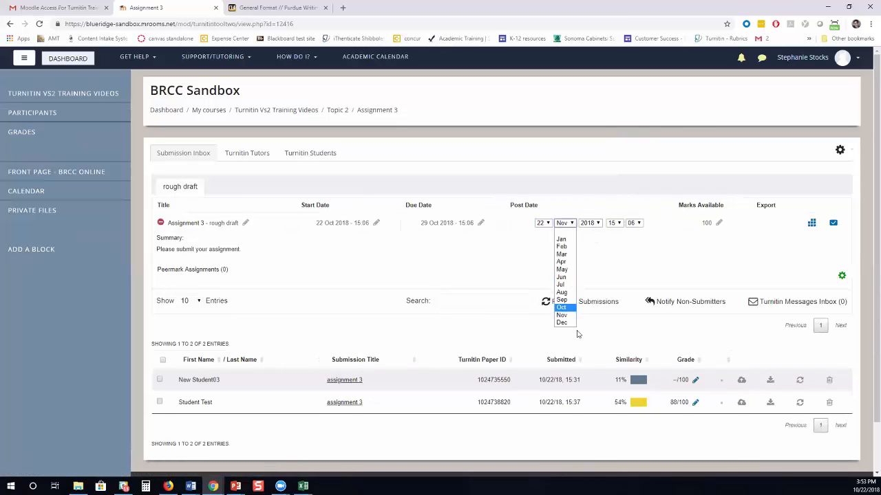
{"action": "left_click", "coordinate": [562, 307]}
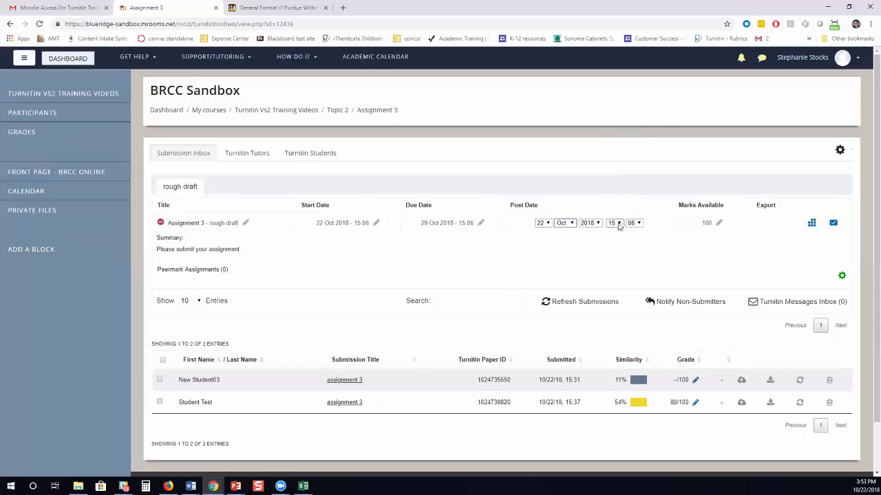
{"action": "left_click", "coordinate": [663, 251]}
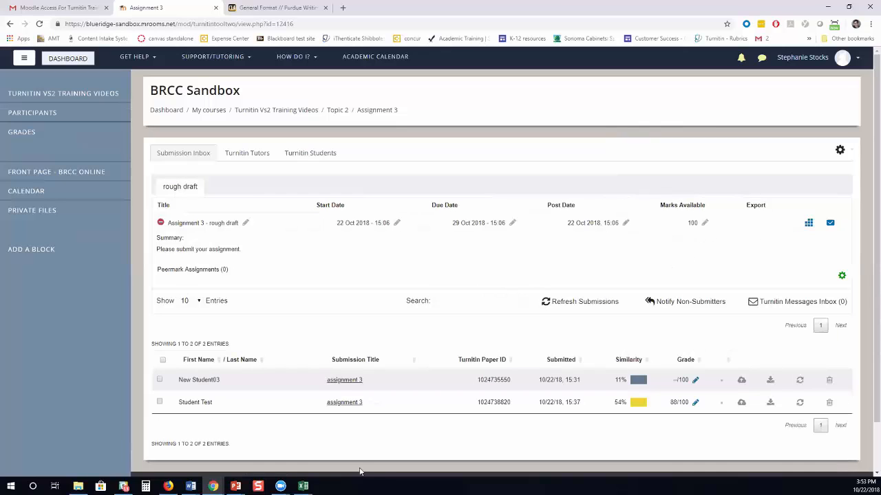
{"action": "left_click", "coordinate": [167, 486]}
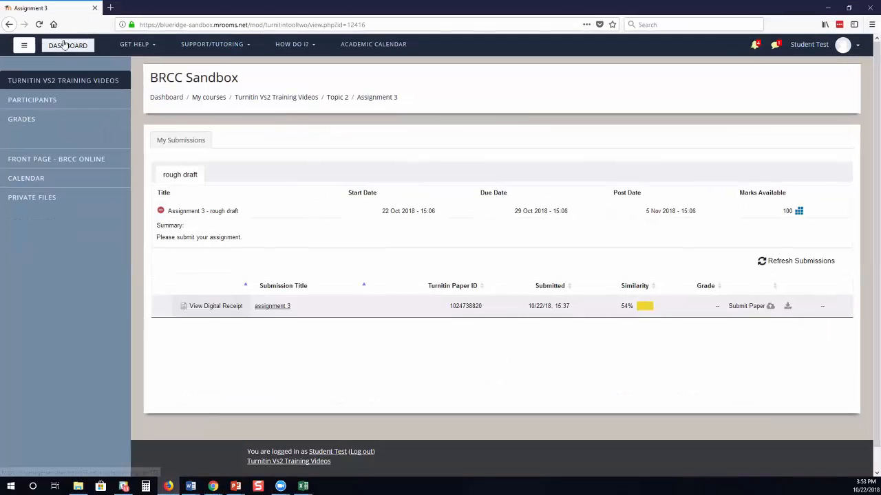
Reload the student's Assignment 3 page to reveal 88/100 and open that graded paper.
{"action": "left_click", "coordinate": [39, 24]}
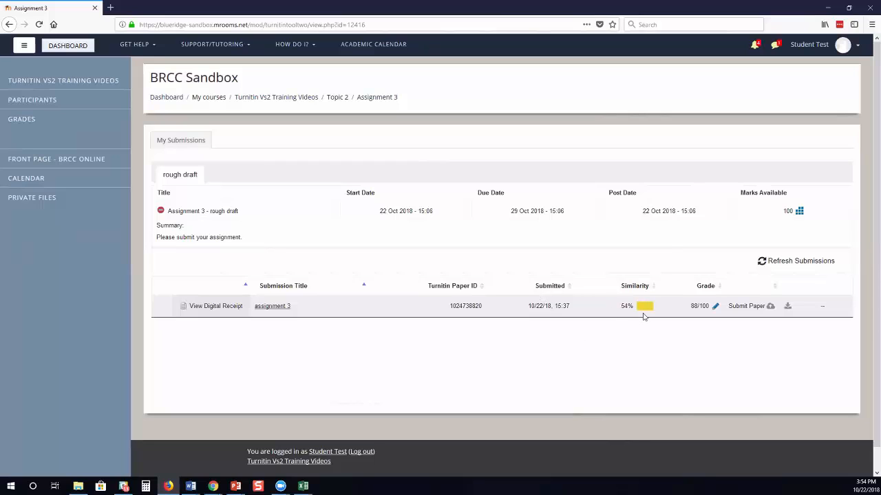
{"action": "left_click", "coordinate": [715, 308]}
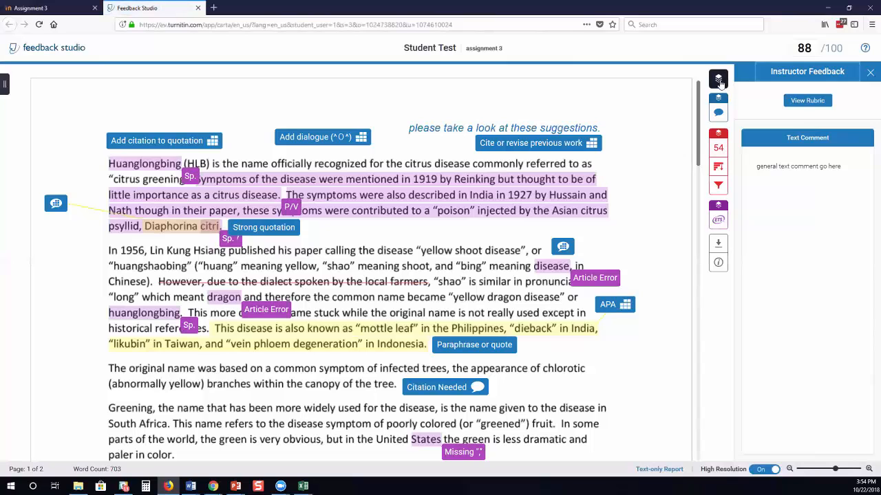
Hide the Similarity and e-rater layers on the student's paper.
{"action": "left_click", "coordinate": [719, 81]}
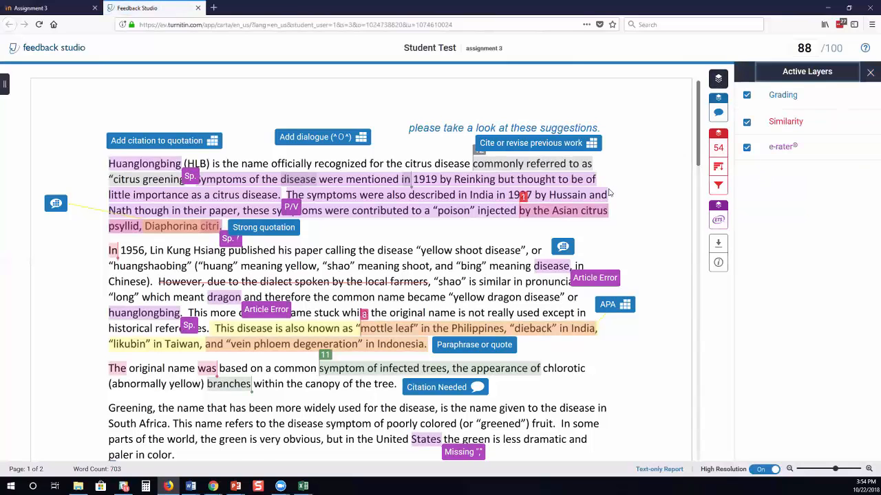
{"action": "left_click", "coordinate": [747, 123]}
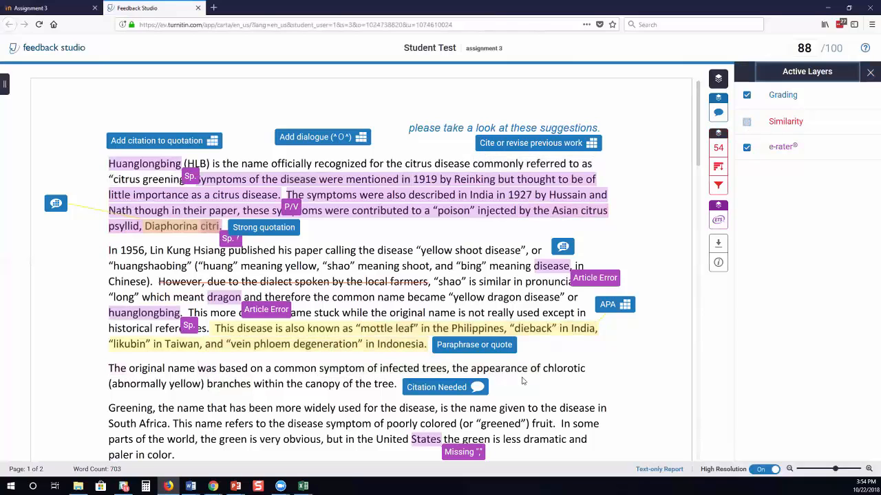
{"action": "scroll", "coordinate": [313, 270], "scroll_direction": "down", "scroll_amount": 5}
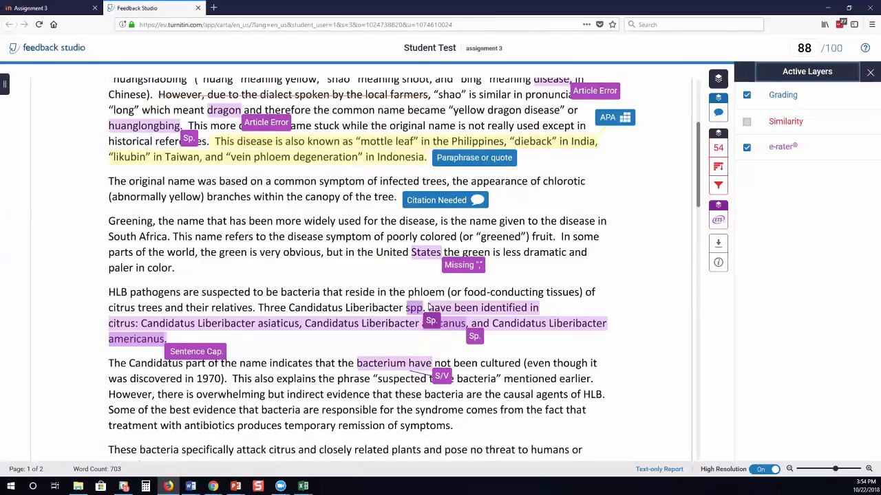
{"action": "scroll", "coordinate": [428, 306], "scroll_direction": "up", "scroll_amount": 6}
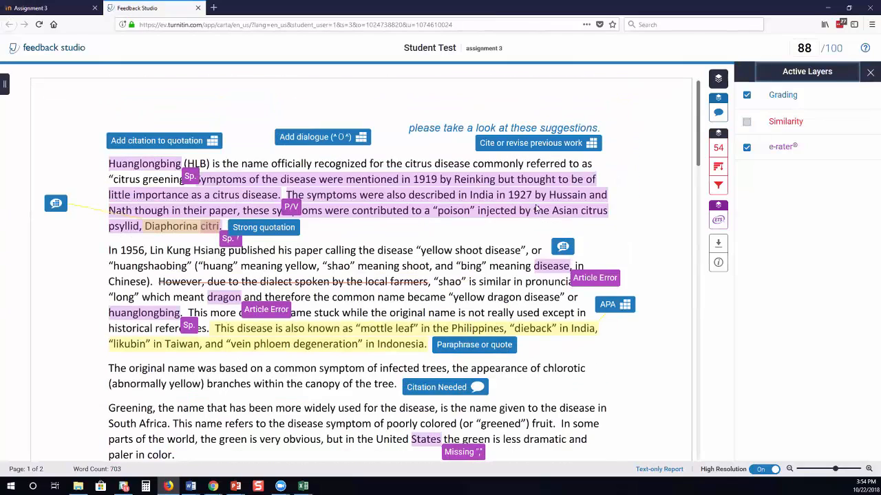
{"action": "left_click", "coordinate": [747, 147]}
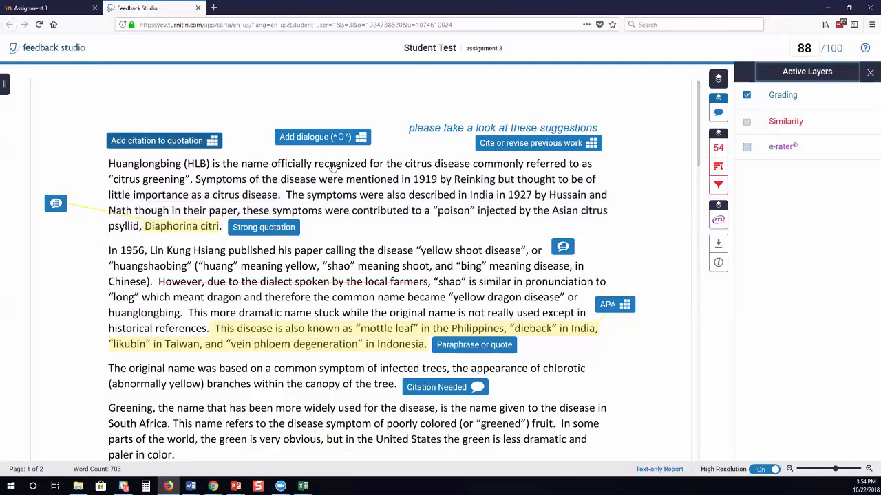
Read the Intro comment about adding dialogue and the other marks, then show instructor feedback.
{"action": "left_click", "coordinate": [163, 141]}
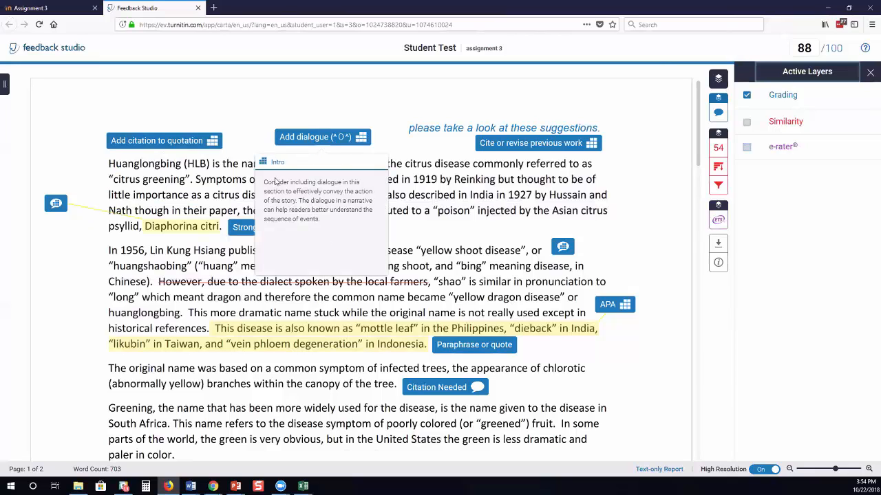
{"action": "mouse_move", "coordinate": [470, 350]}
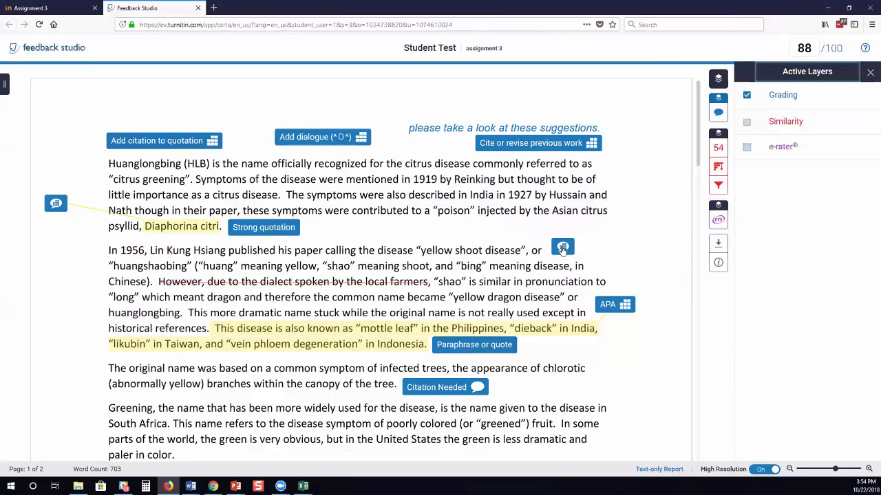
{"action": "mouse_move", "coordinate": [562, 249]}
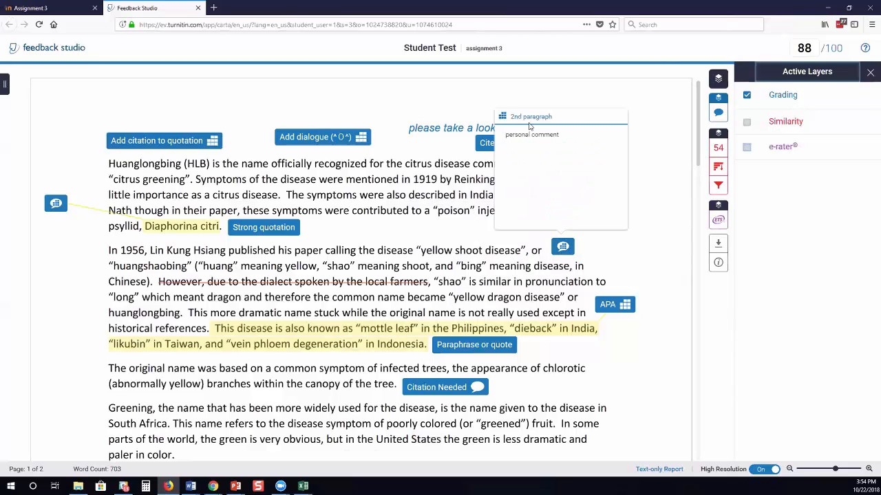
{"action": "left_click", "coordinate": [718, 116]}
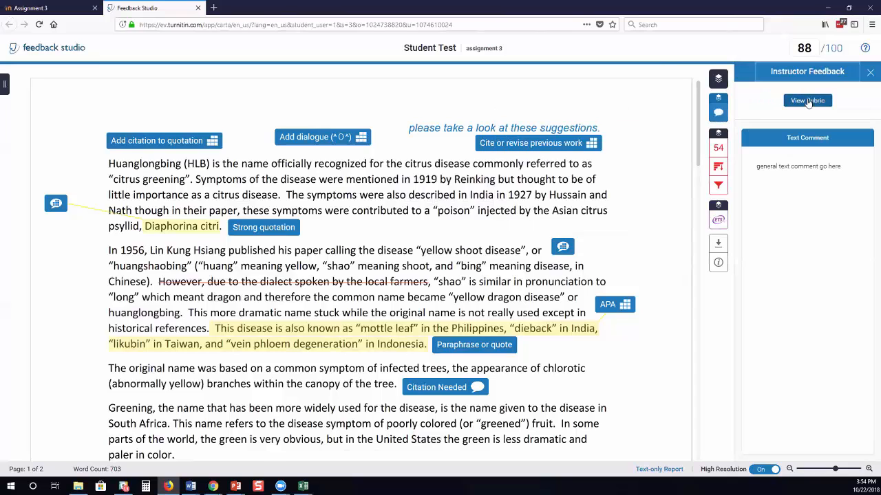
{"action": "left_click", "coordinate": [809, 101]}
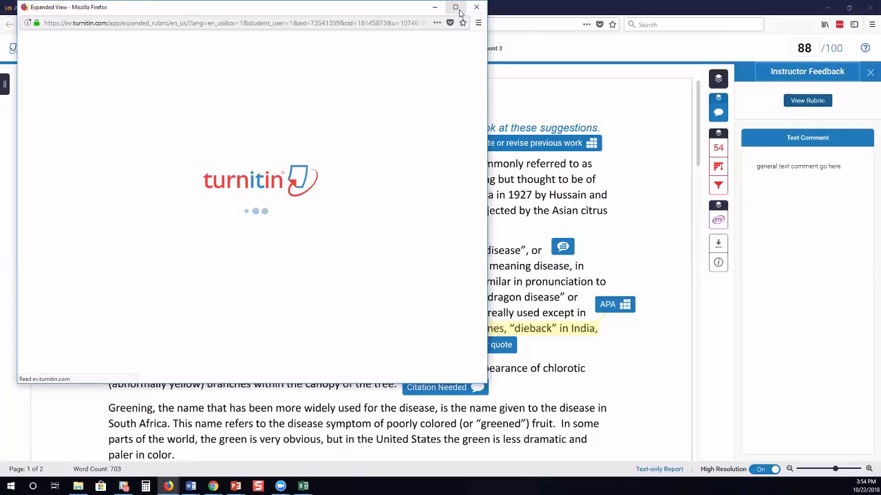
{"action": "left_click", "coordinate": [456, 6]}
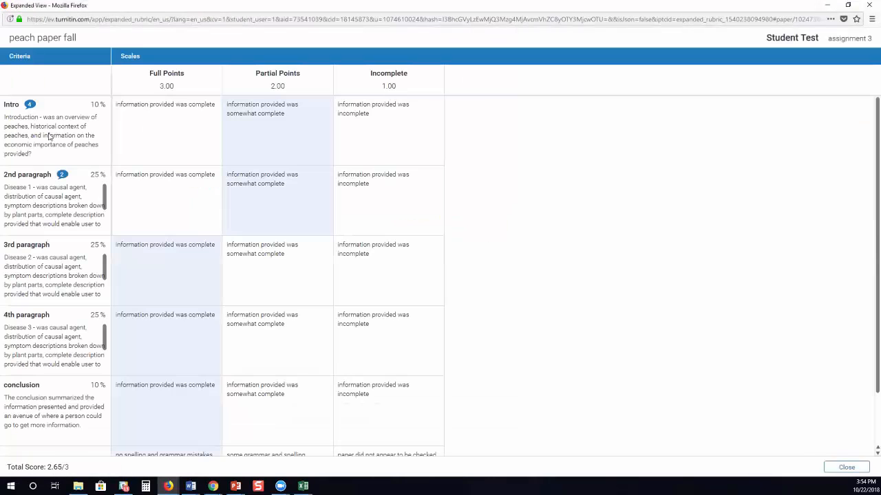
{"action": "mouse_move", "coordinate": [29, 105]}
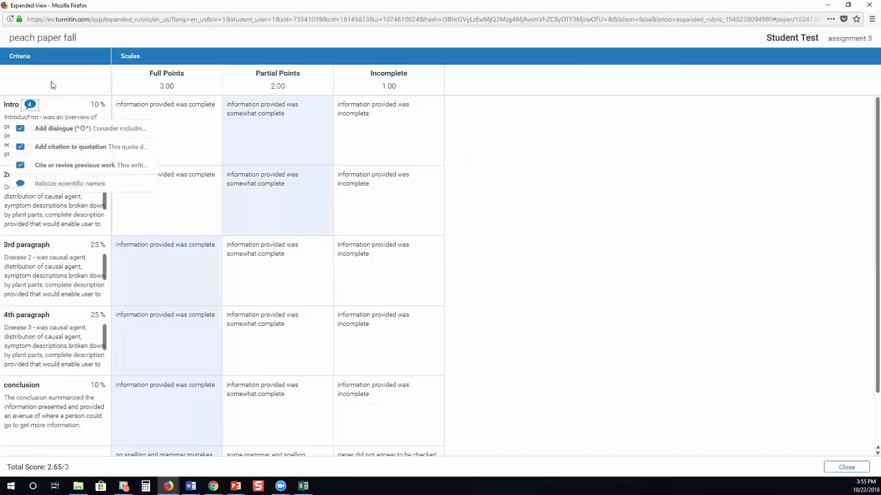
{"action": "key", "text": "Tab"}
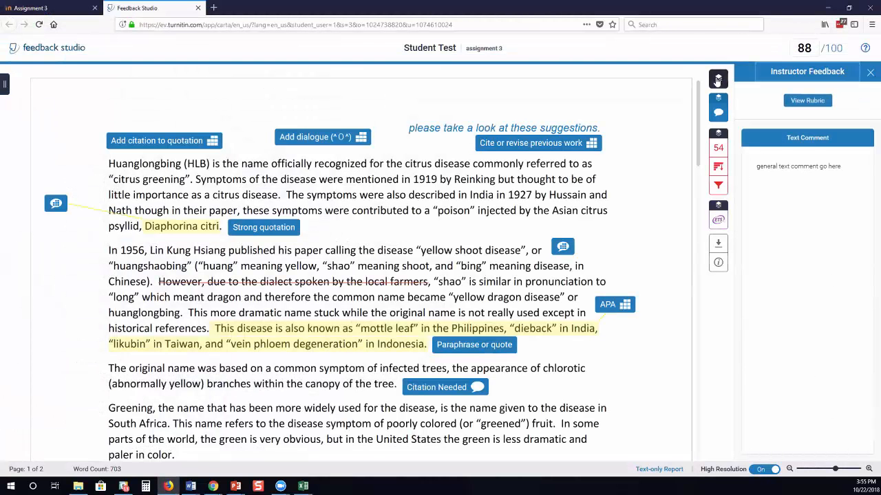
Turn the Similarity and e-rater layers back on.
{"action": "left_click", "coordinate": [717, 80]}
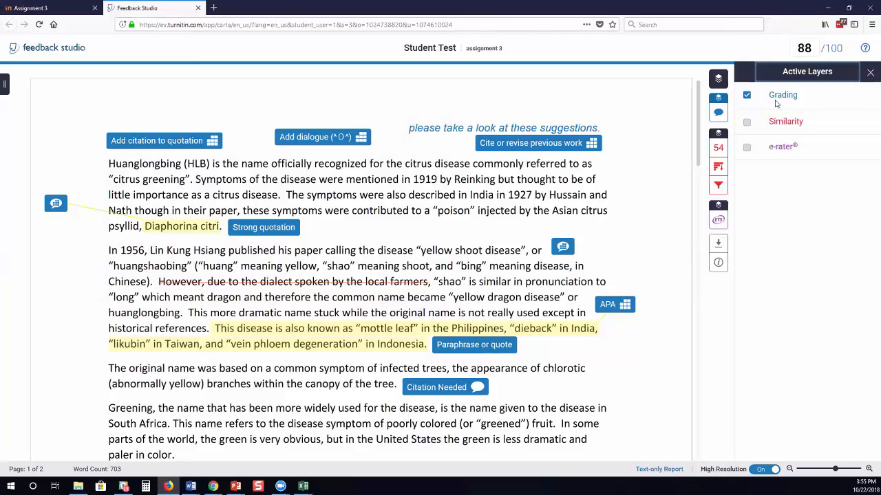
{"action": "left_click", "coordinate": [747, 123]}
{"action": "left_click", "coordinate": [748, 147]}
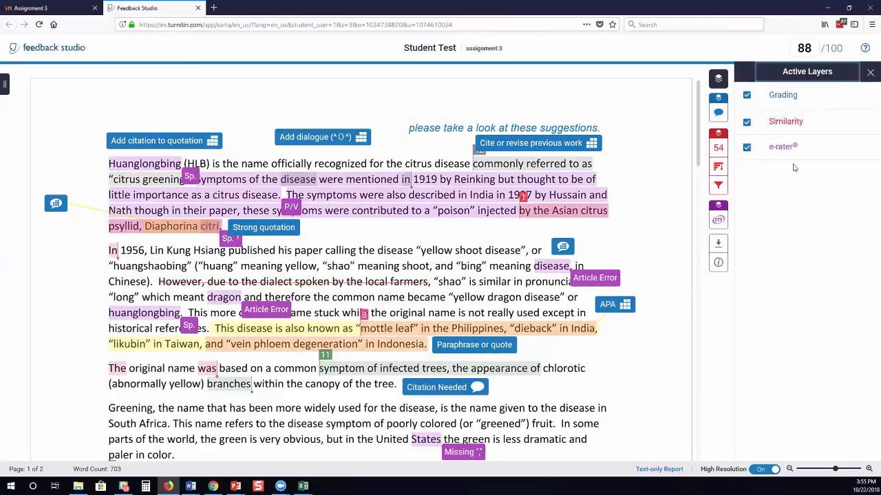
Download the paper as displayed and open assignment 3.pdf in Adobe Acrobat Reader DC.
{"action": "left_click", "coordinate": [719, 245]}
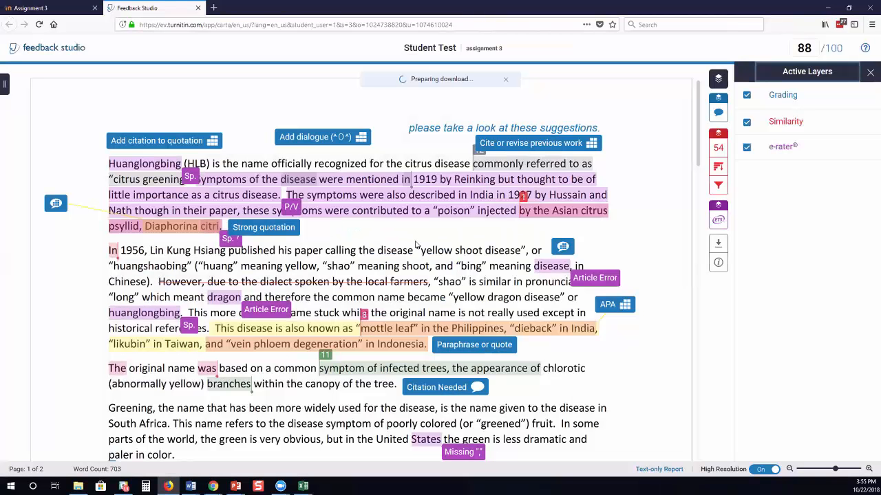
{"action": "left_click", "coordinate": [416, 242]}
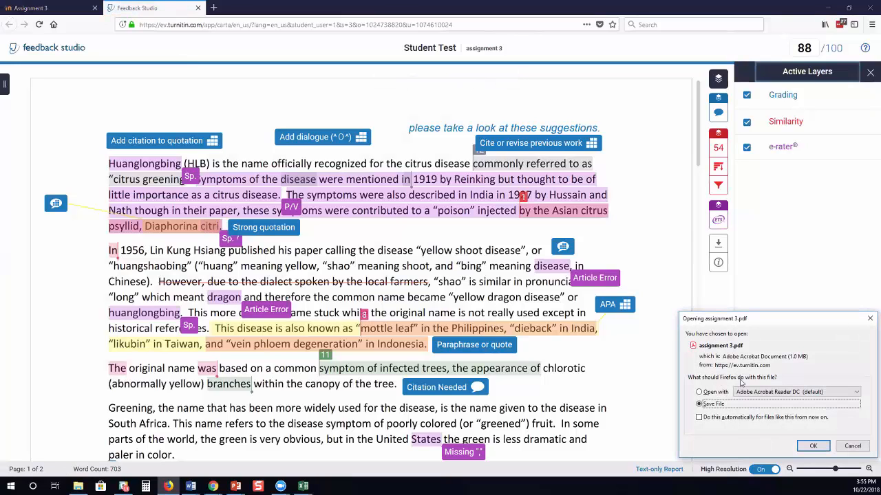
{"action": "left_click", "coordinate": [700, 393]}
{"action": "left_click", "coordinate": [813, 446]}
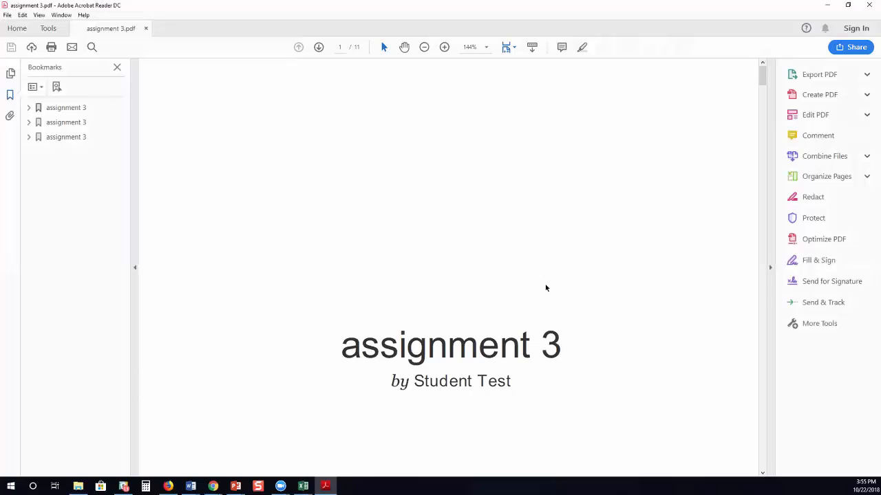
Page through assignment 3.pdf past the annotated paper and 54% originality report to GradeMark.
{"action": "scroll", "coordinate": [543, 328], "scroll_direction": "down", "scroll_amount": 3}
{"action": "scroll", "coordinate": [543, 330], "scroll_direction": "down", "scroll_amount": 8}
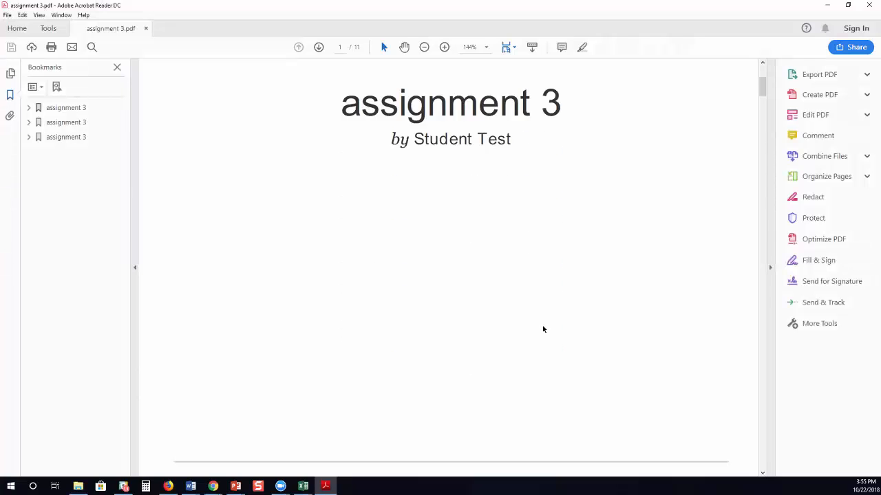
{"action": "scroll", "coordinate": [542, 326], "scroll_direction": "down", "scroll_amount": 12}
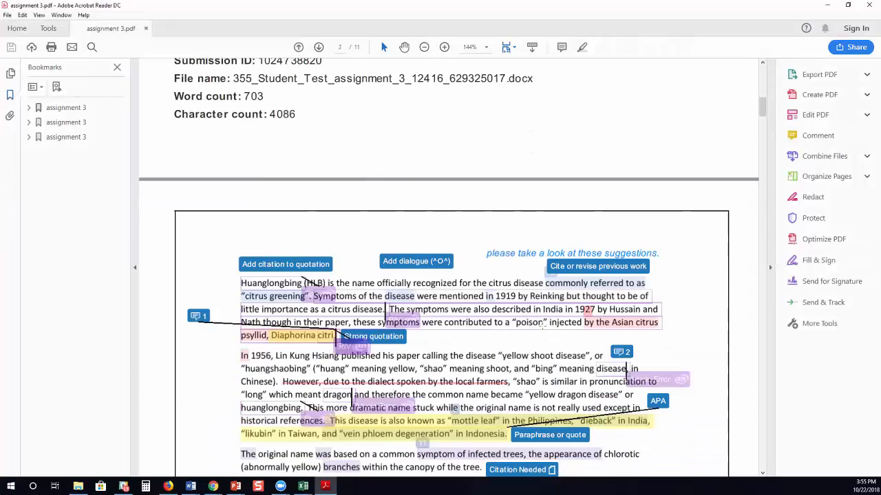
{"action": "scroll", "coordinate": [542, 328], "scroll_direction": "down", "scroll_amount": 10}
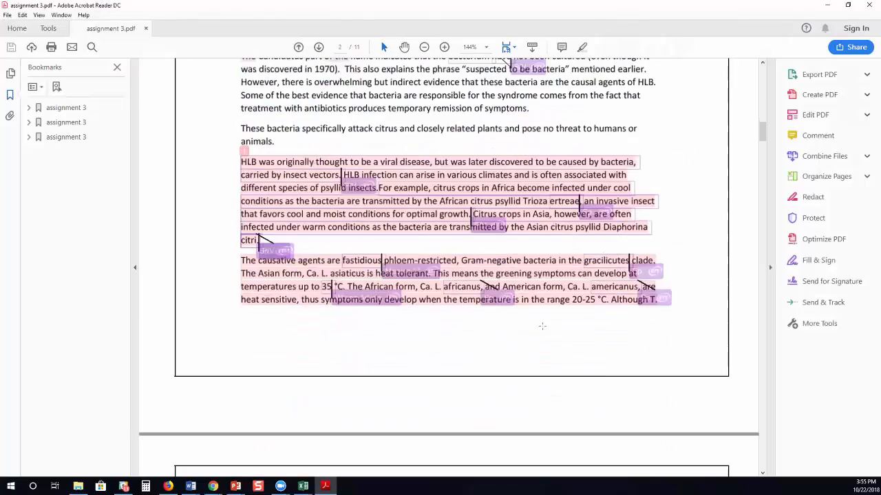
{"action": "scroll", "coordinate": [542, 326], "scroll_direction": "down", "scroll_amount": 3}
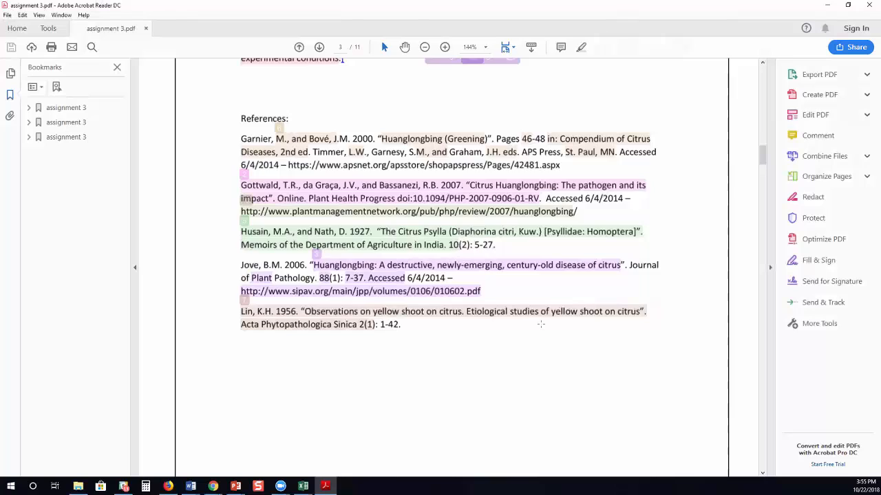
{"action": "scroll", "coordinate": [540, 324], "scroll_direction": "down", "scroll_amount": 4}
{"action": "scroll", "coordinate": [540, 325], "scroll_direction": "down", "scroll_amount": 4}
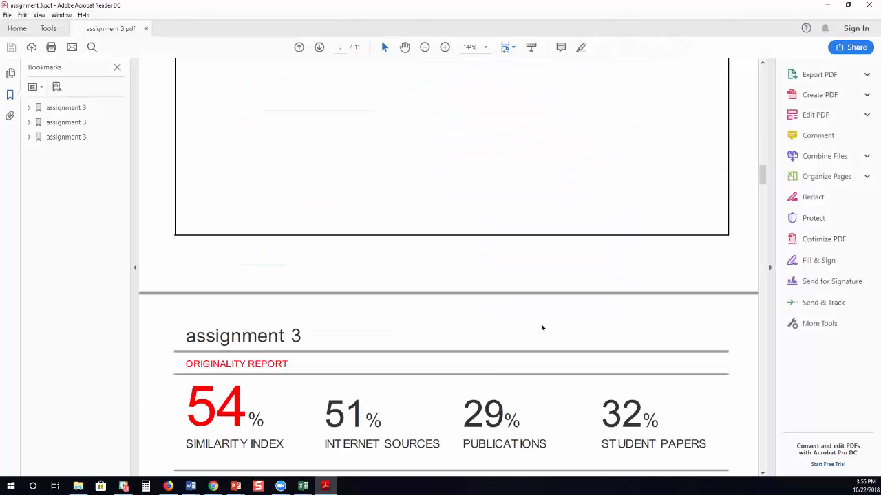
{"action": "scroll", "coordinate": [541, 328], "scroll_direction": "down", "scroll_amount": 2}
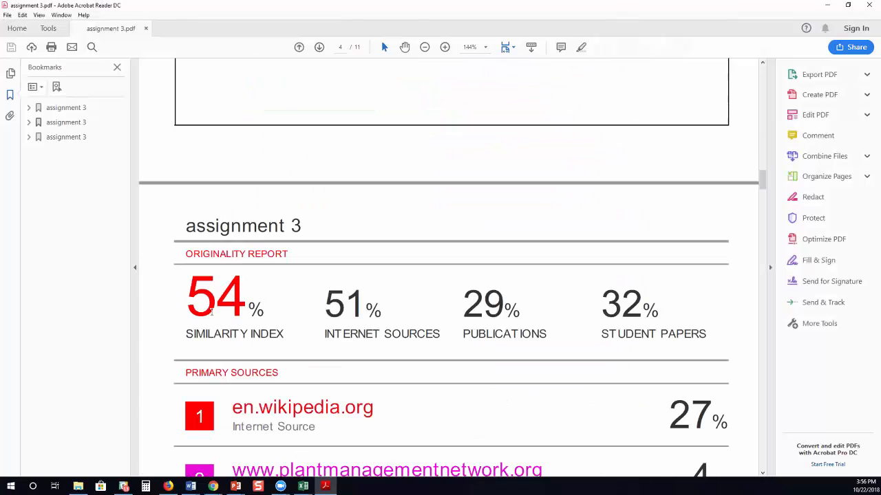
{"action": "scroll", "coordinate": [417, 341], "scroll_direction": "down", "scroll_amount": 4}
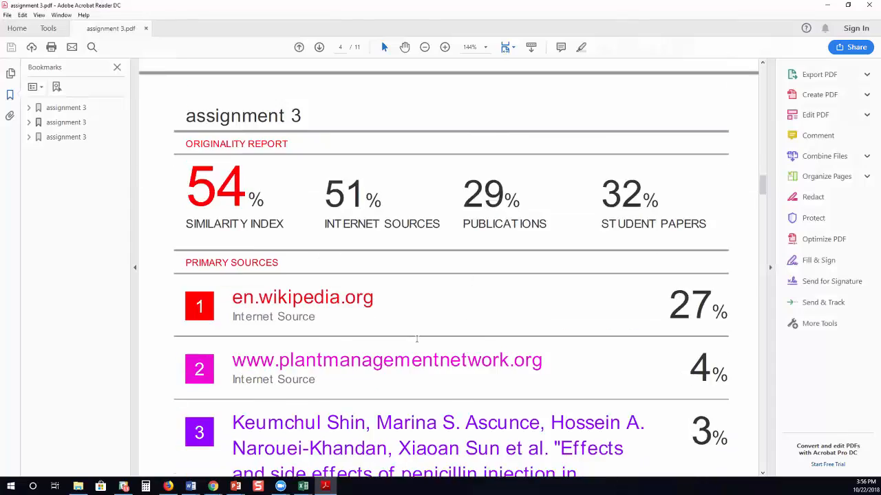
{"action": "scroll", "coordinate": [417, 338], "scroll_direction": "down", "scroll_amount": 8}
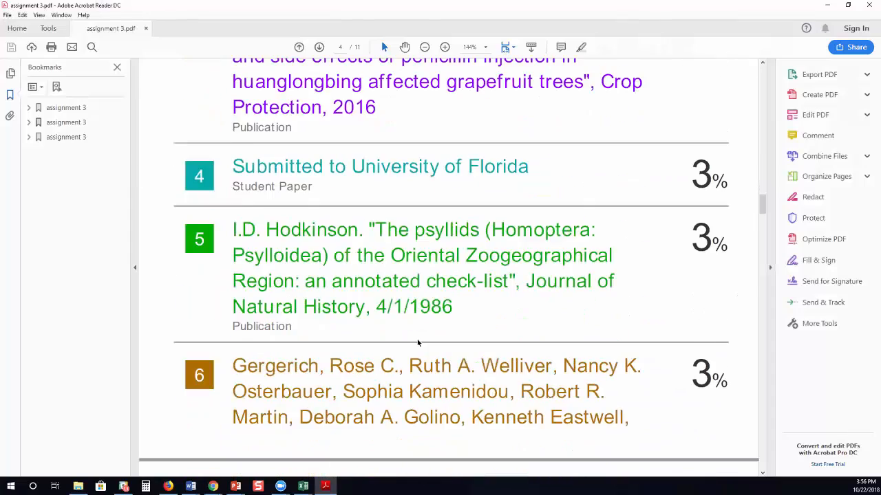
{"action": "scroll", "coordinate": [417, 340], "scroll_direction": "down", "scroll_amount": 9}
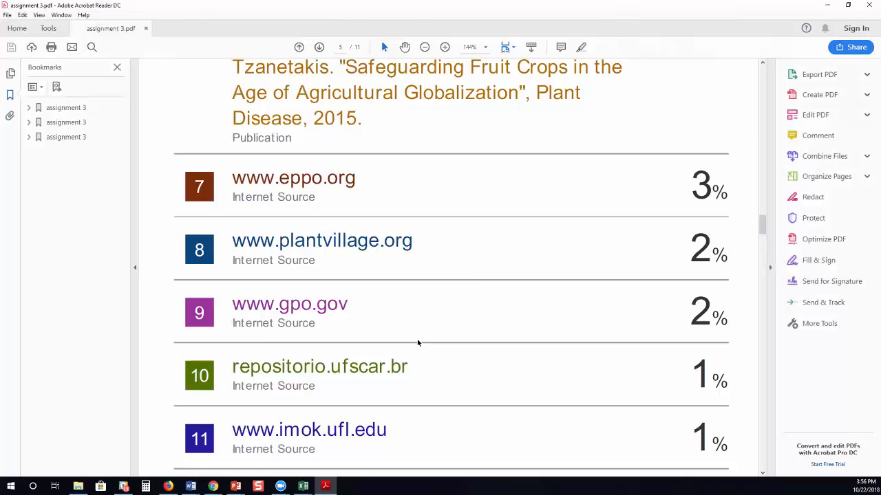
{"action": "scroll", "coordinate": [417, 340], "scroll_direction": "down", "scroll_amount": 10}
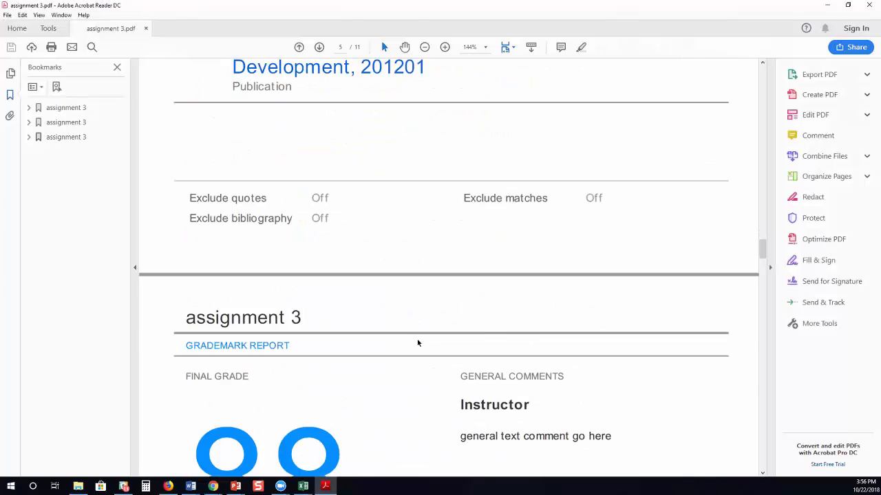
Review the general comment and rubric scores through page 11, ending with Conclusion and Grammar 3/3.
{"action": "scroll", "coordinate": [417, 343], "scroll_direction": "down", "scroll_amount": 2}
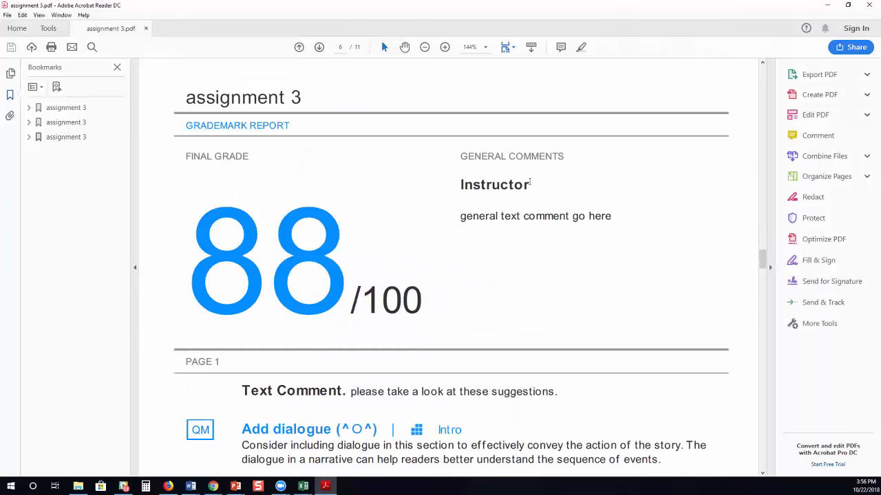
{"action": "left_click_drag", "start_coordinate": [463, 218], "coordinate": [545, 317]}
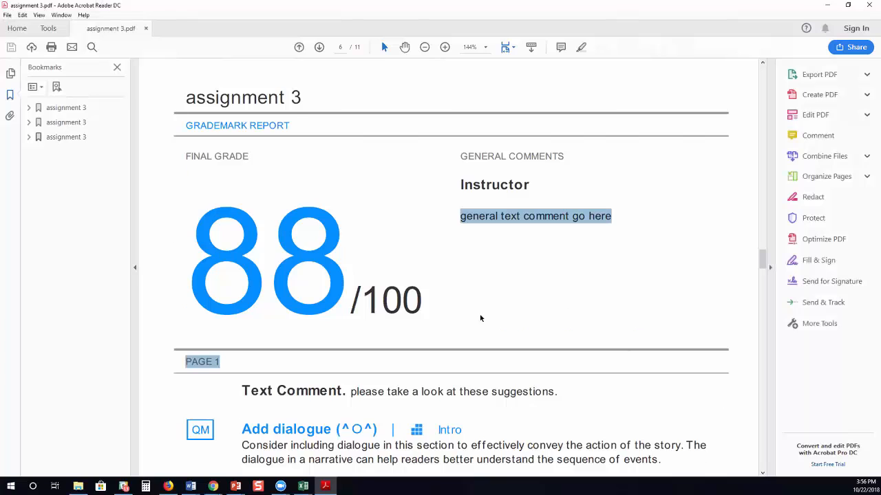
{"action": "scroll", "coordinate": [480, 318], "scroll_direction": "down", "scroll_amount": 2}
{"action": "left_click", "coordinate": [234, 247]}
{"action": "scroll", "coordinate": [249, 315], "scroll_direction": "down", "scroll_amount": 5}
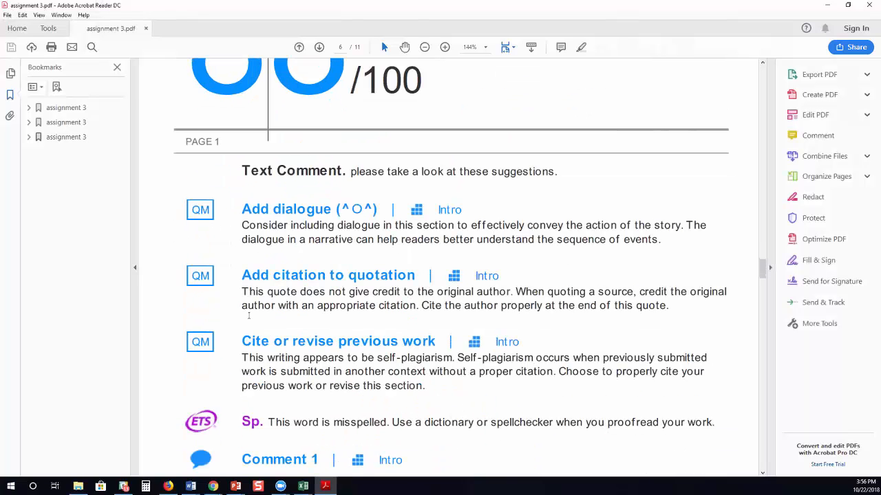
{"action": "scroll", "coordinate": [249, 316], "scroll_direction": "down", "scroll_amount": 9}
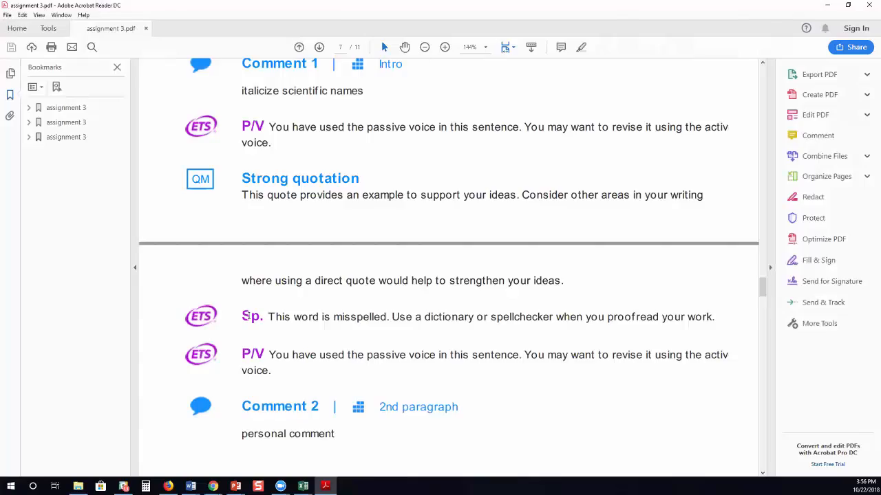
{"action": "scroll", "coordinate": [249, 315], "scroll_direction": "down", "scroll_amount": 9}
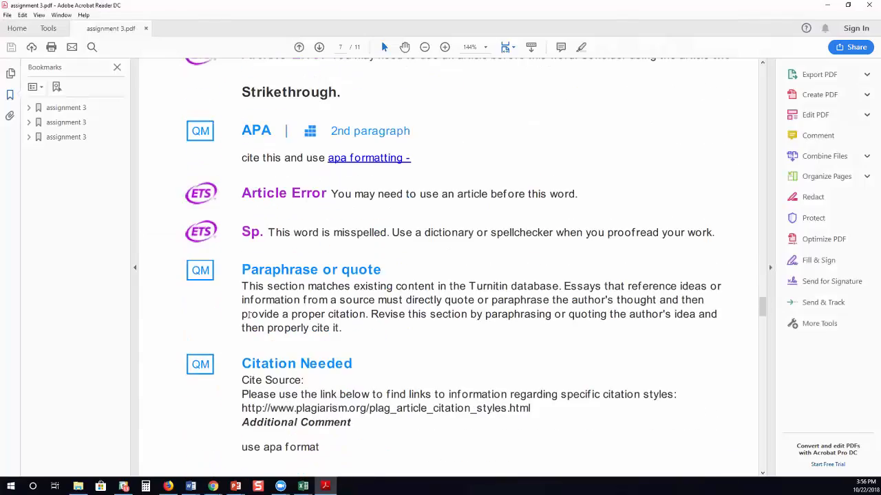
{"action": "scroll", "coordinate": [249, 315], "scroll_direction": "down", "scroll_amount": 11}
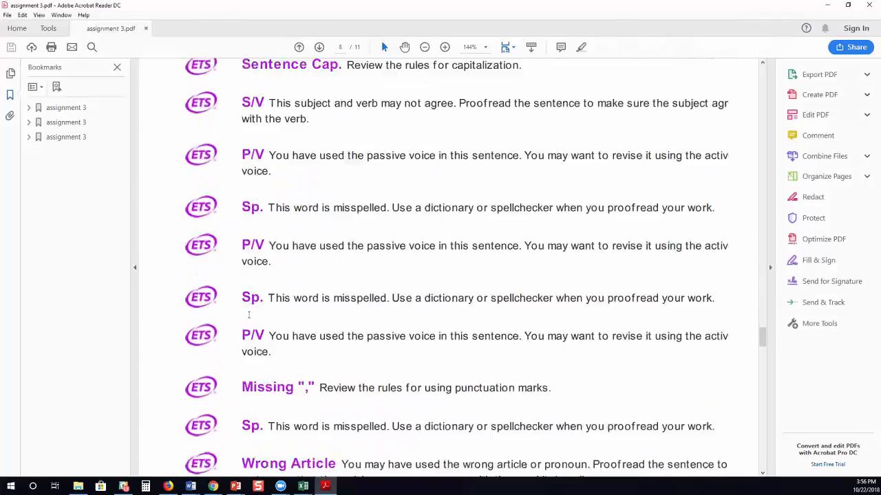
{"action": "scroll", "coordinate": [250, 317], "scroll_direction": "down", "scroll_amount": 9}
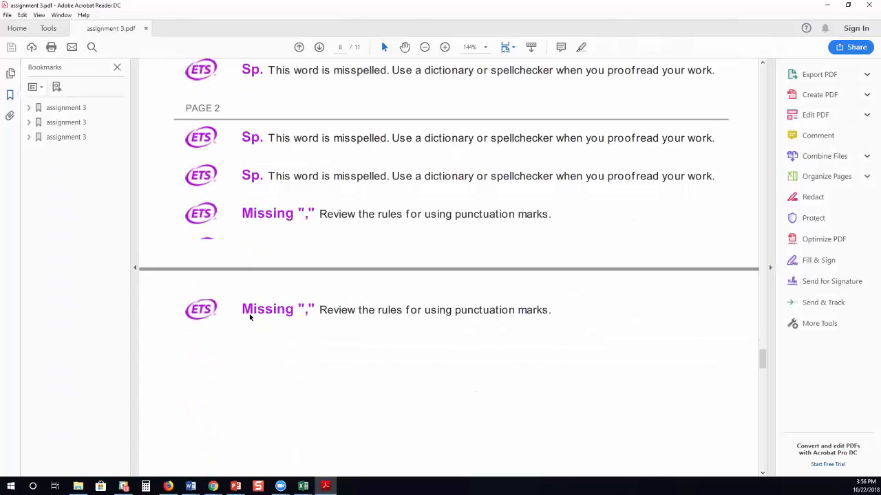
{"action": "scroll", "coordinate": [249, 318], "scroll_direction": "down", "scroll_amount": 8}
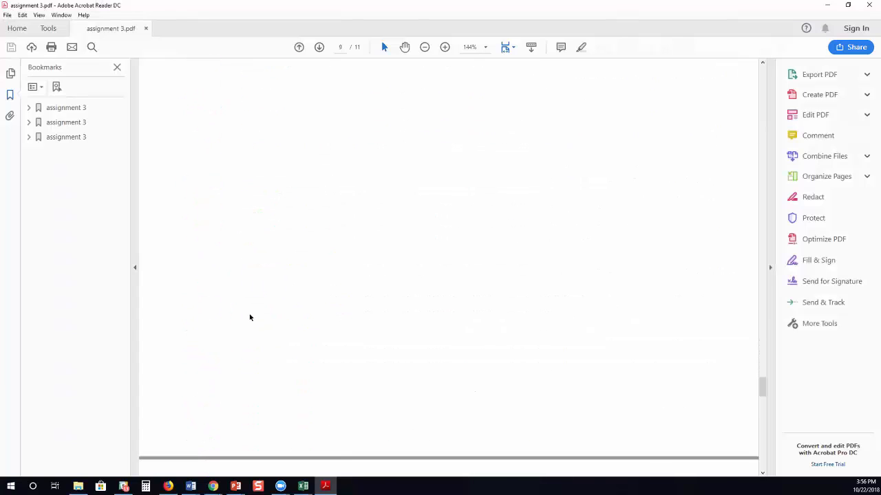
{"action": "scroll", "coordinate": [248, 311], "scroll_direction": "down", "scroll_amount": 5}
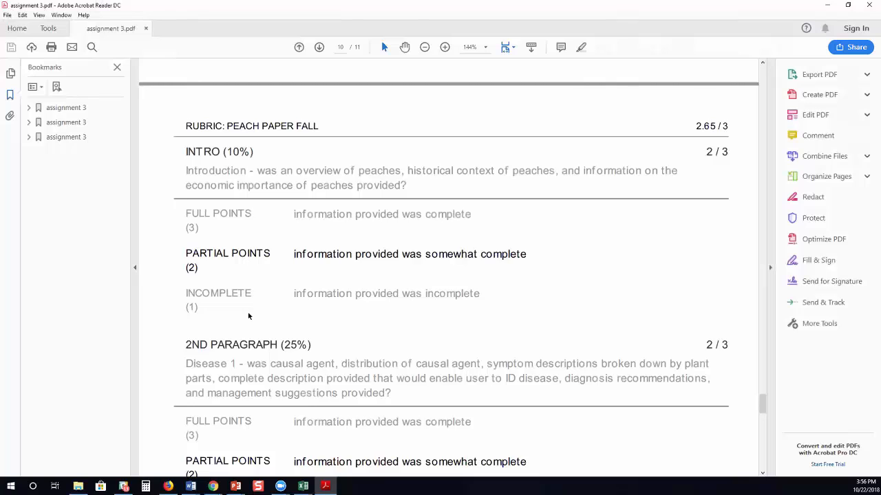
{"action": "scroll", "coordinate": [248, 312], "scroll_direction": "down", "scroll_amount": 9}
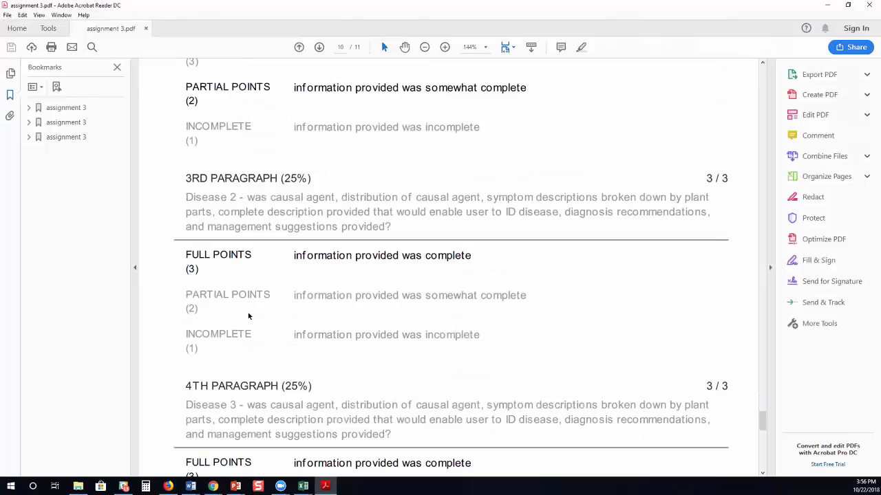
{"action": "scroll", "coordinate": [249, 312], "scroll_direction": "down", "scroll_amount": 3}
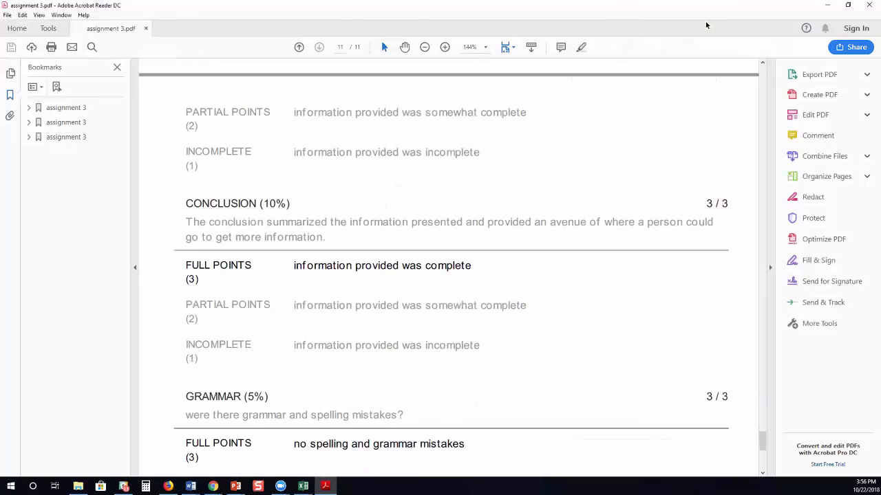
Close the PDF and Feedback Studio, confirm Assignment 3 at 88.00 in the student's grades, then reveal the instructor window.
{"action": "left_click", "coordinate": [870, 9]}
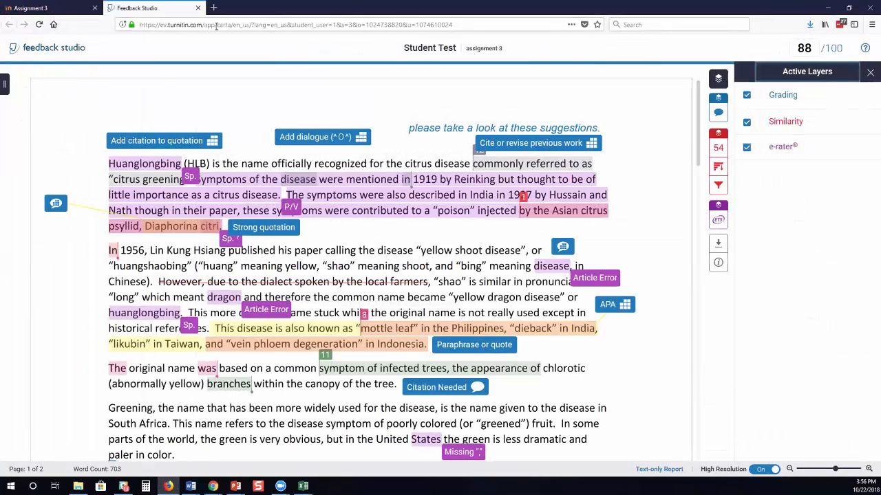
{"action": "left_click", "coordinate": [203, 10]}
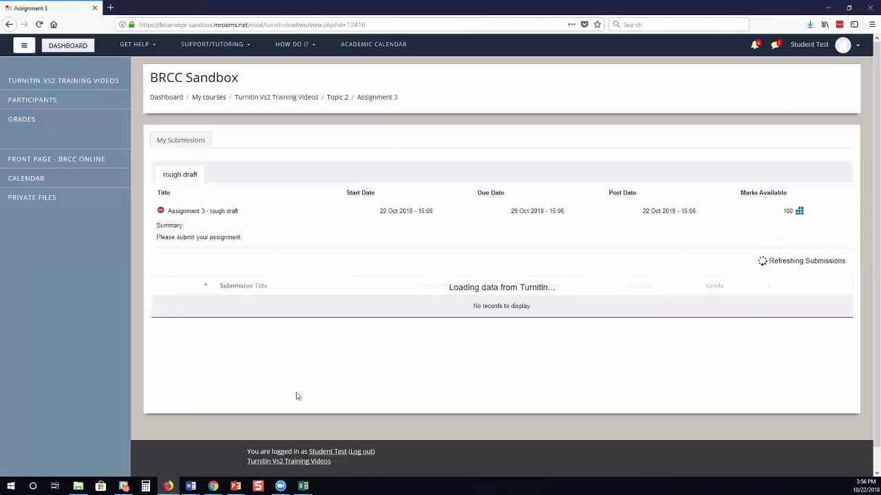
{"action": "left_click", "coordinate": [25, 123]}
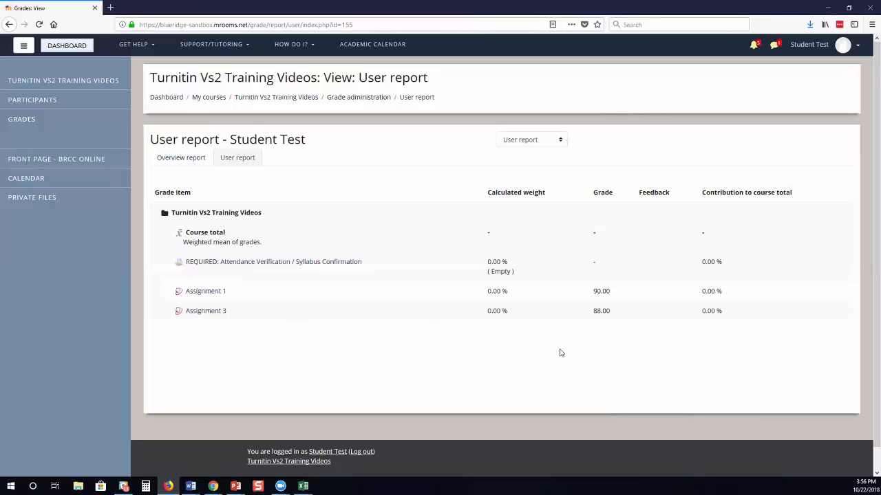
{"action": "left_click", "coordinate": [831, 8]}
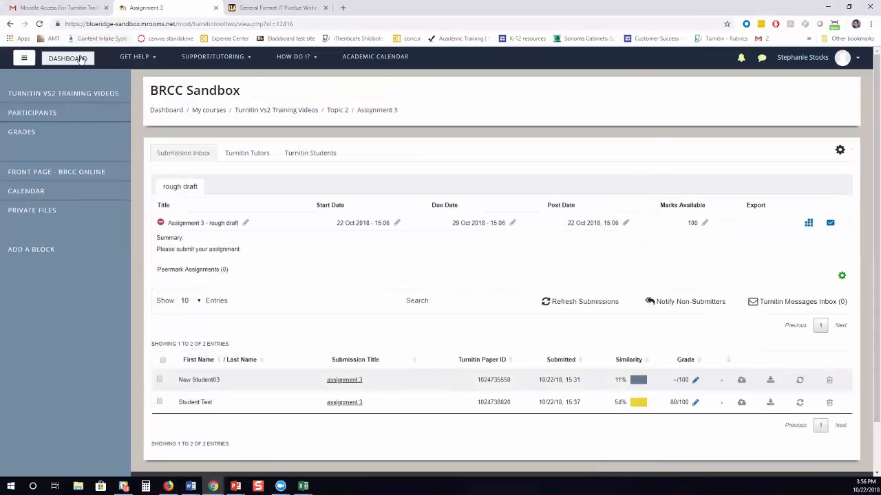
Refresh the Assignment 3 Turnitin submissions, still showing the paper at 88/100.
{"action": "left_click", "coordinate": [548, 304]}
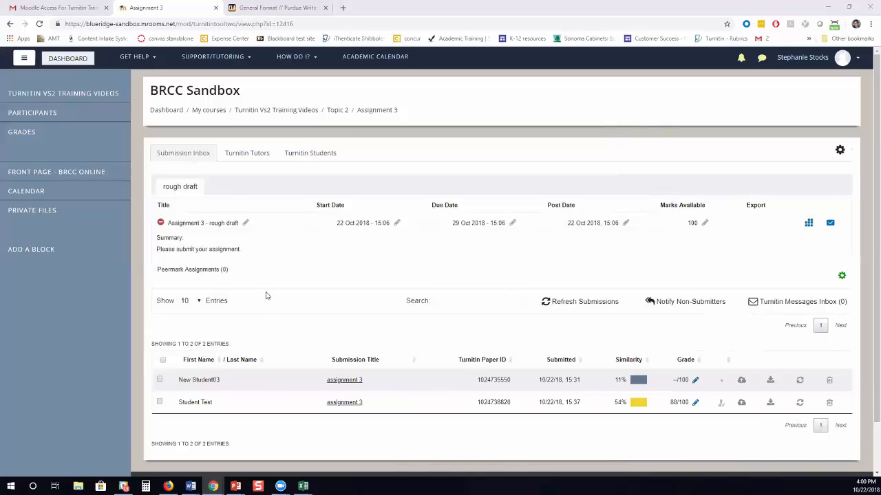
Minimize the browser, then restore the Assignment 3 inbox window from the taskbar.
{"action": "left_click", "coordinate": [828, 7]}
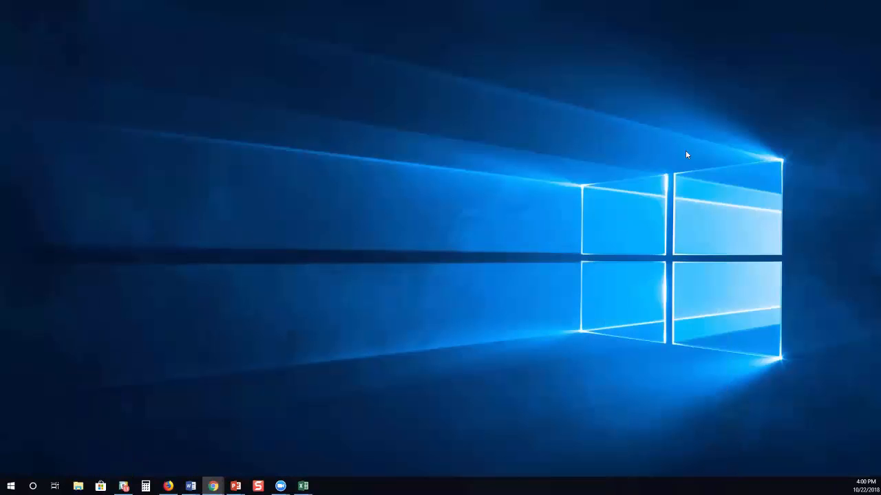
{"action": "mouse_move", "coordinate": [214, 490]}
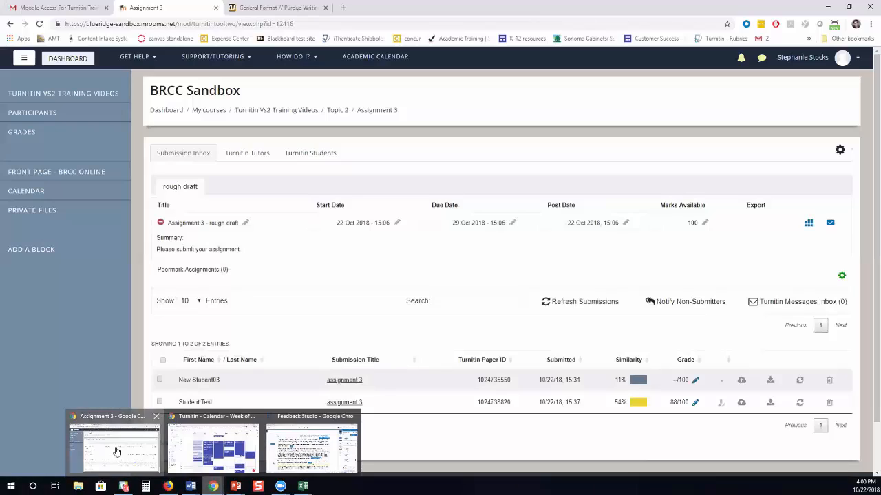
{"action": "left_click", "coordinate": [117, 450]}
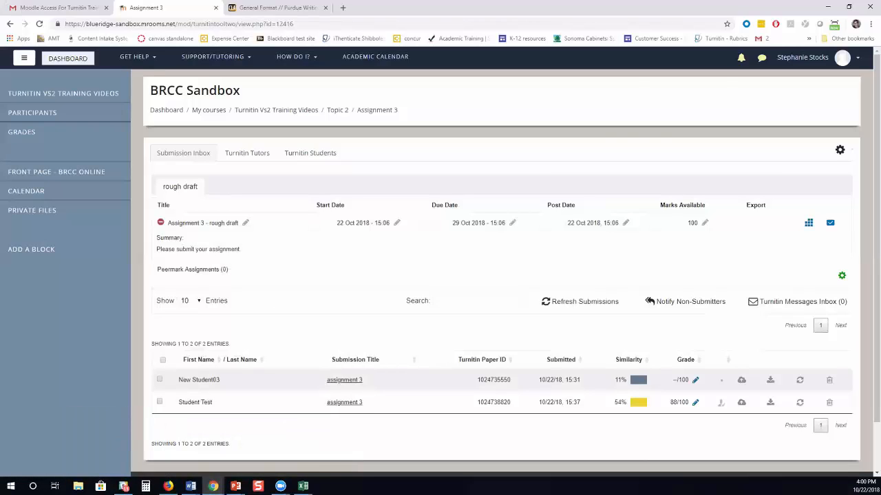